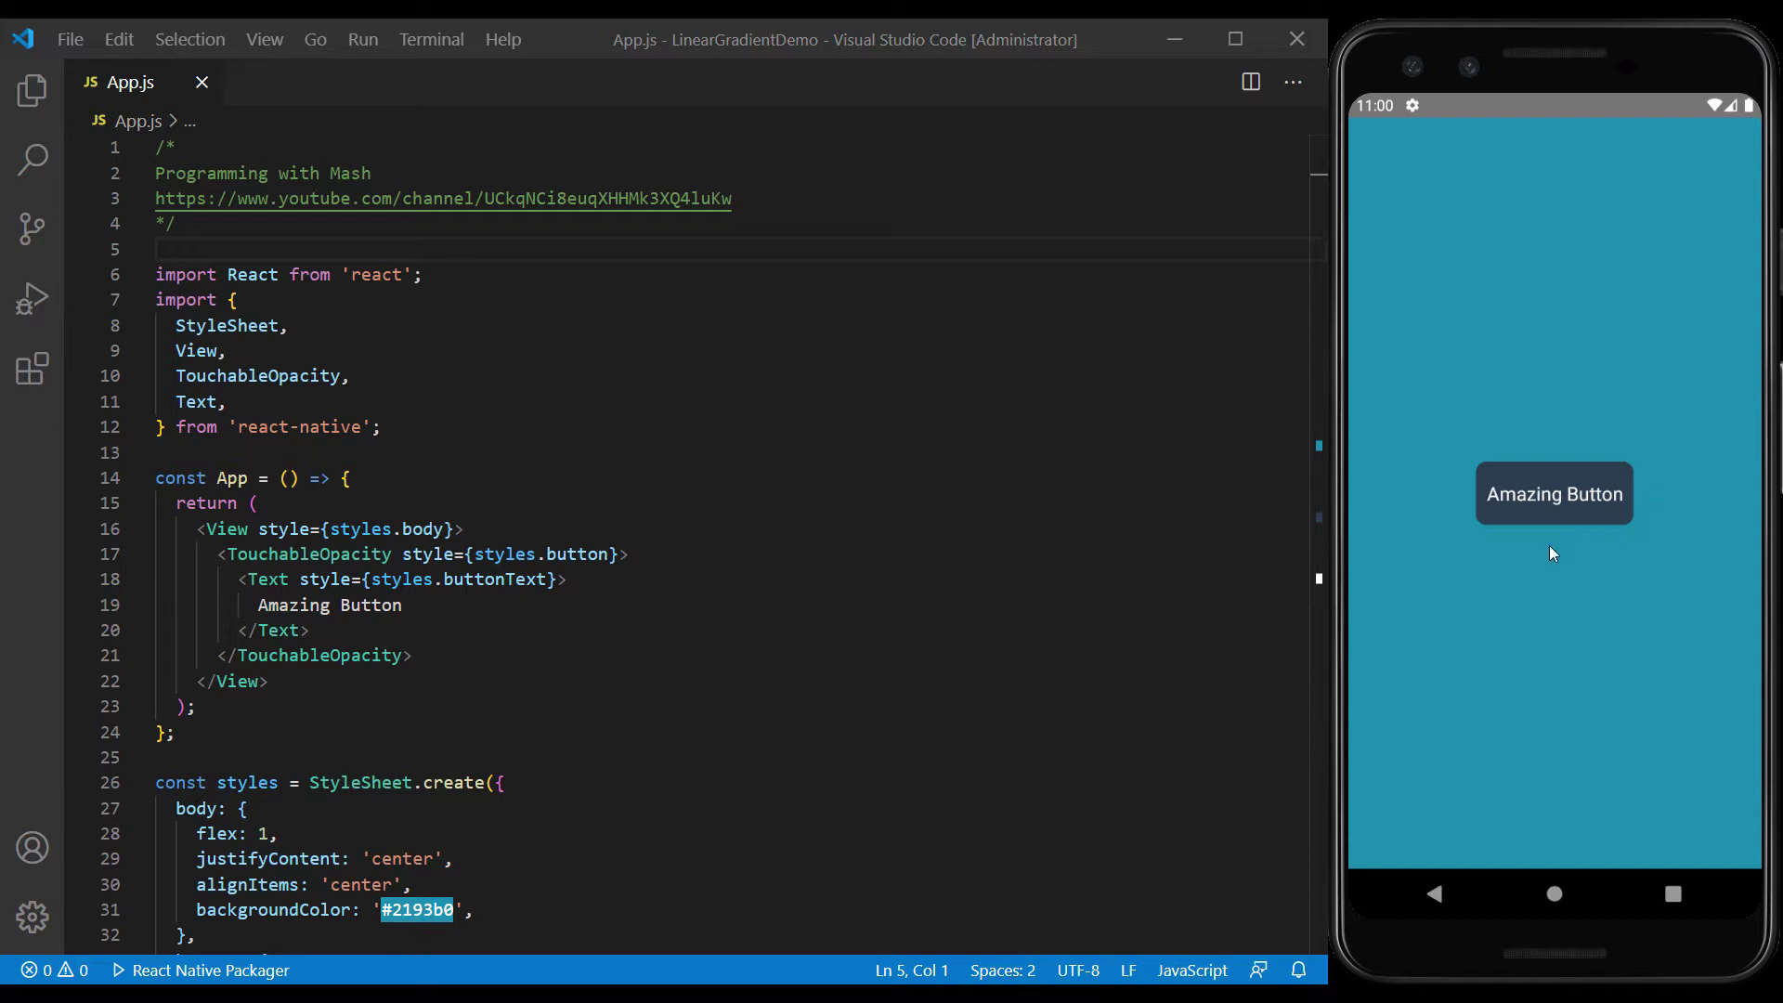
Tap Amazing Button twice in the emulator to confirm it responds.
click(1565, 514)
click(1564, 511)
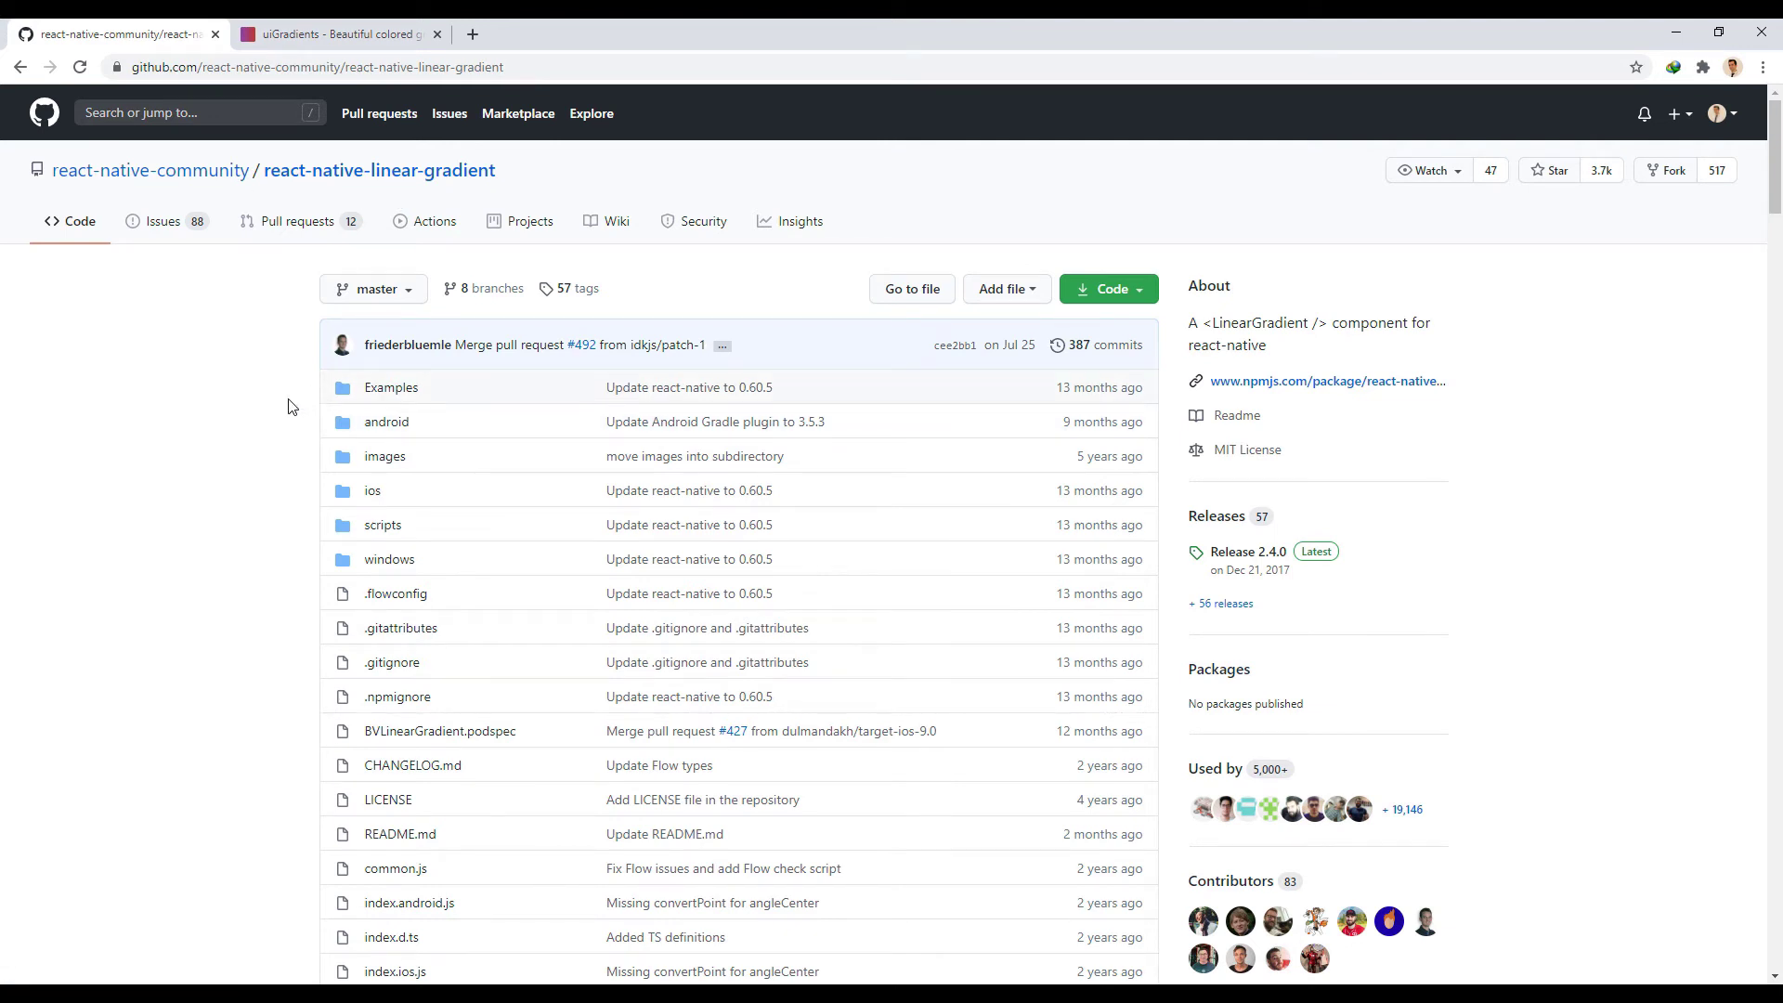
scroll(288, 405, down, 1)
scroll(288, 406, down, 4)
scroll(288, 406, down, 2)
scroll(288, 406, down, 1)
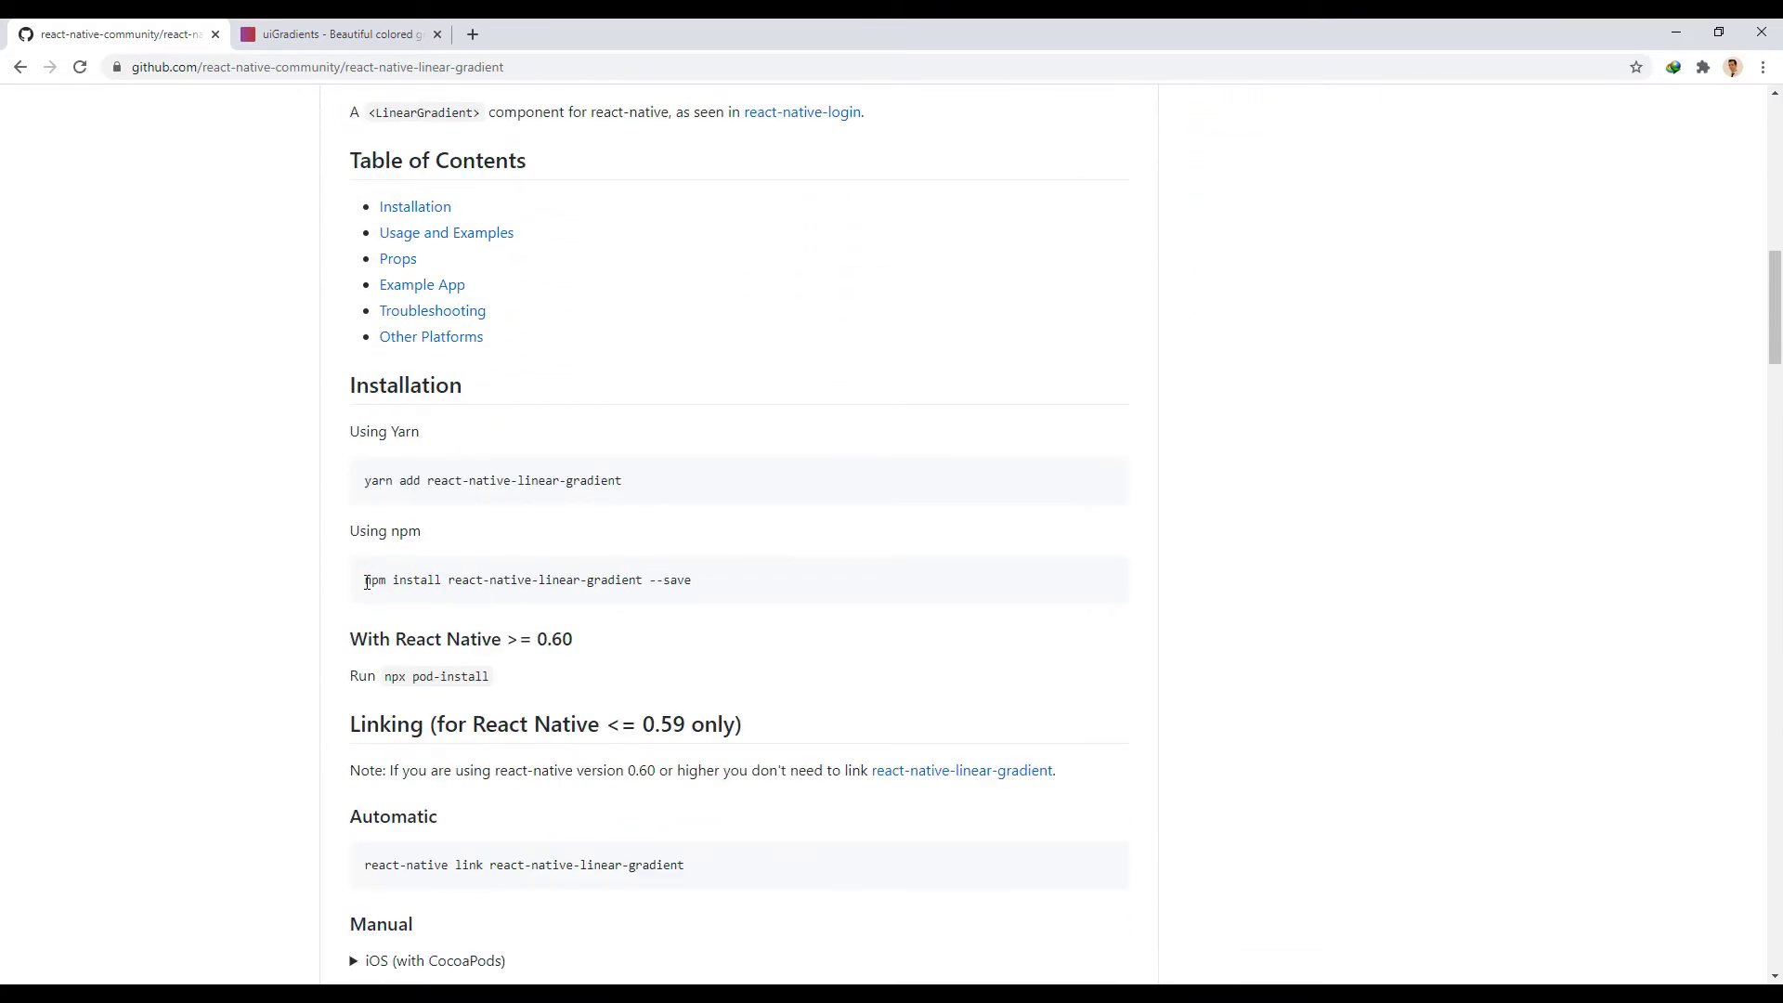
Copy the react-native-linear-gradient npm install command from the README's Installation section.
drag(367, 582, 695, 585)
right_click(697, 587)
click(709, 596)
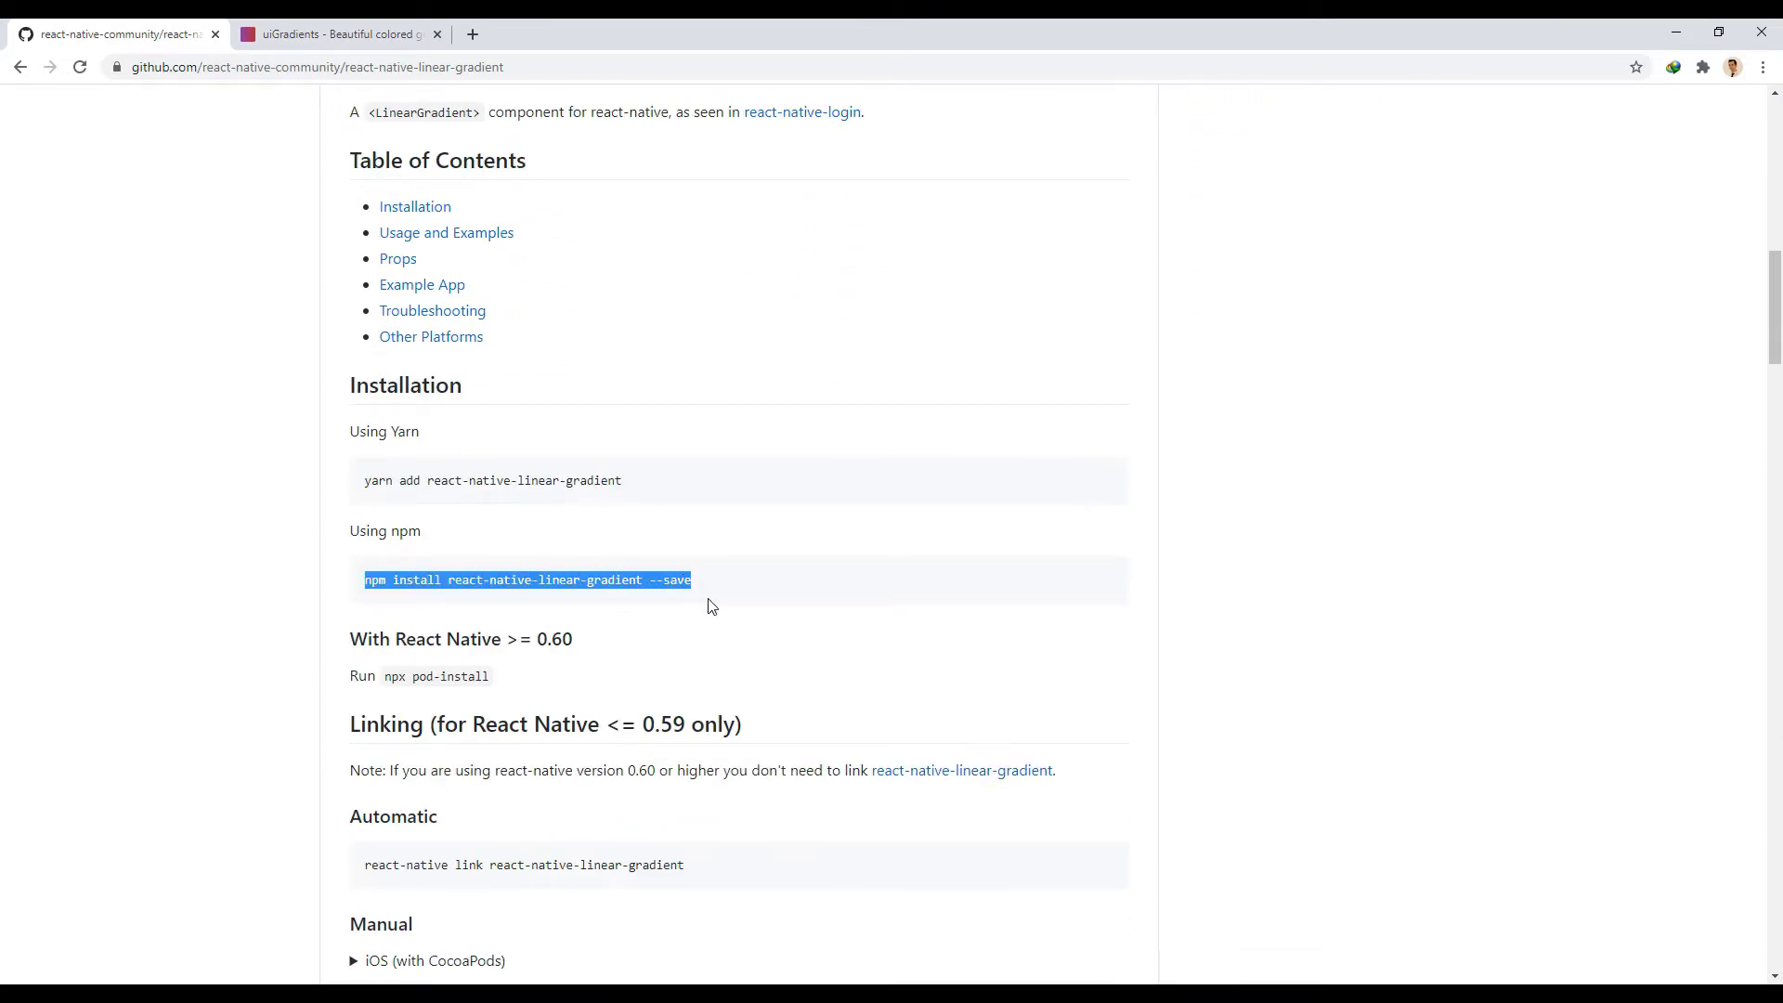
click(1675, 31)
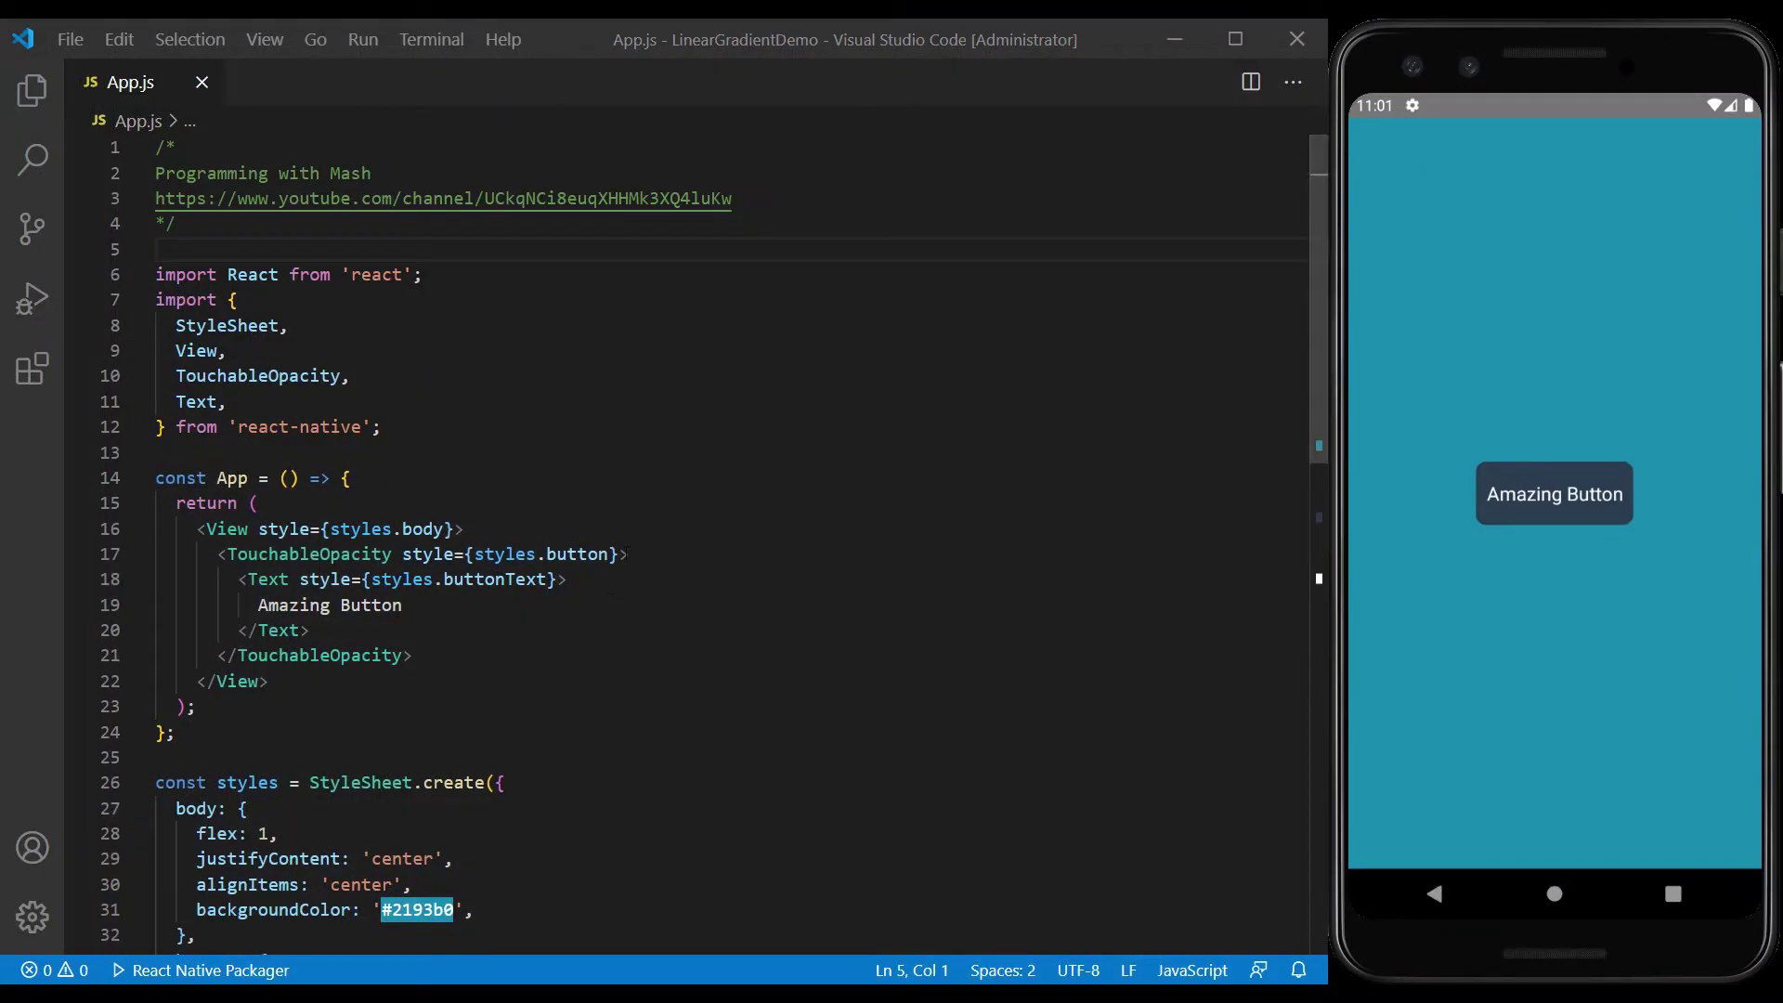
Install react-native-linear-gradient in the integrated terminal, then run react-native run-android.
click(735, 48)
key(ctrl+grave)
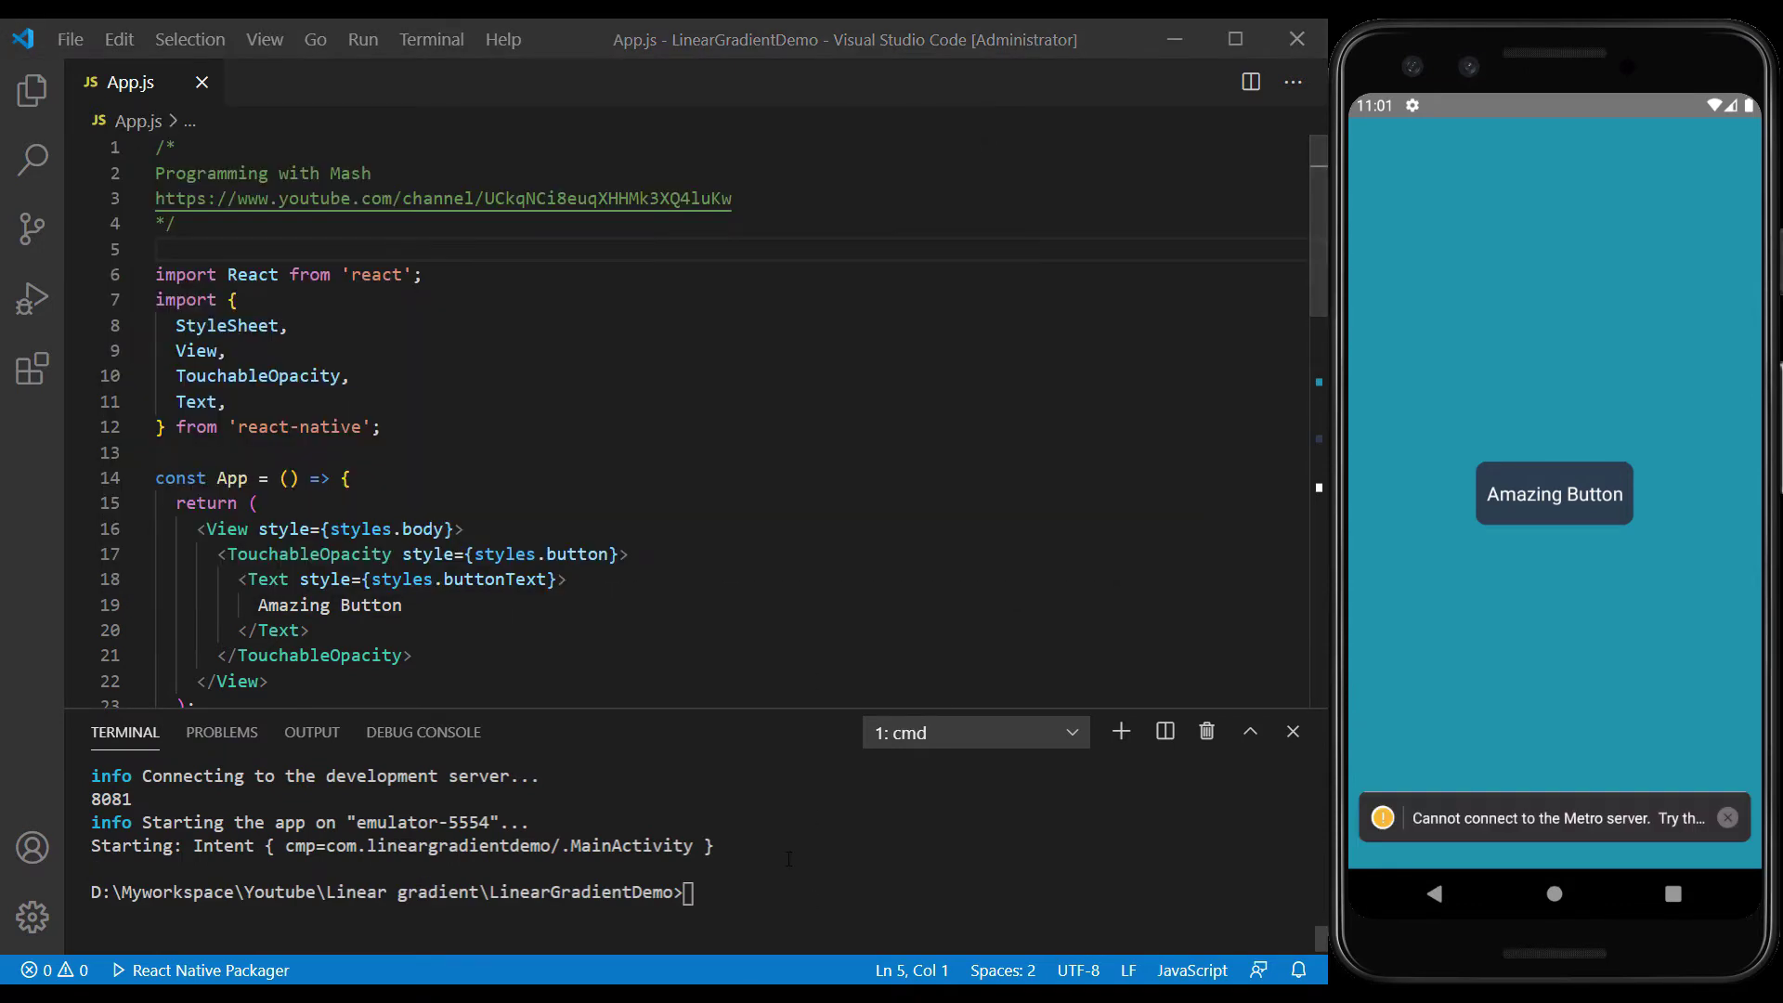
click(790, 858)
key(ctrl+v)
key(Return)
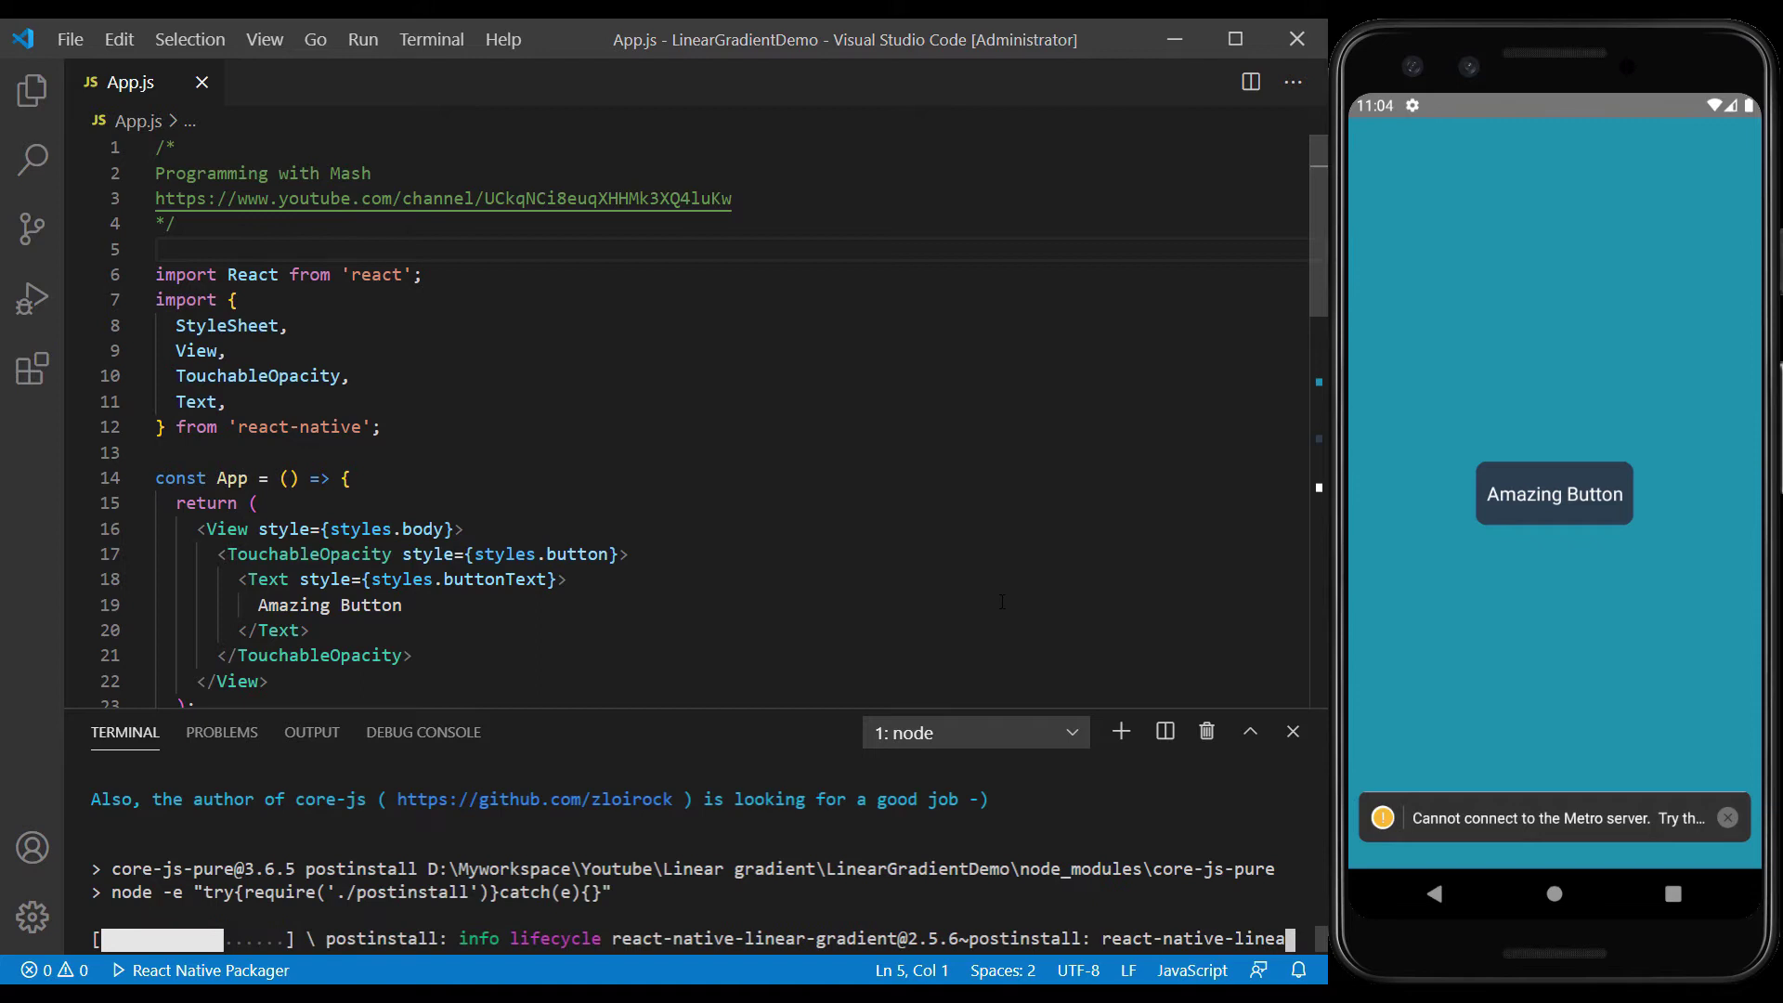
text(rea)
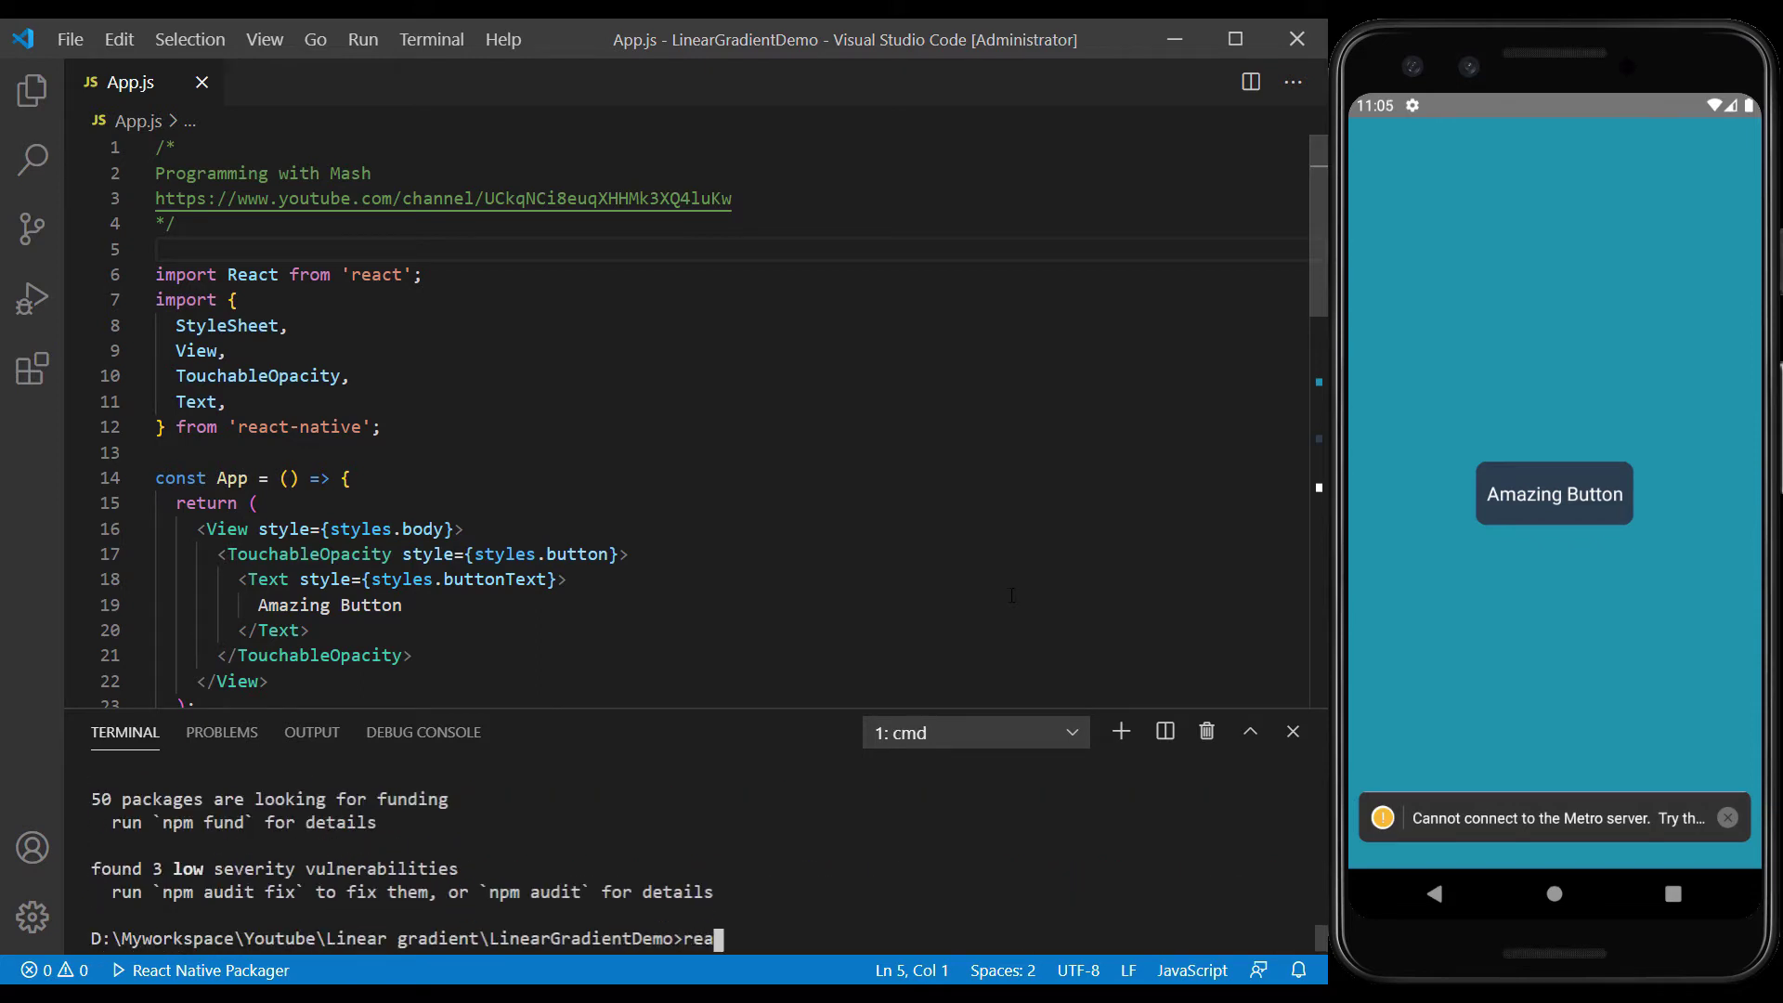
text(ct-na)
text(tive run-)
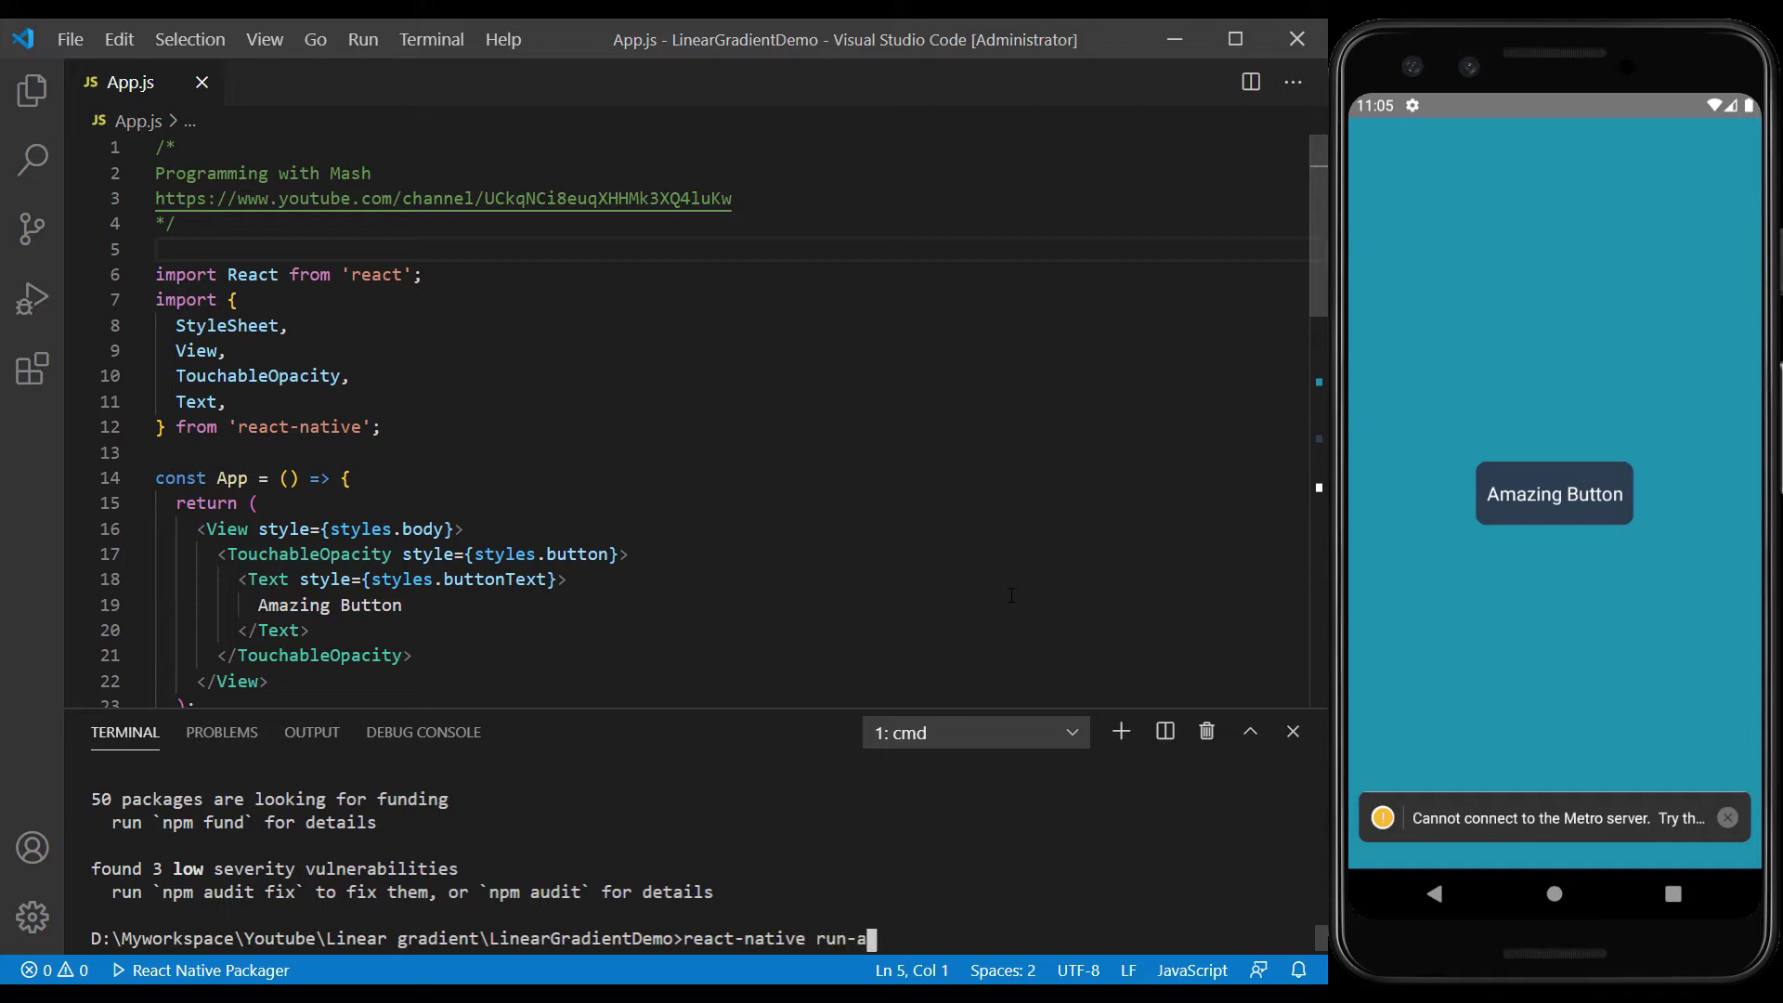
text(android)
key(Return)
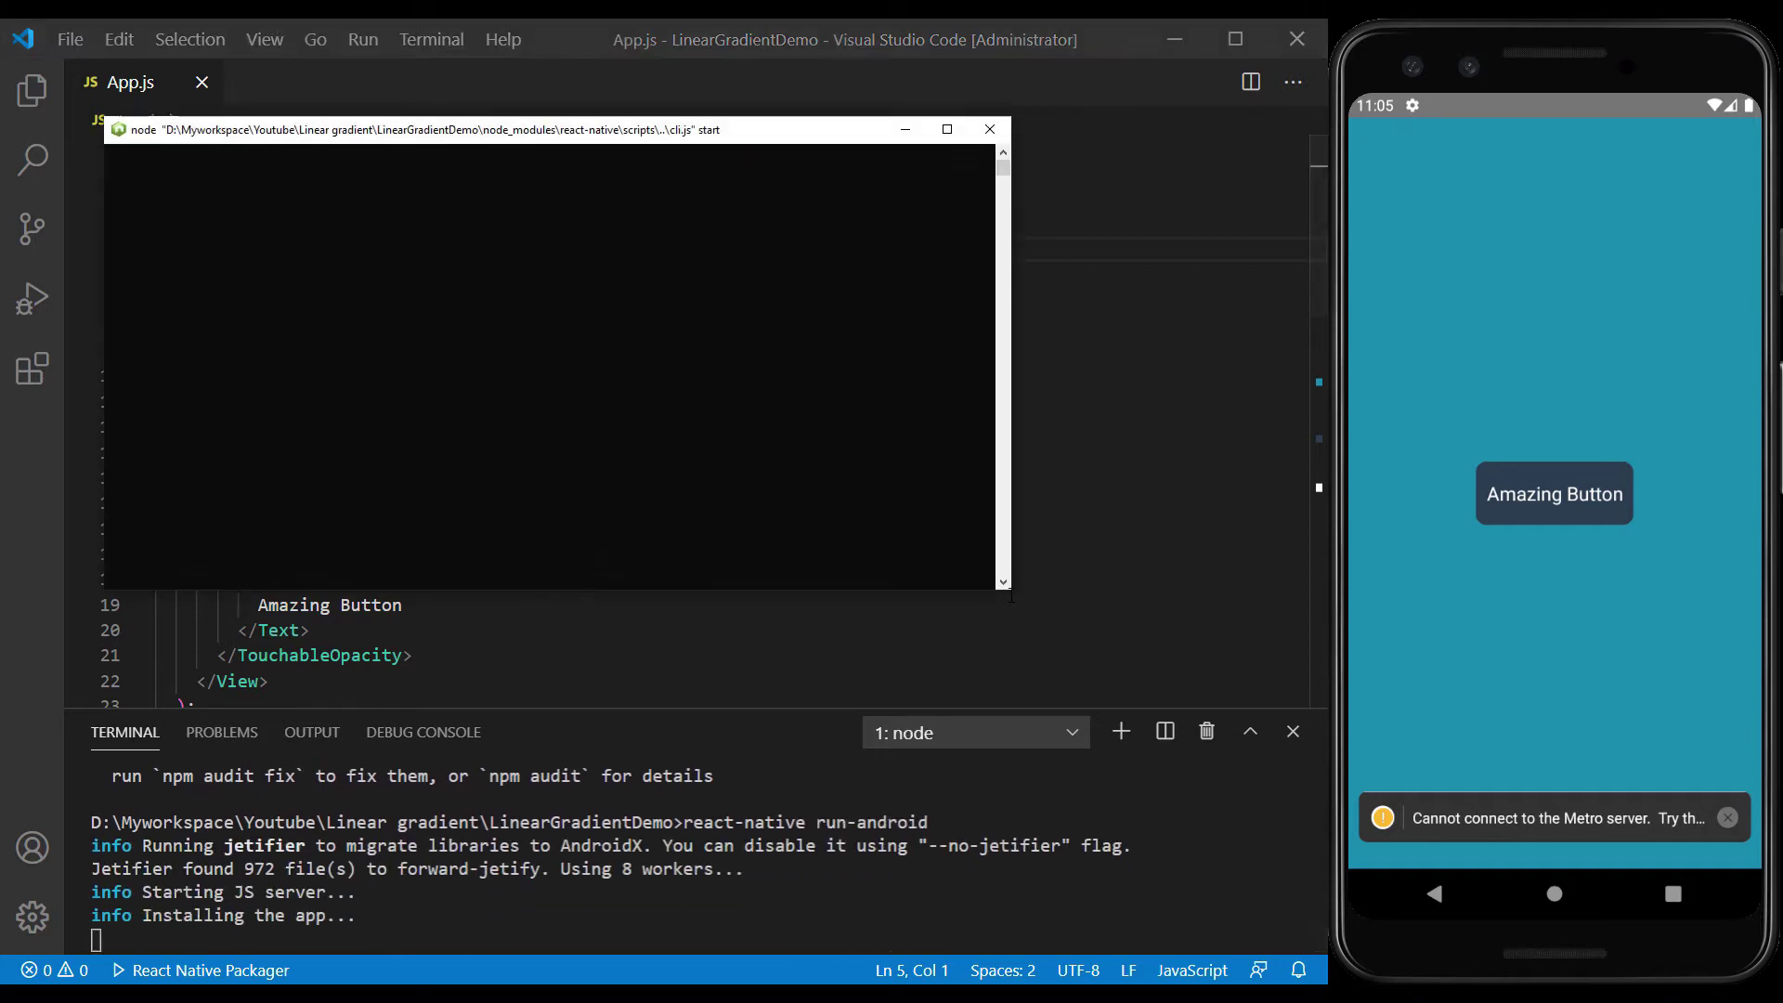
click(1011, 602)
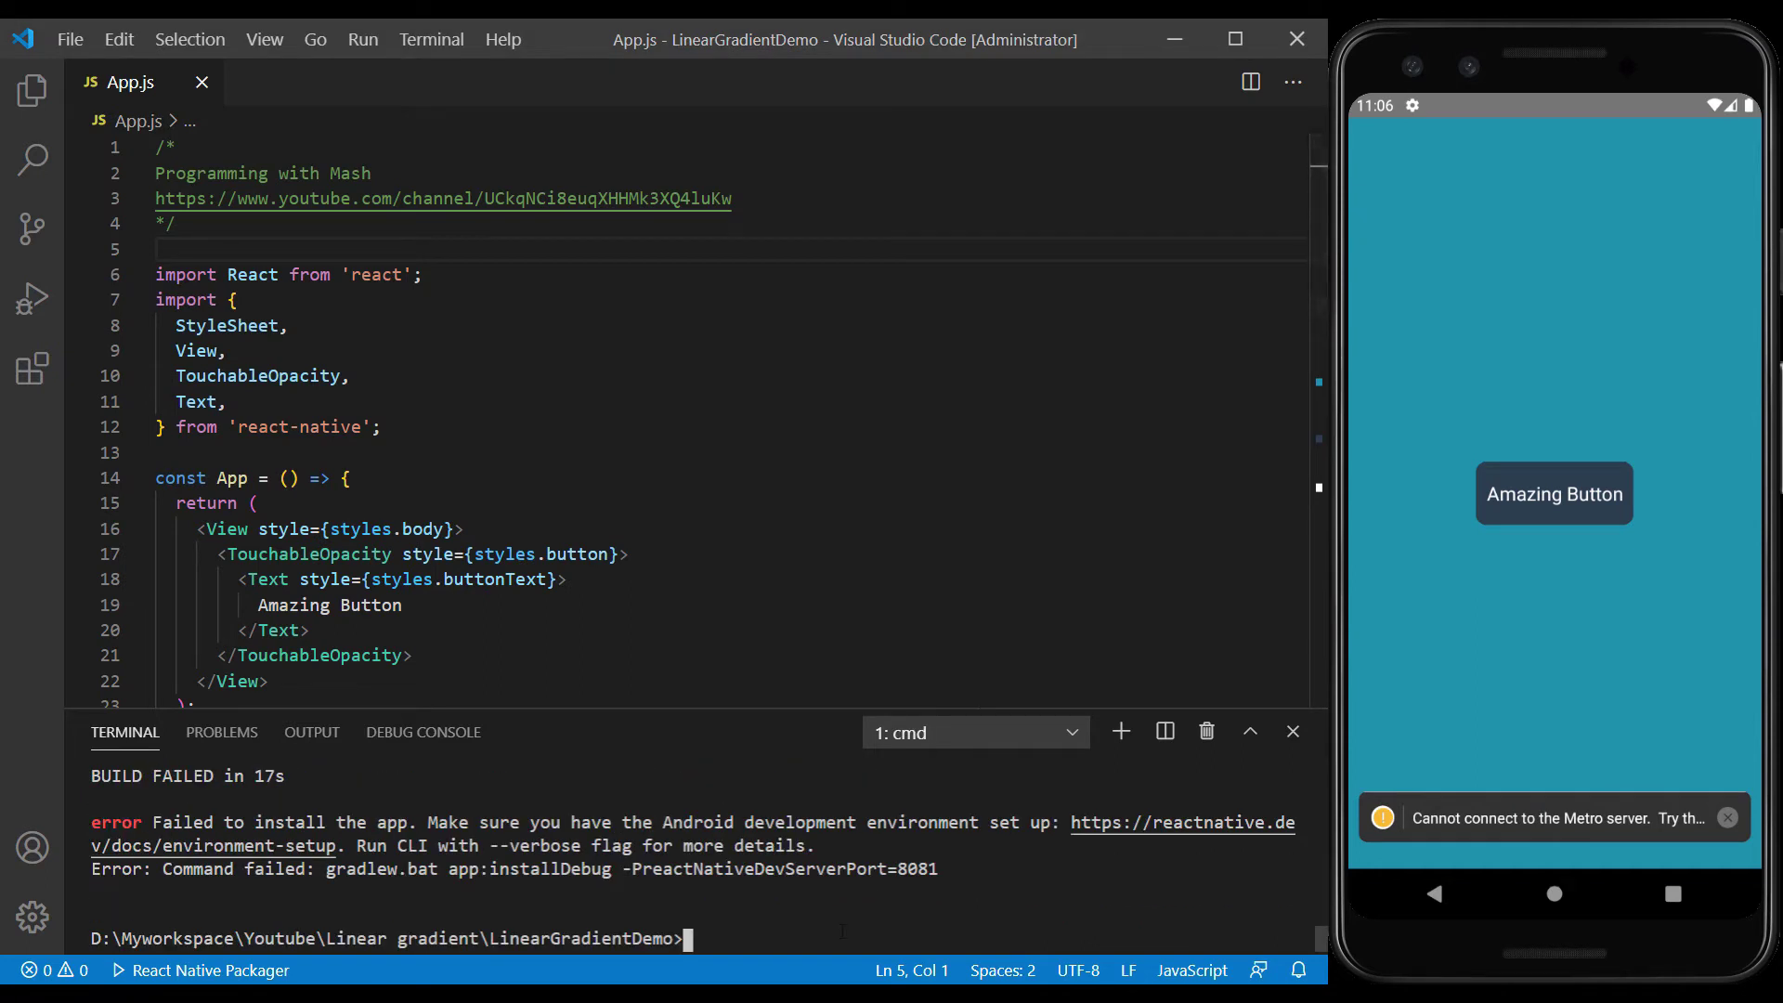
text(cd an)
text(droid)
Run cd android, gradlew clean, cd .. and react-native run-android to rebuild.
key(Return)
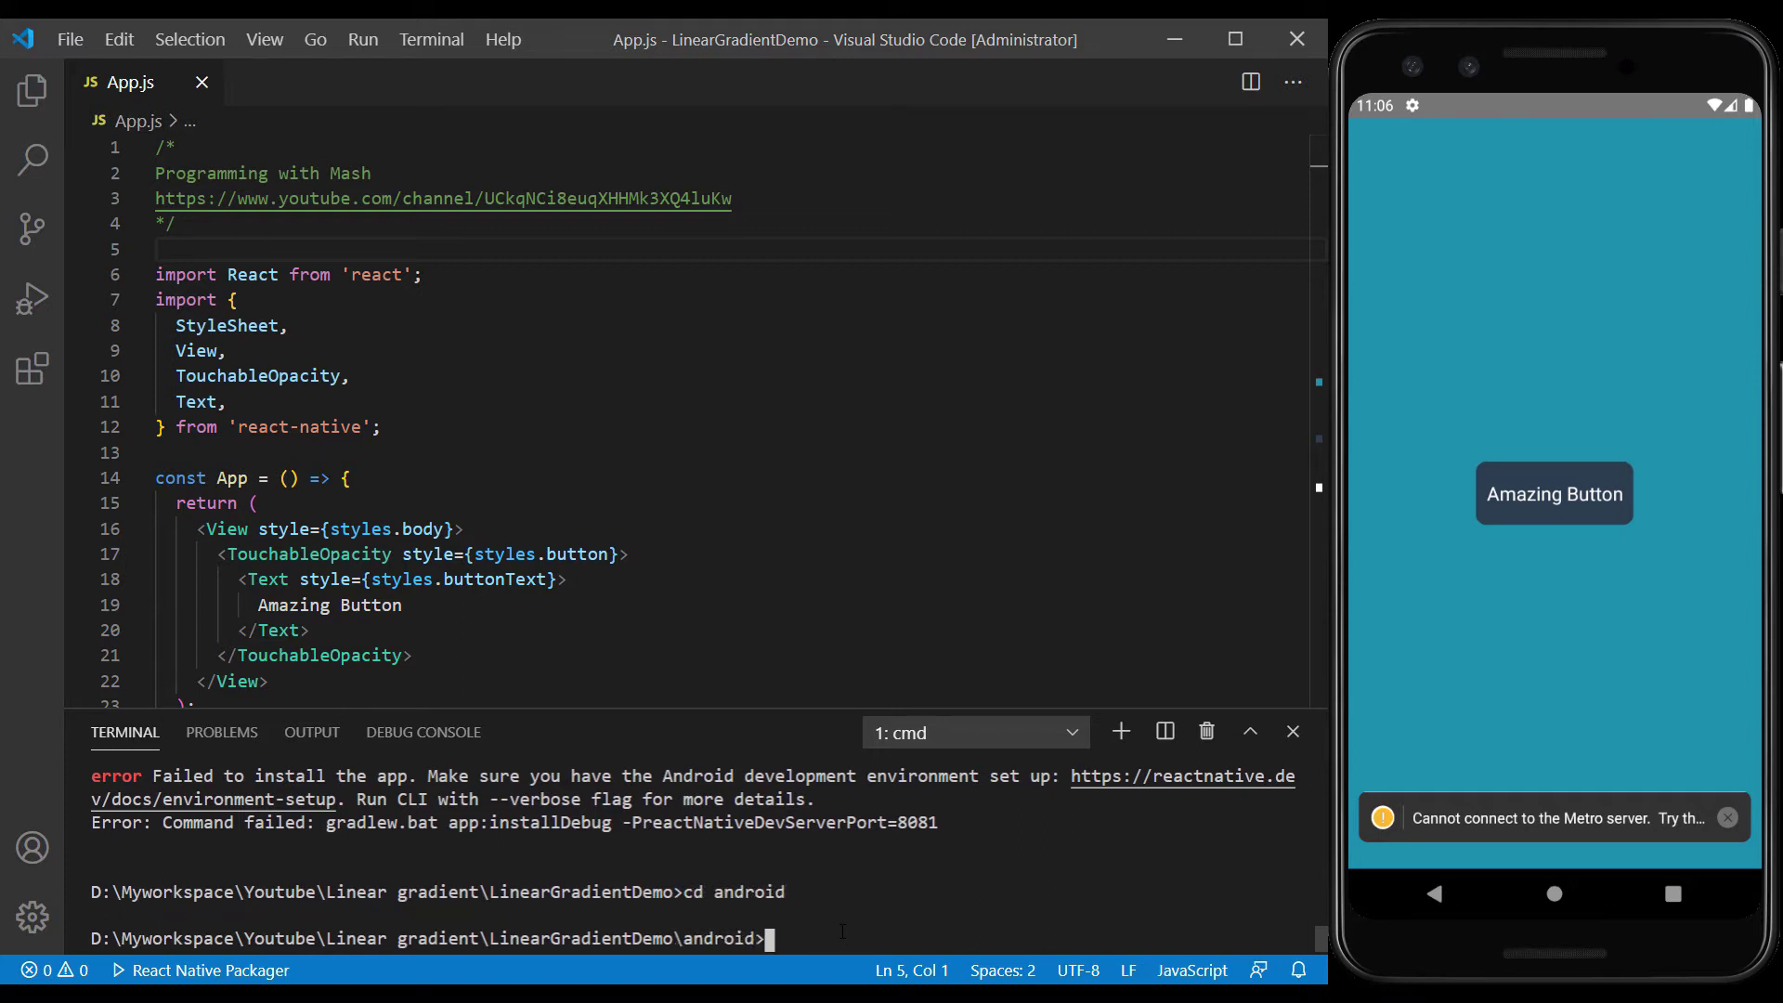
text(gradlew)
text( clean)
key(Return)
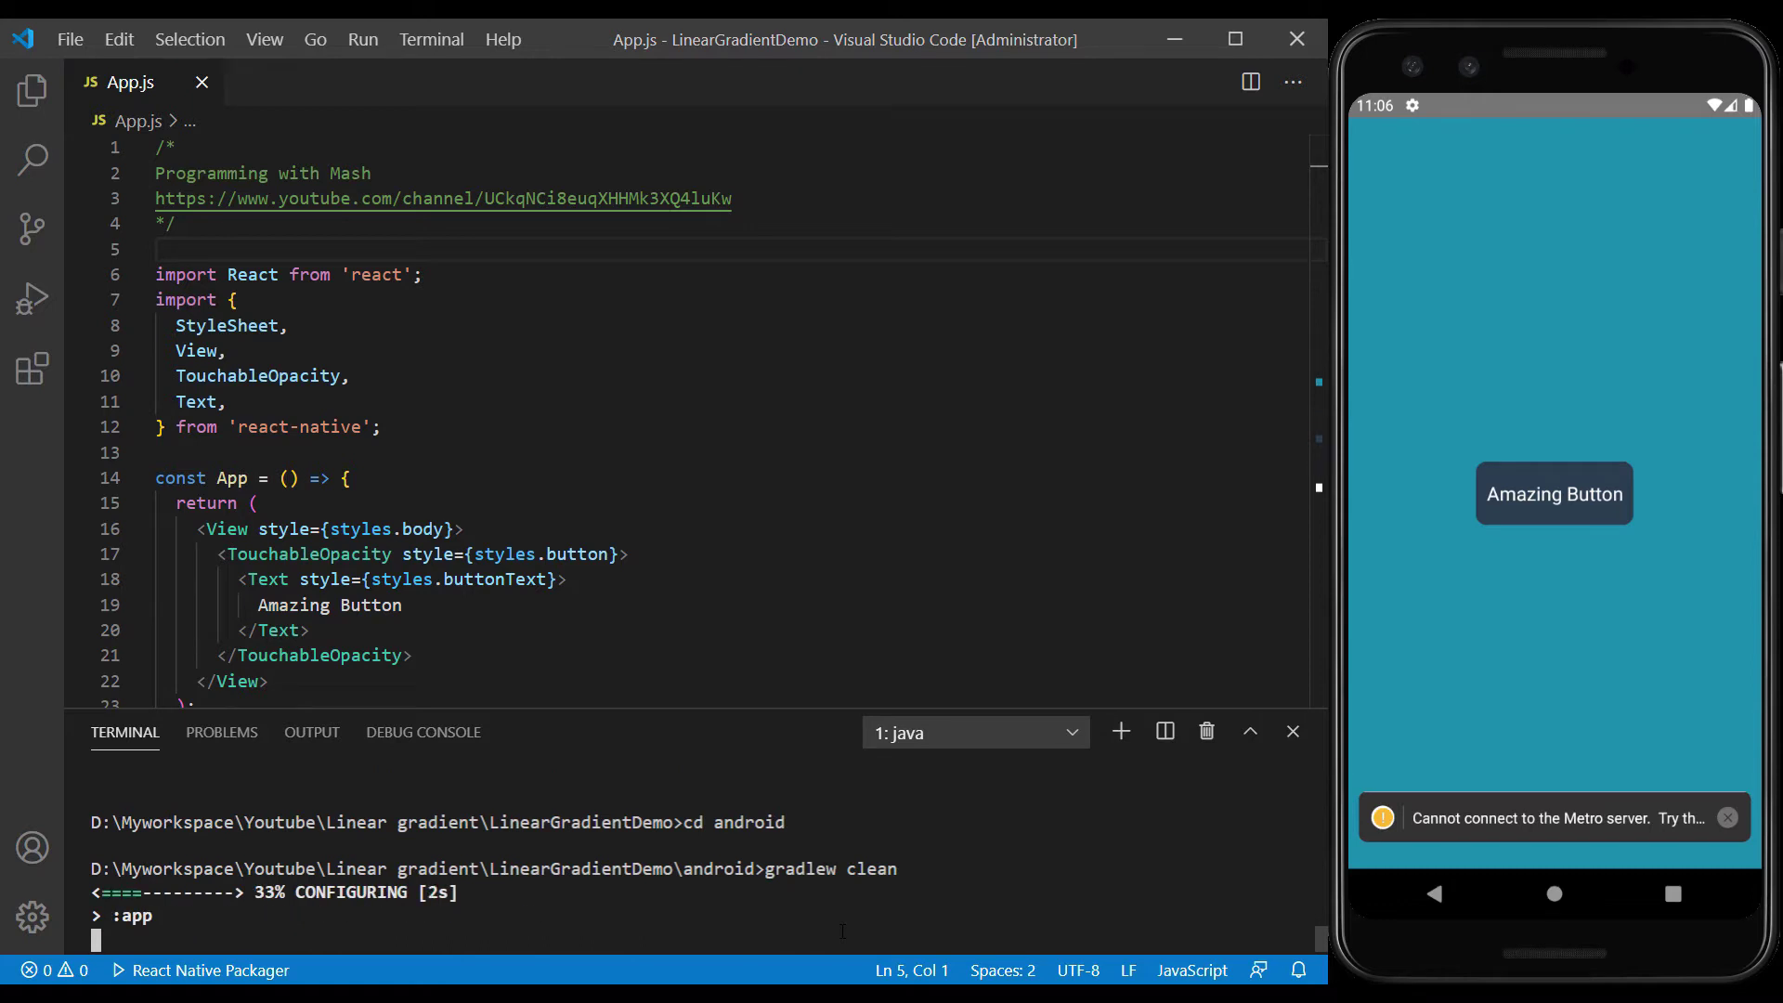
text(cd..)
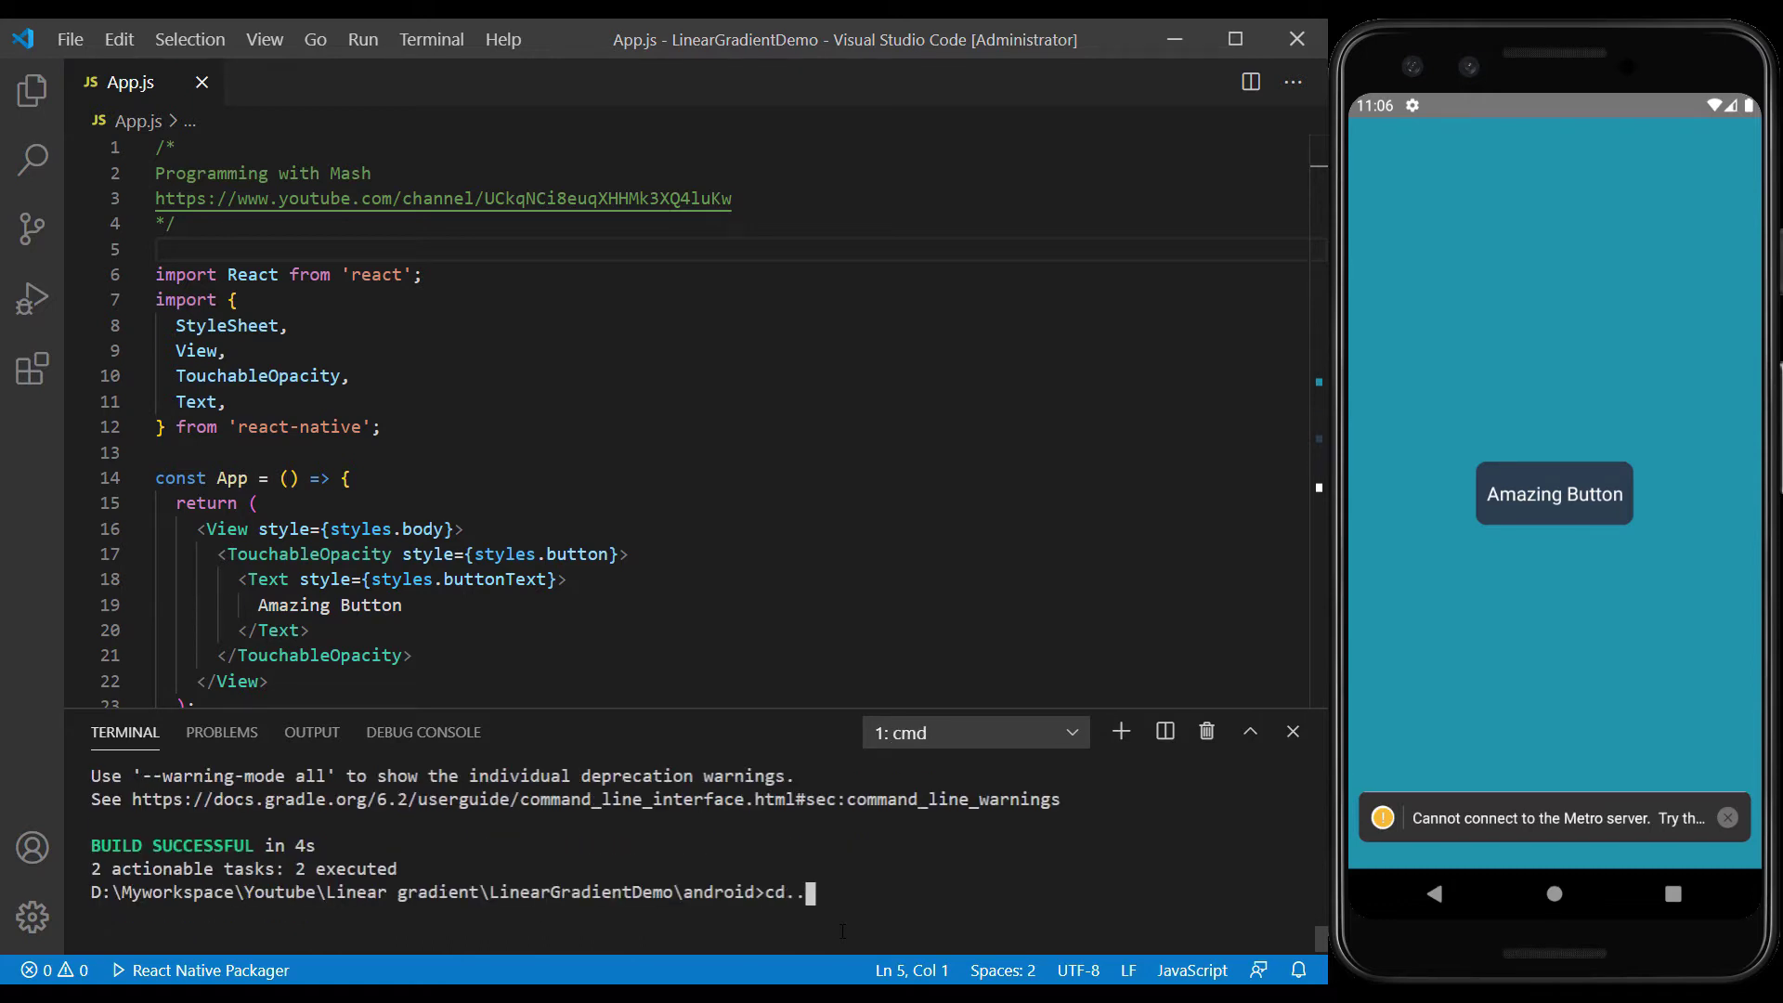
key(Return)
text(react-native run-android)
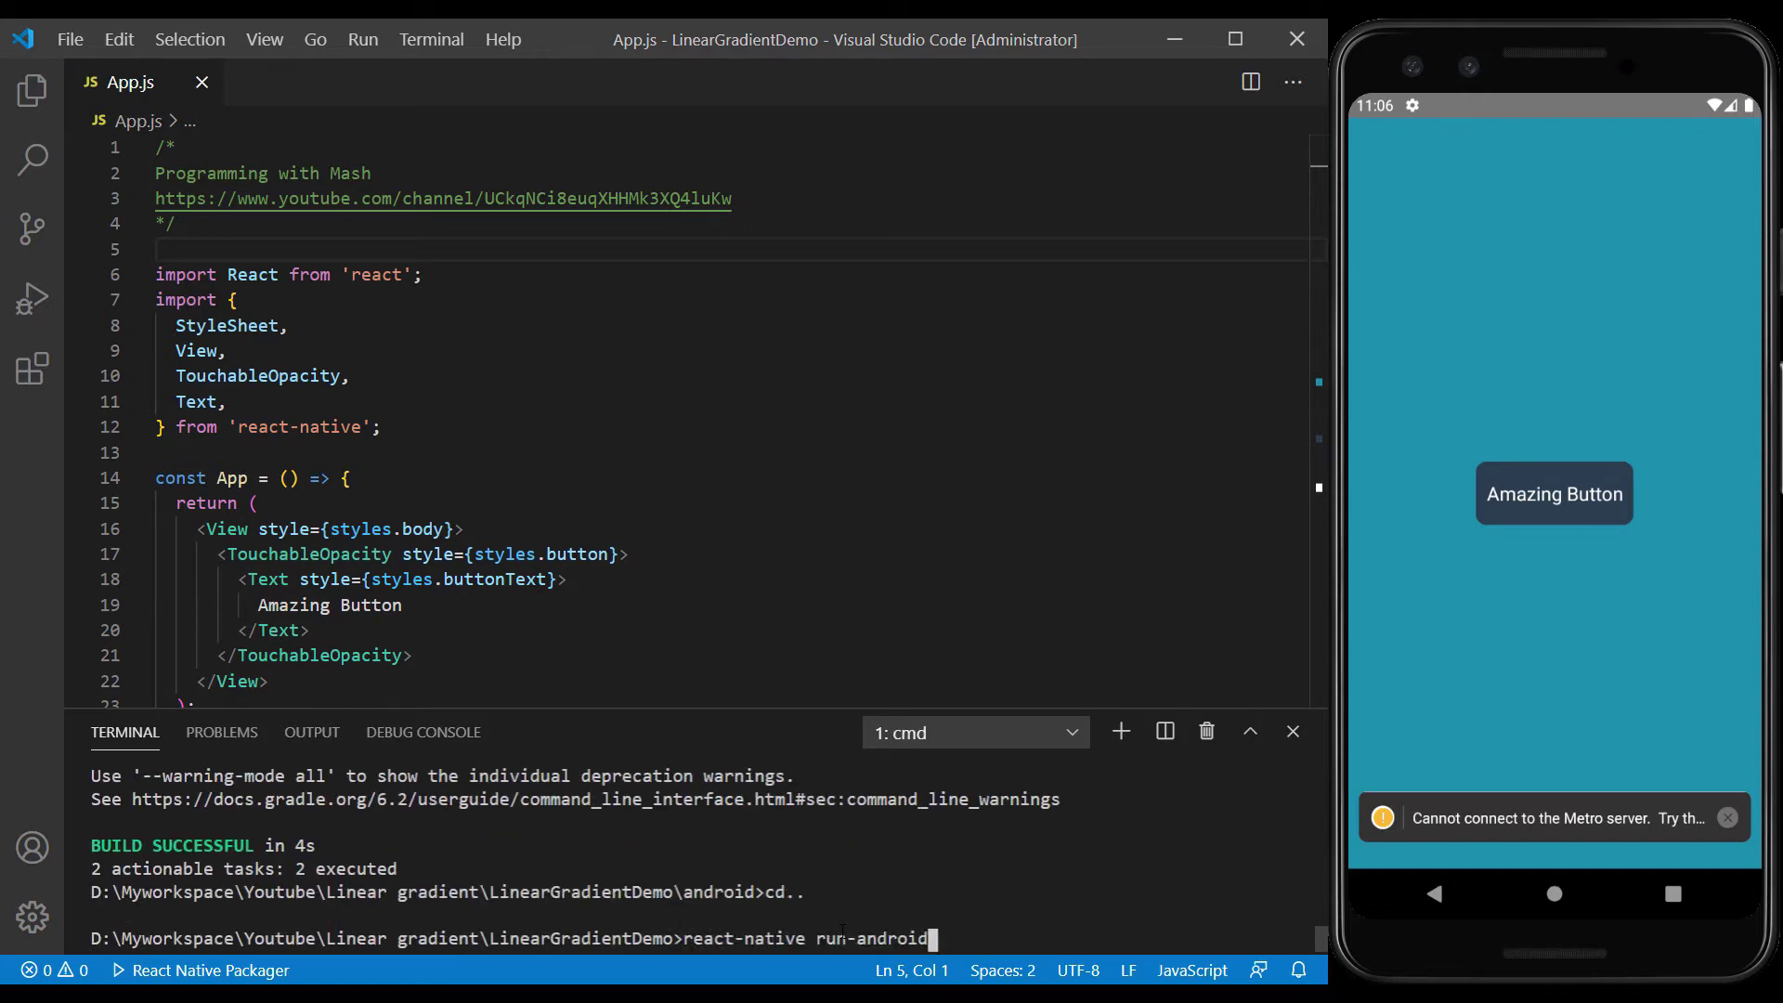
key(Return)
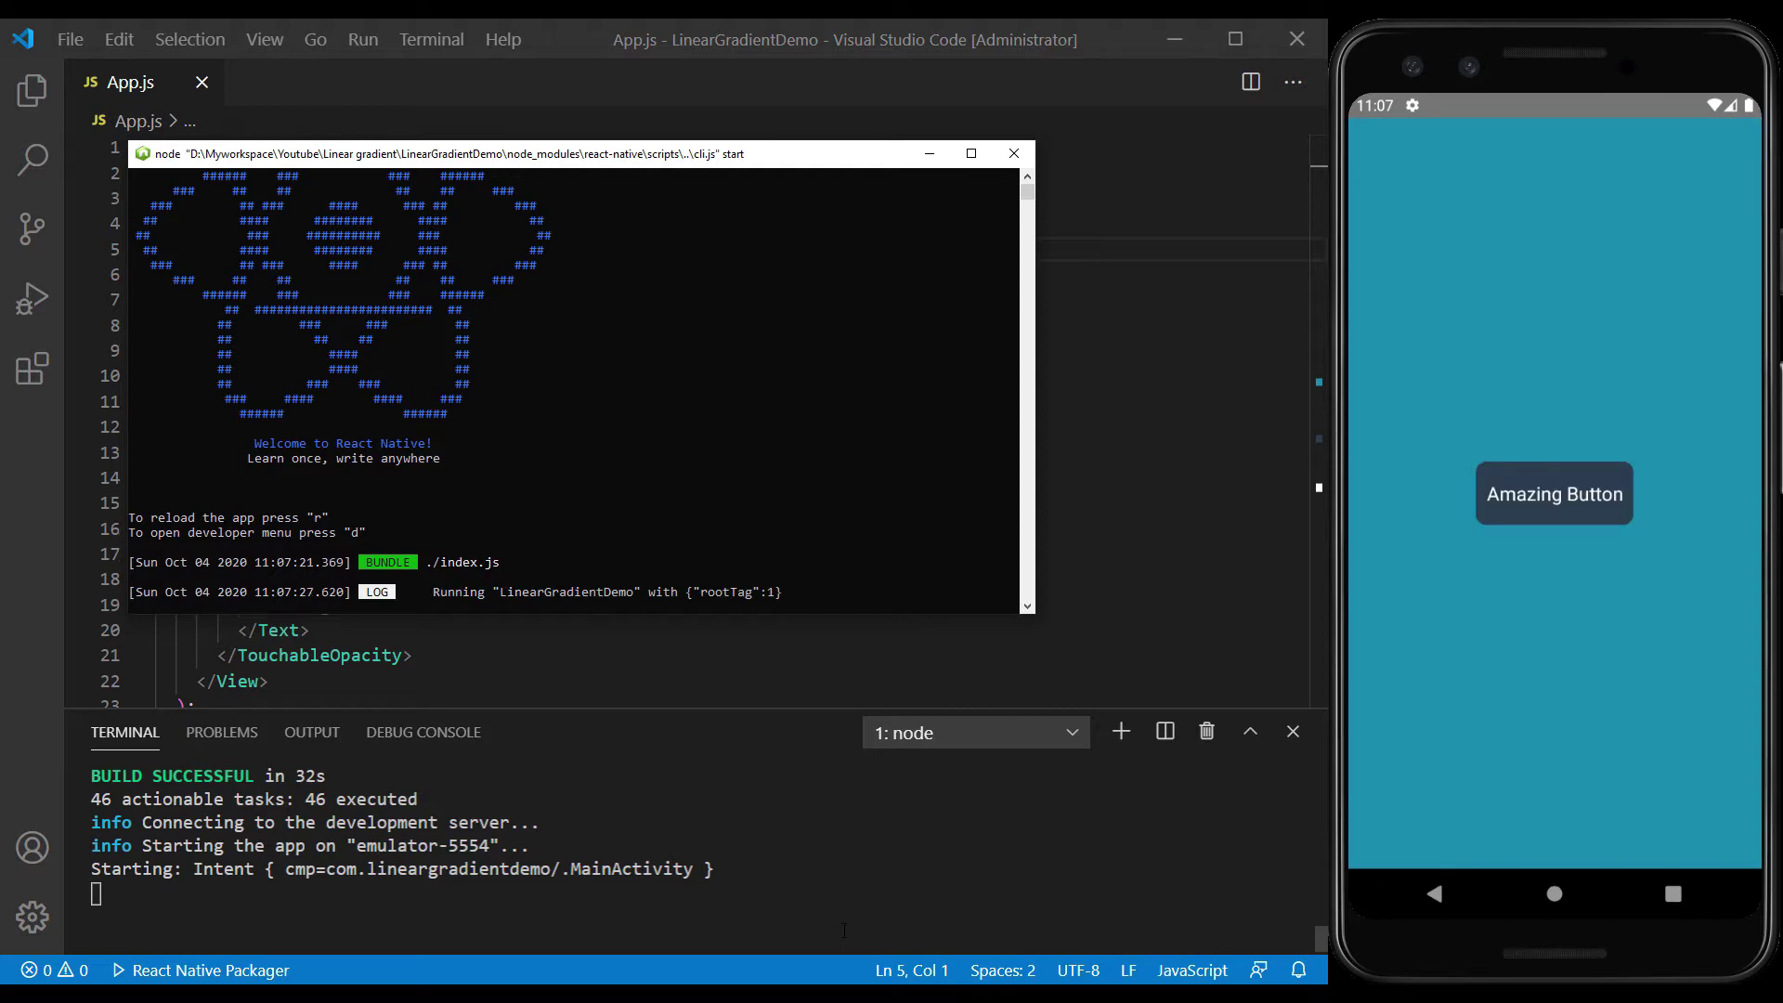
Close the terminal and copy the LinearGradient import line from the README's example.
click(1186, 626)
click(1293, 732)
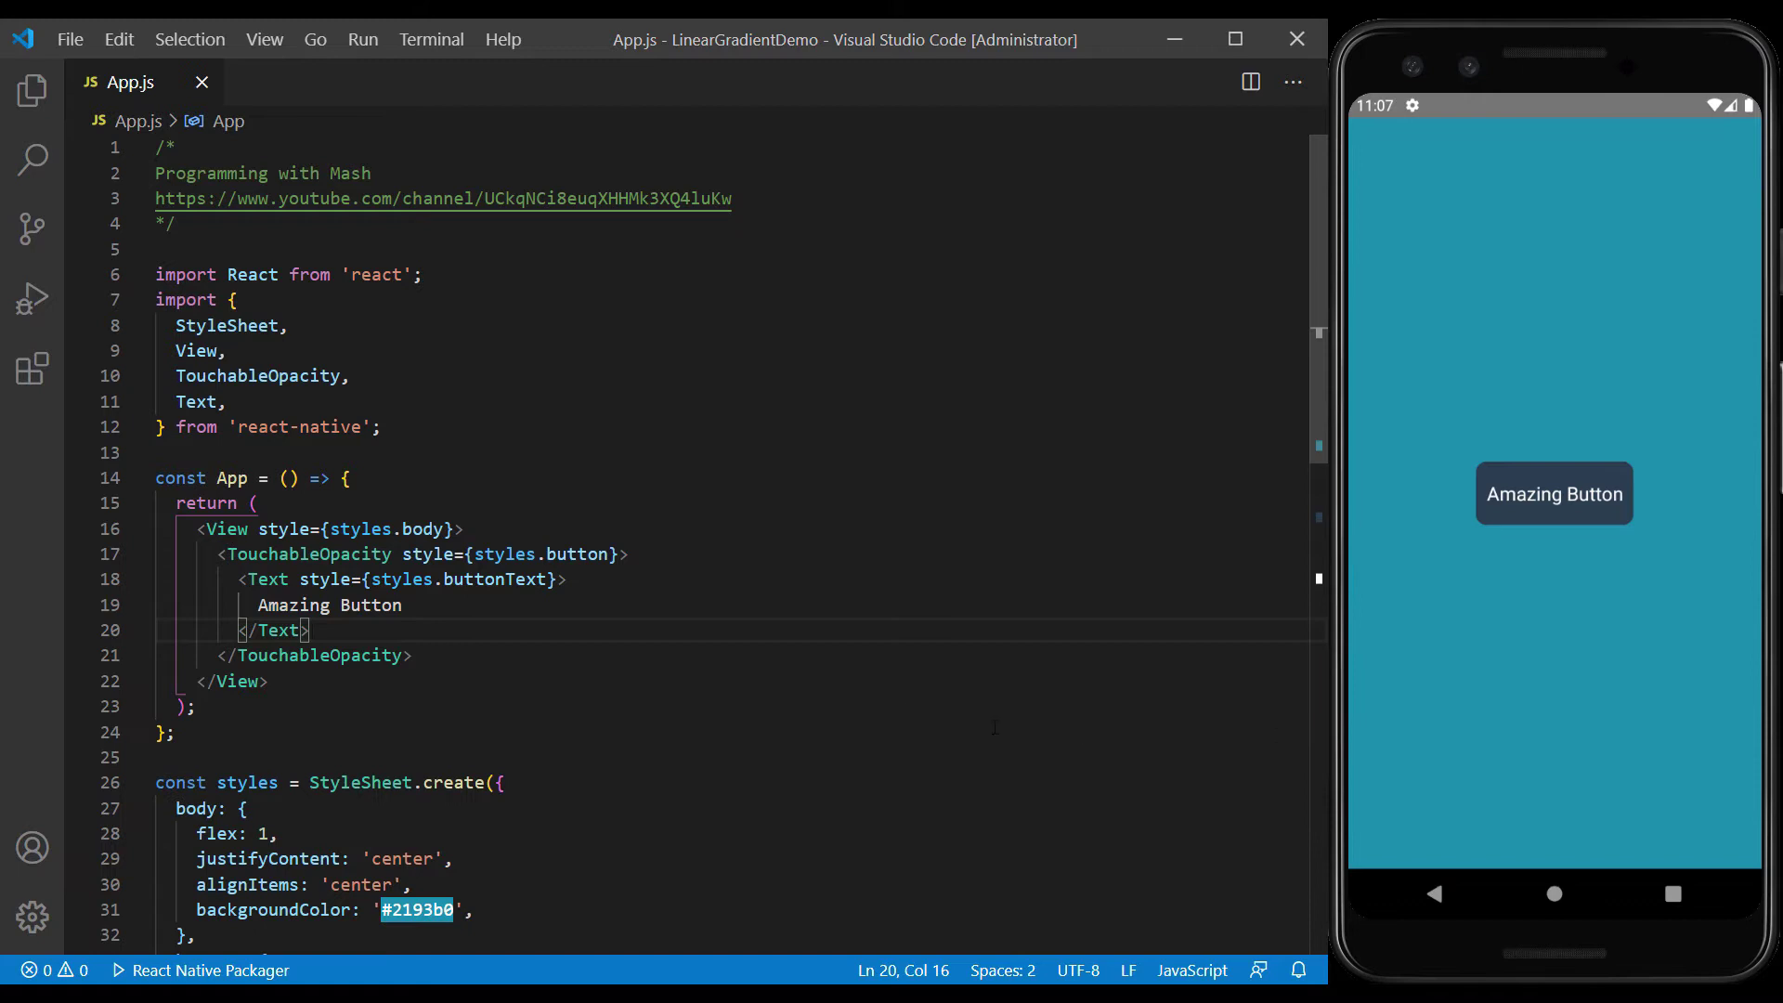
key(alt+Tab)
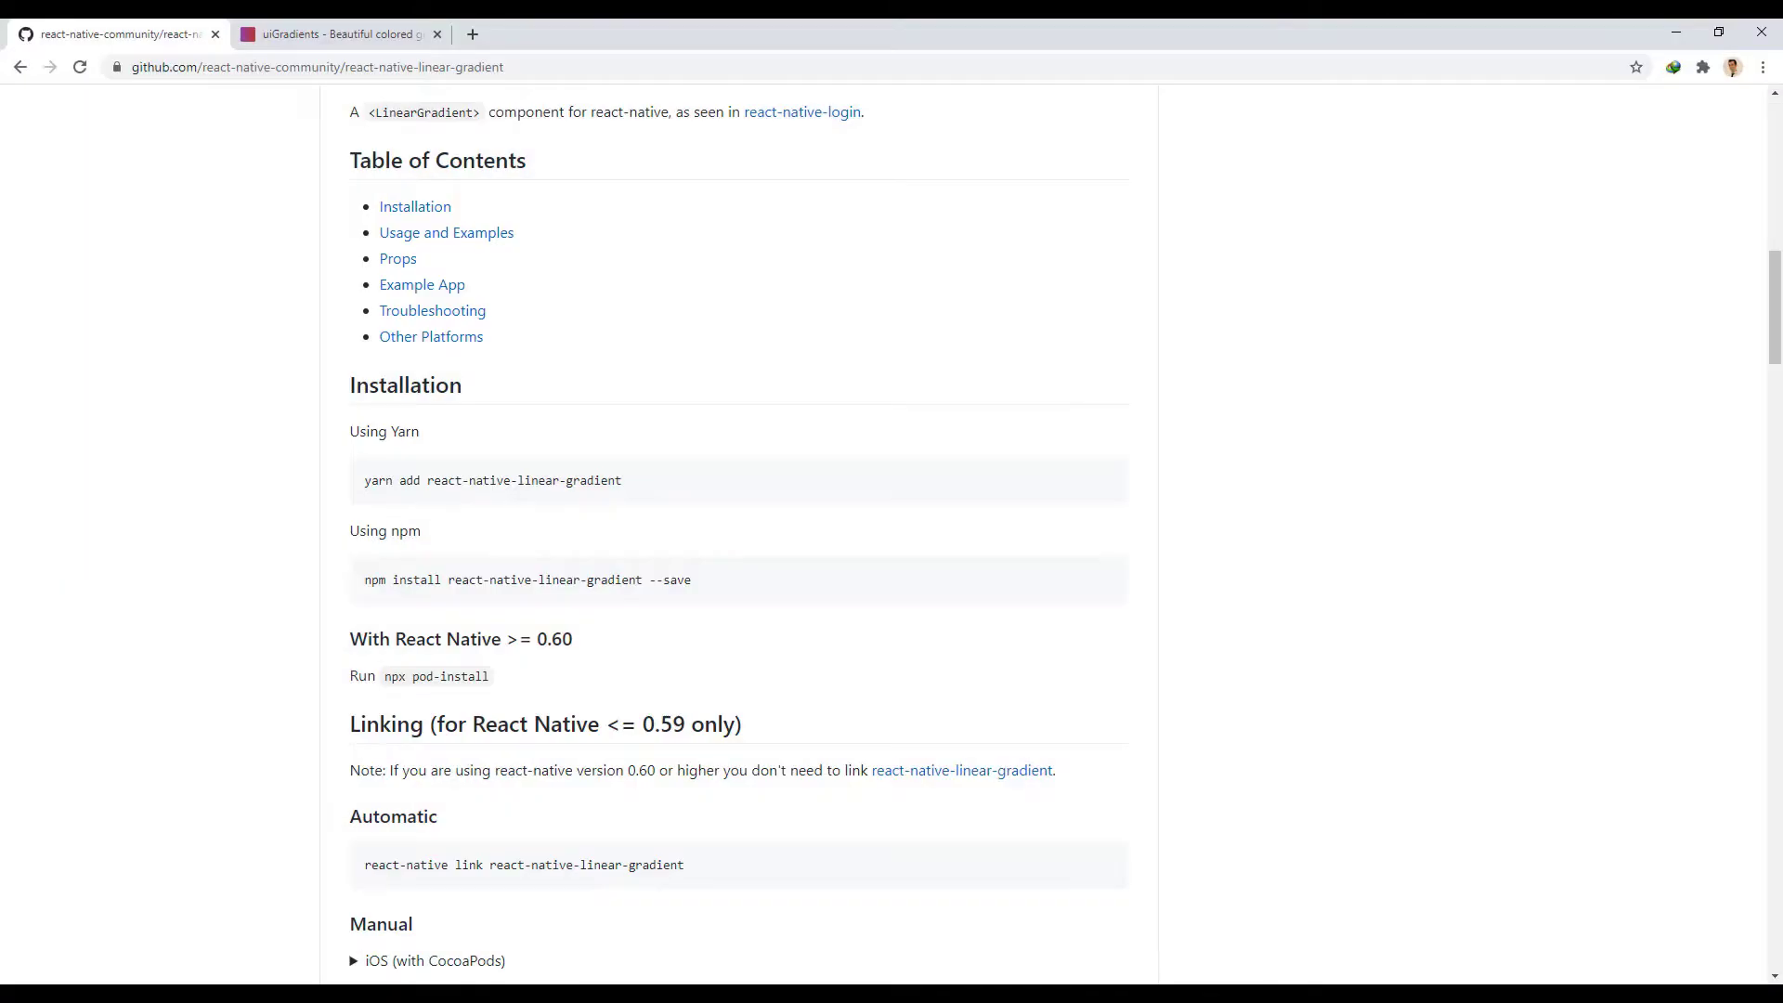
scroll(298, 515, down, 1)
scroll(299, 514, down, 2)
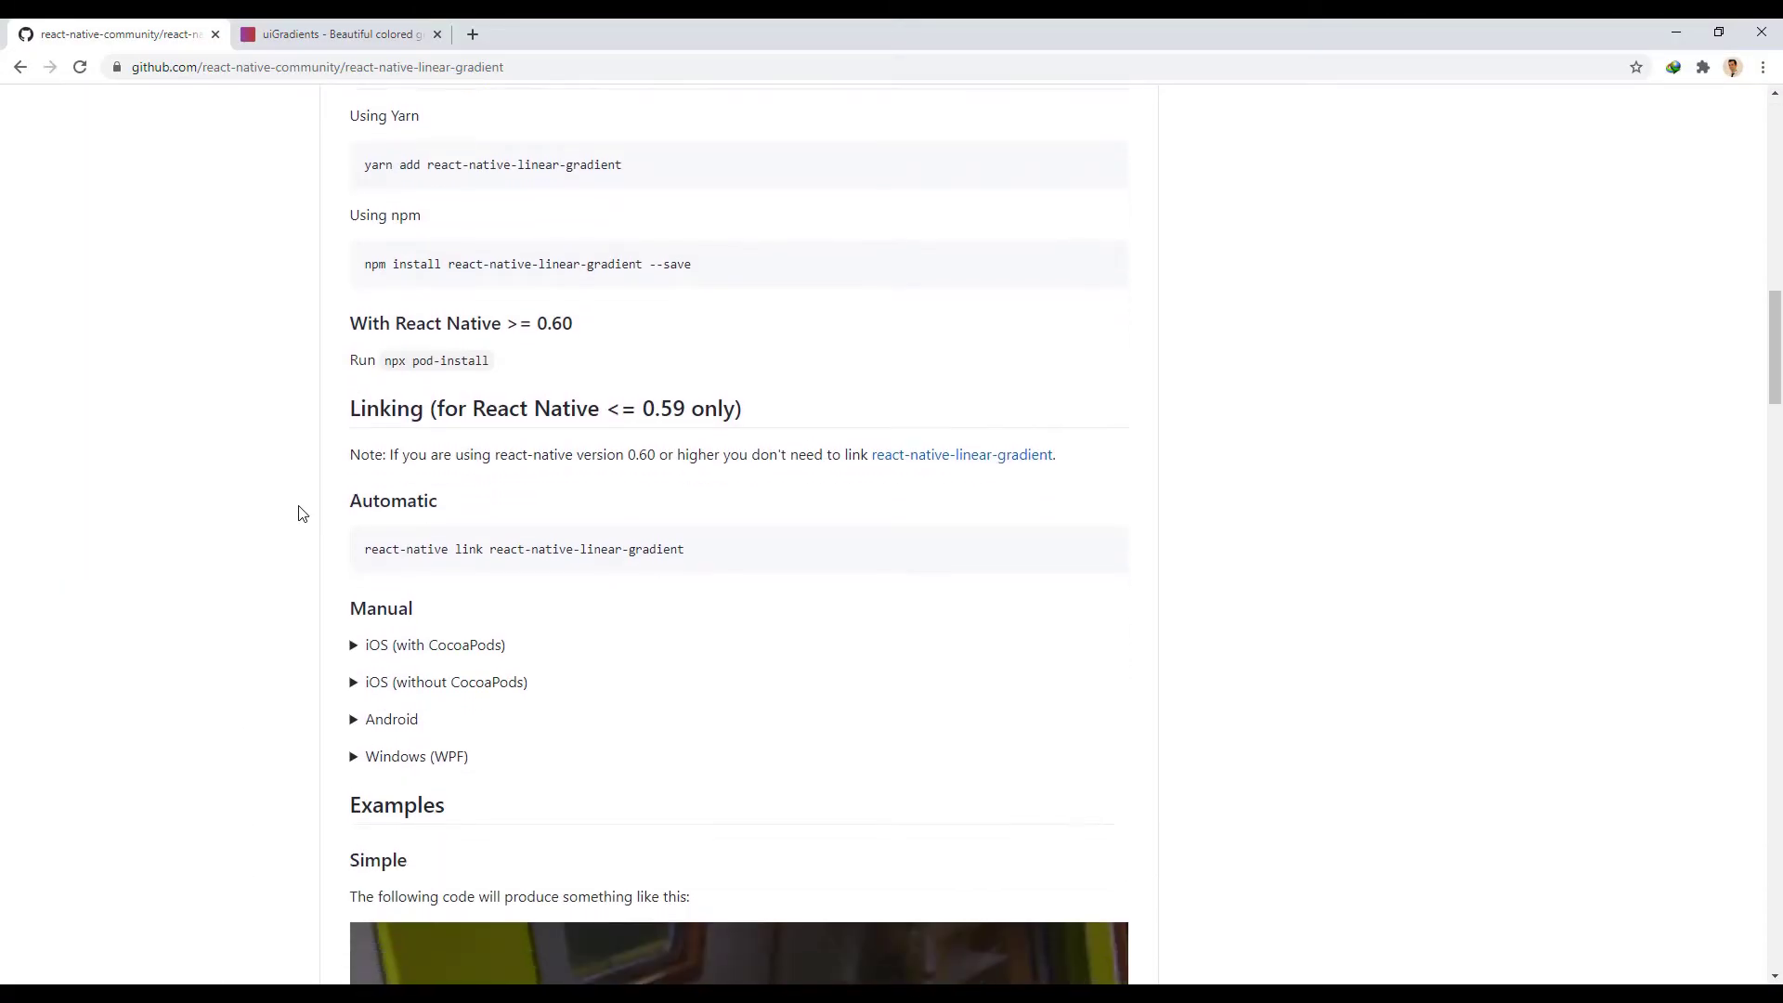
scroll(299, 515, down, 1)
scroll(299, 514, down, 3)
scroll(298, 515, down, 1)
scroll(298, 514, down, 2)
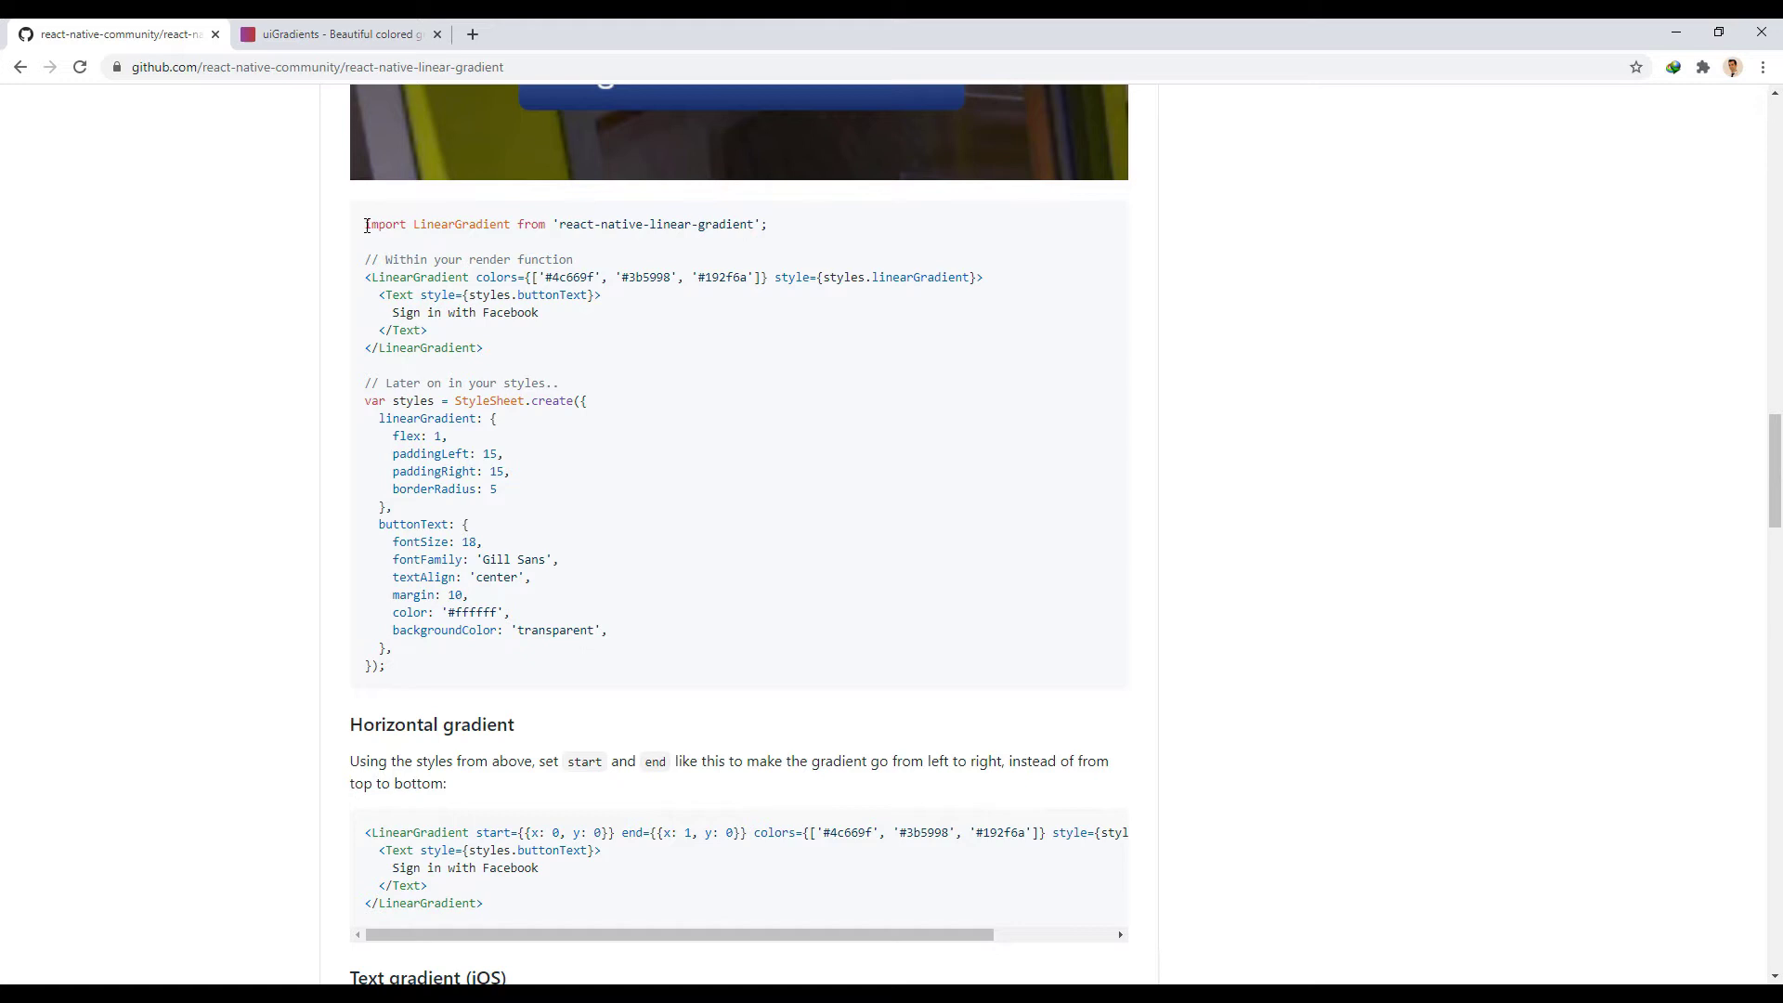
drag(367, 225, 765, 225)
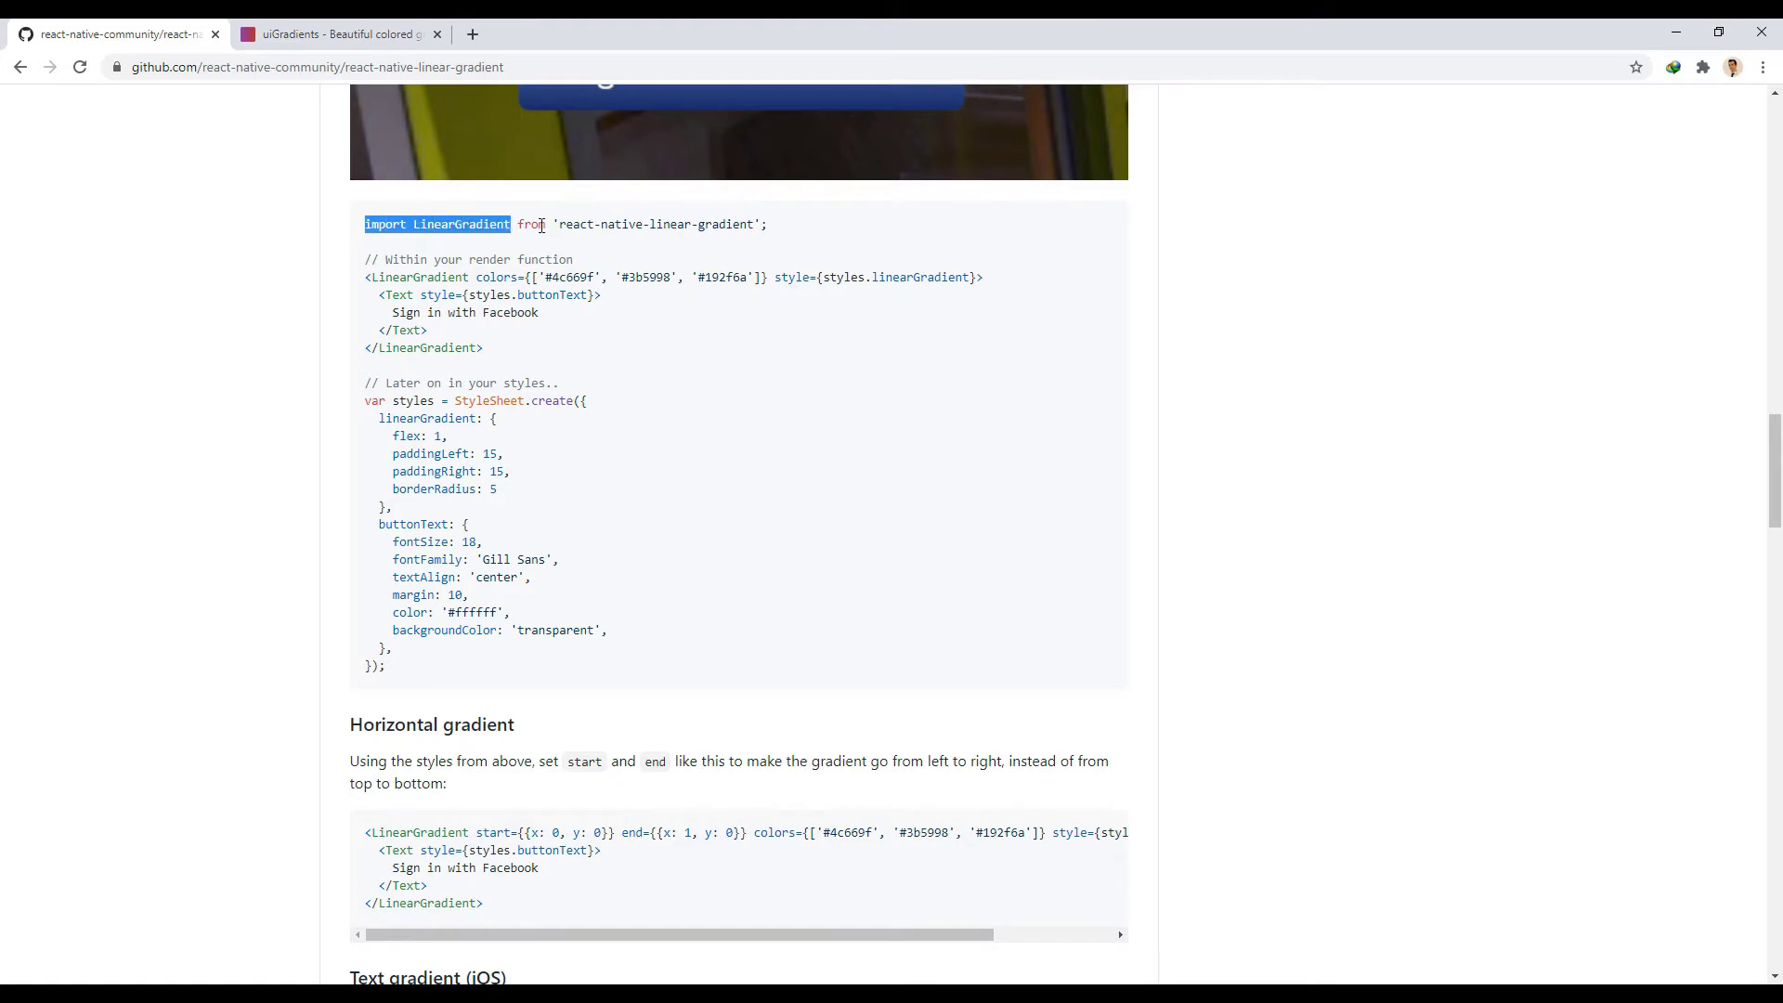
right_click(738, 225)
click(761, 239)
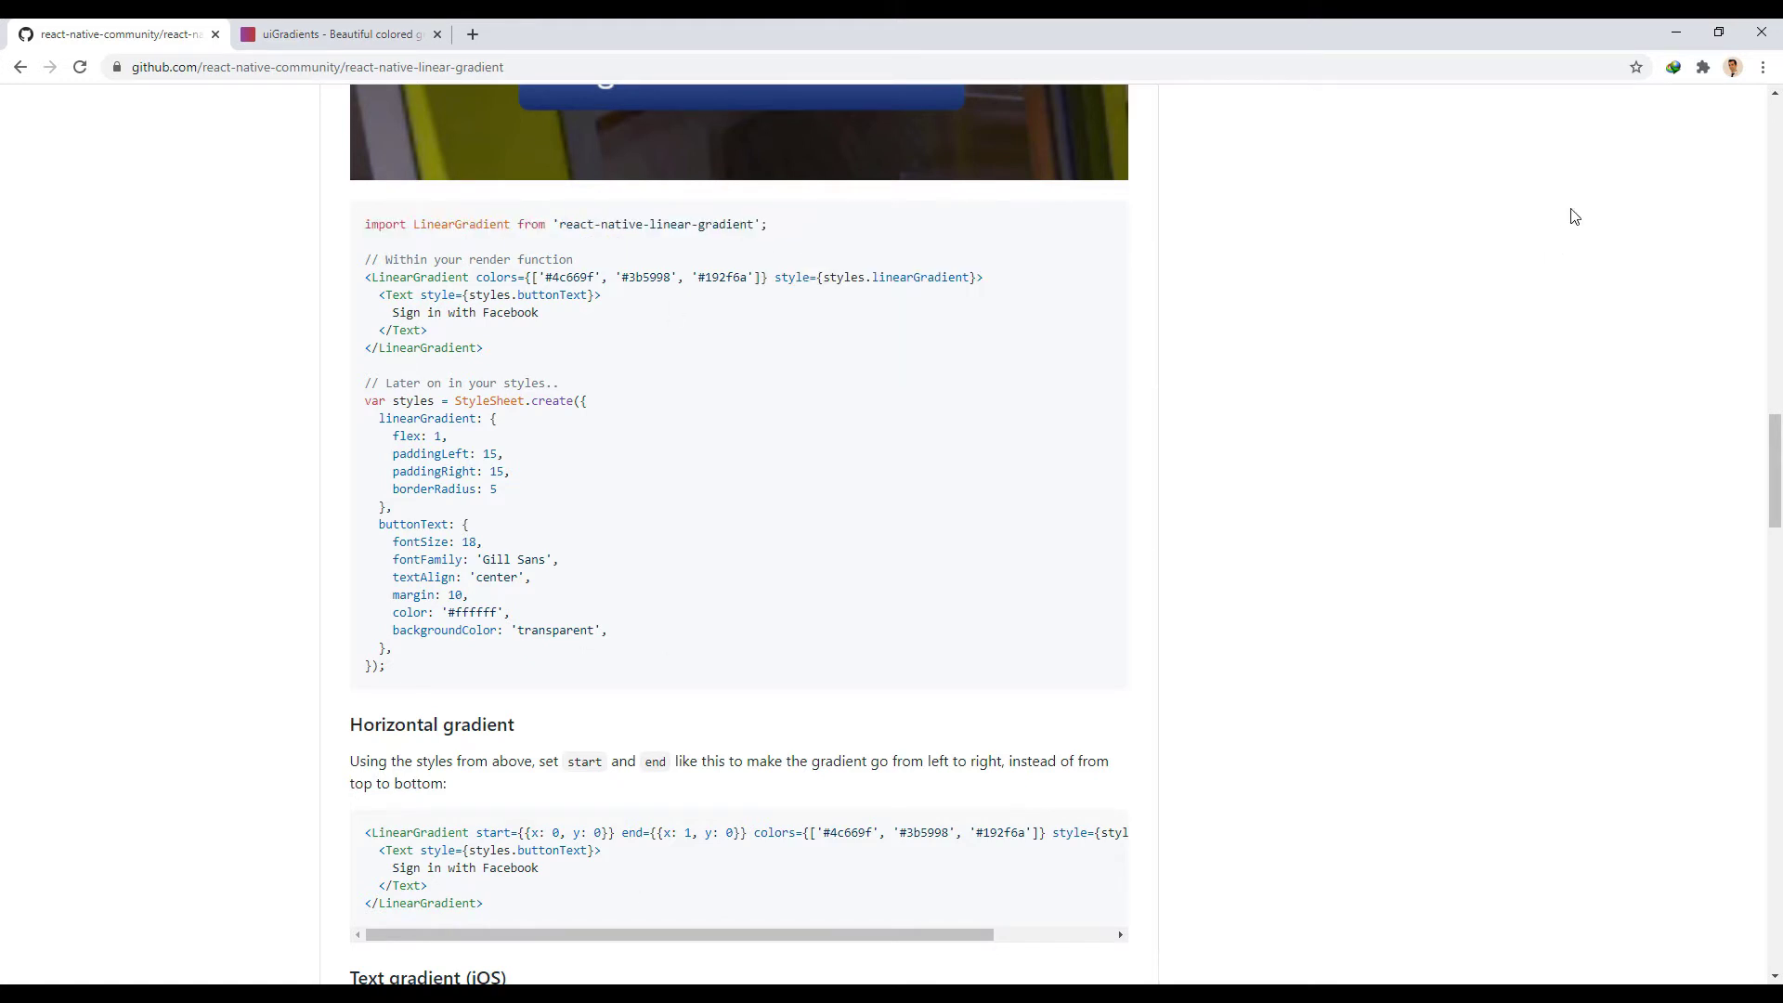
Paste the LinearGradient import as line 13 of App.js and save.
click(1676, 31)
click(404, 428)
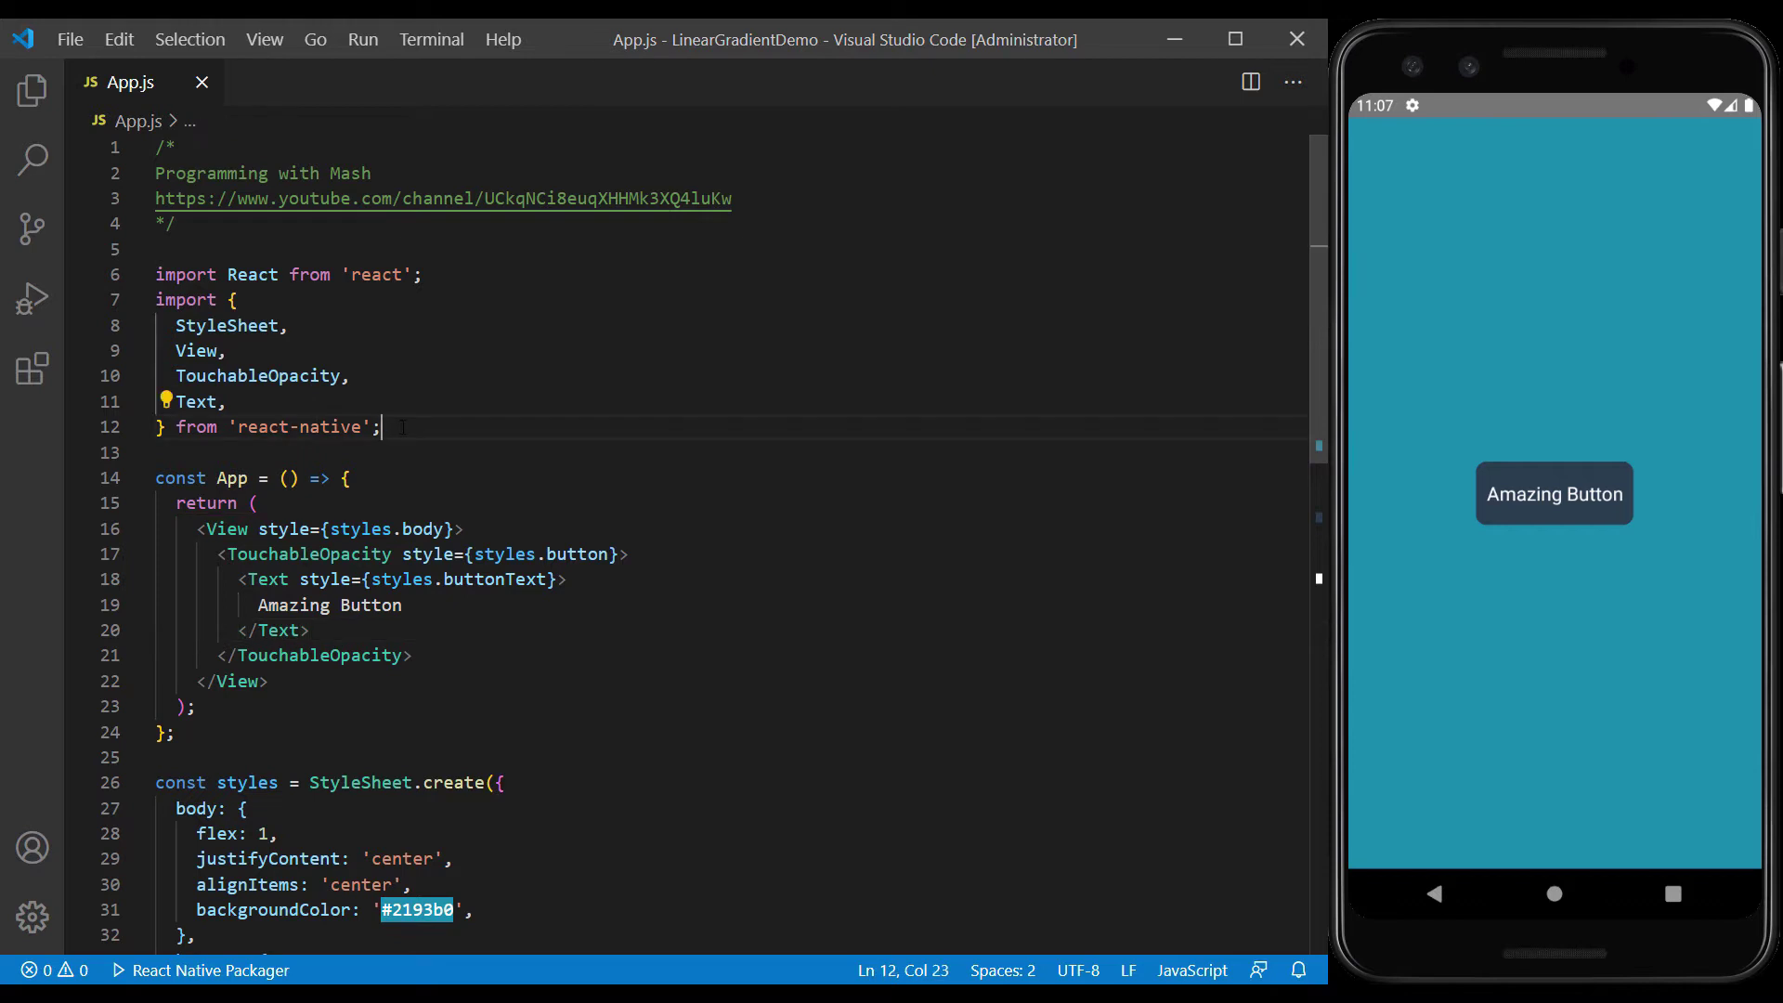
key(Return)
key(ctrl+v)
key(ctrl+s)
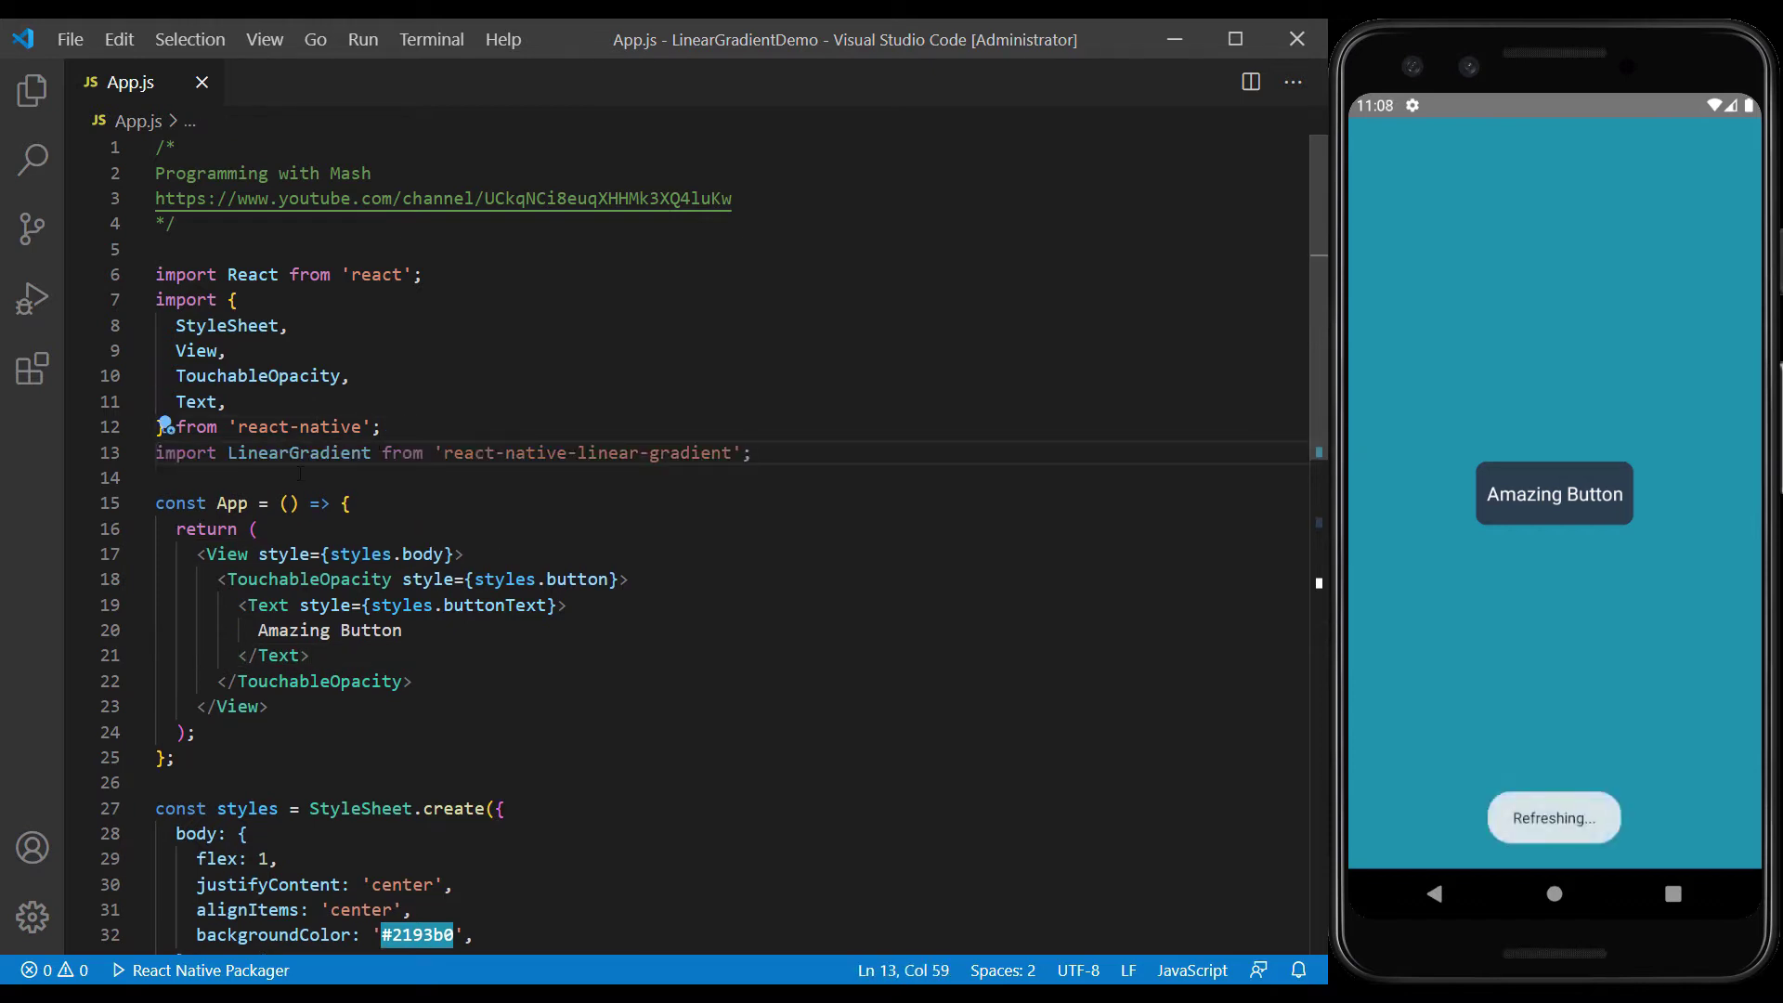
key(alt+Tab)
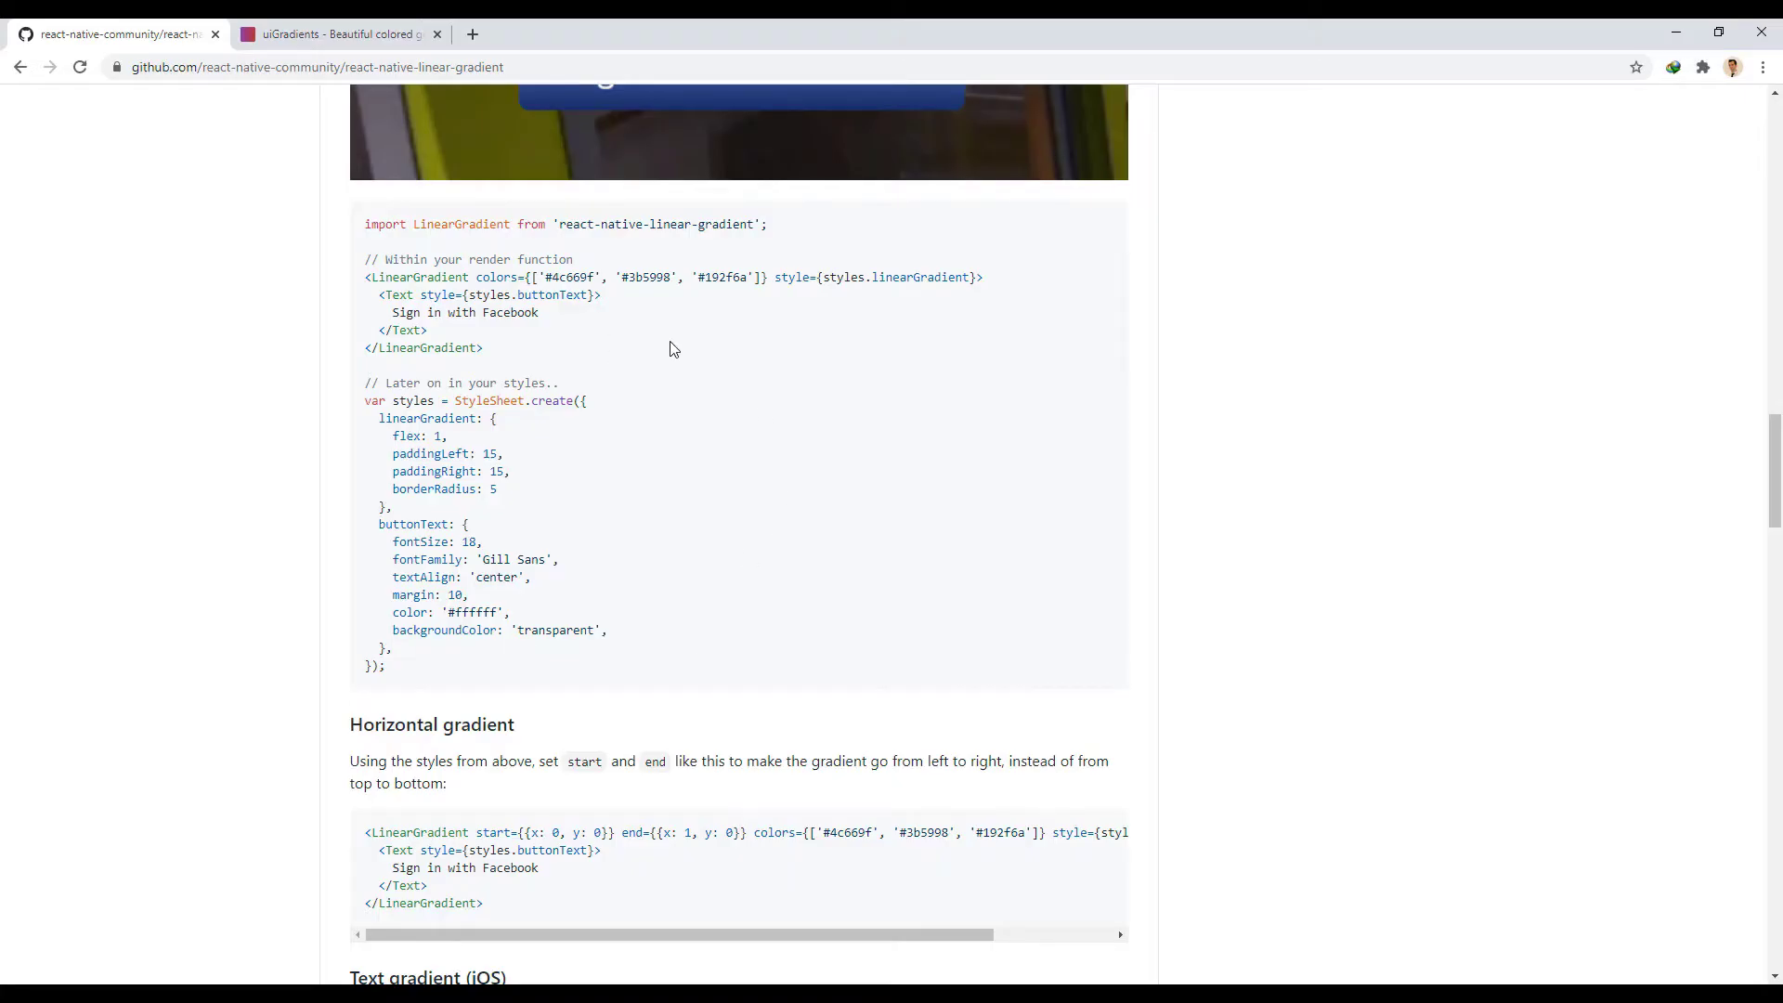
click(1676, 32)
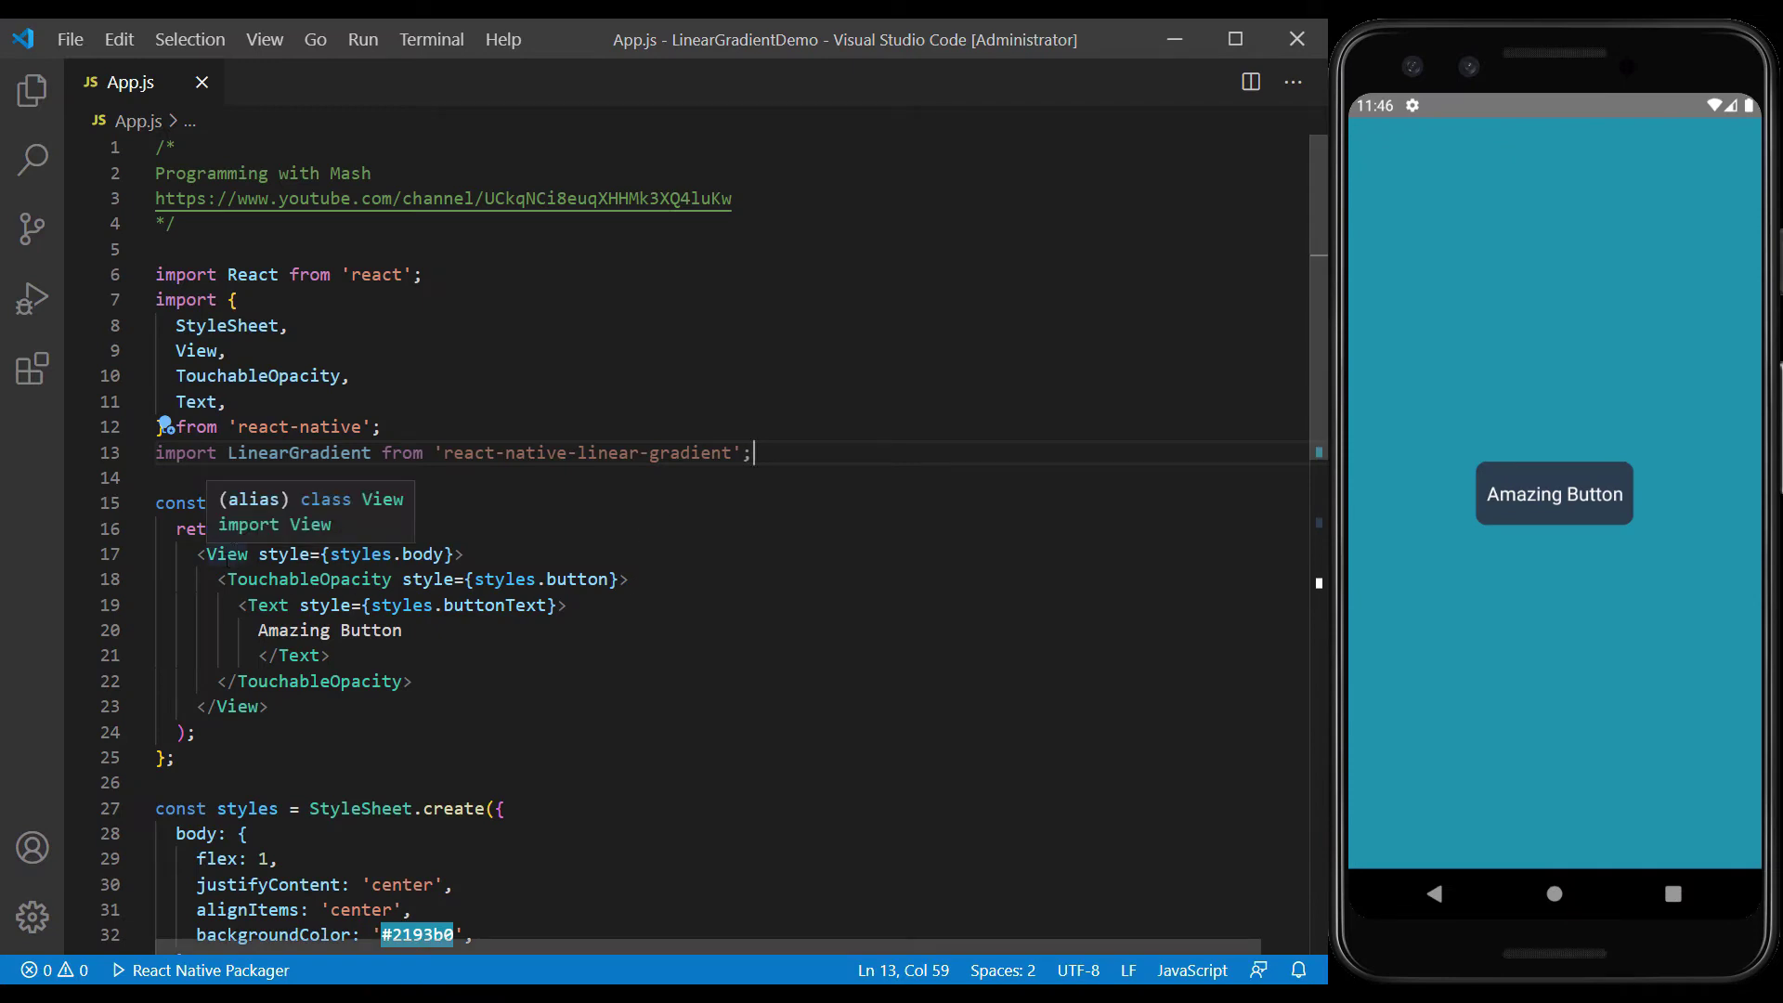
Rename the View tags on lines 17 and 23 to LinearGradient and add colors={['','']}.
double_click(231, 553)
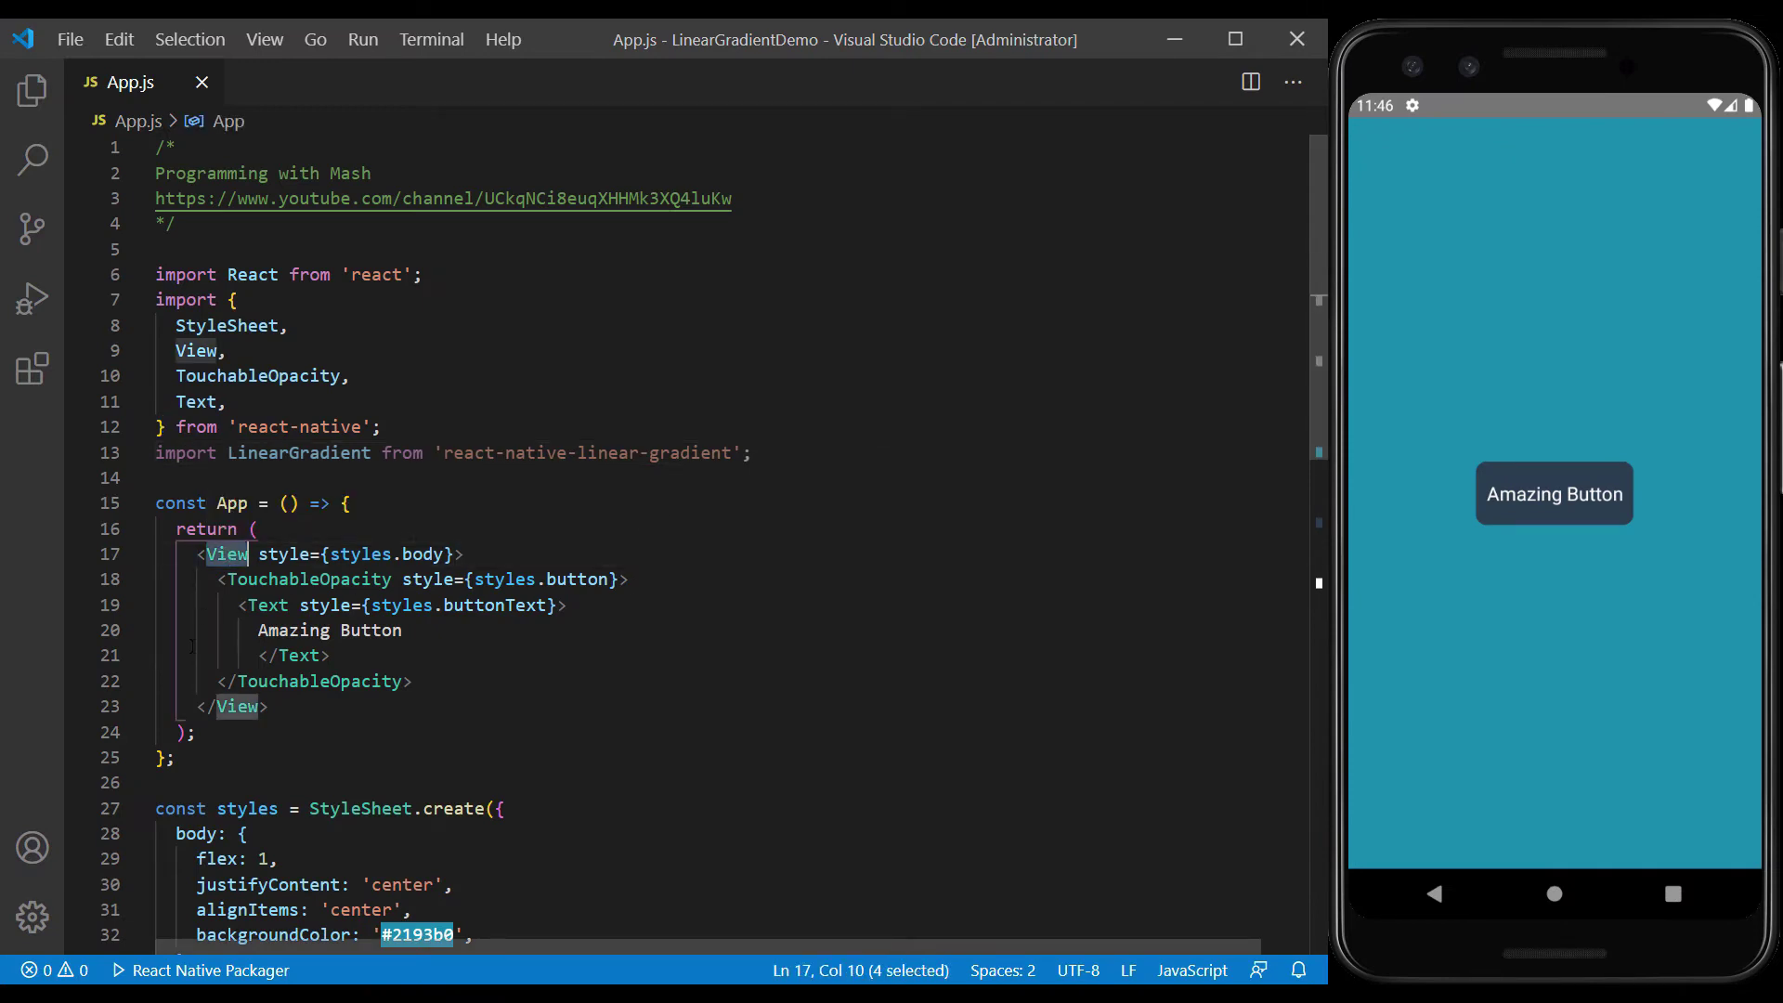
text(Li)
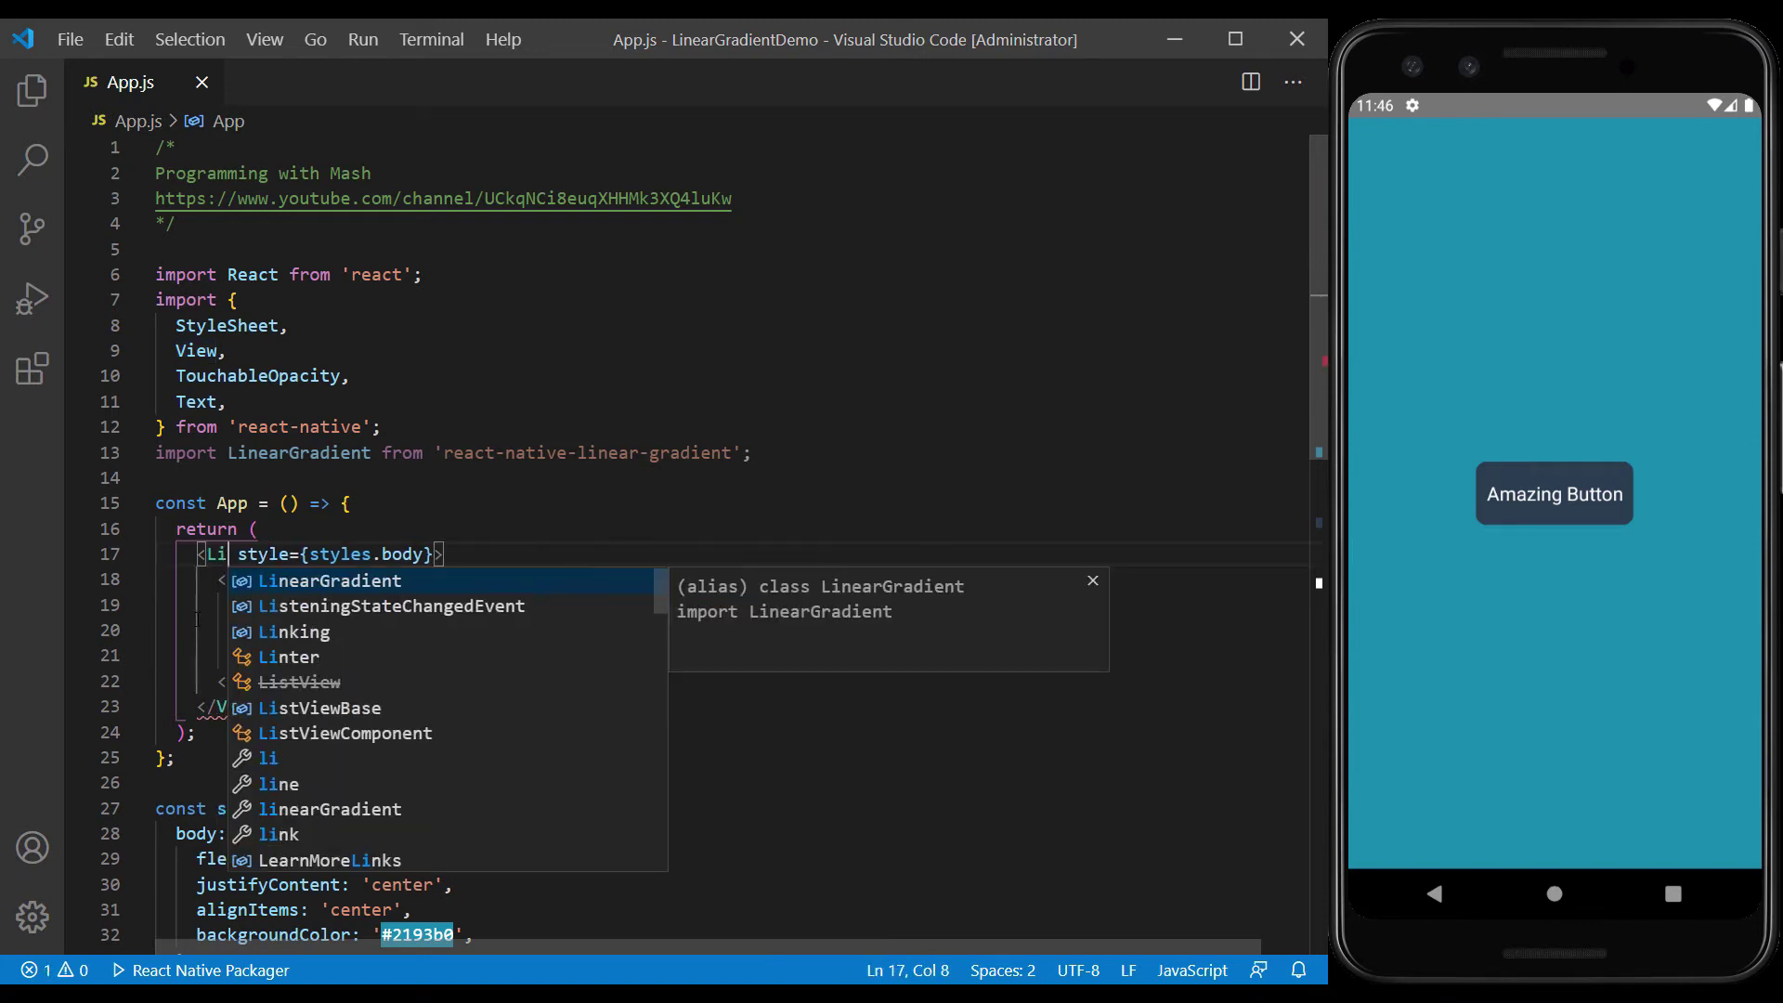
text(n)
key(Return)
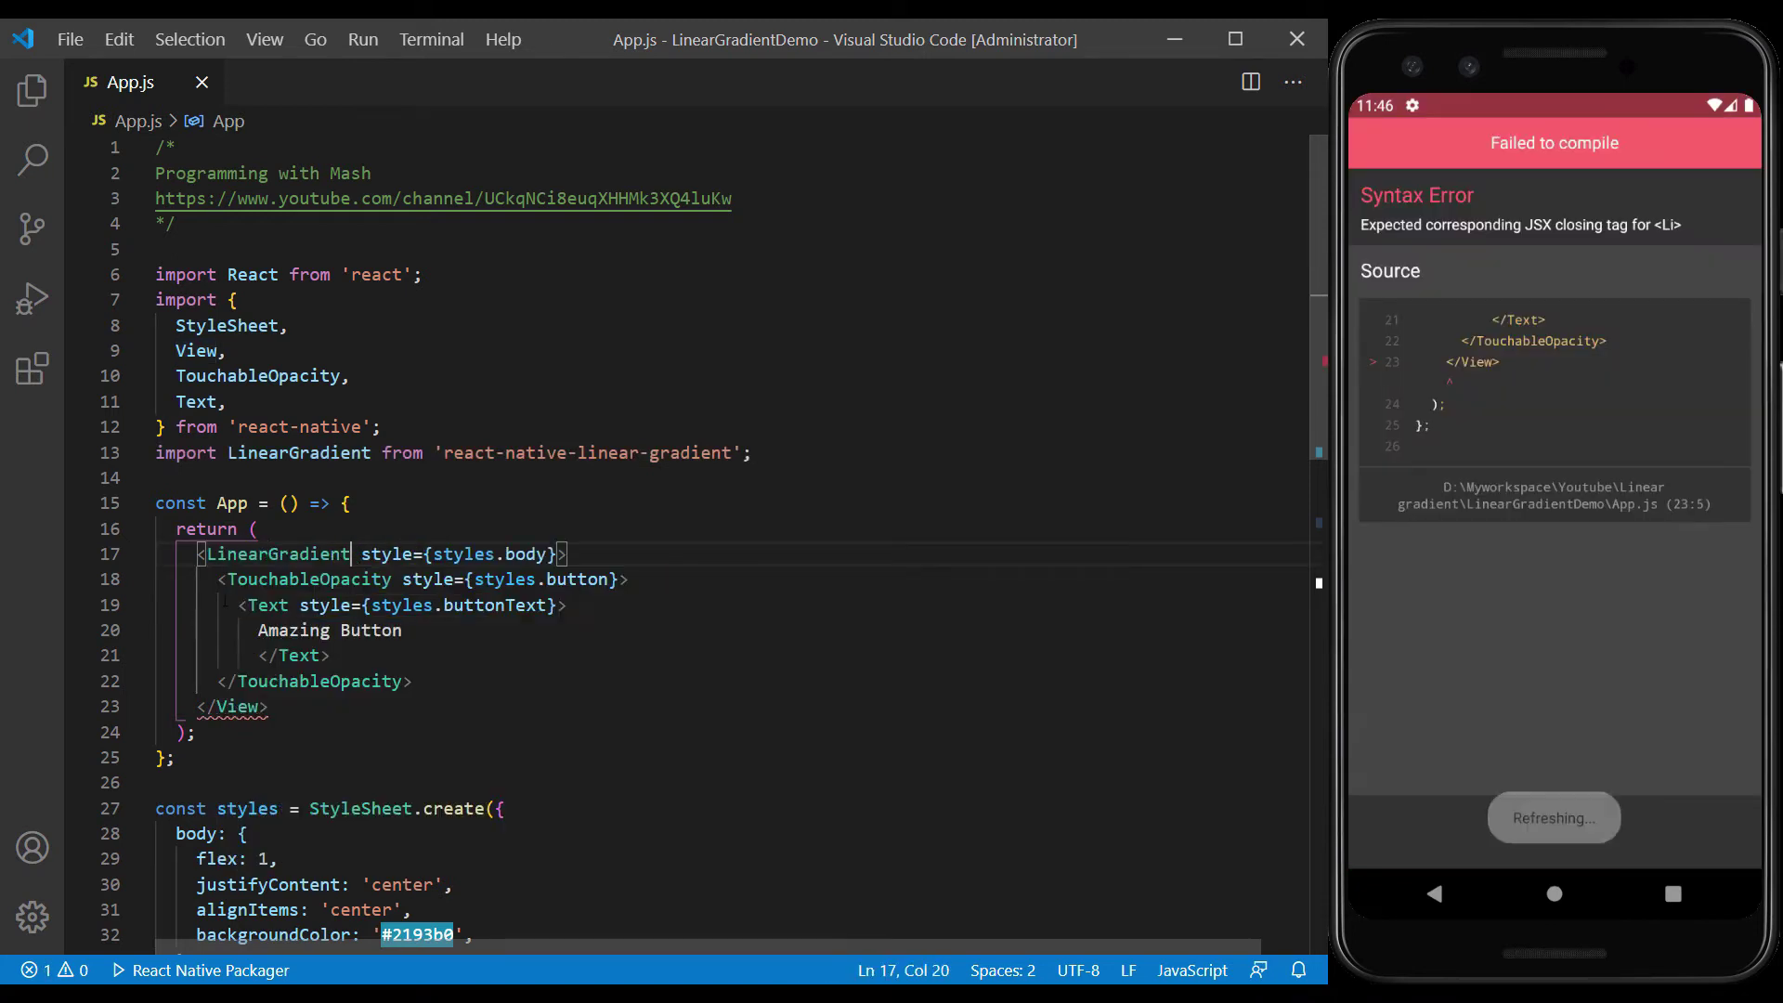
key(ctrl+d)
double_click(238, 707)
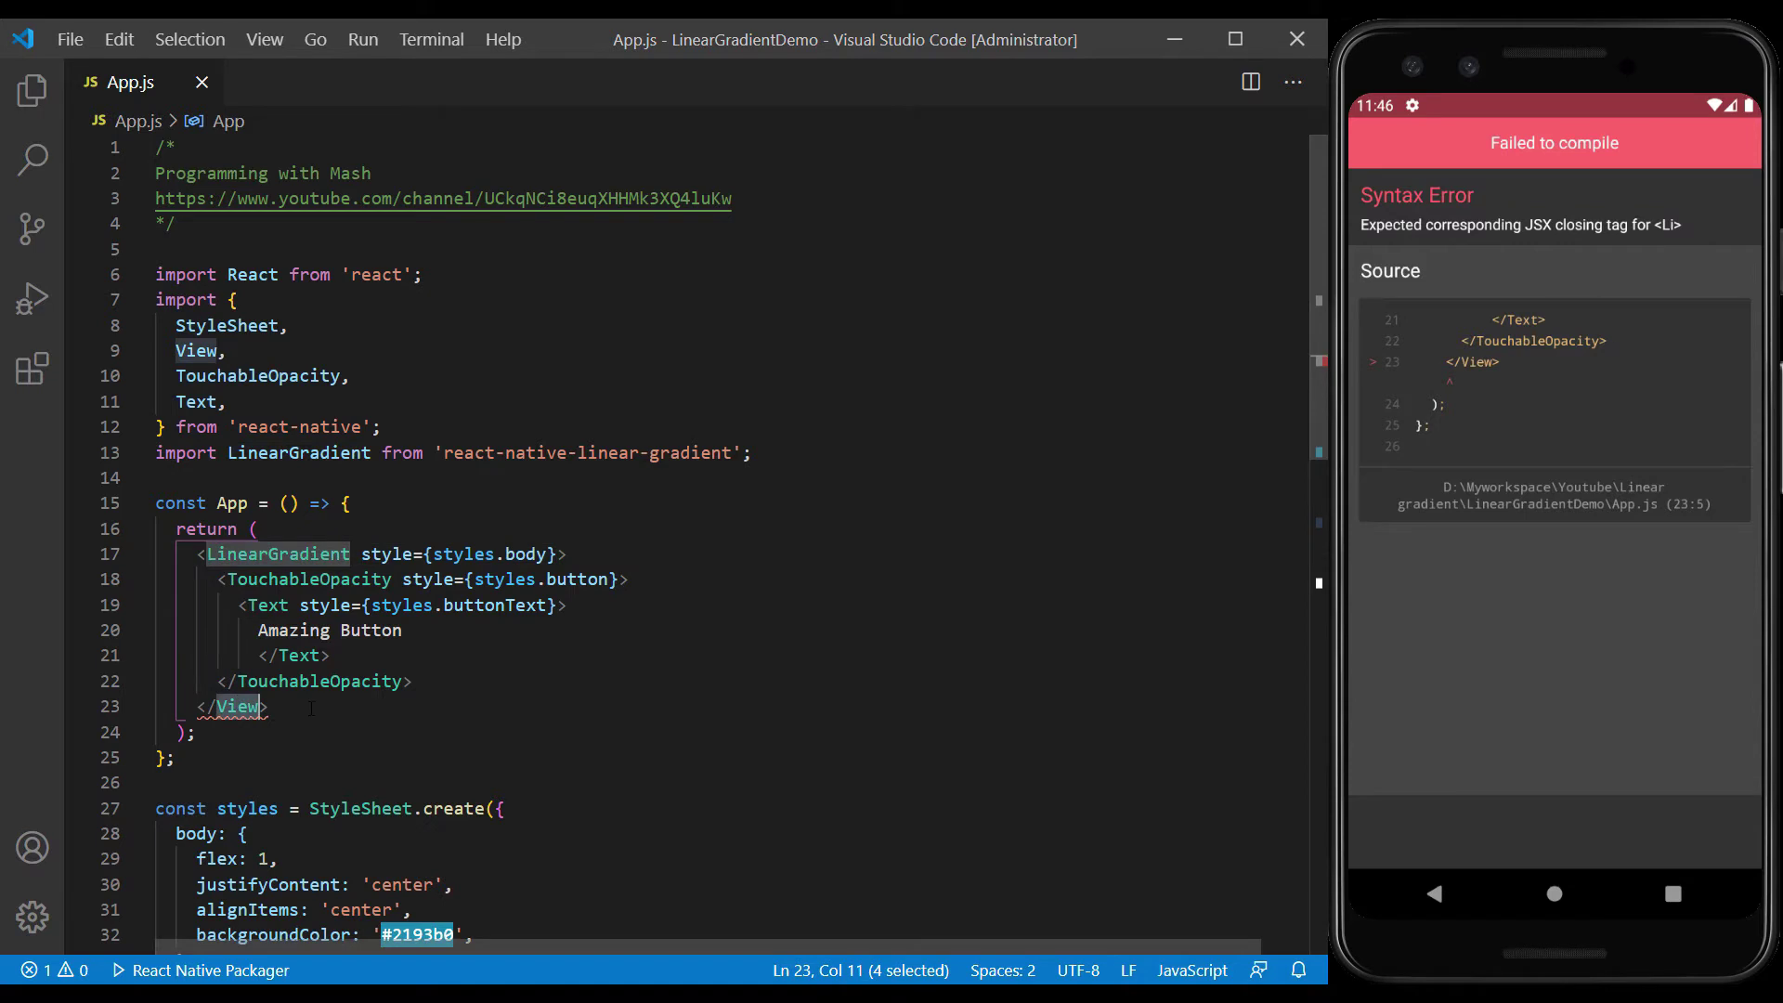
text(LinearGradient)
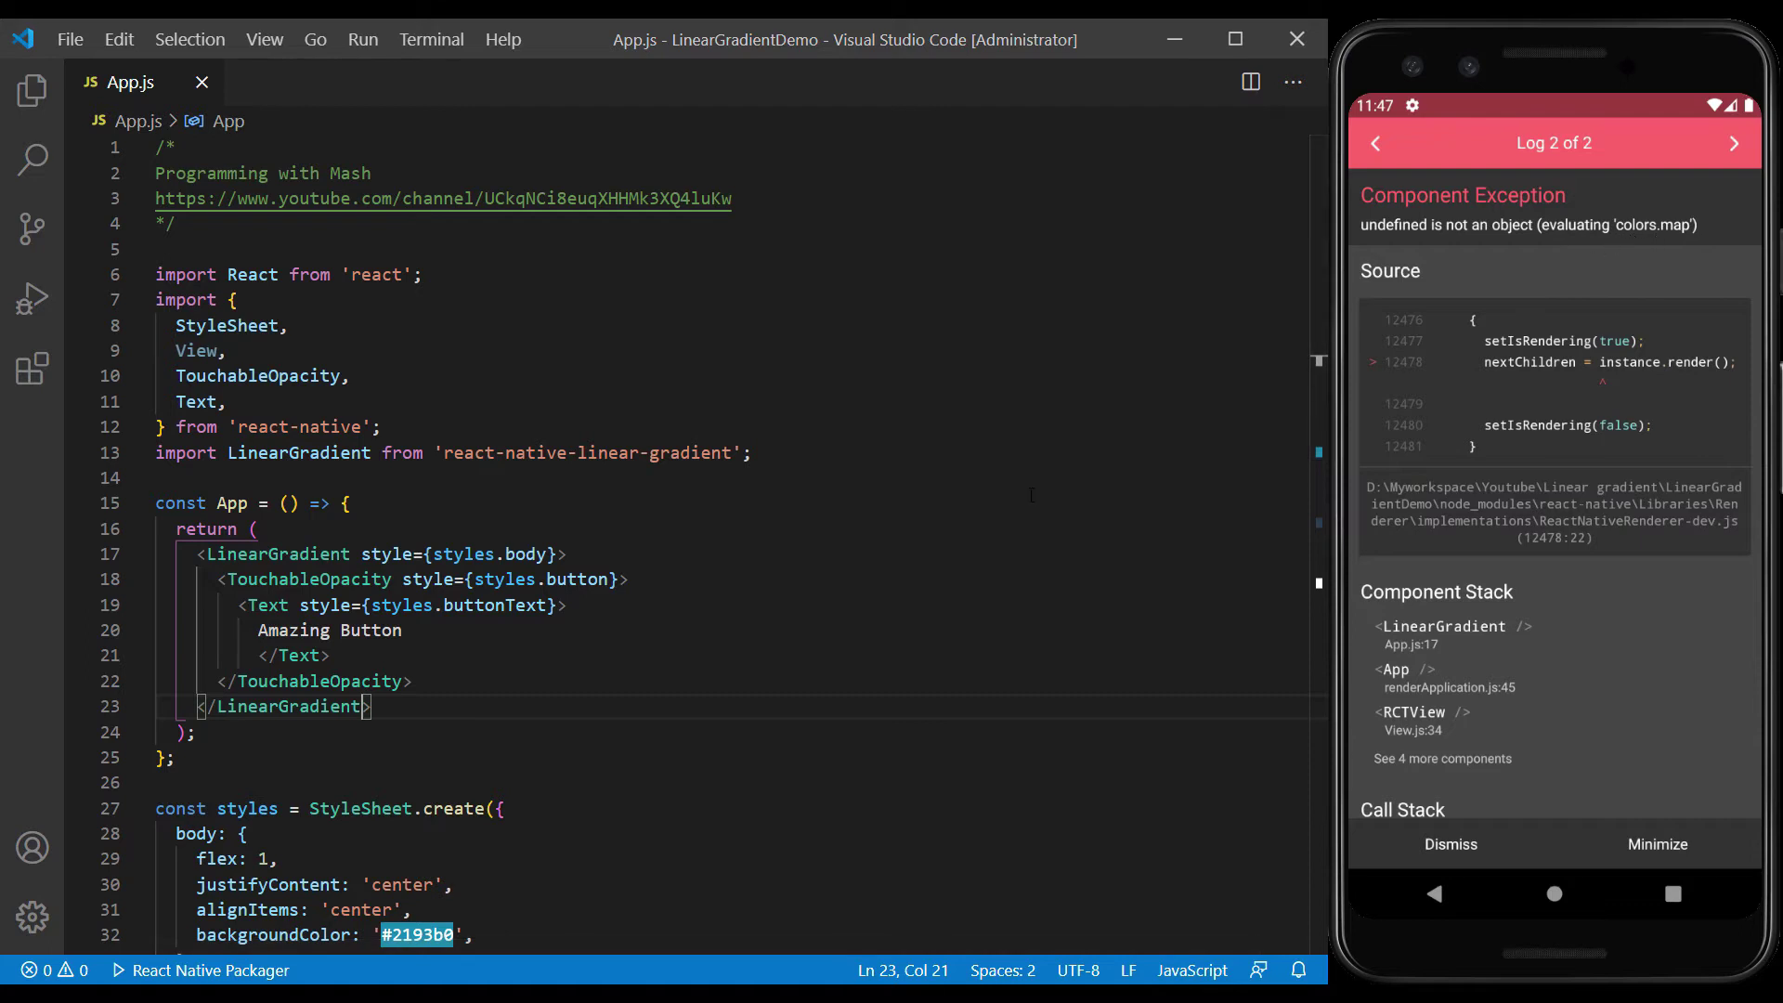
mouse_move(387, 553)
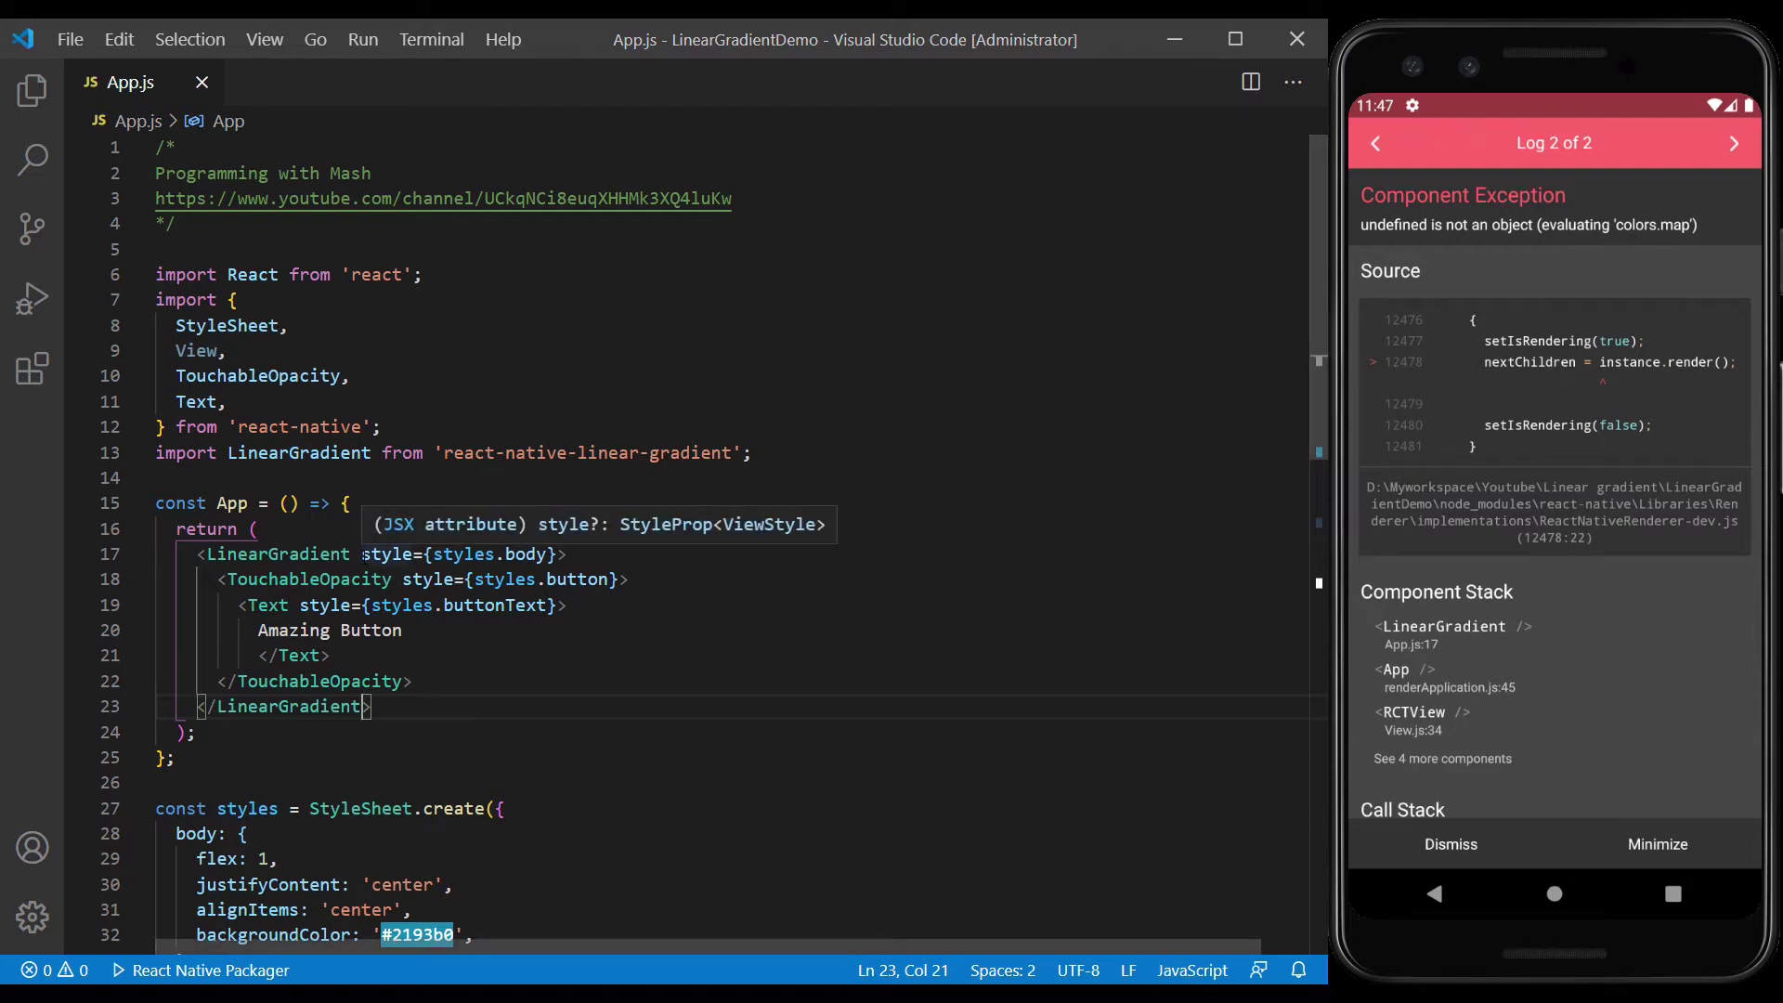
click(363, 553)
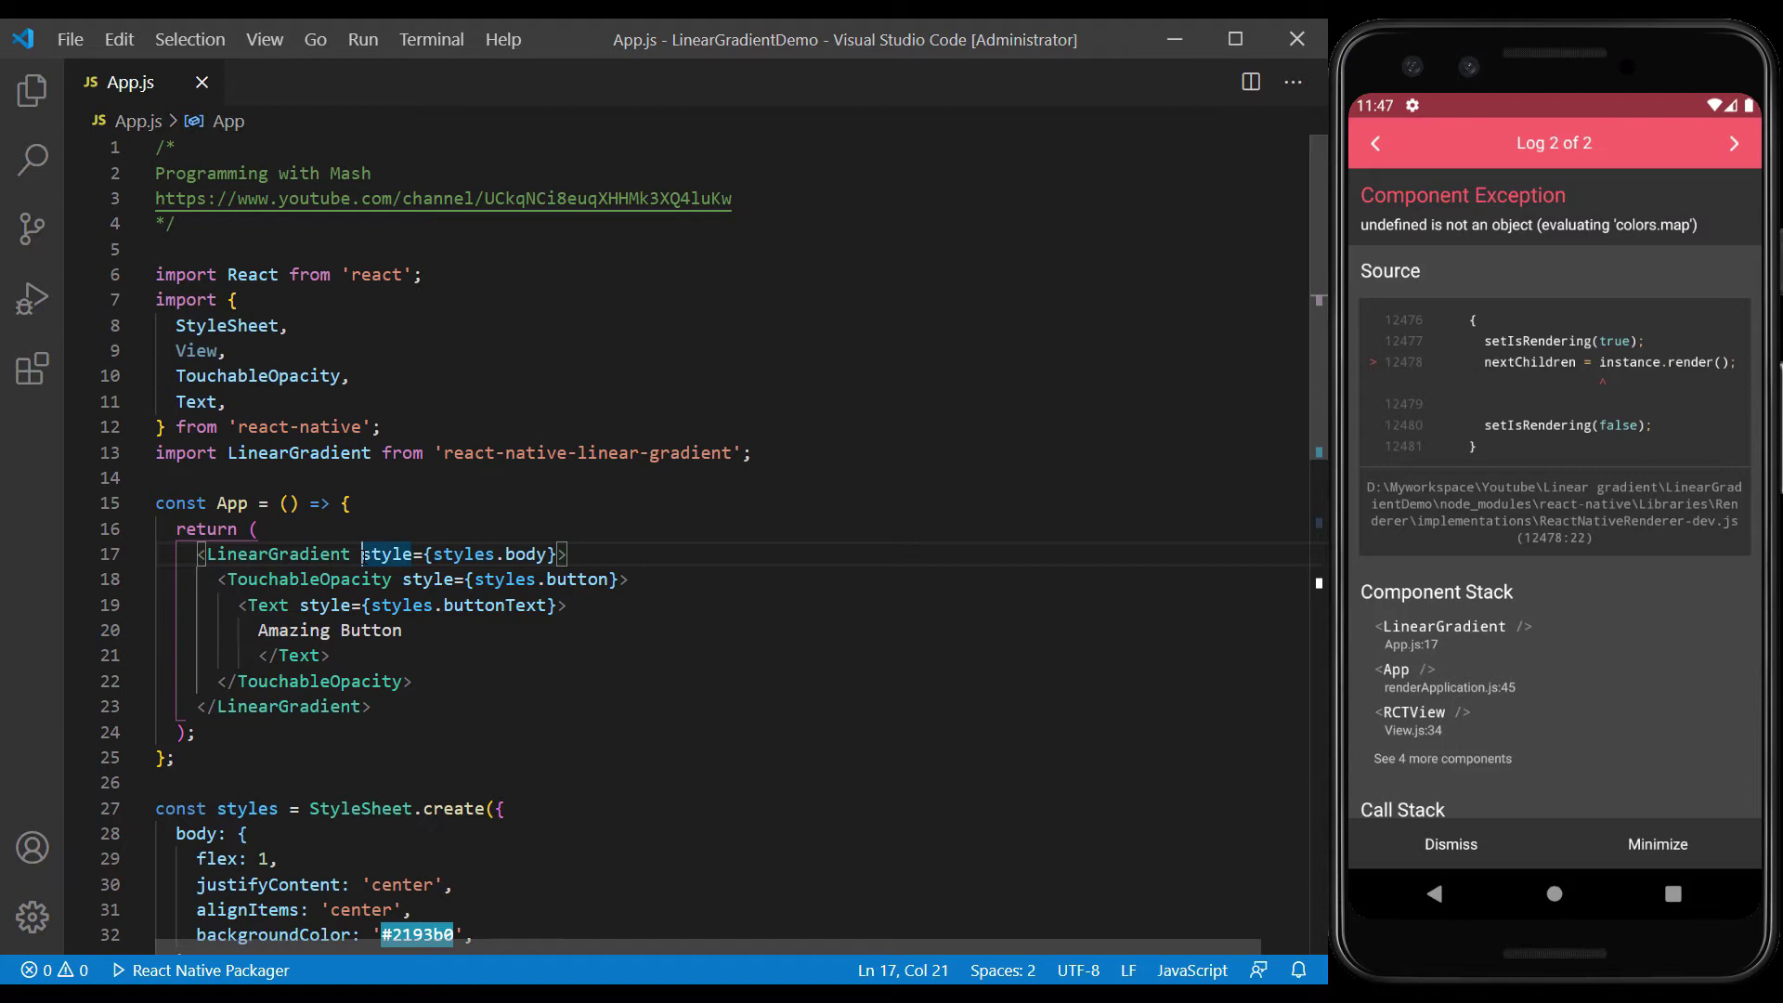
text(colo)
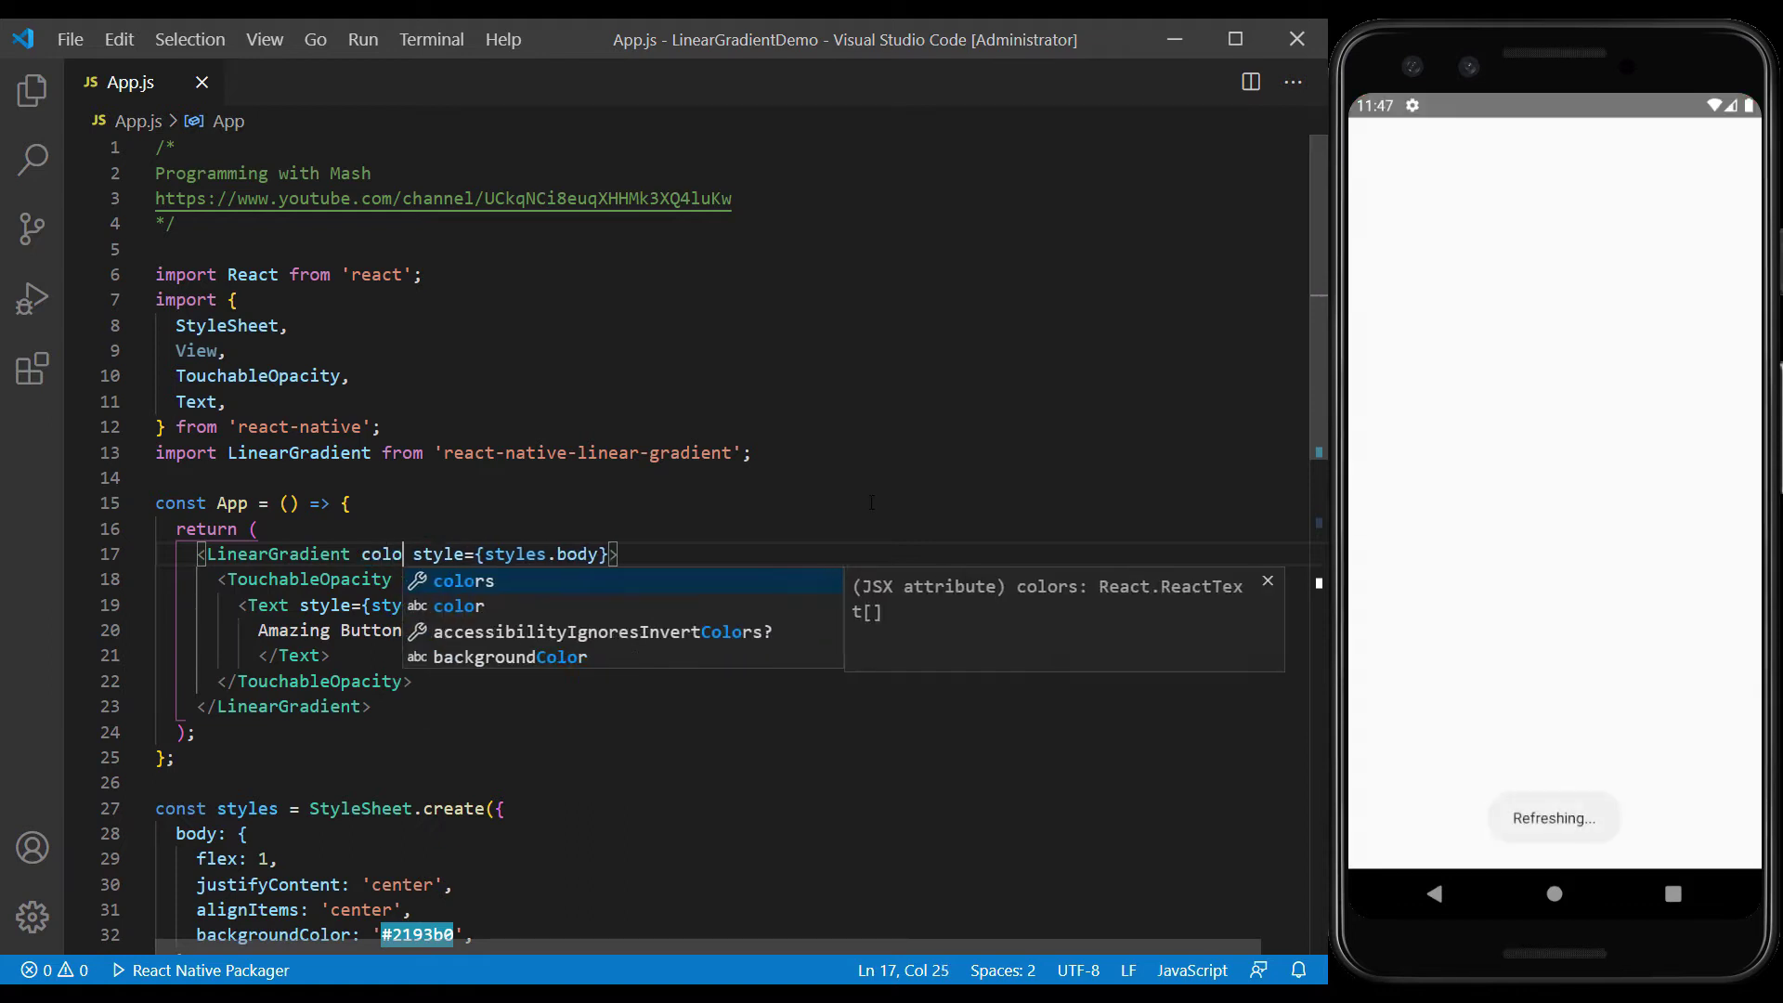
text(rs={)
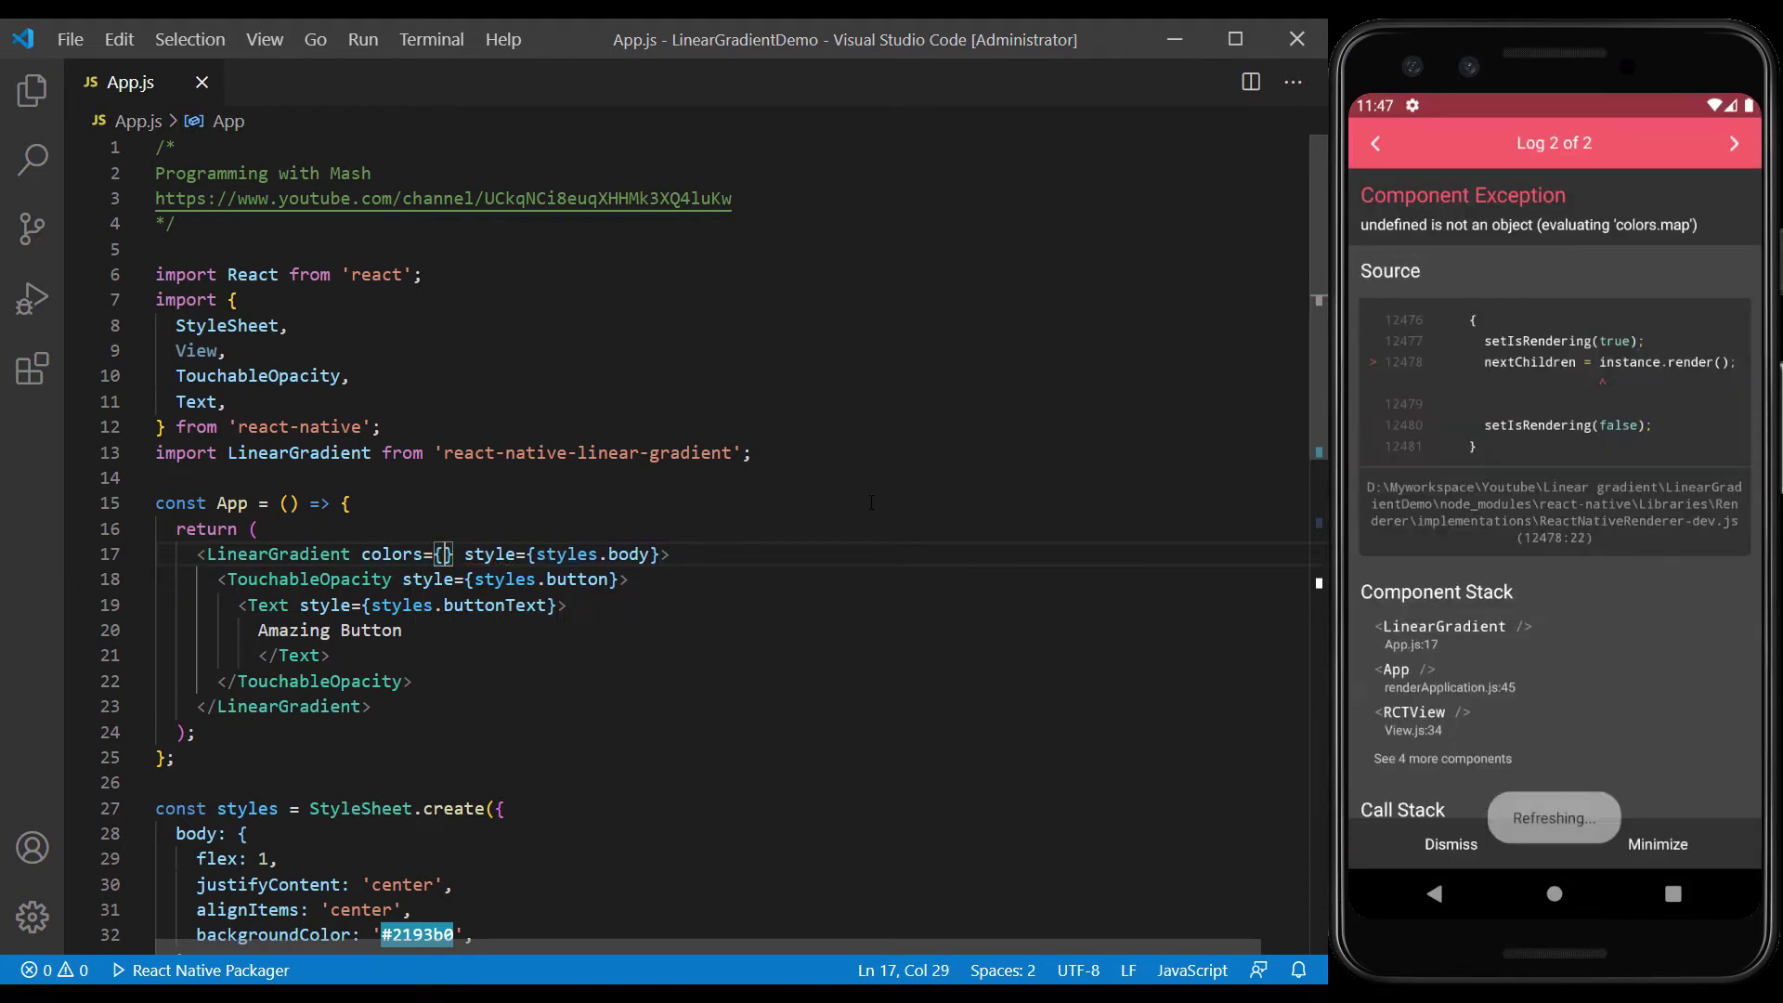
text([)
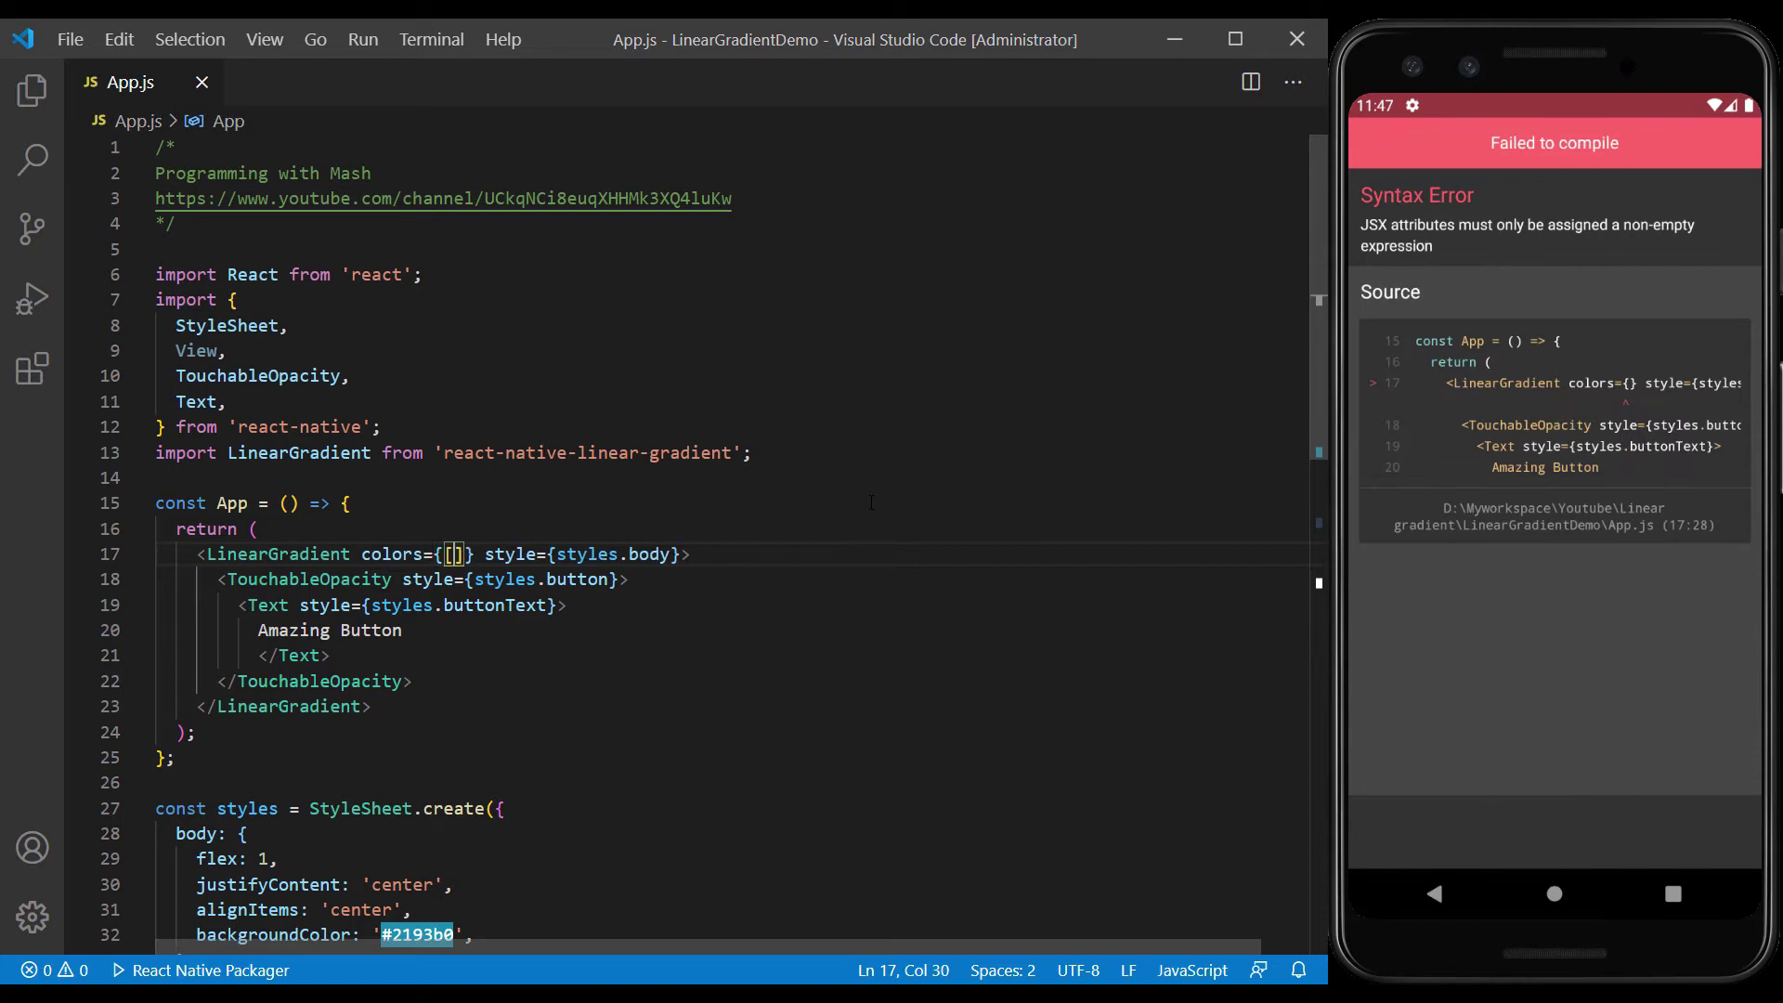
scroll(572, 366, down, 2)
text(')
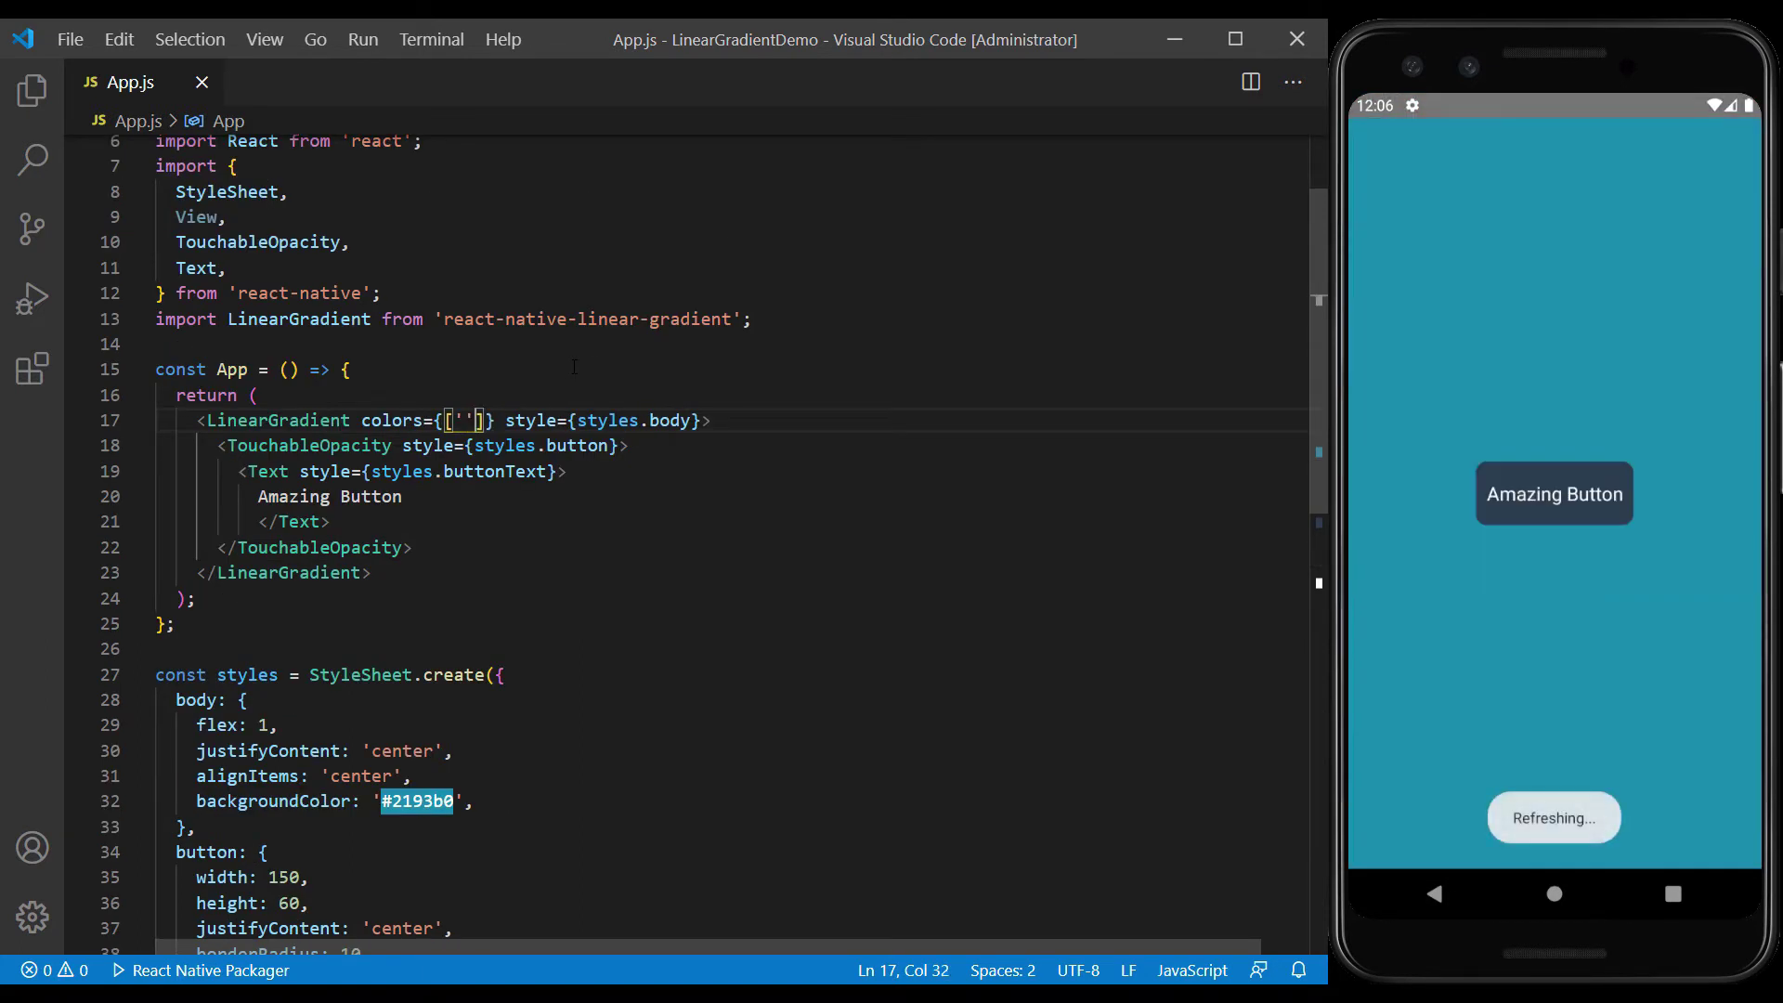
text(,')
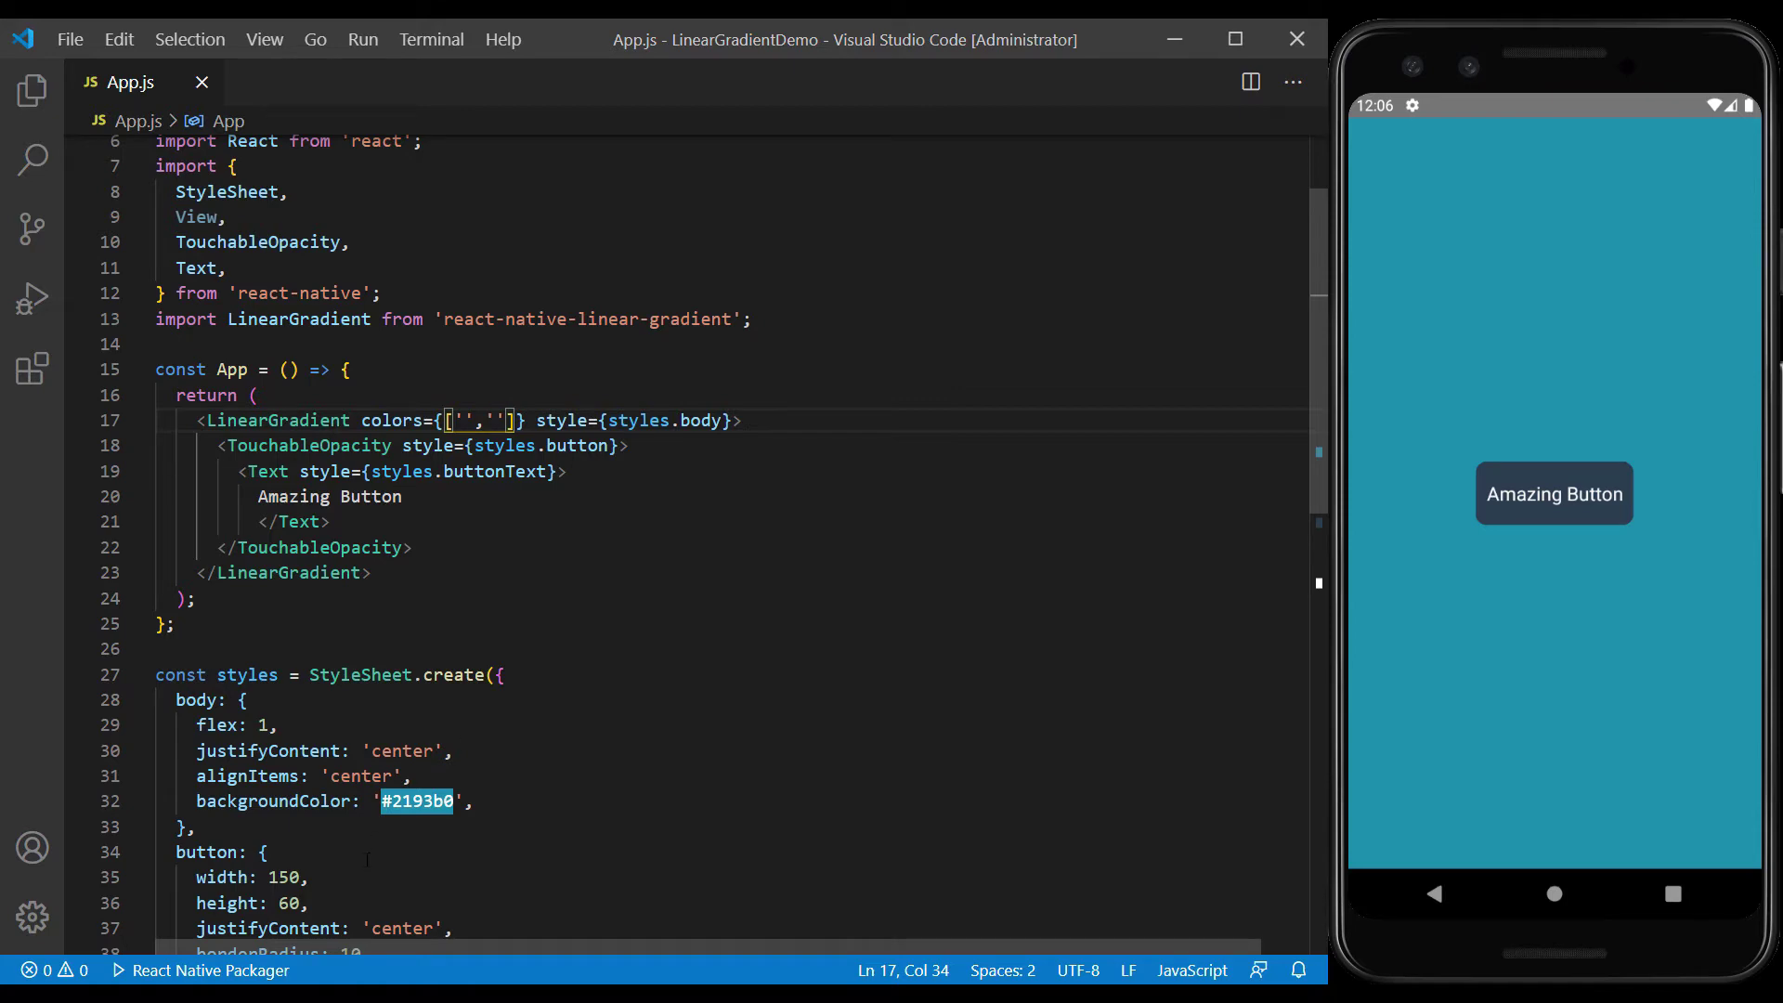
key(alt+Tab)
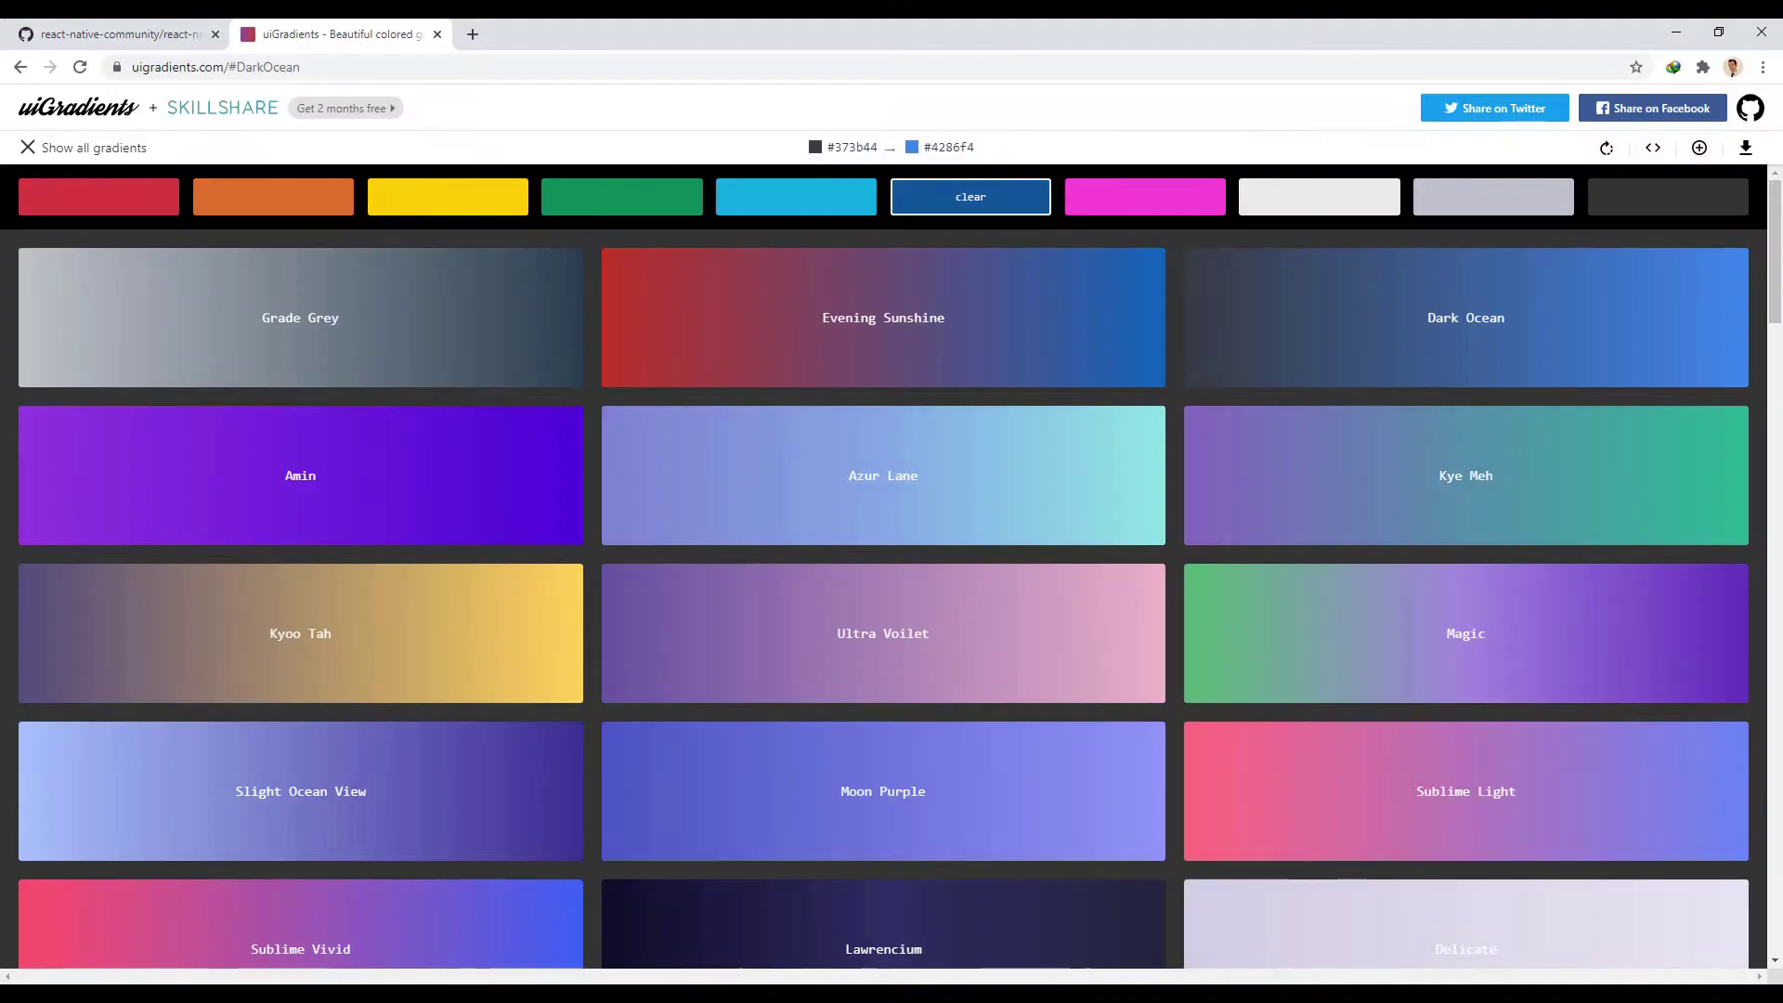
Browse the colour filters, open Dark Ocean and copy its #4286f4 code.
click(118, 200)
scroll(454, 402, down, 3)
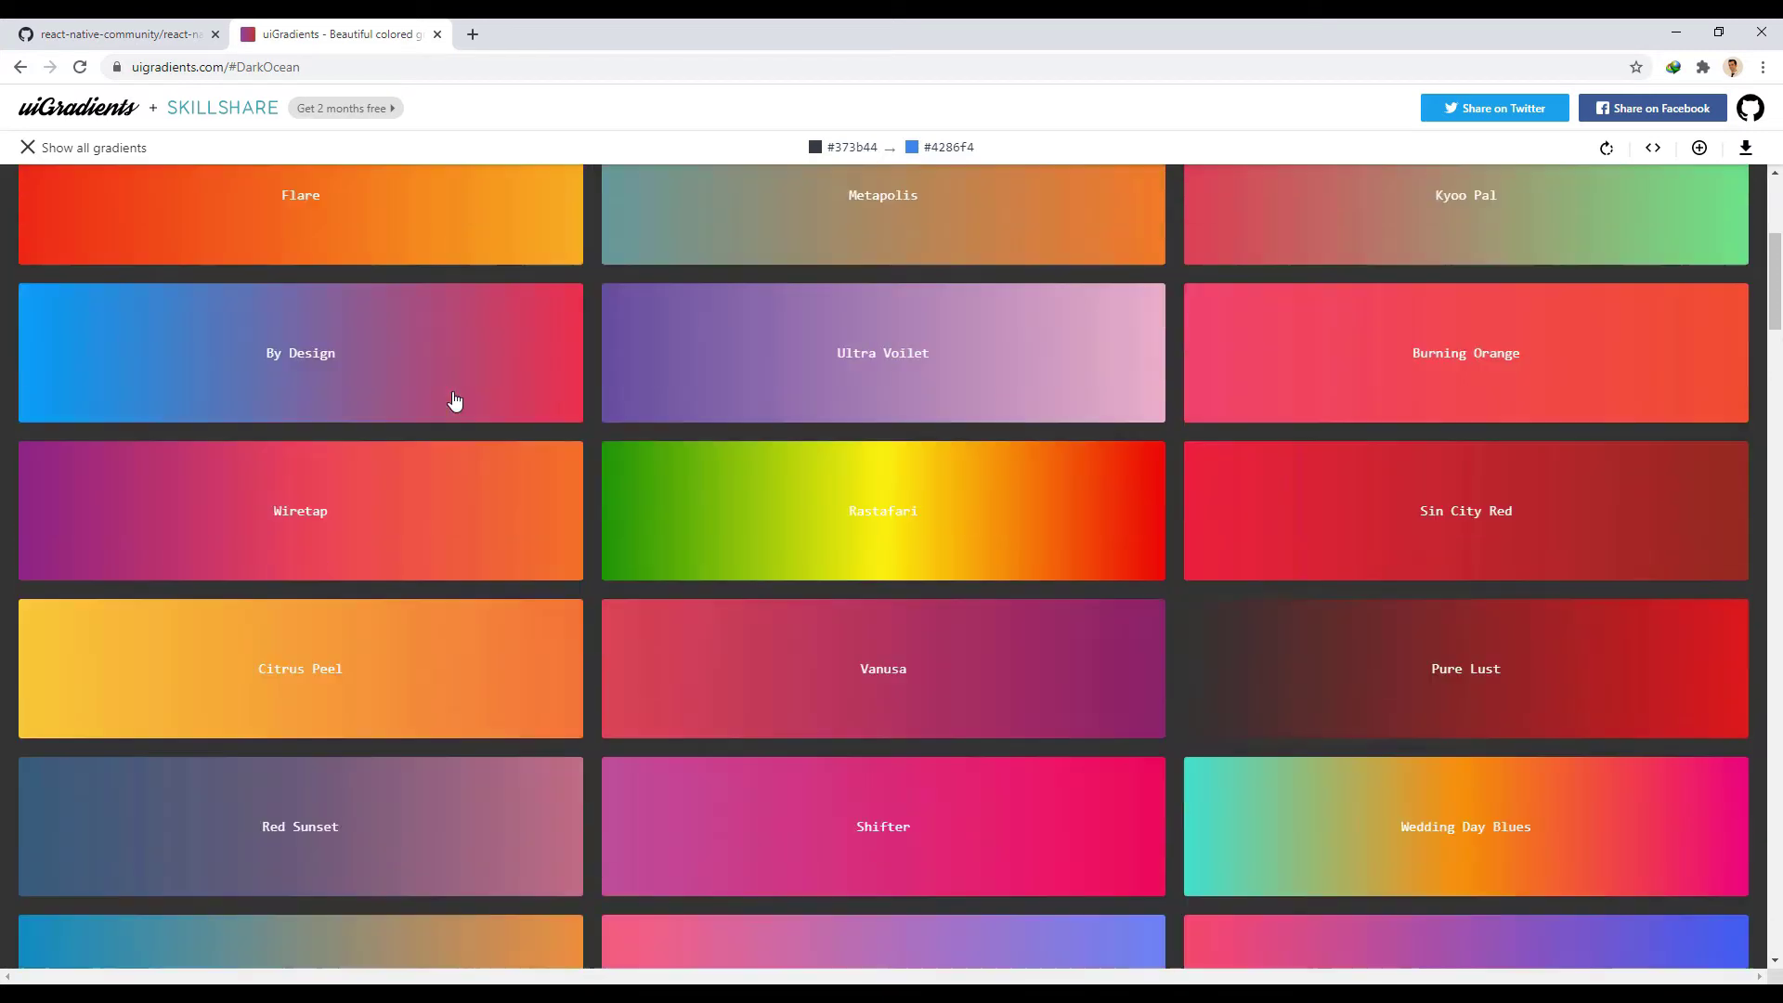
scroll(453, 401, down, 2)
scroll(455, 403, up, 5)
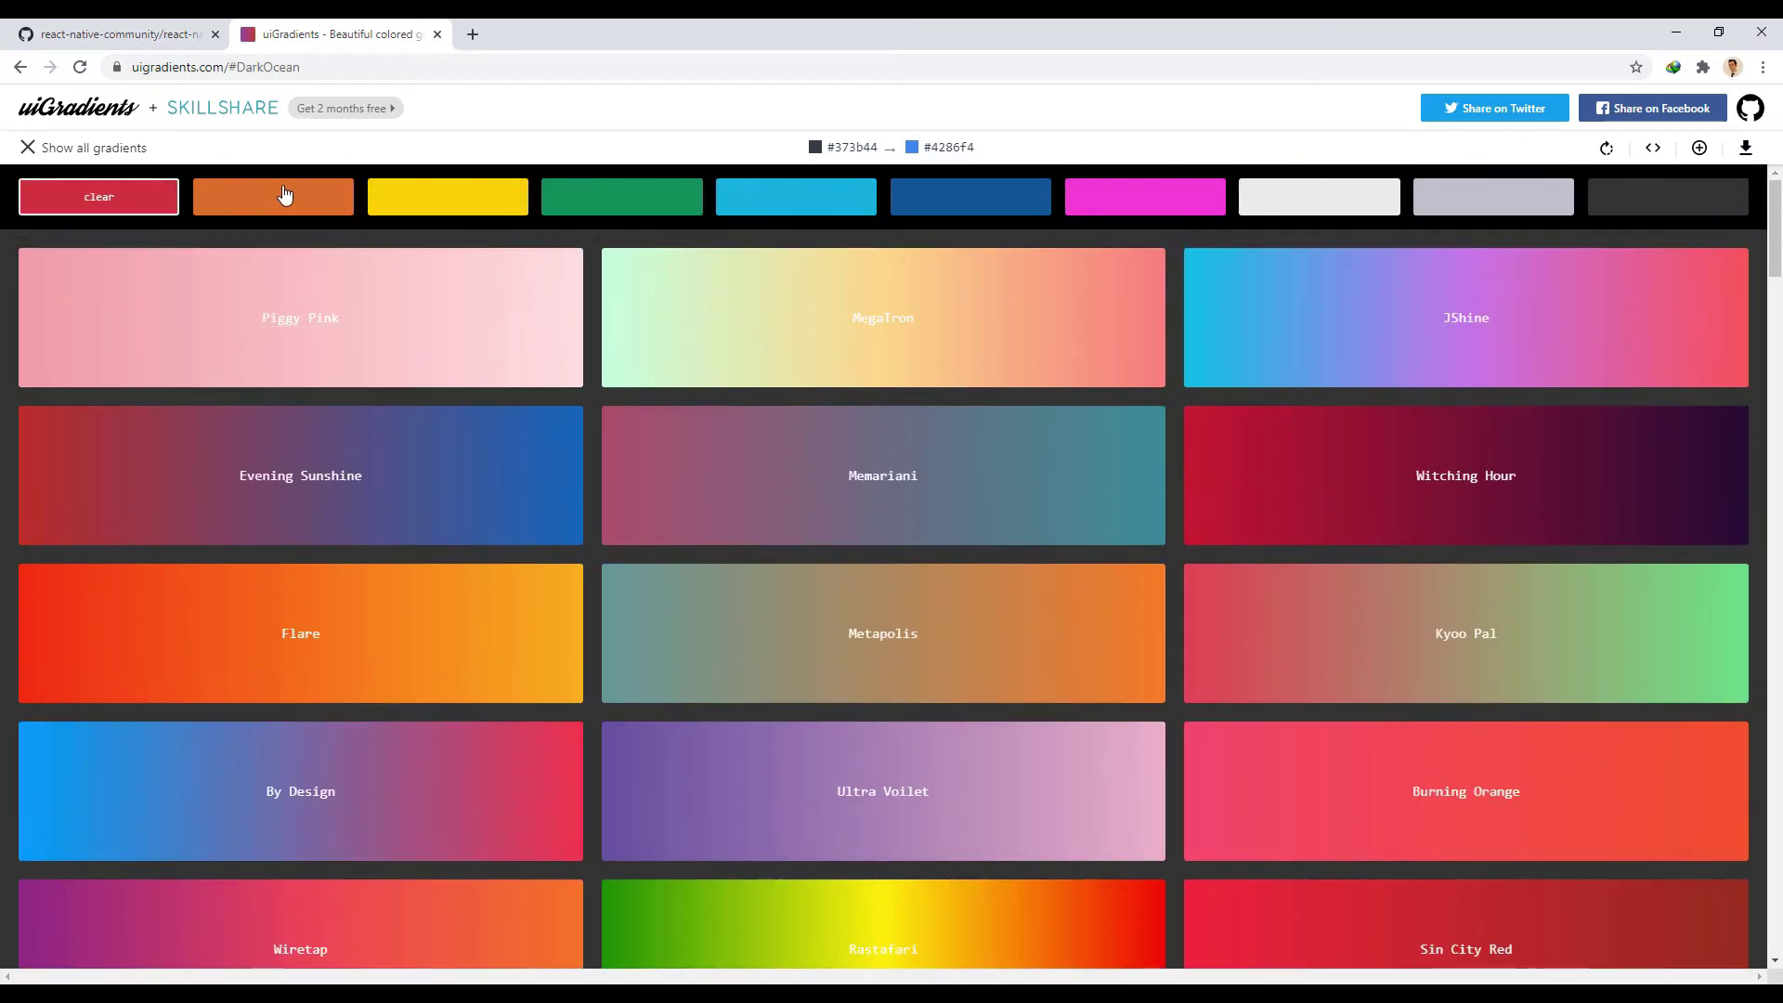
click(285, 195)
click(448, 209)
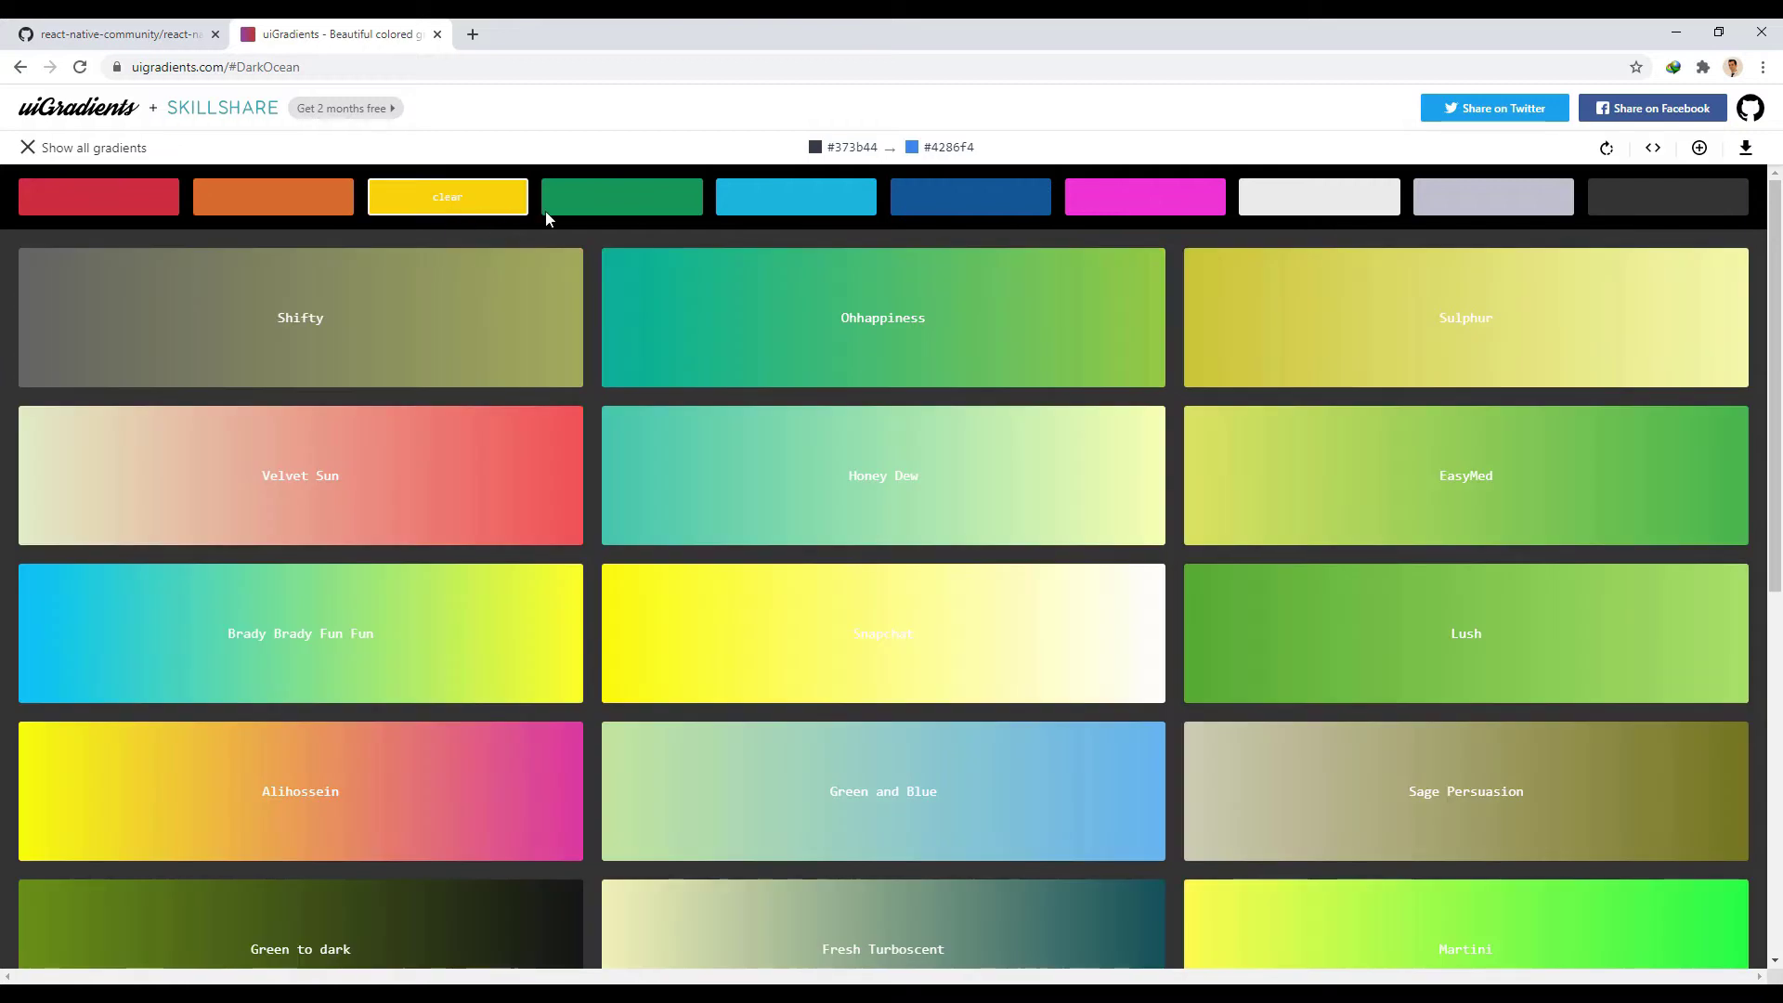
click(608, 210)
click(801, 210)
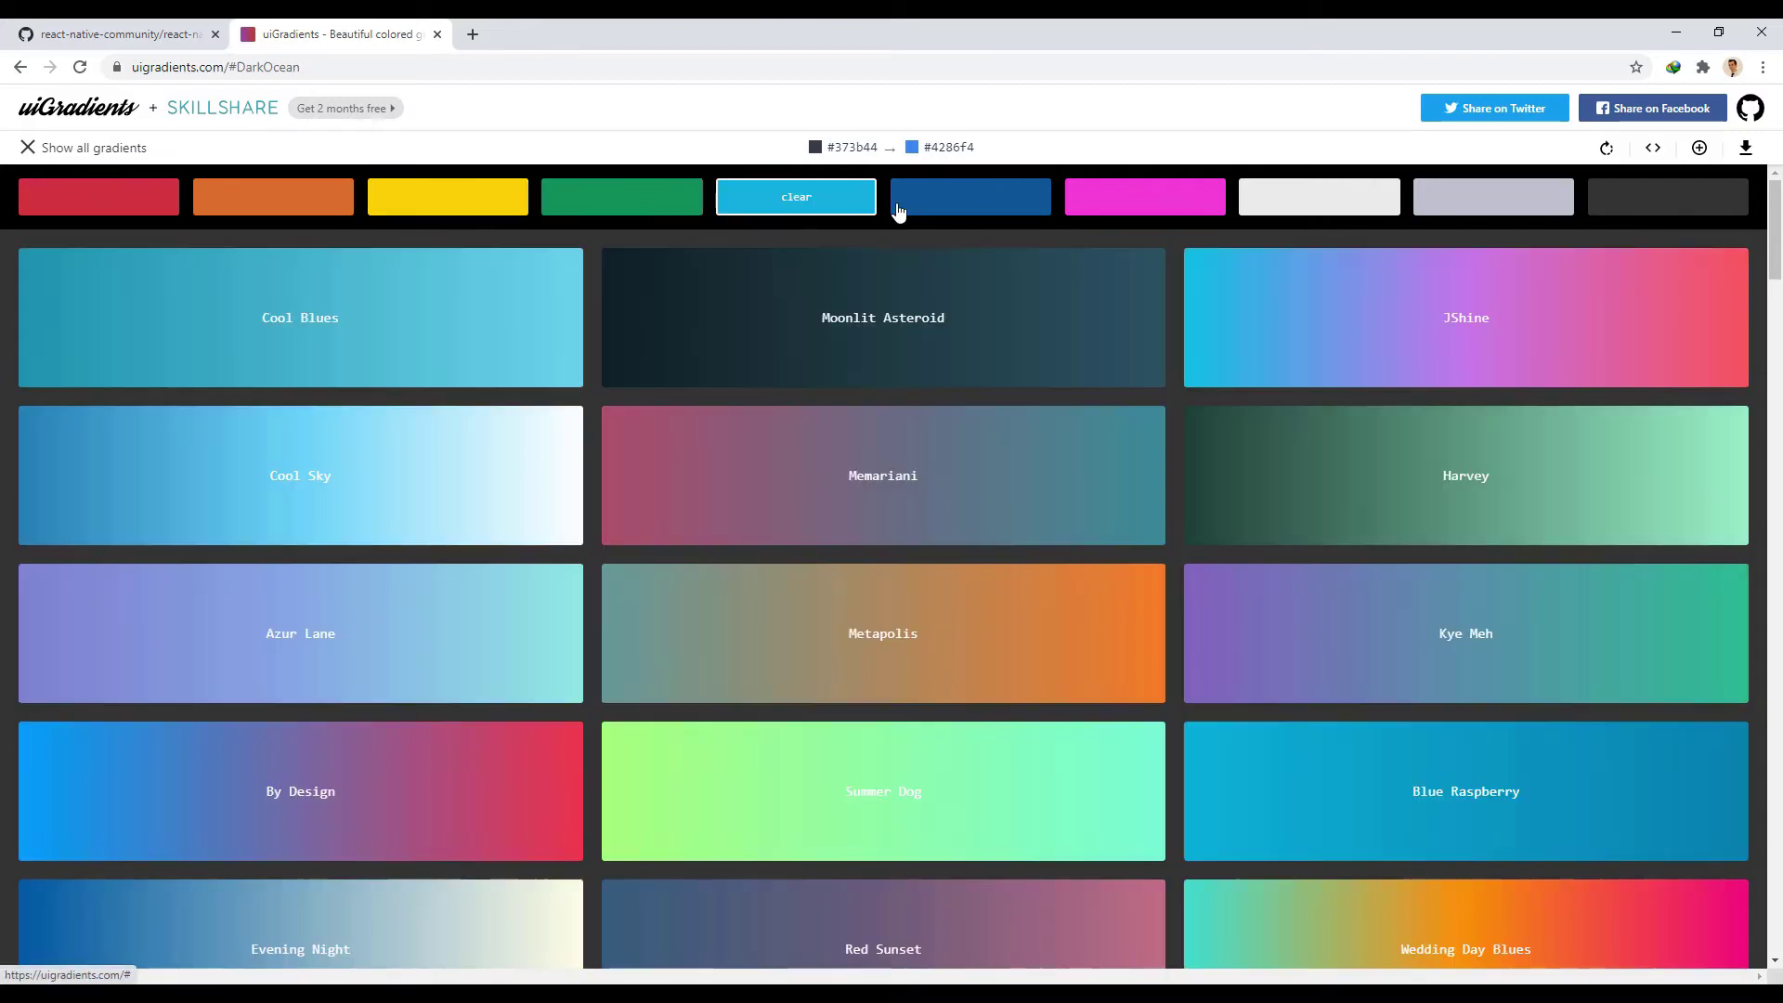
click(957, 207)
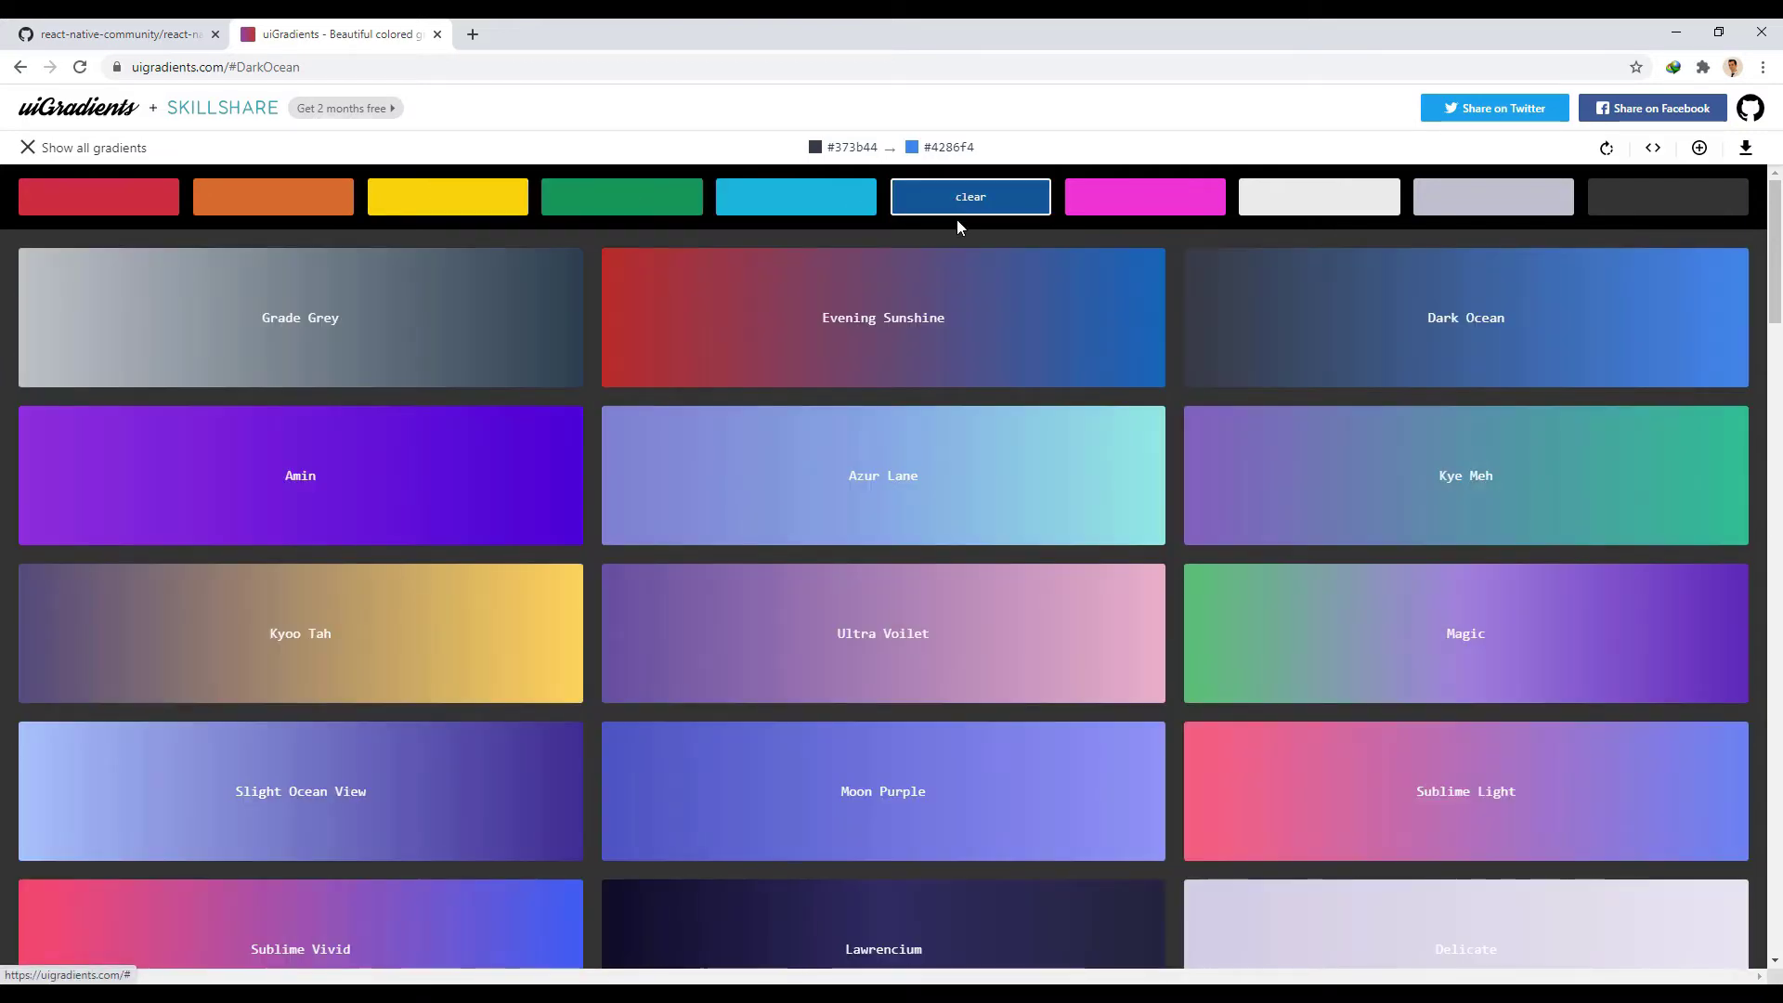
click(1441, 359)
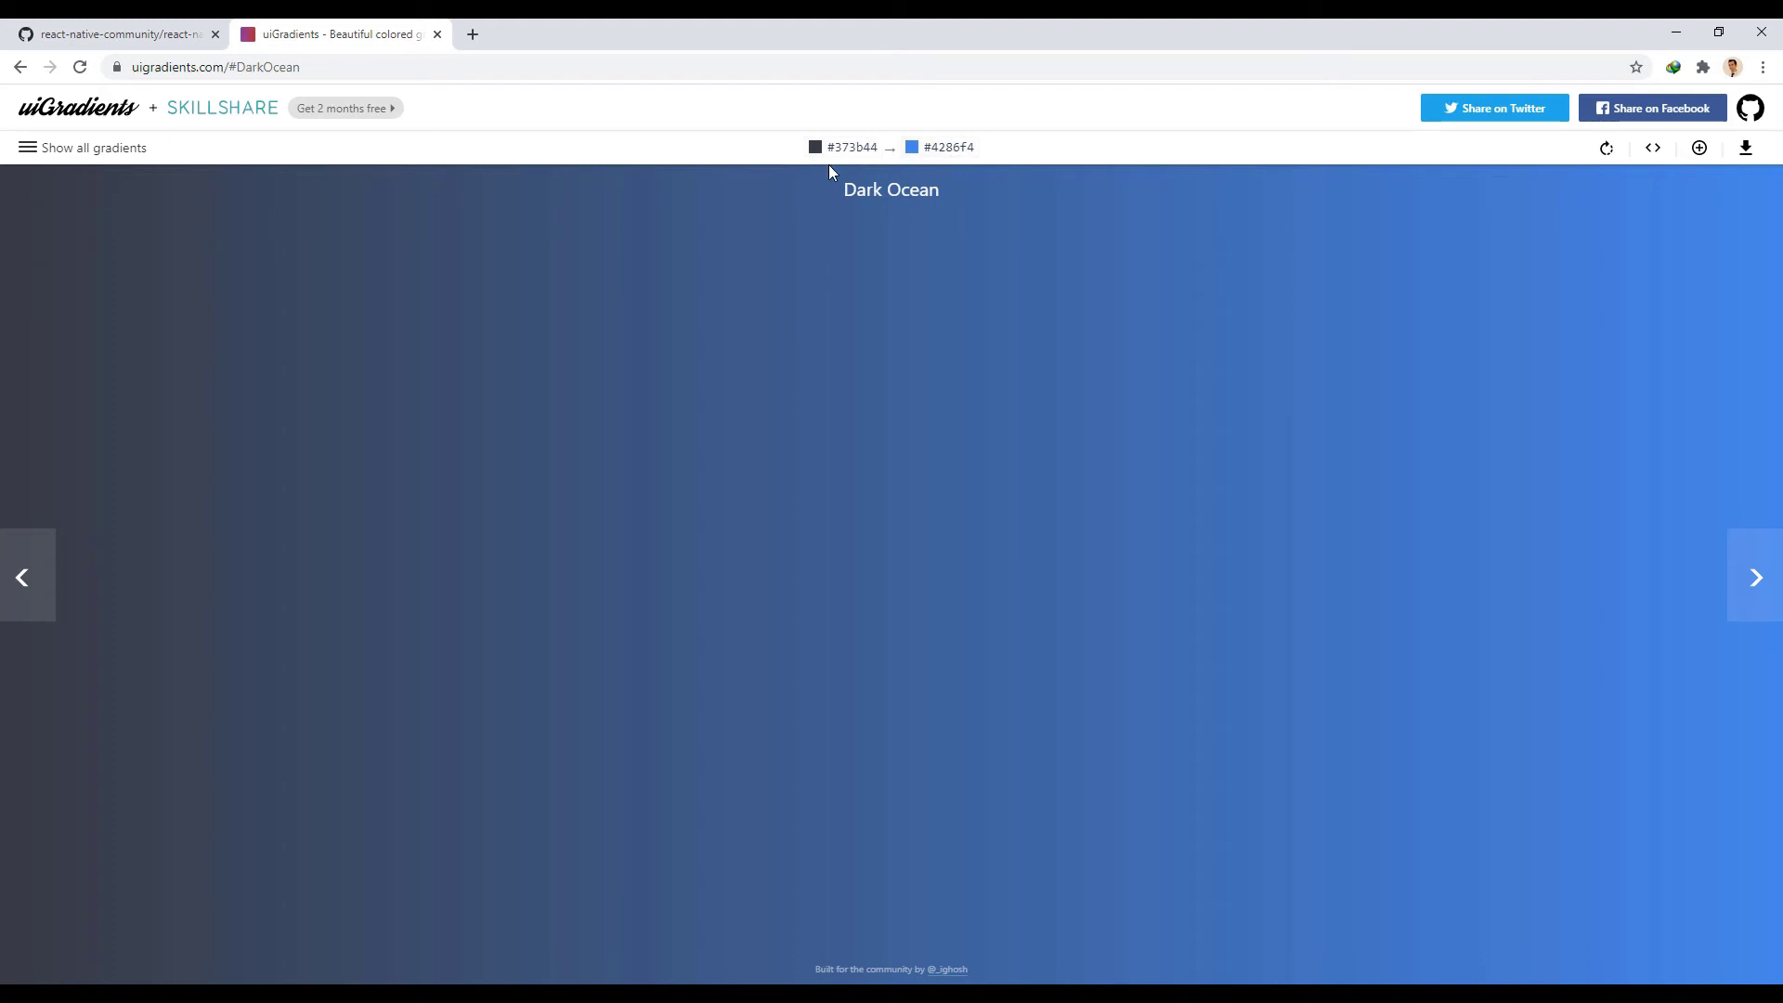
click(947, 153)
Paste #4286f4 into the first colors string and save.
click(1676, 31)
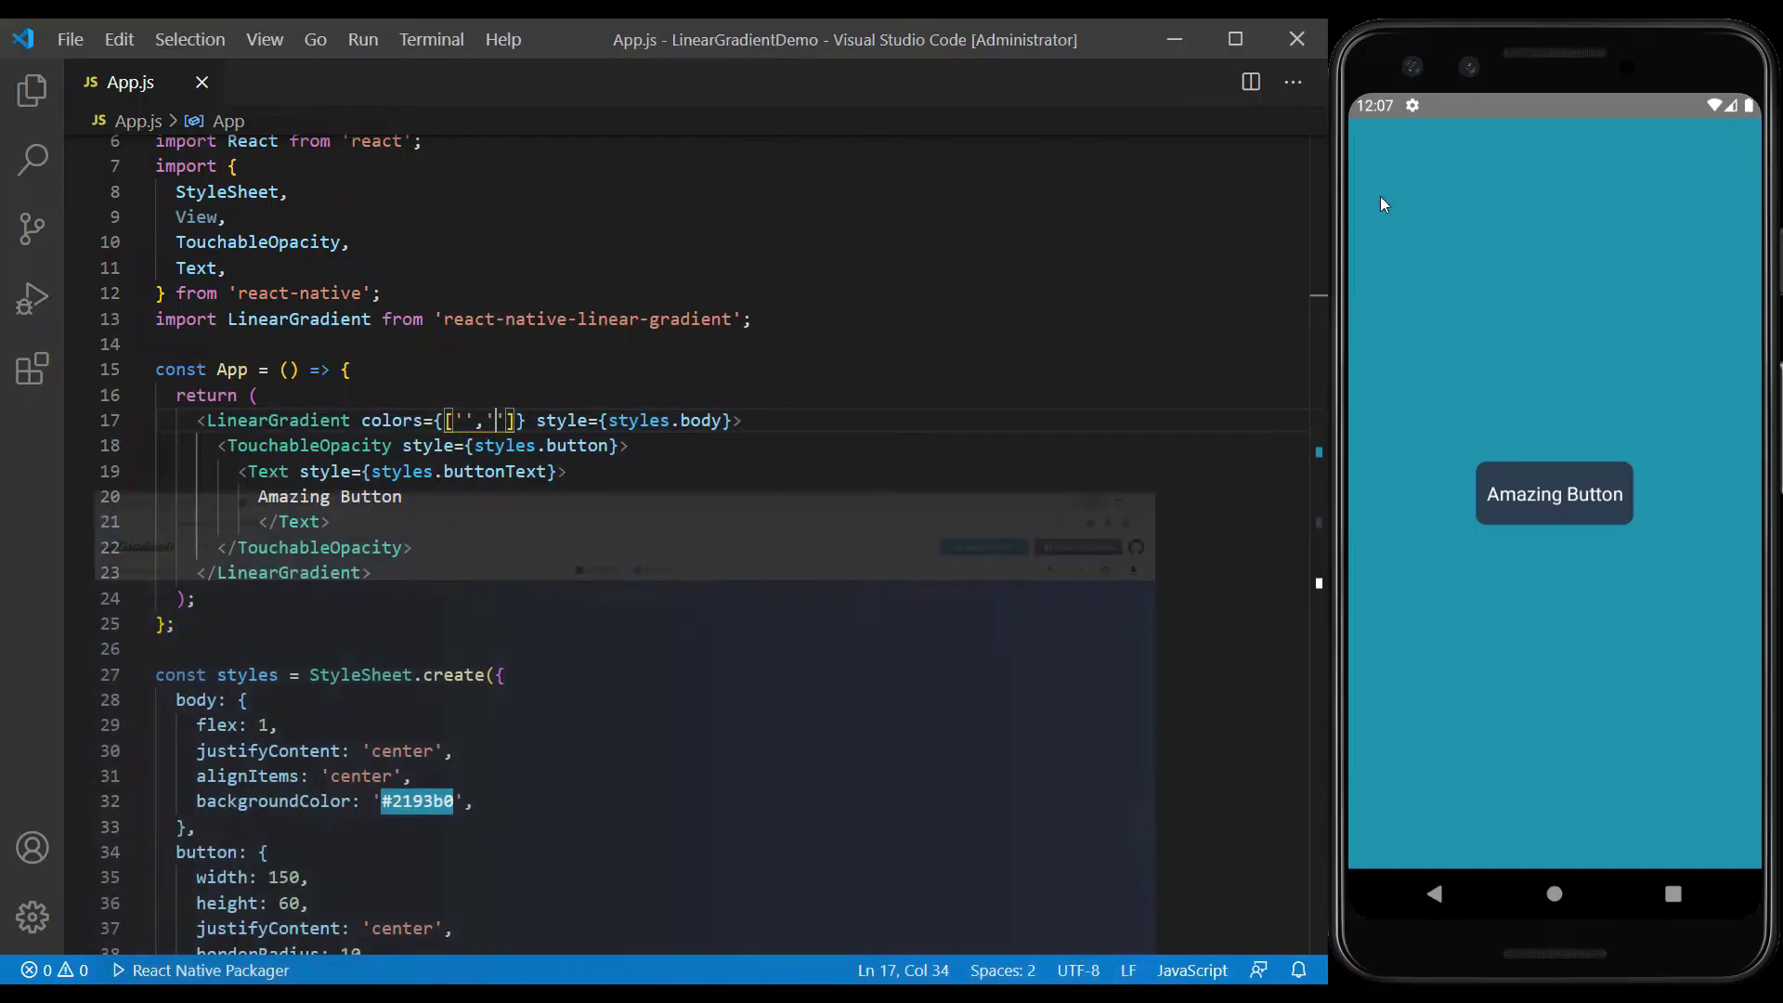
key(Left)
key(Left)
key(Left)
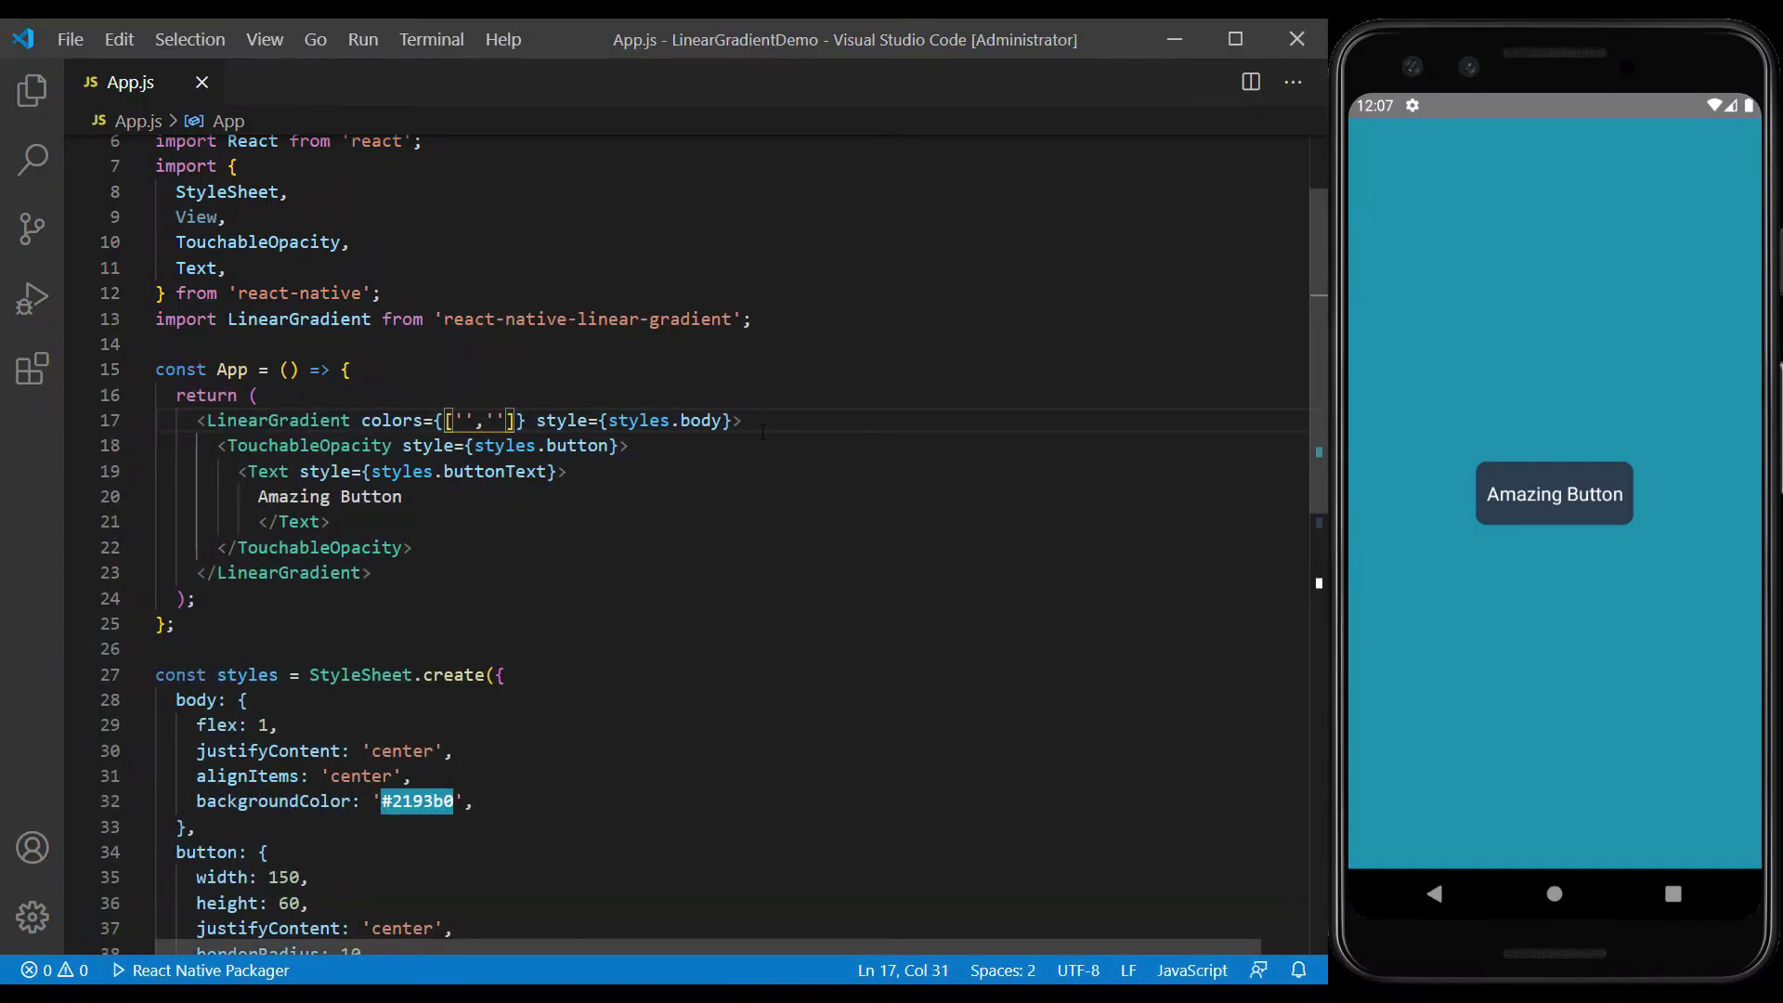
key(ctrl+v)
key(ctrl+s)
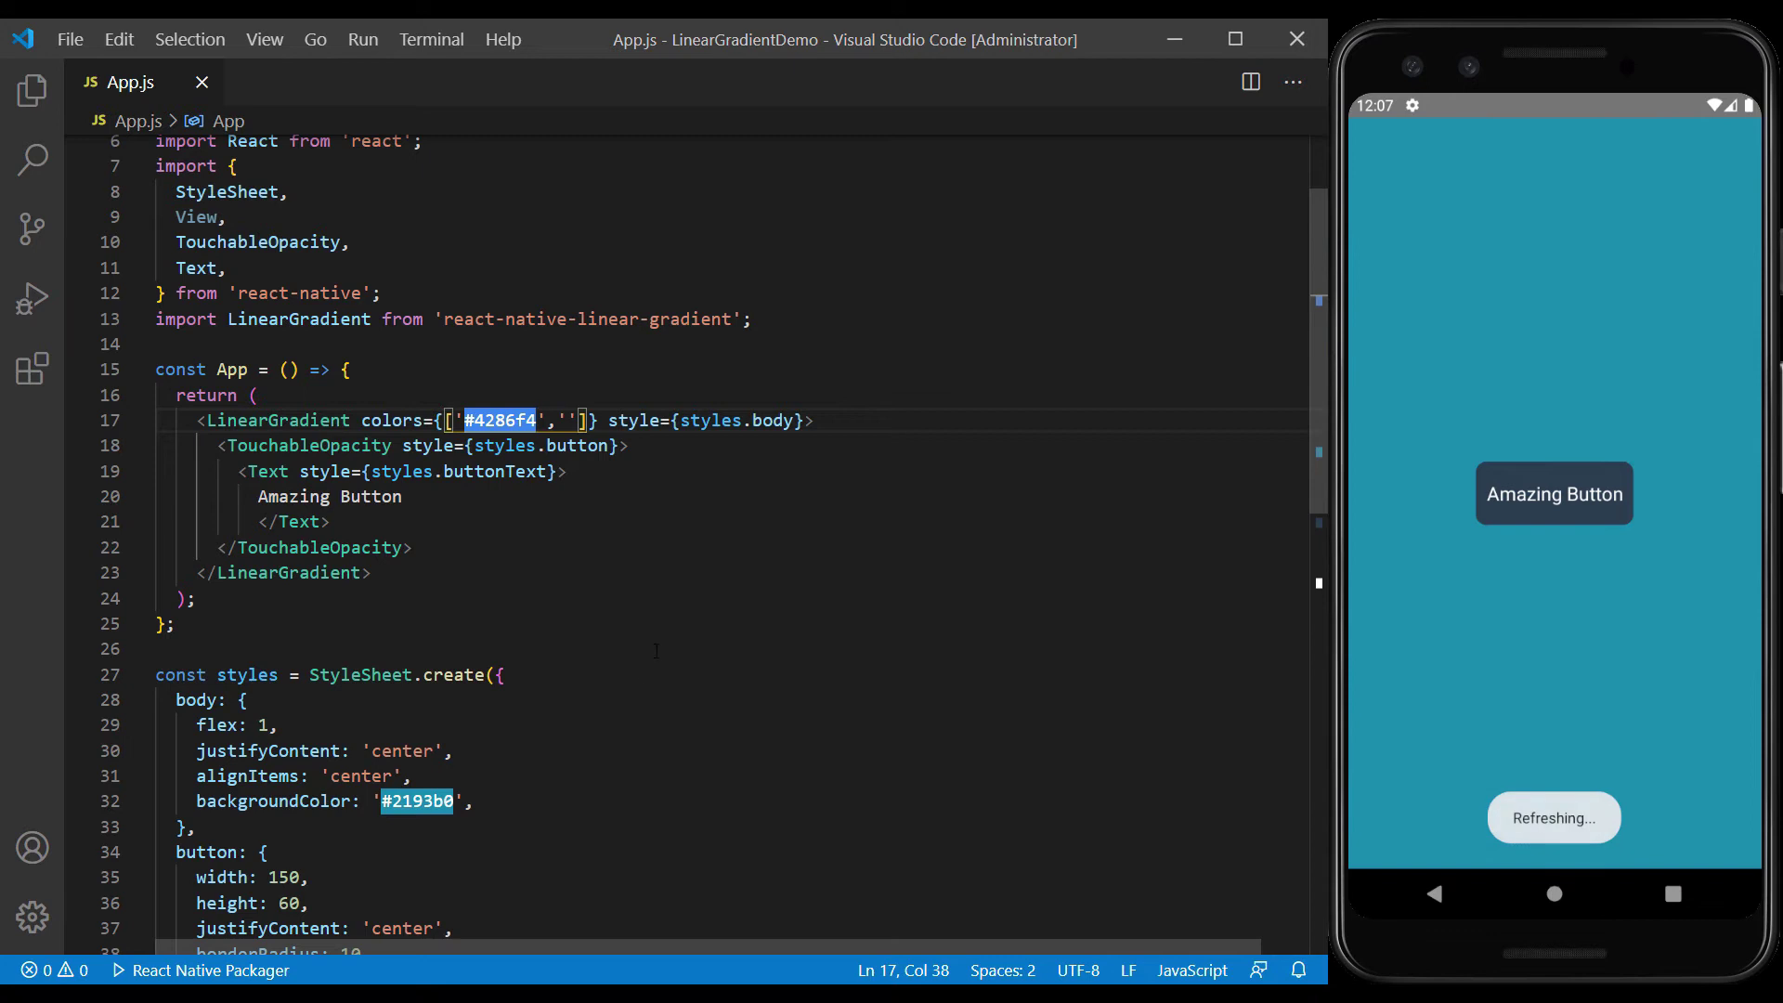
Paste #373B44 into the second colors string and save.
key(alt+Tab)
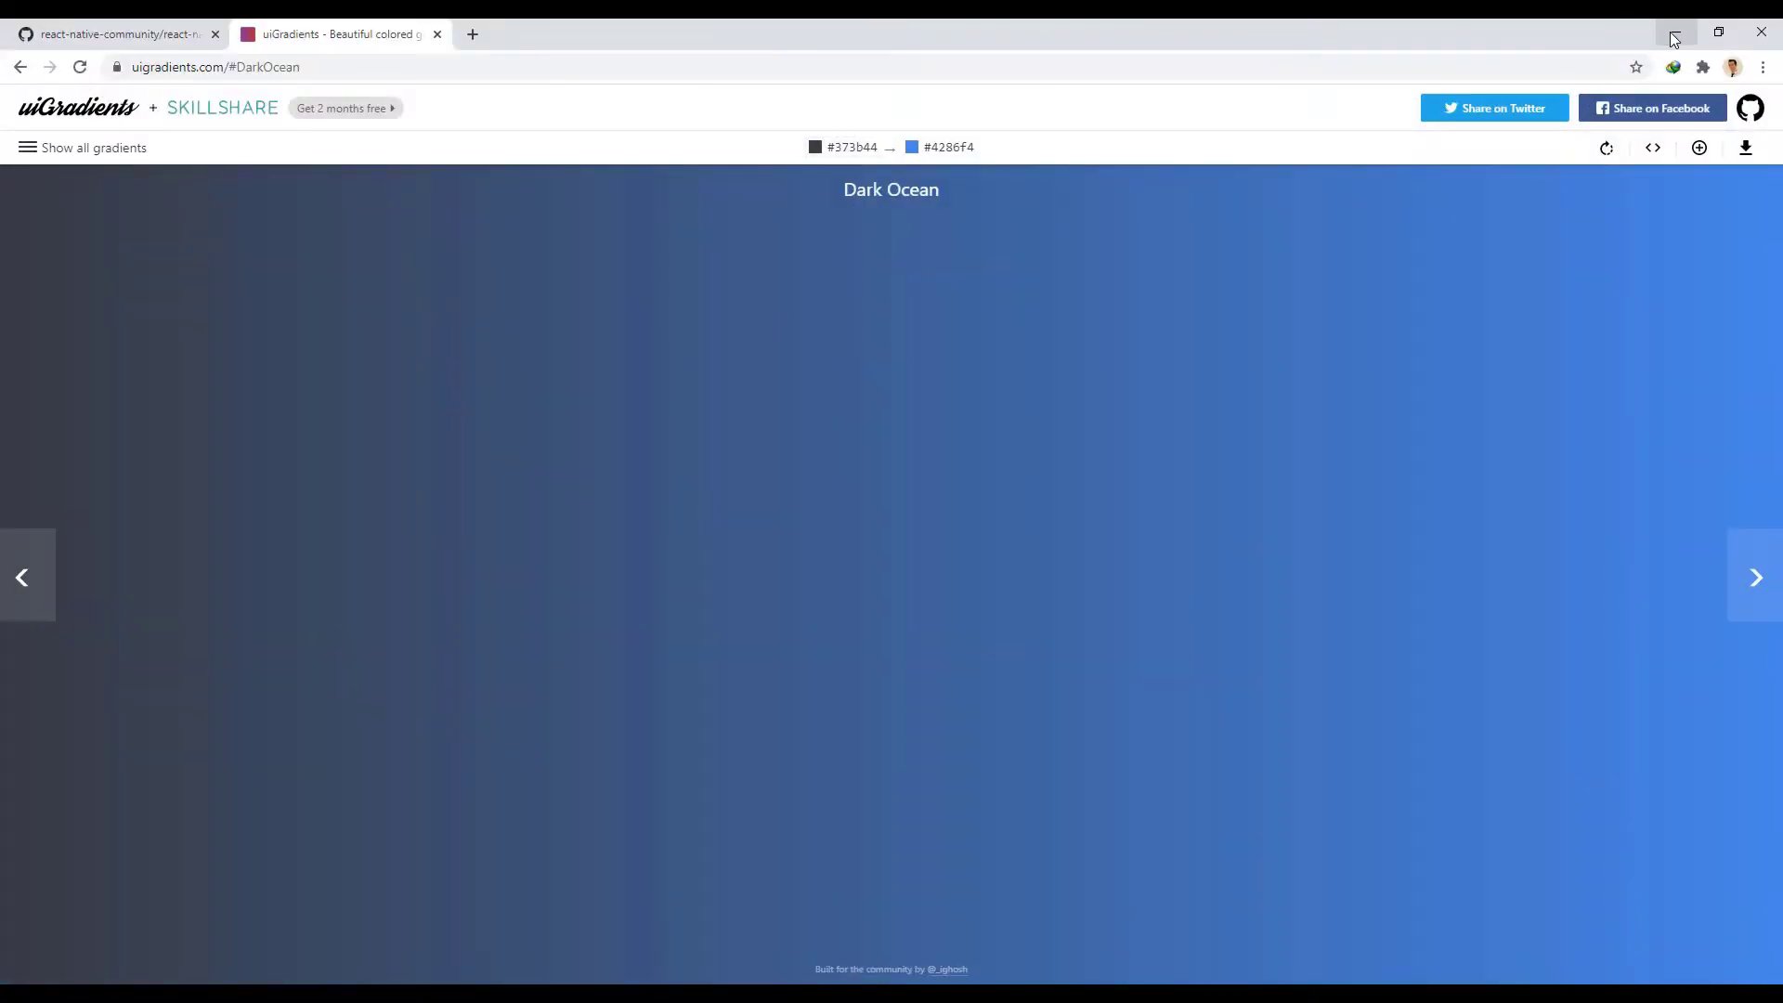
click(1675, 32)
key(Right)
key(Right)
key(Right)
key(ctrl+v)
key(ctrl+s)
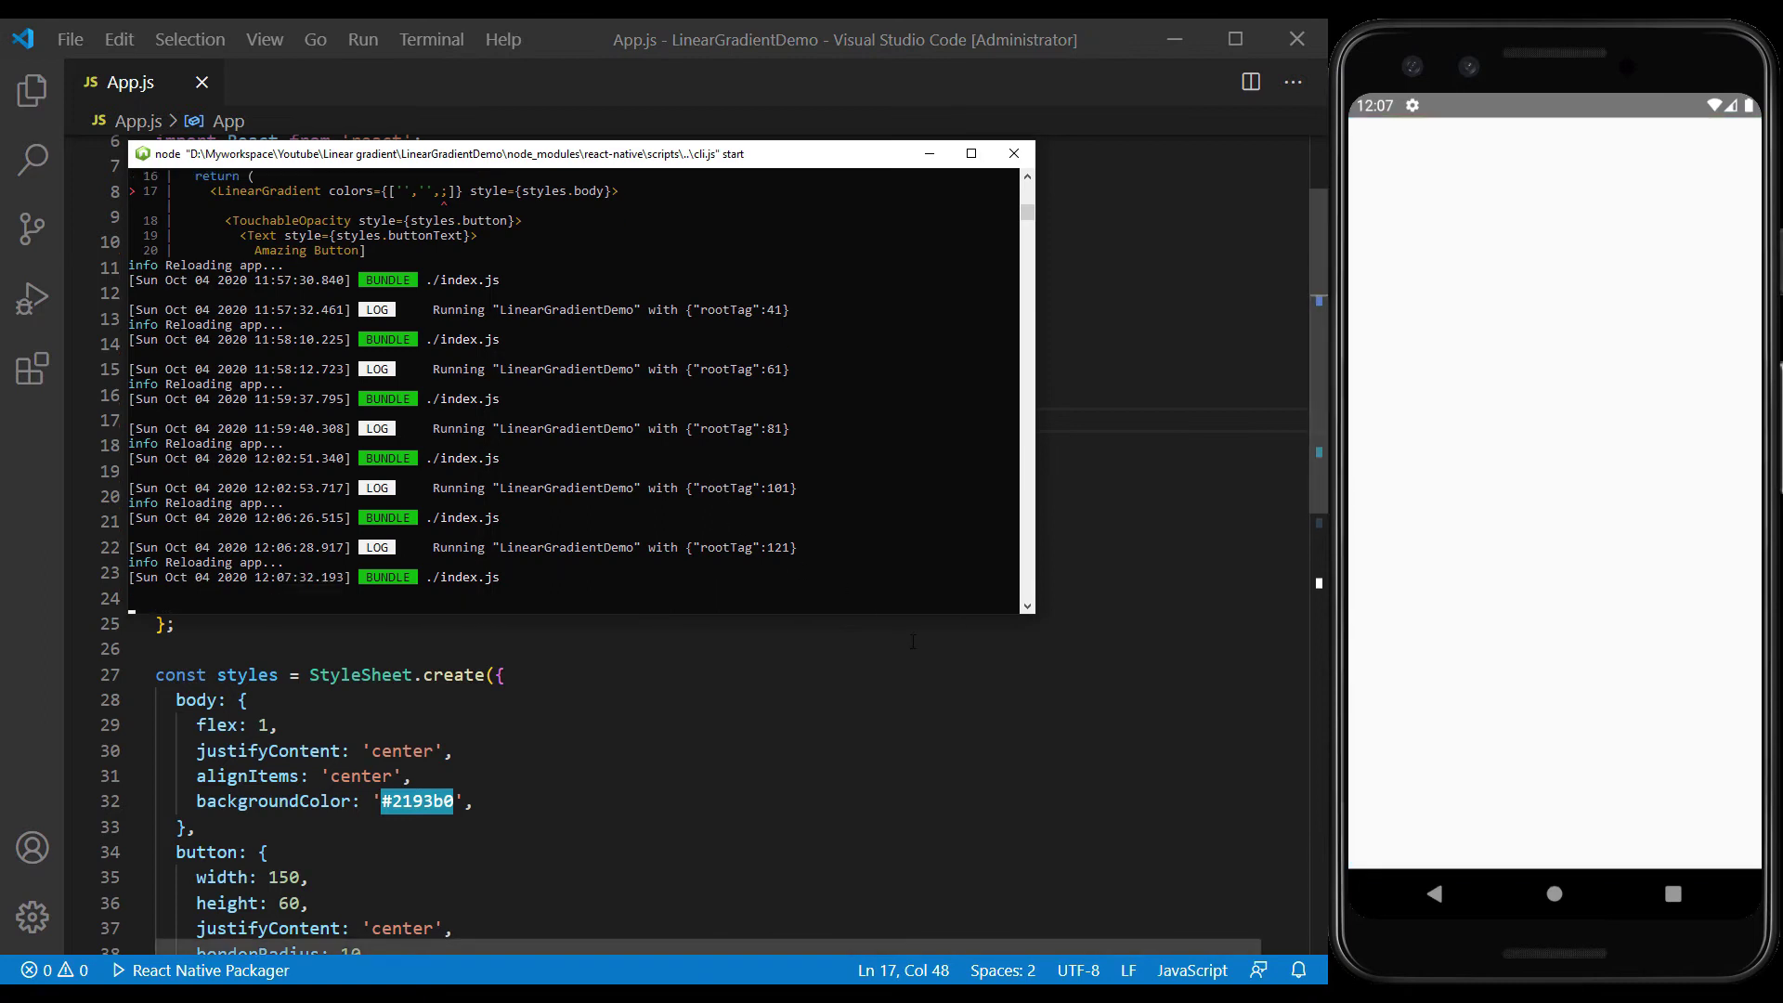
Insert '#373B44' before '#4286f4', test Amazing Button, and select the opening LinearGradient tag.
click(913, 646)
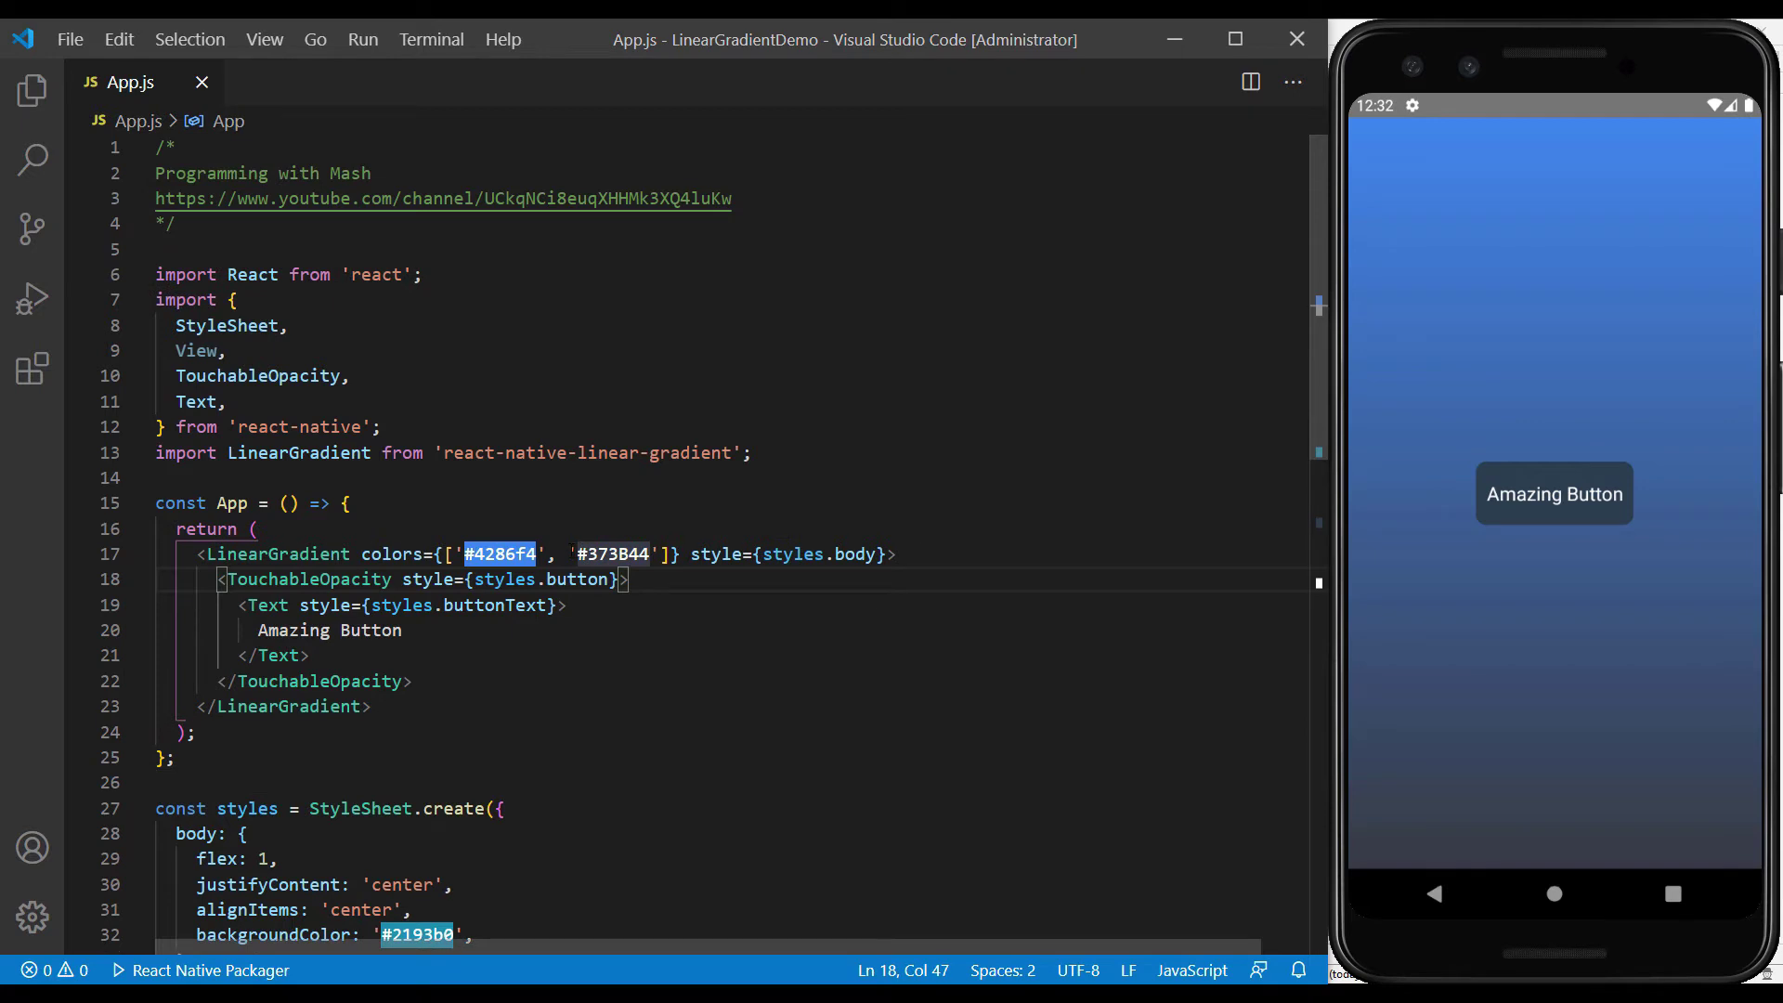
drag(568, 553, 663, 554)
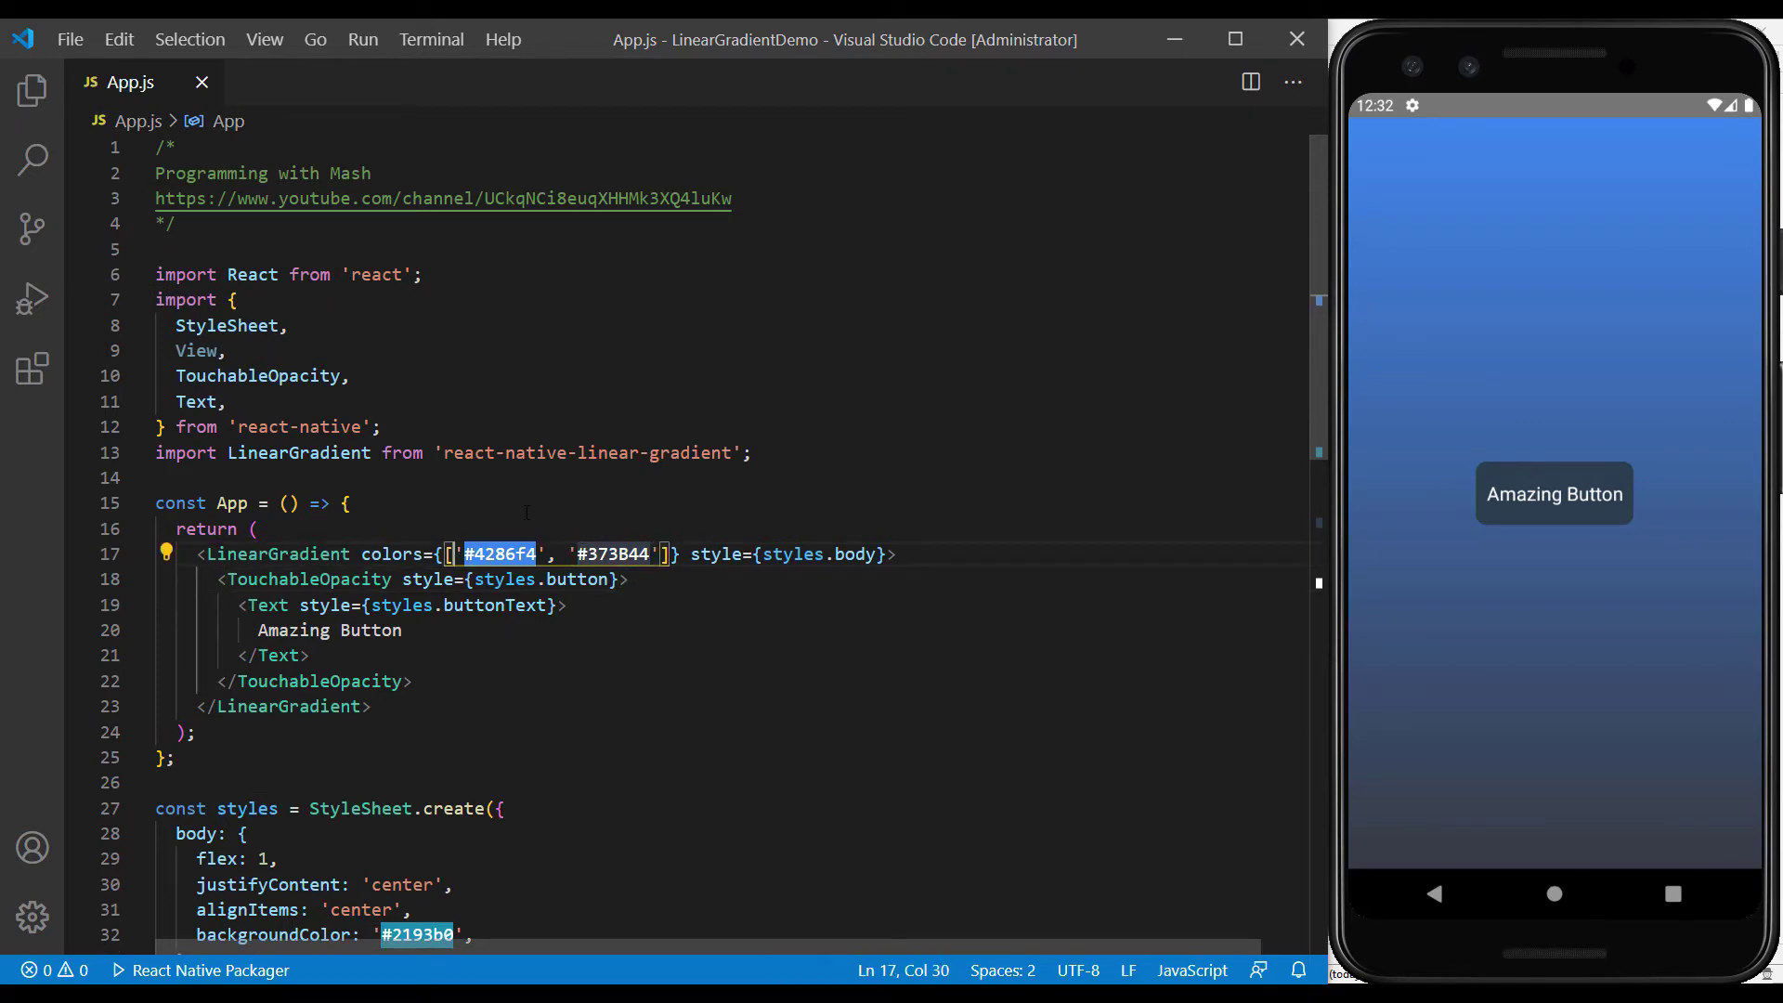
click(454, 554)
text('#373B44')
text(,)
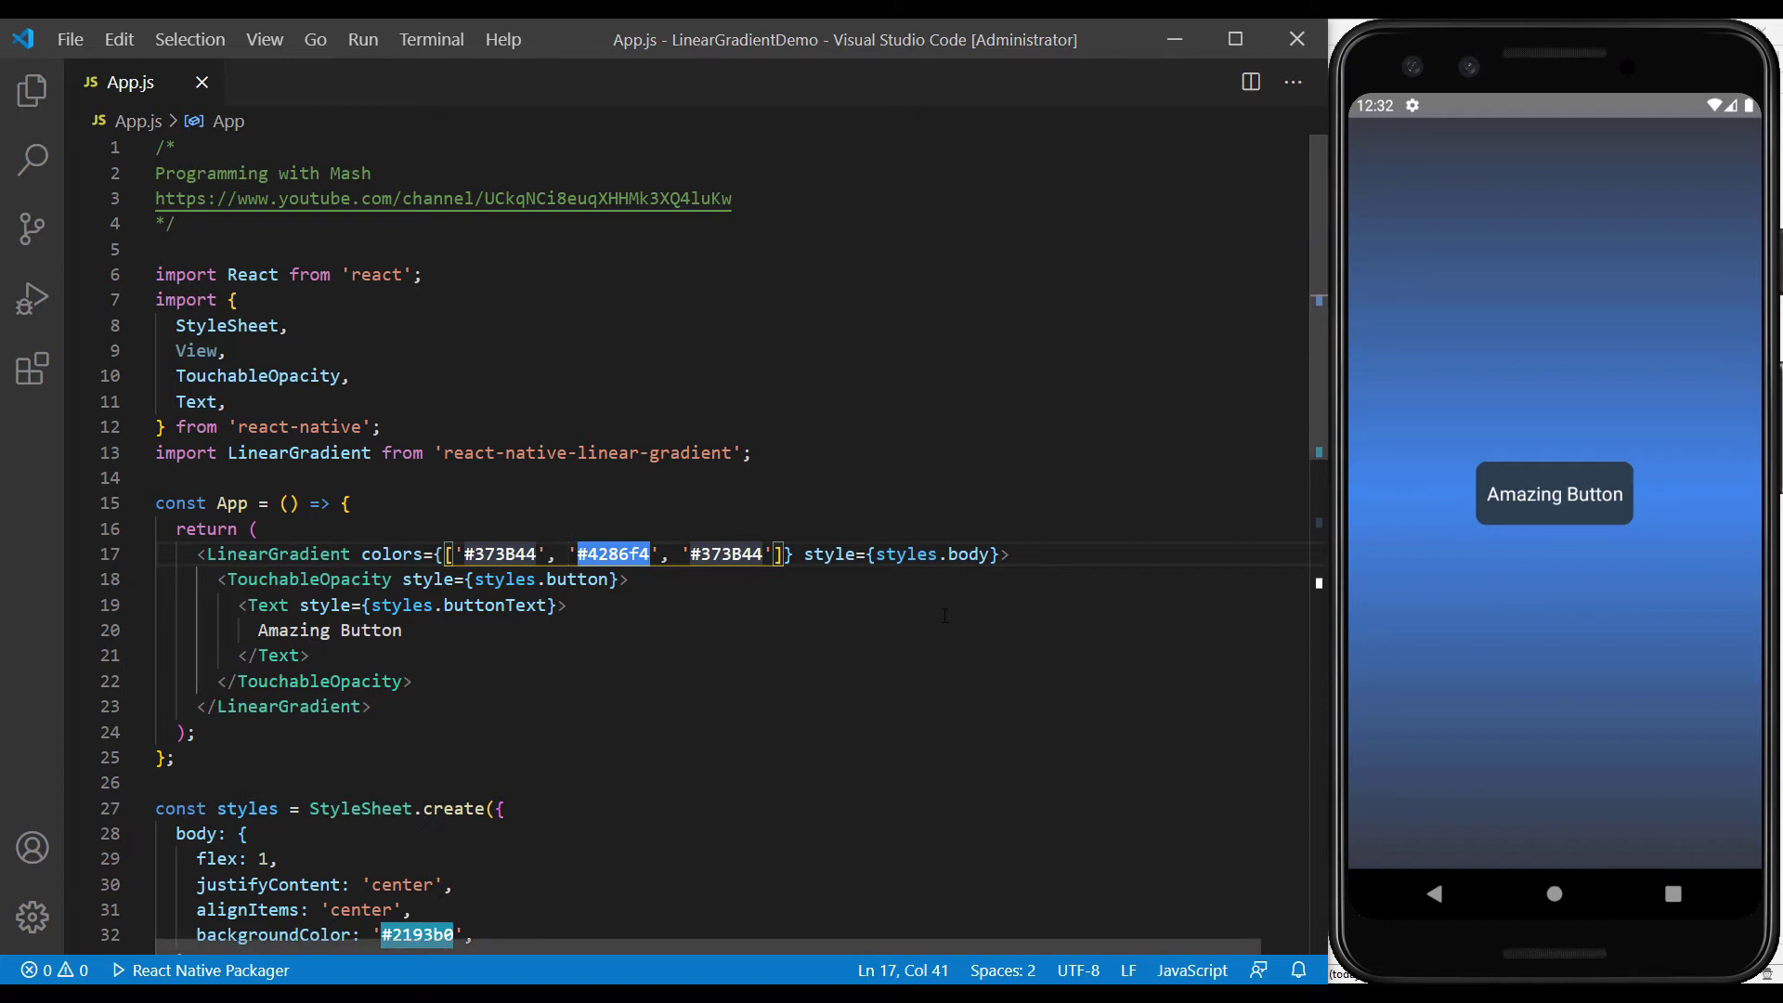
click(1574, 514)
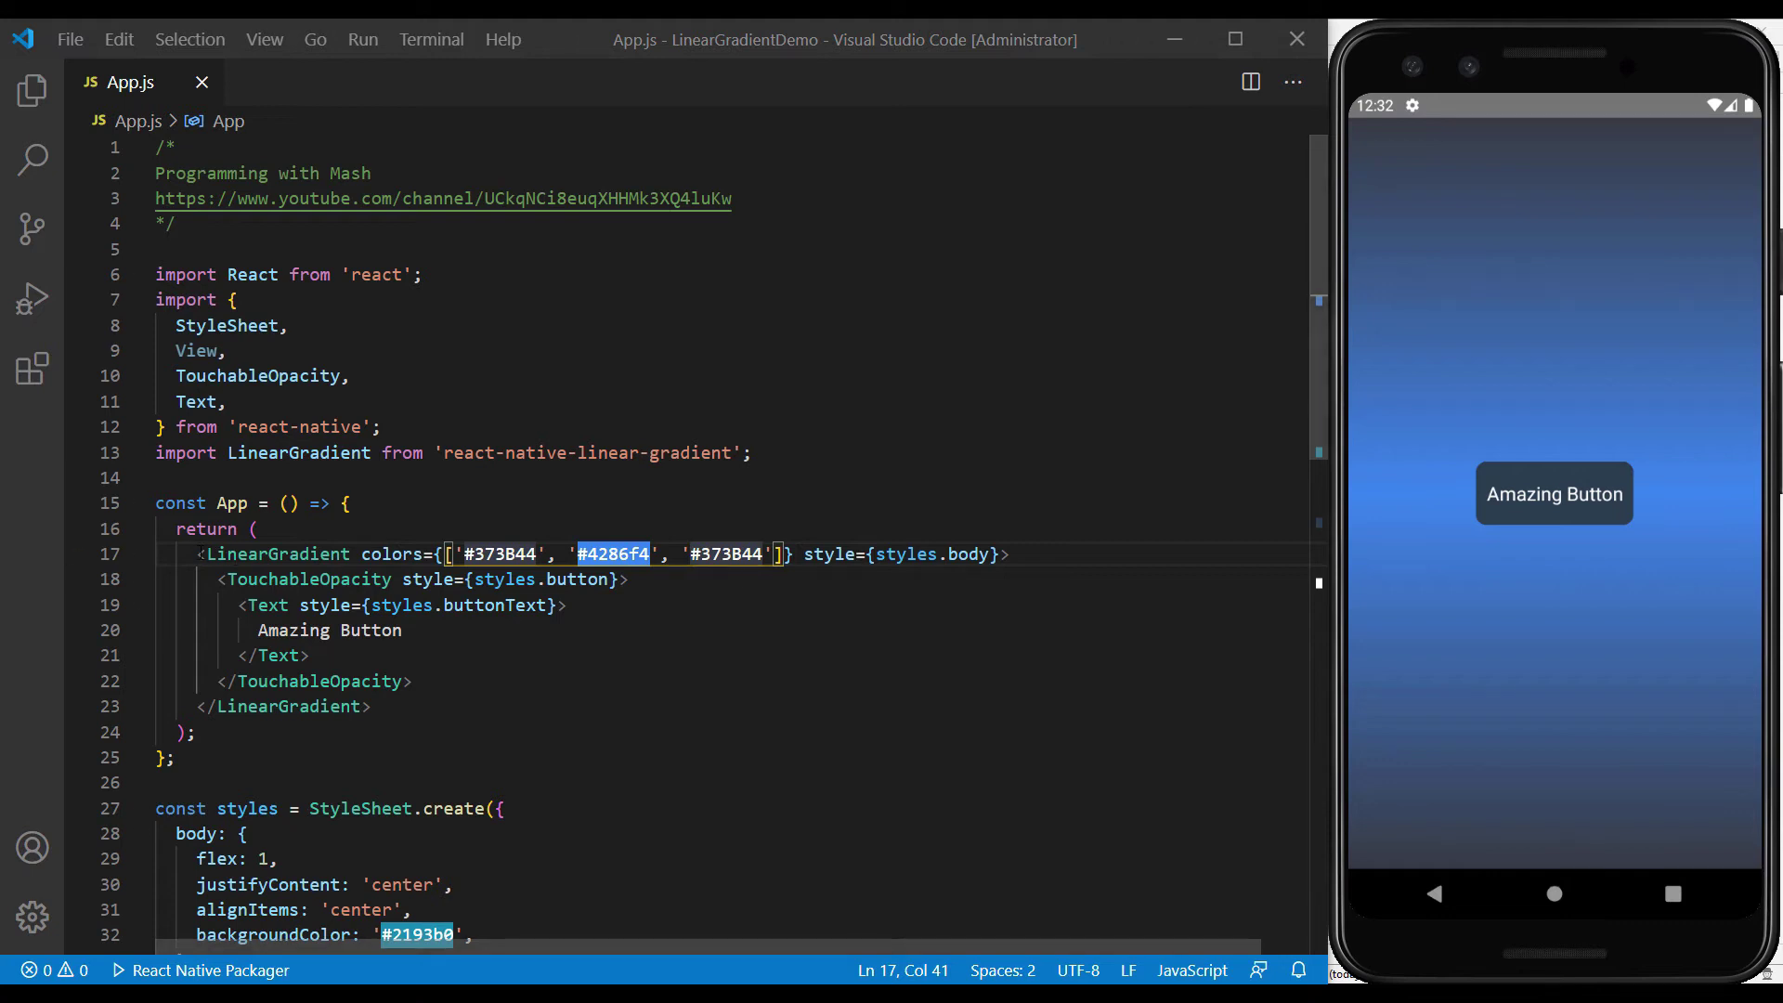
drag(197, 554, 1016, 555)
key(ctrl+c)
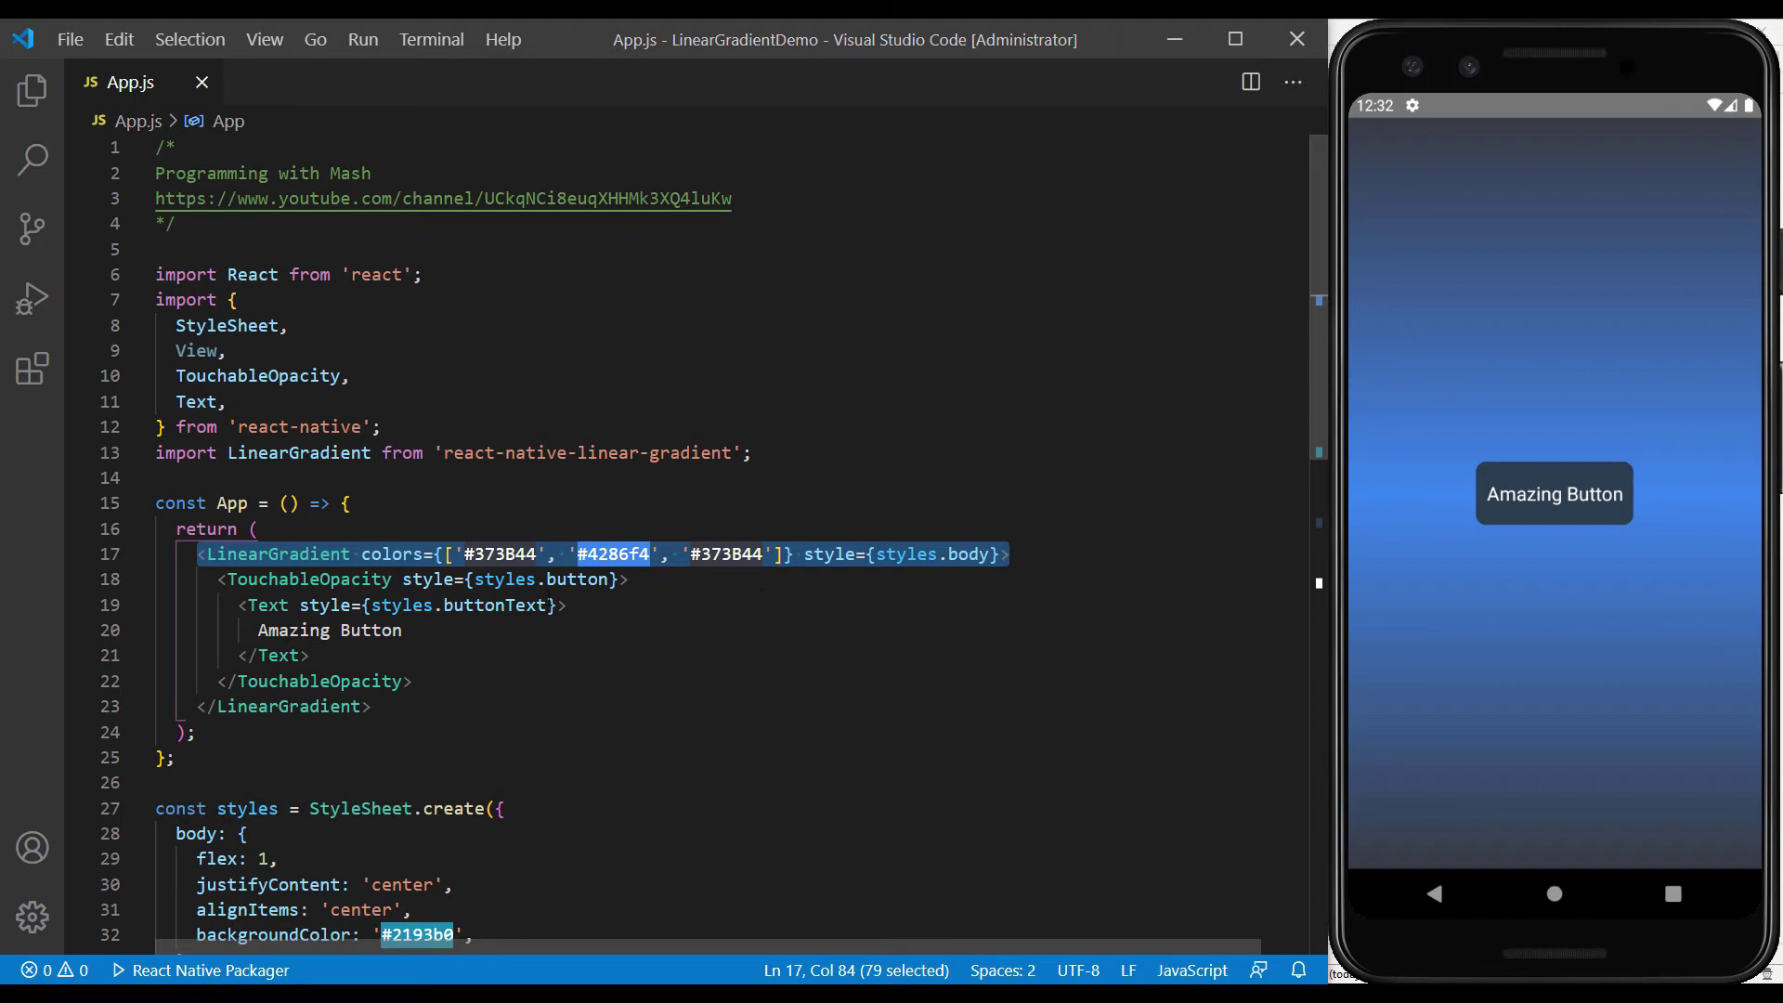
Wrap the Amazing Button Text in copied LinearGradient opening and closing tags.
click(643, 579)
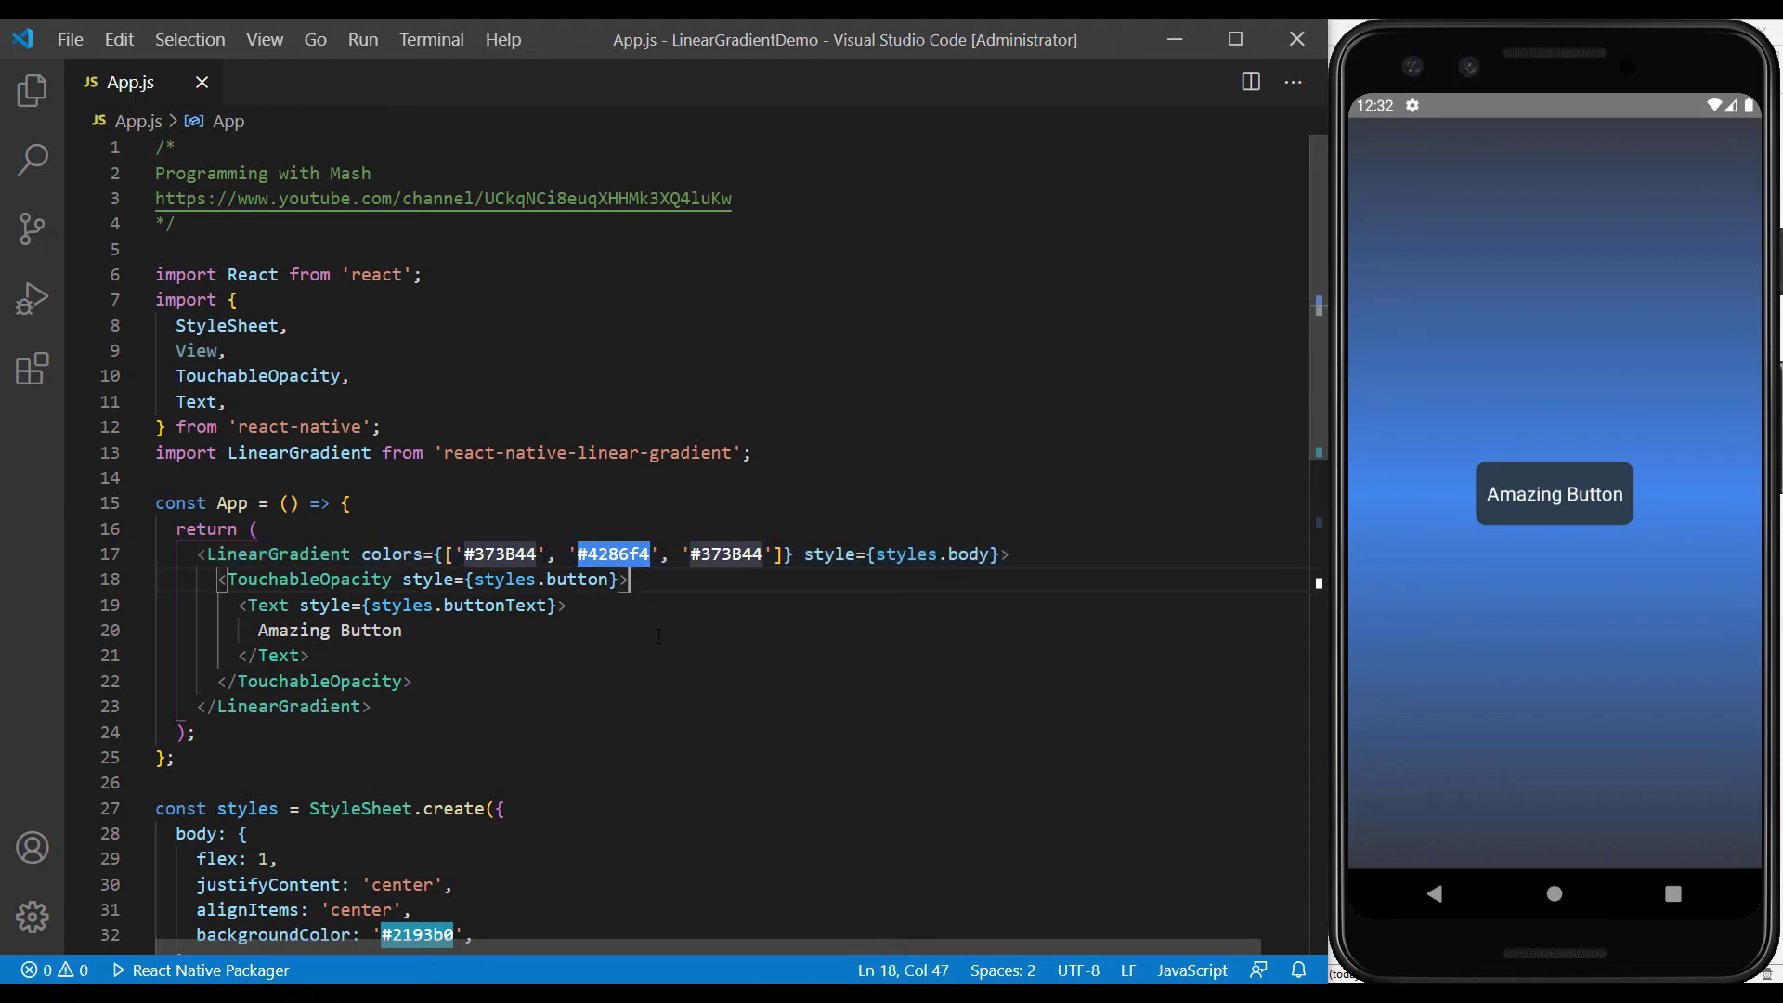
key(Return)
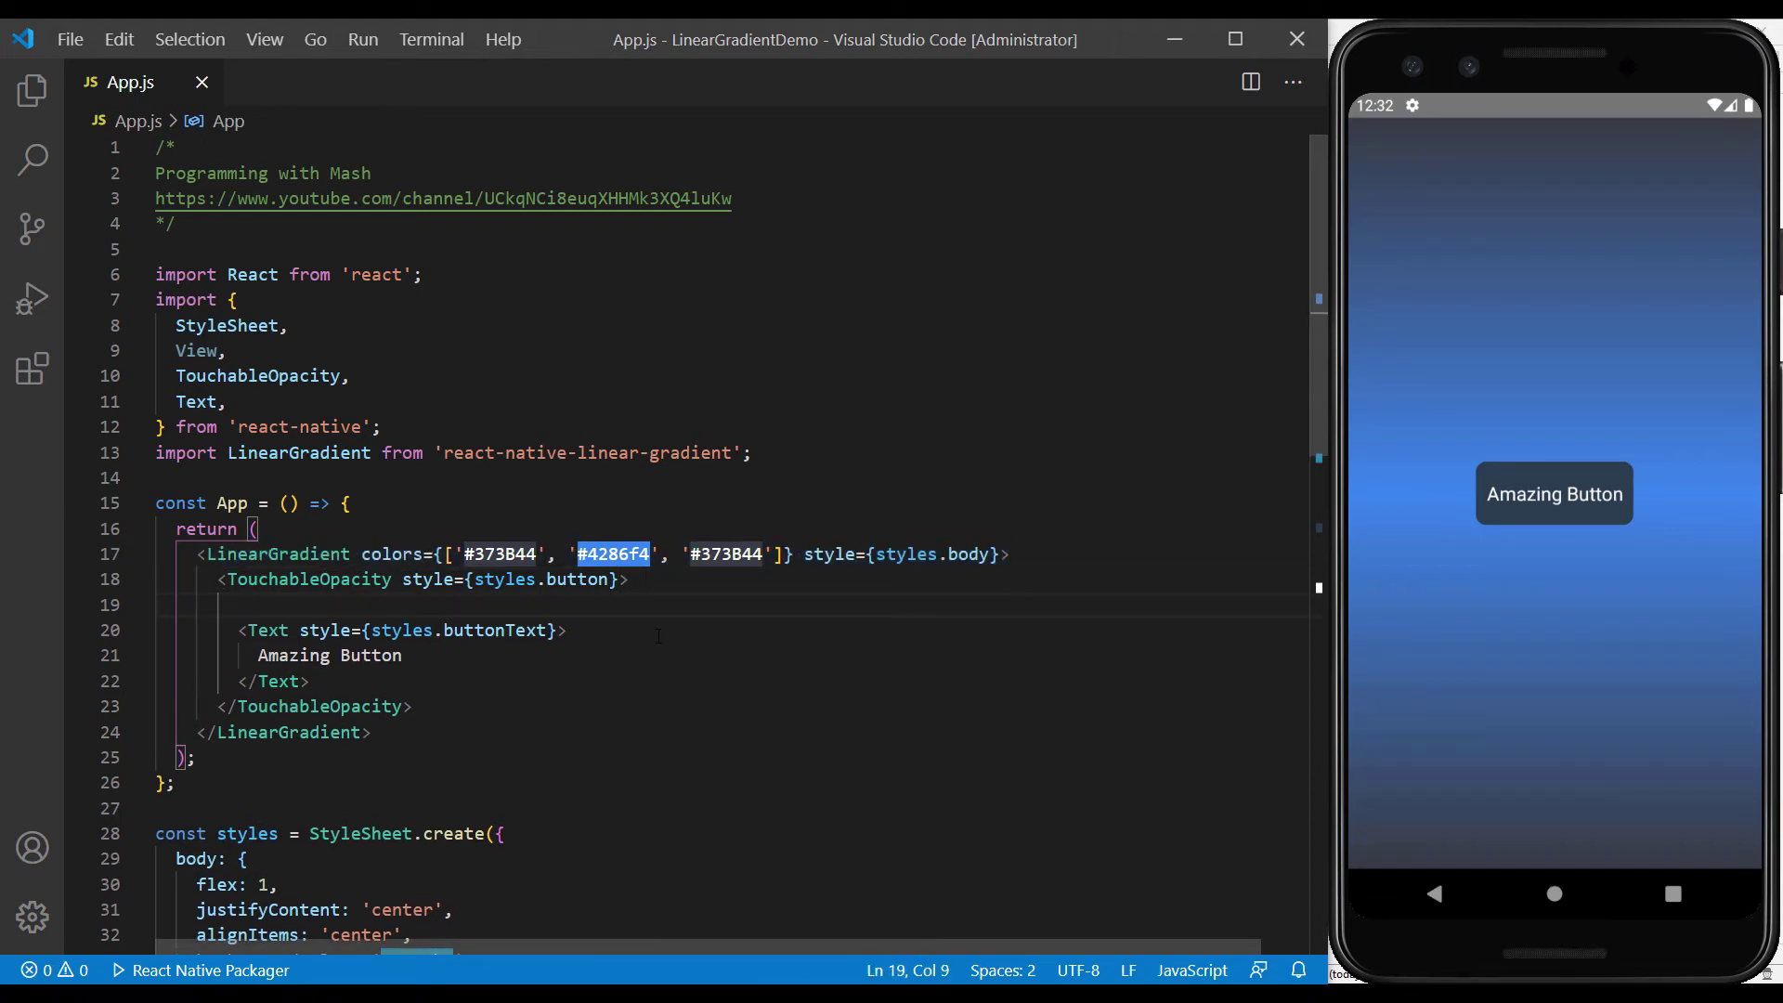
key(ctrl+v)
drag(197, 732, 399, 734)
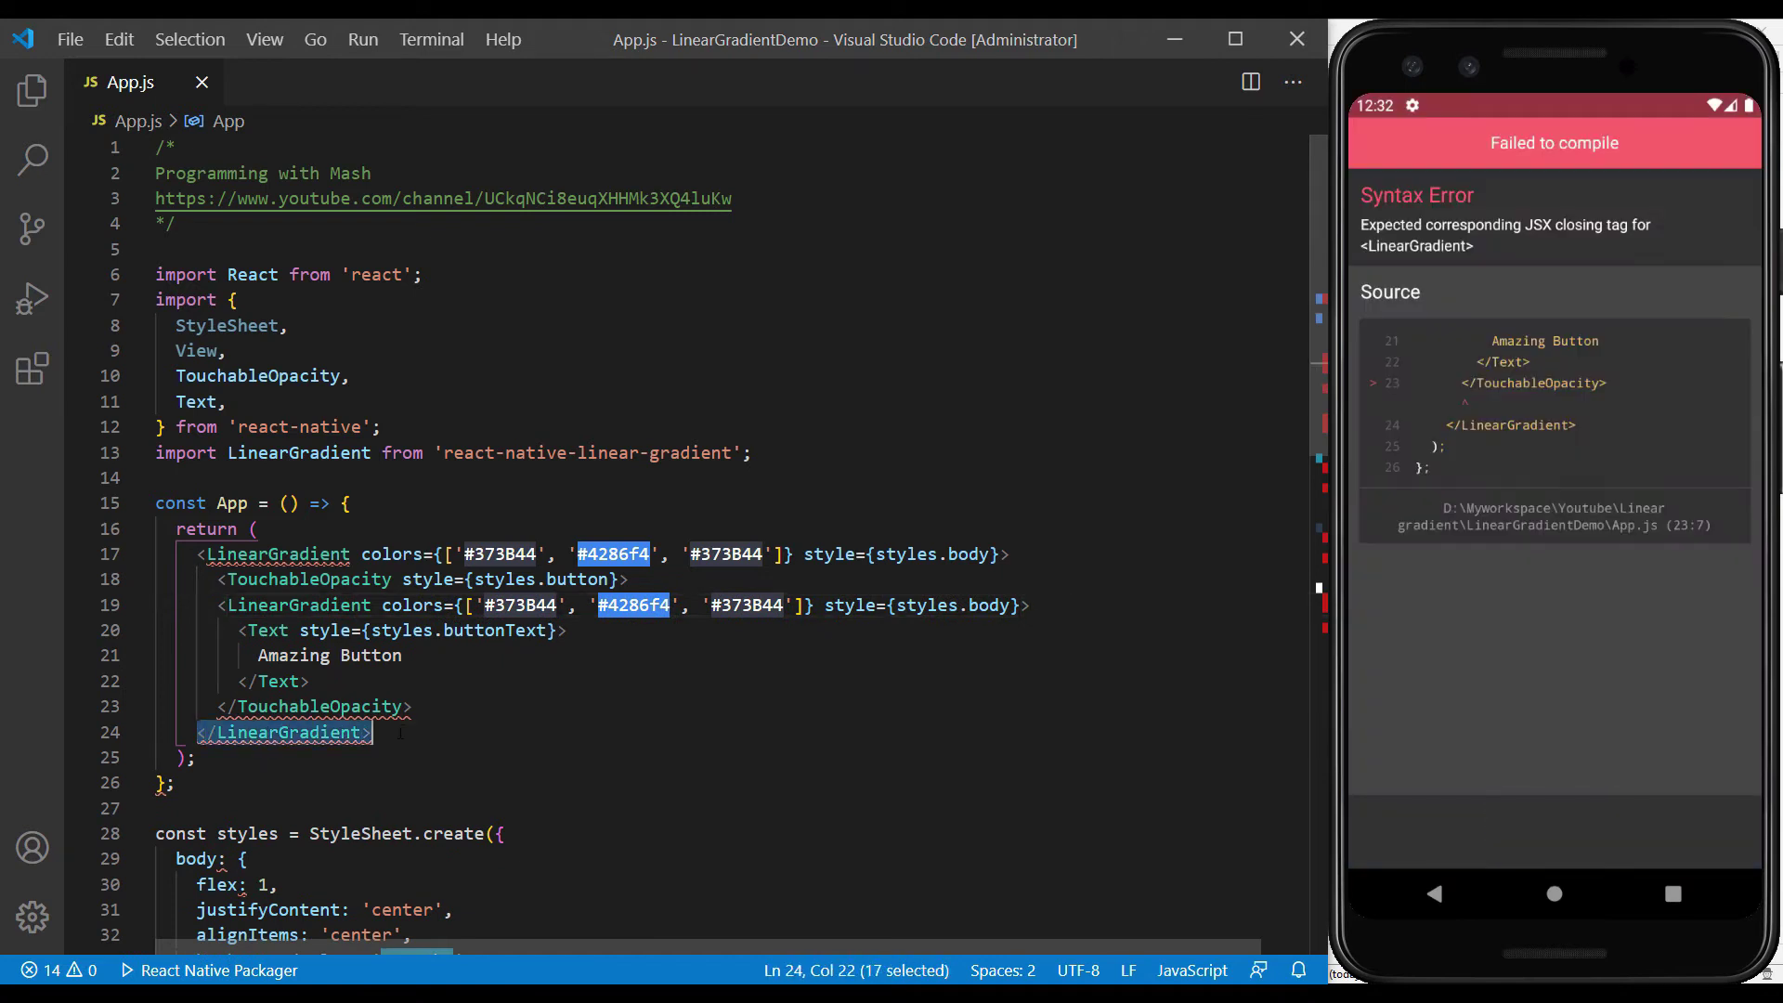
key(ctrl+c)
click(344, 677)
key(Return)
key(ctrl+v)
key(ctrl+s)
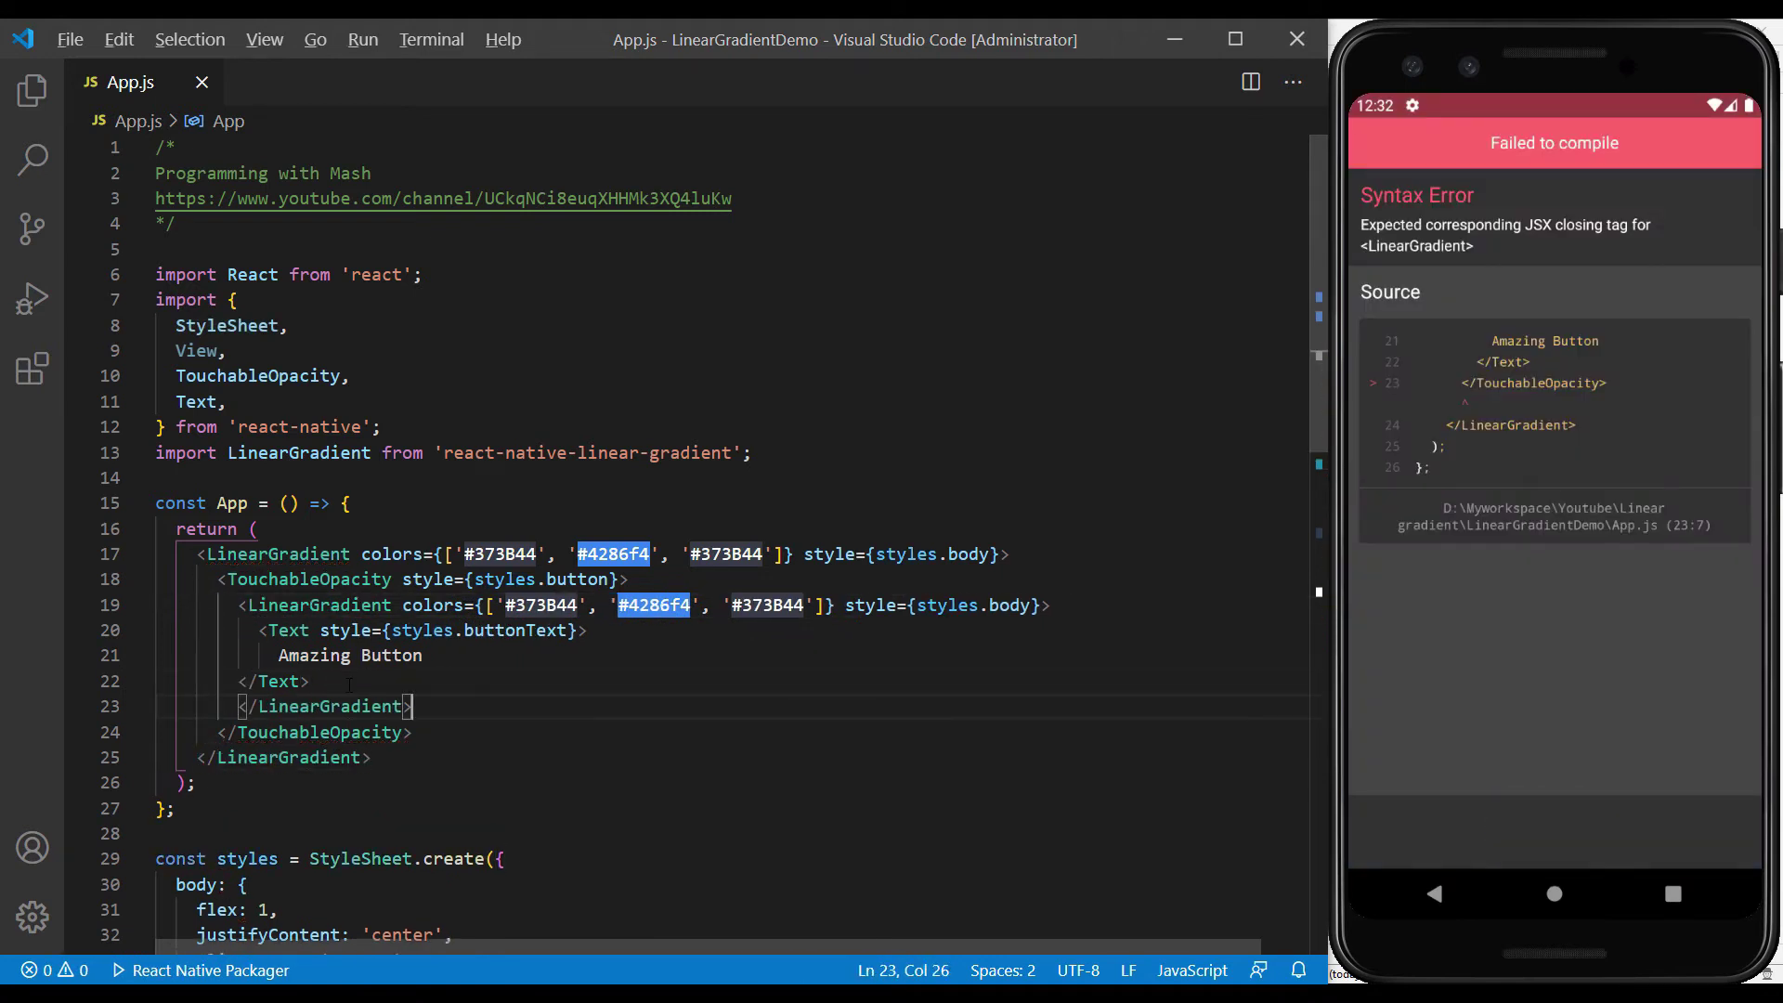
key(Up)
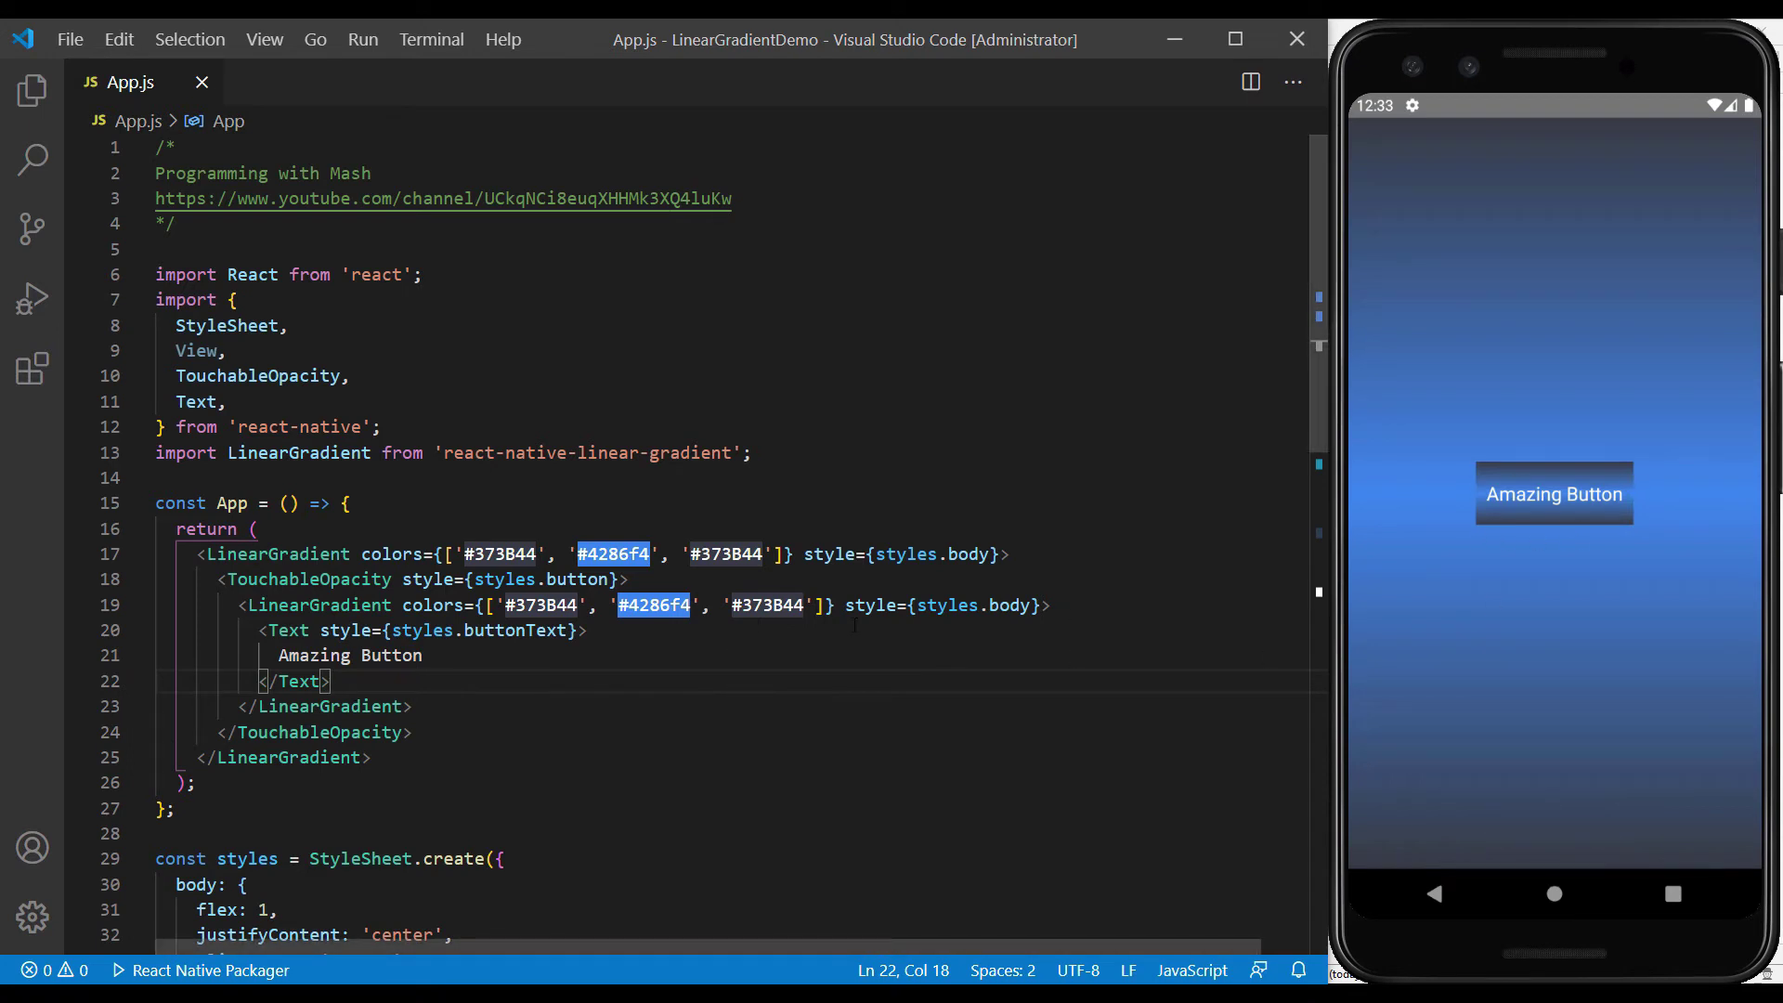
Change the inner gradient's style from styles.body to styles.button and remove its third colour.
double_click(577, 578)
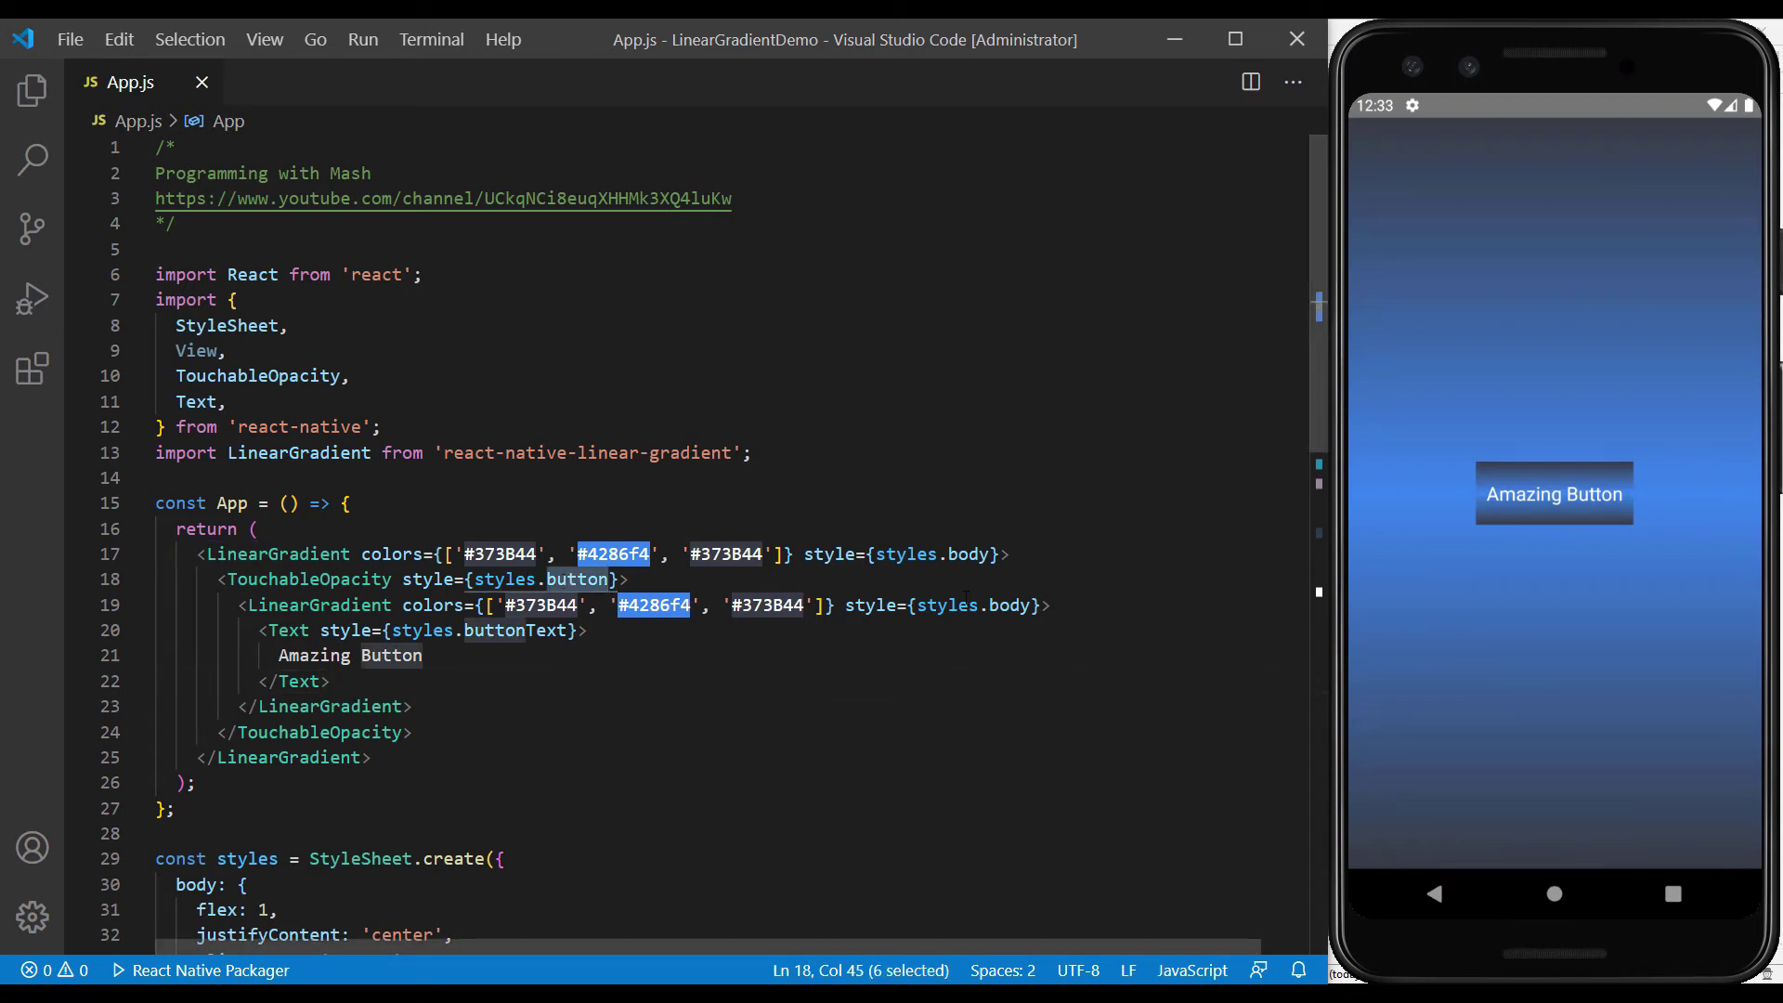
double_click(1008, 605)
key(ctrl+v)
key(ctrl+s)
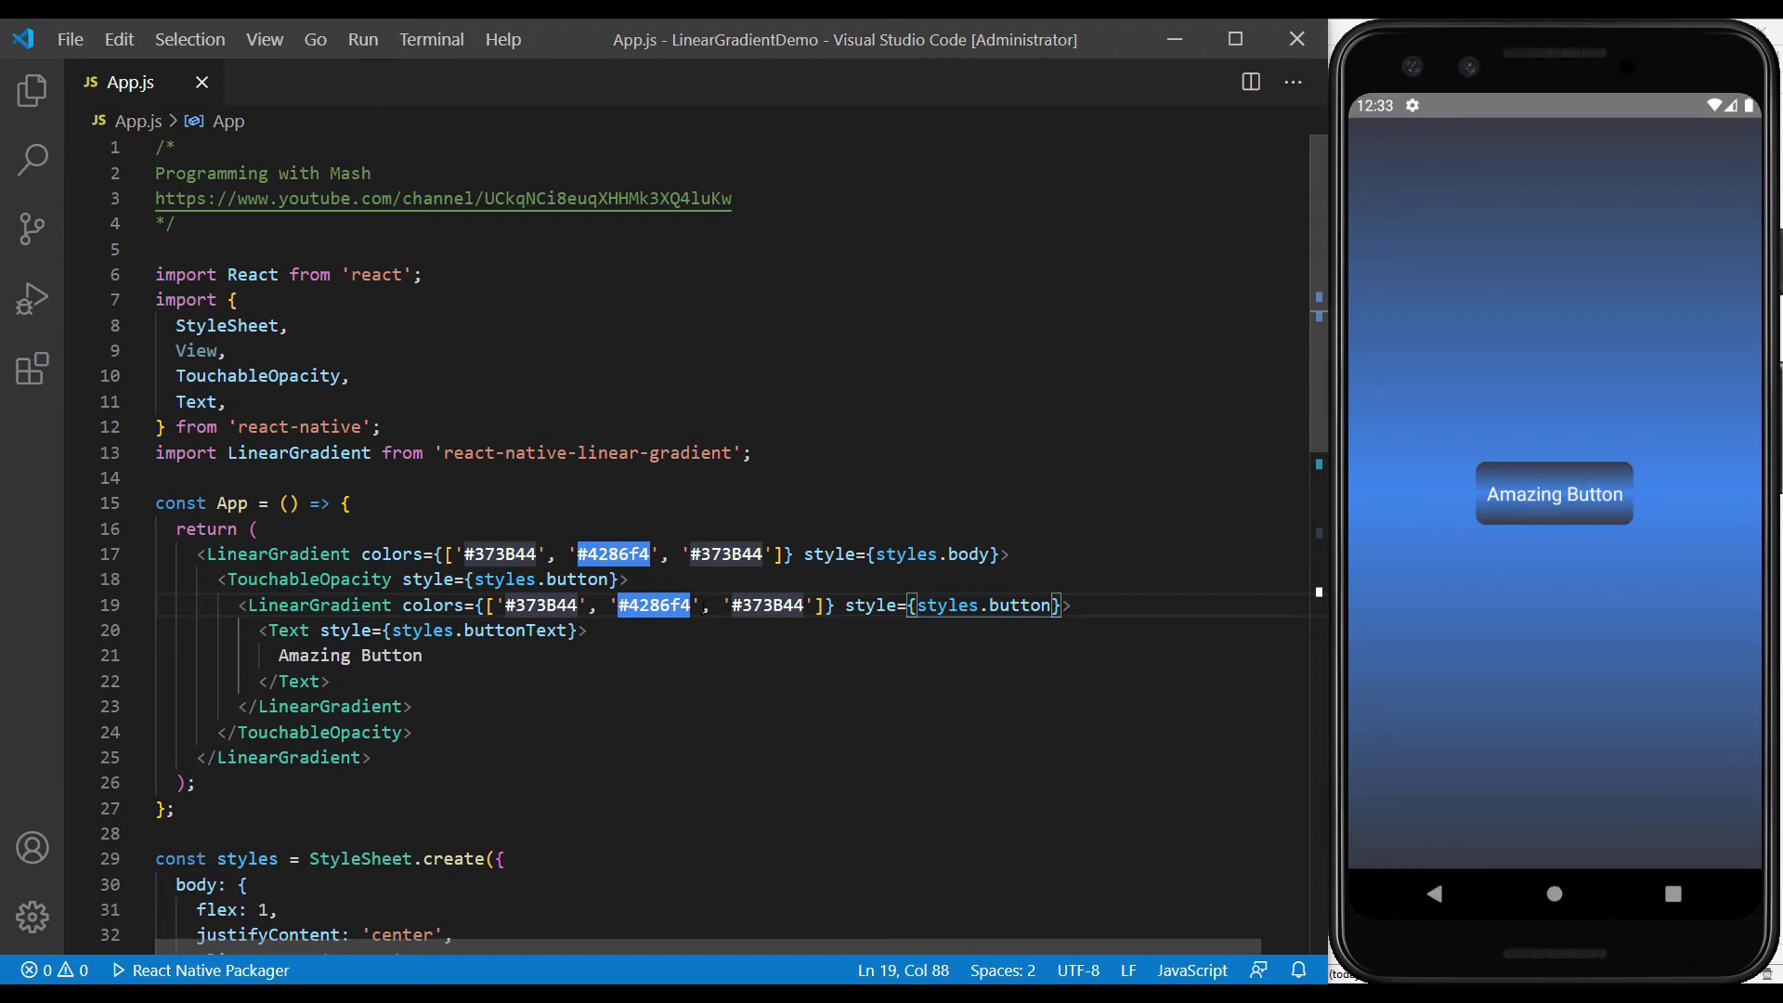
drag(692, 606, 814, 605)
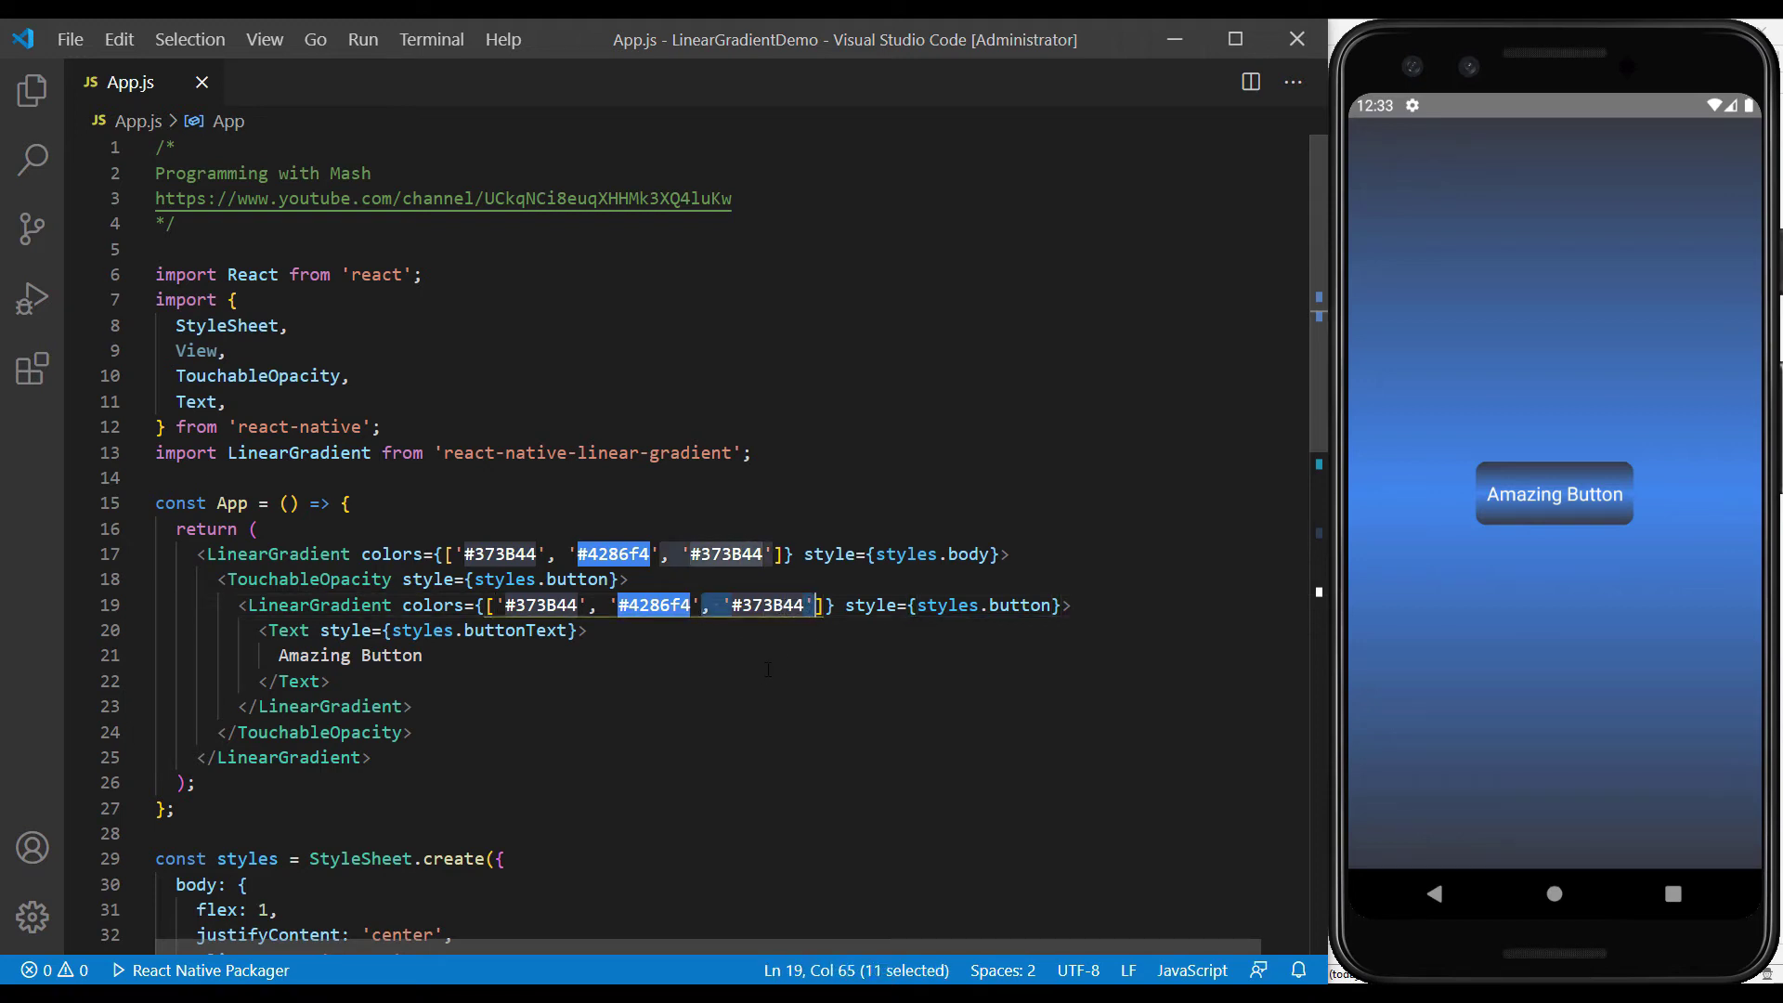
key(BackSpace)
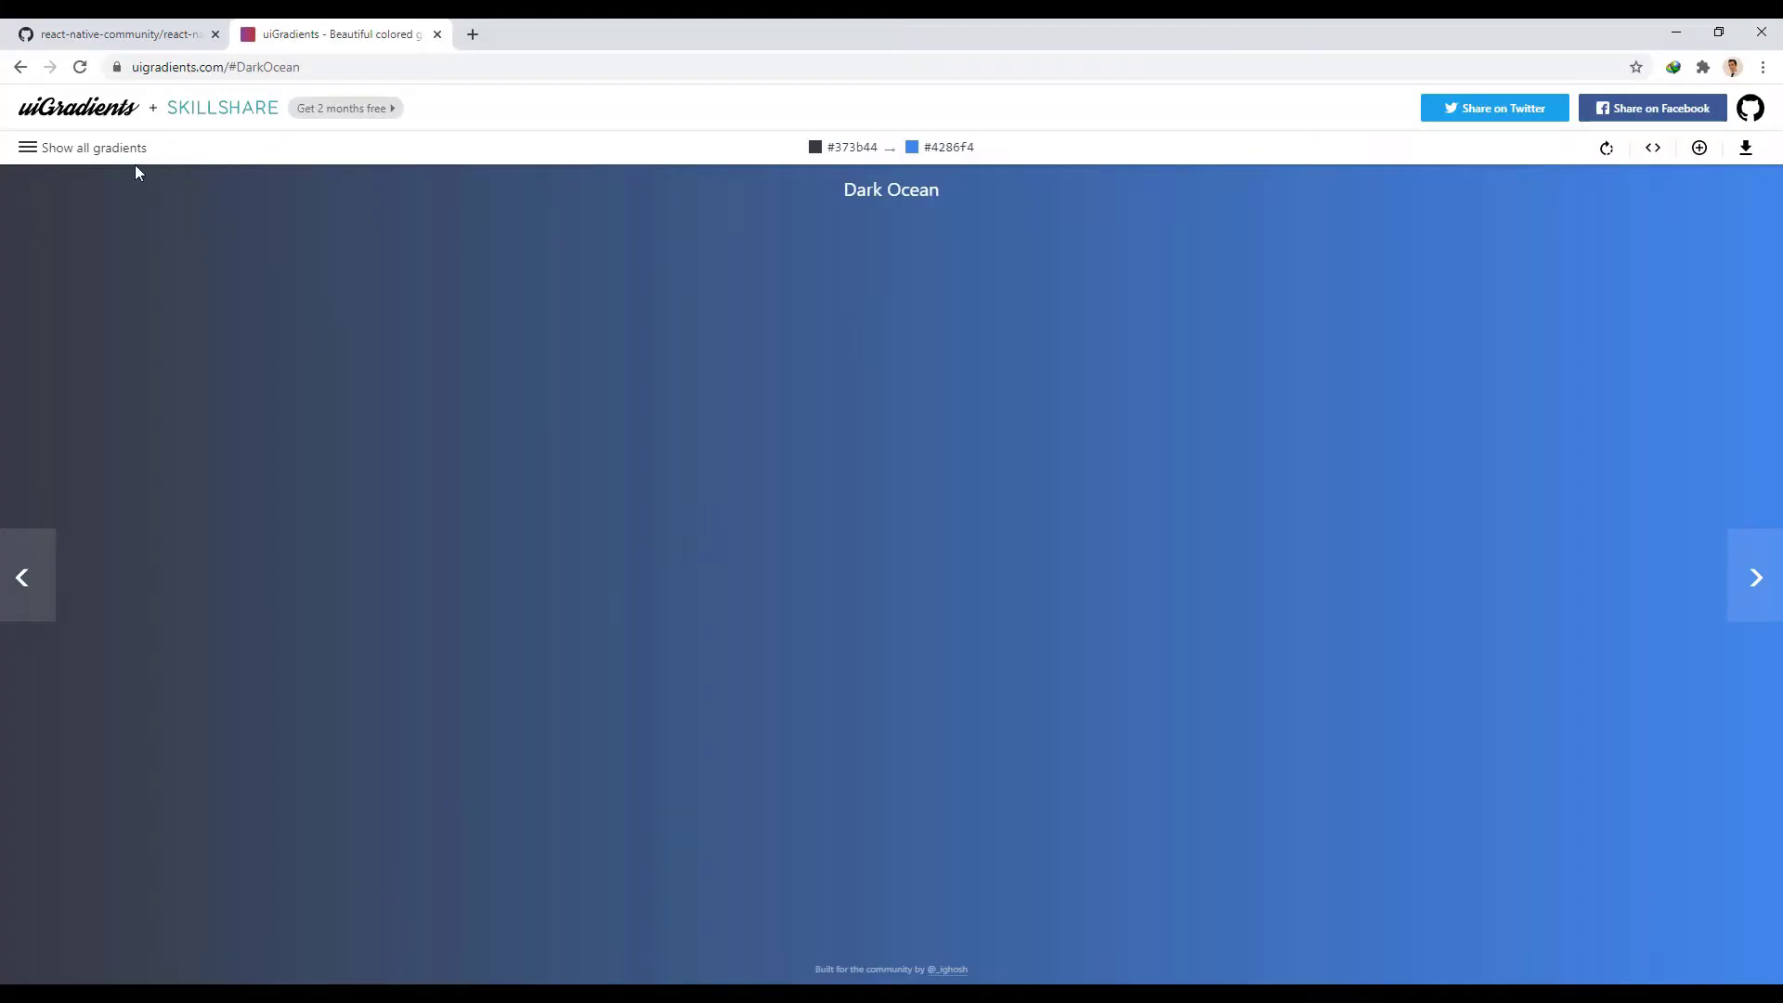
Find the green Terminal gradient on uiGradients and copy its #0f9b0f colour.
click(123, 151)
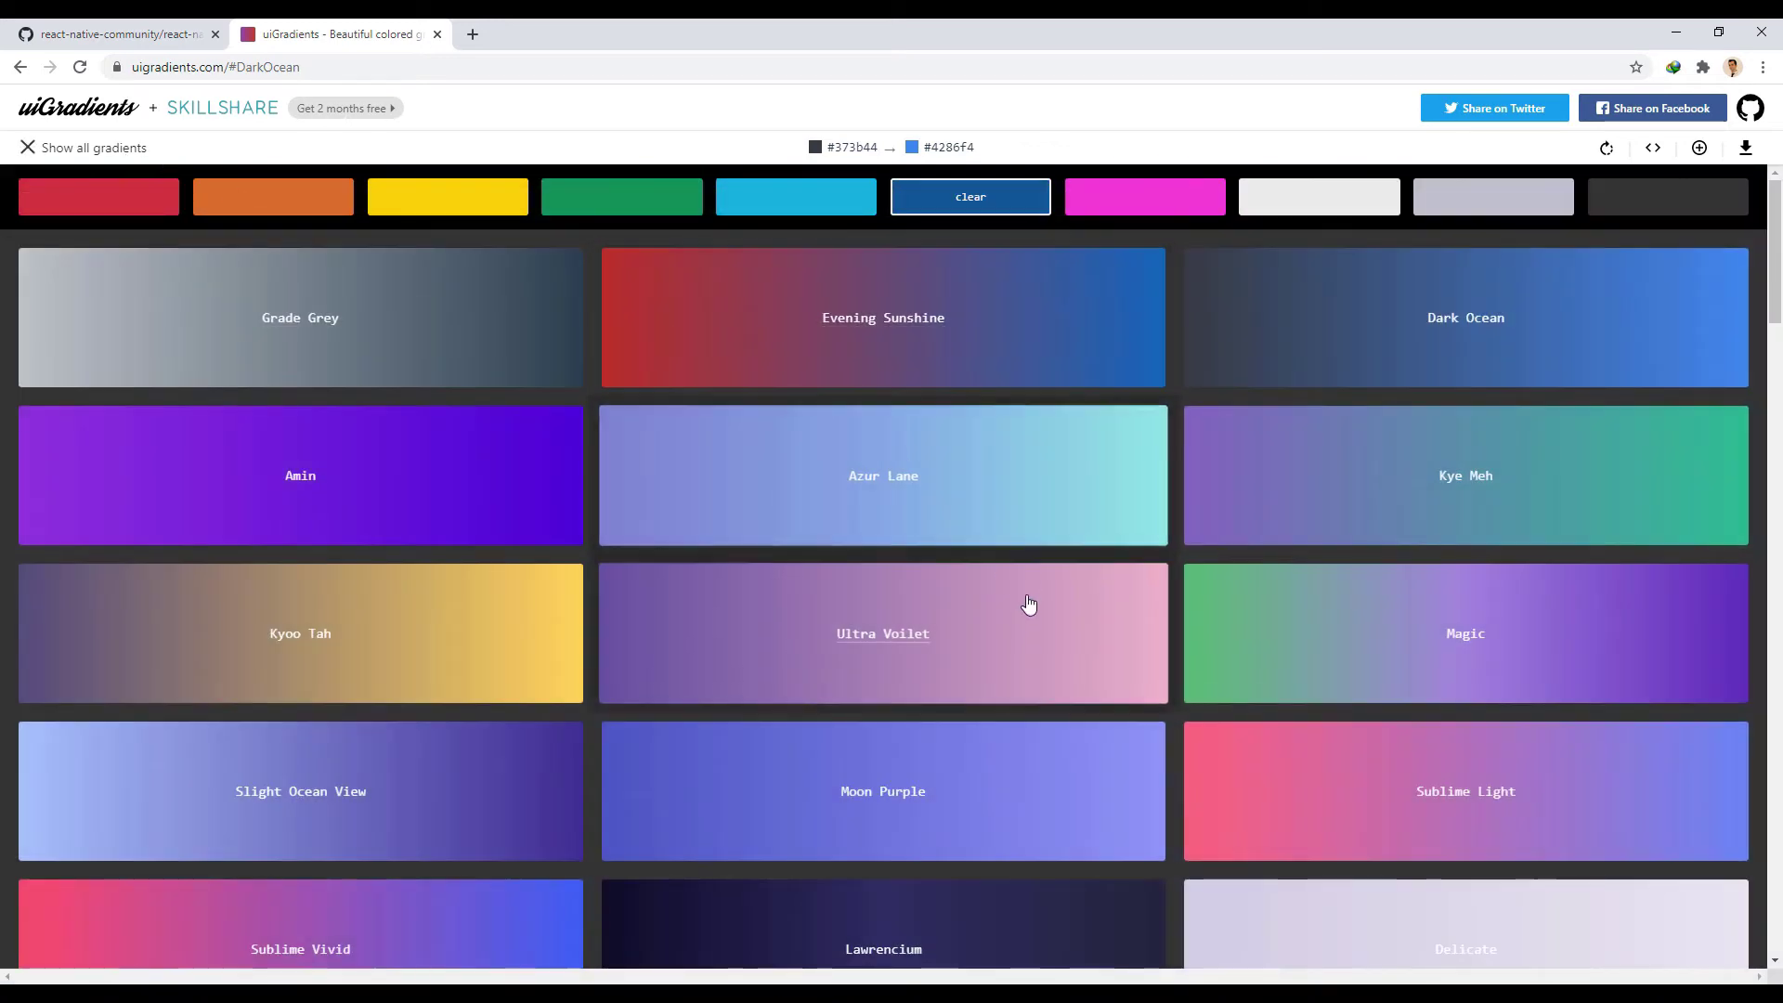
click(659, 205)
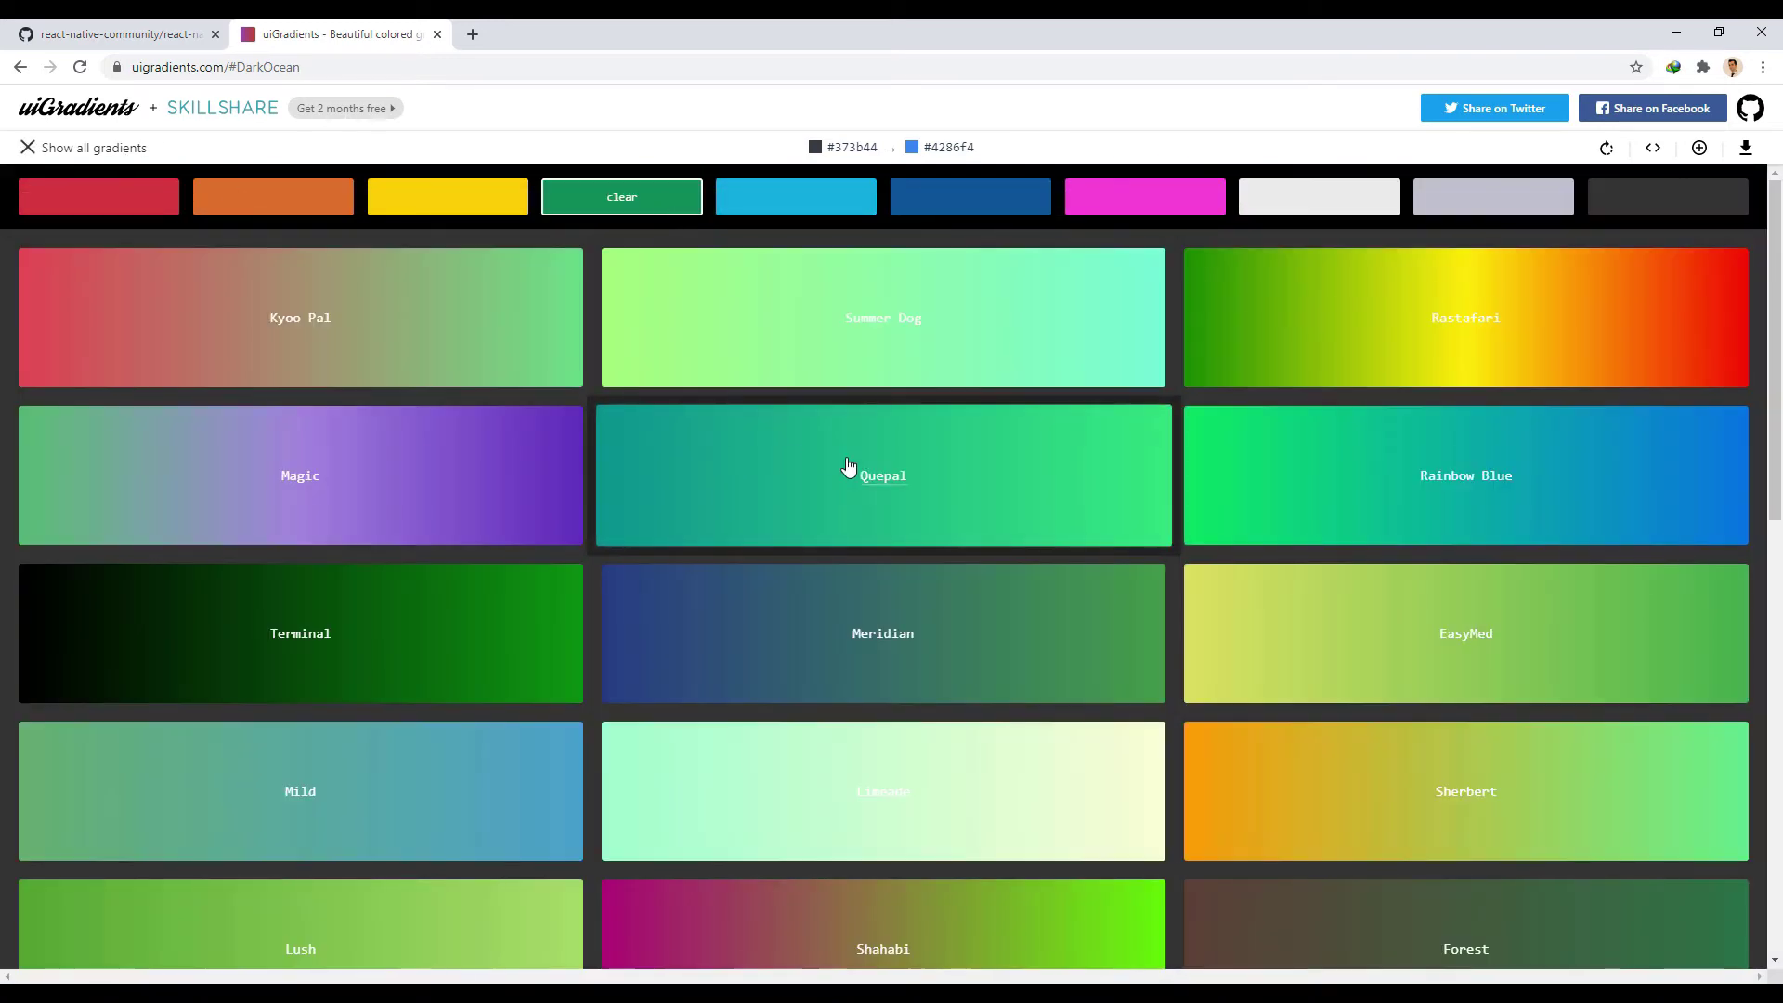
click(343, 642)
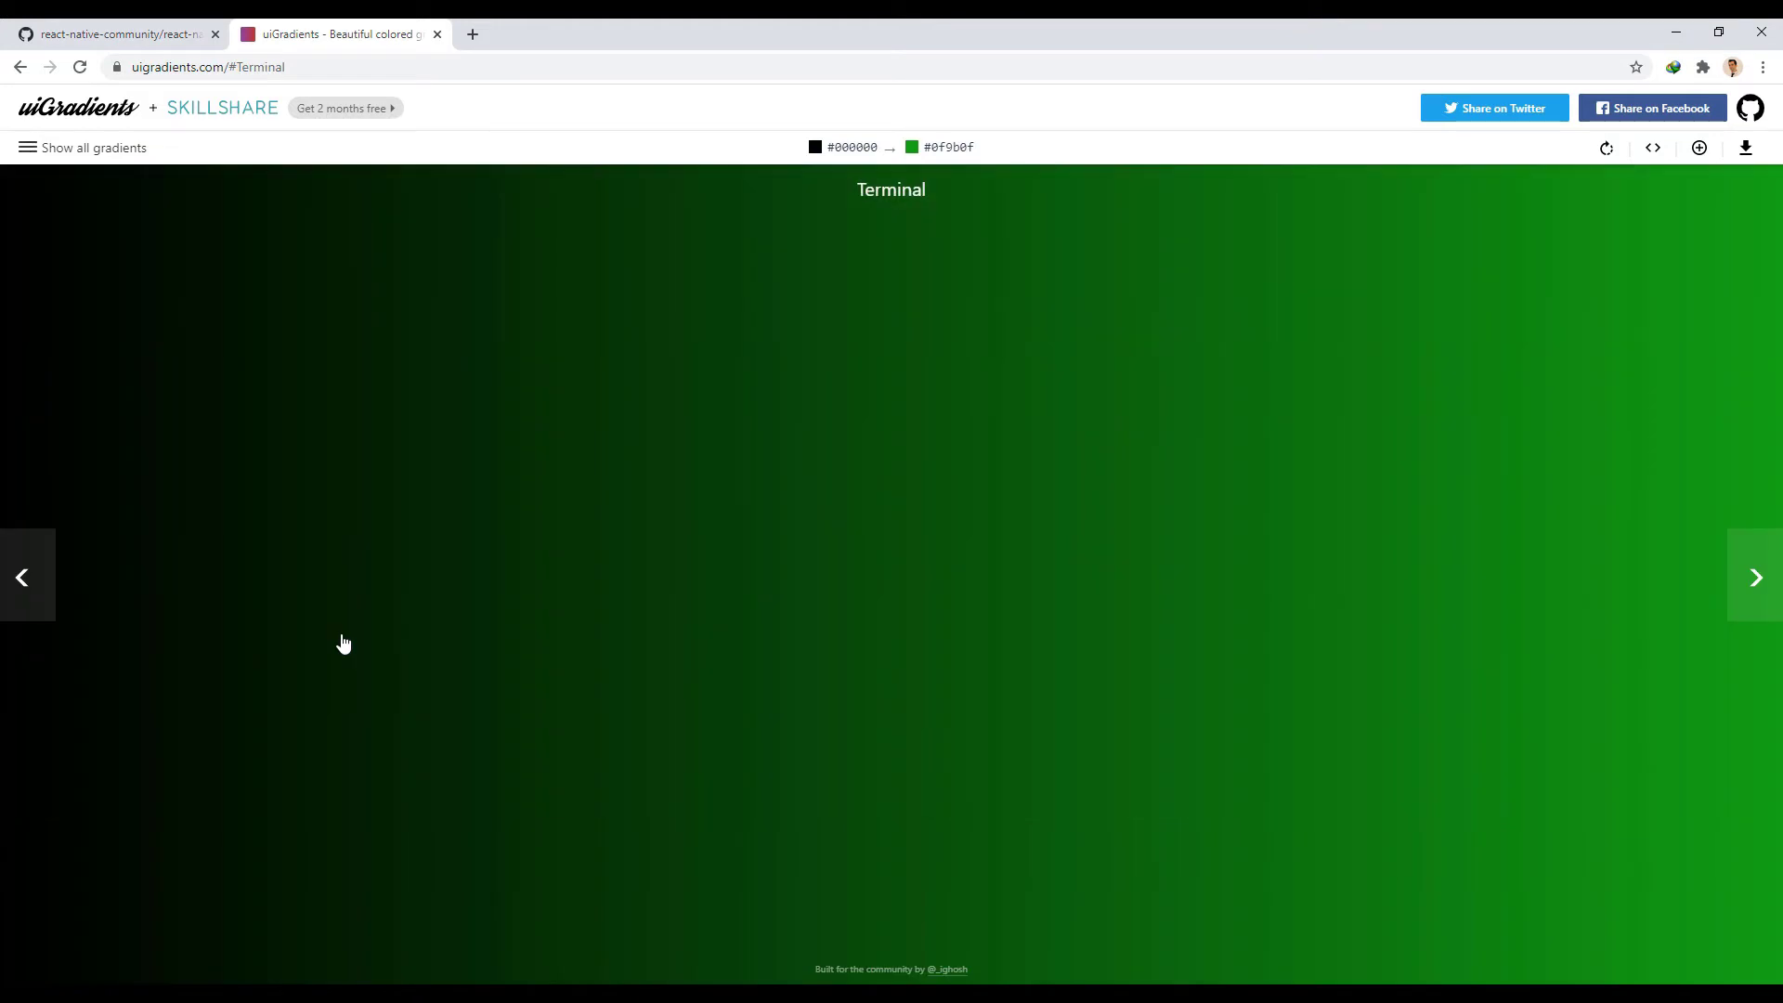
click(943, 150)
click(1677, 31)
Paste #0f9b0f and #000000 into line 19's colors array, then tap Amazing Button to check.
double_click(541, 605)
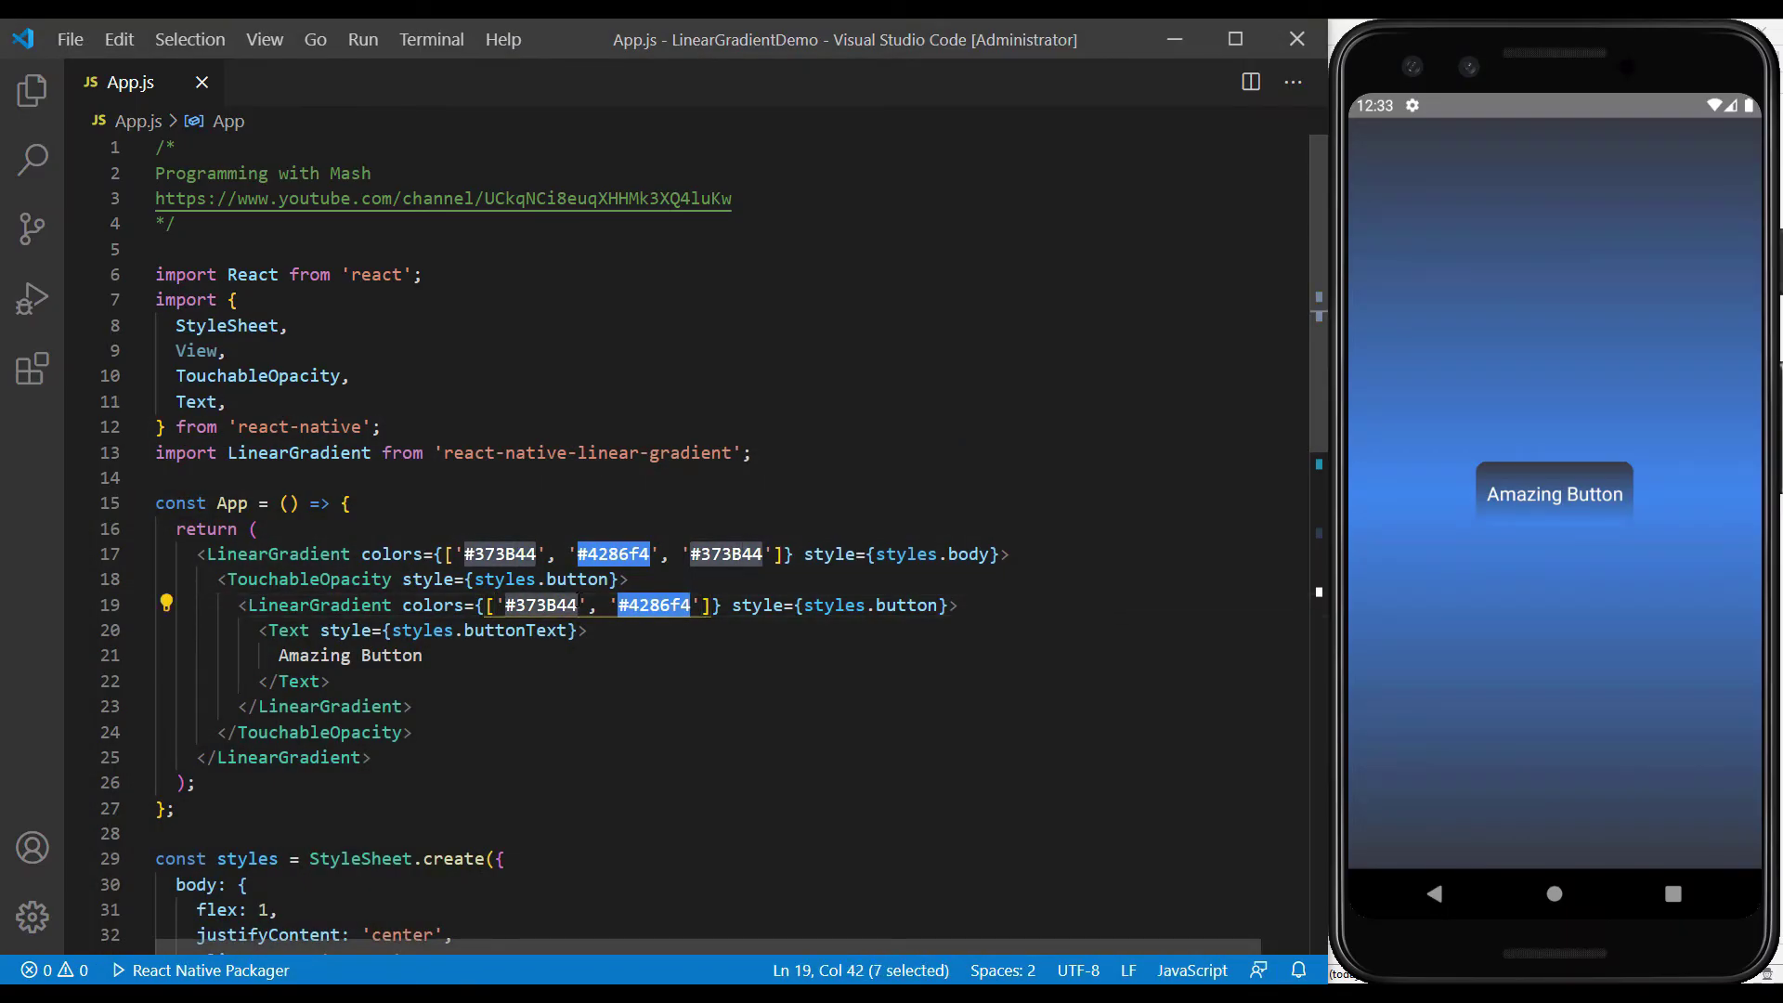
key(ctrl+v)
key(alt+Tab)
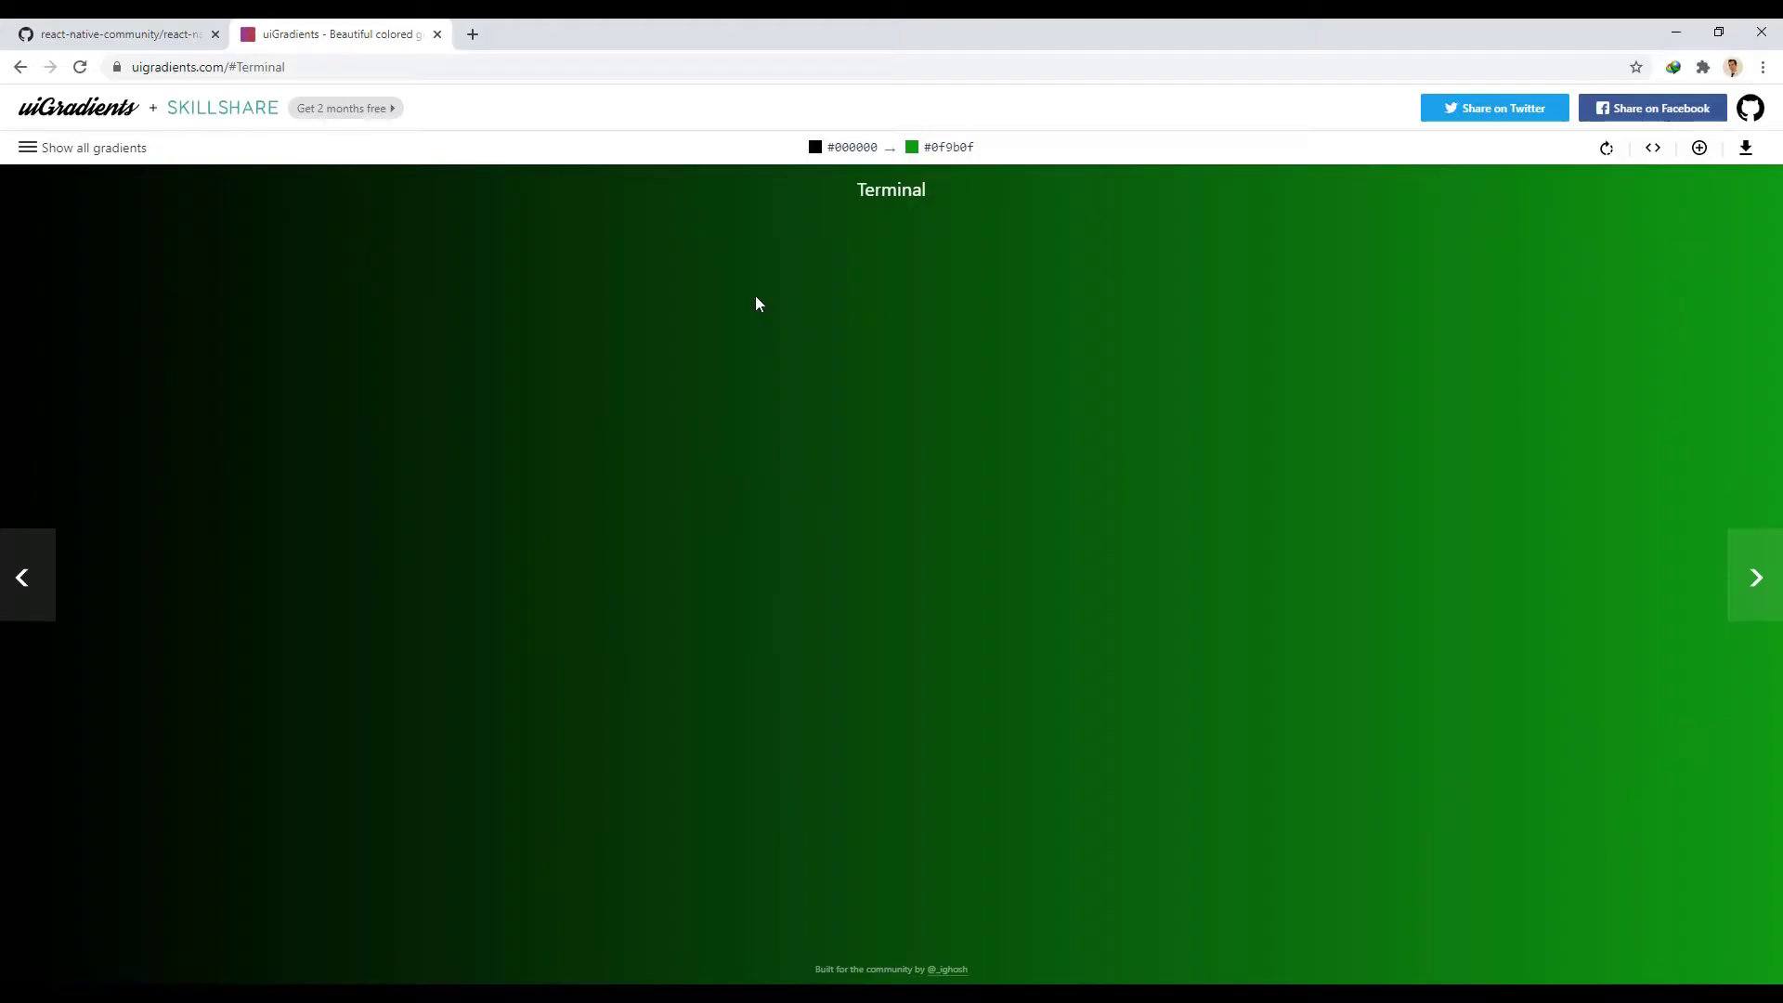
click(1677, 31)
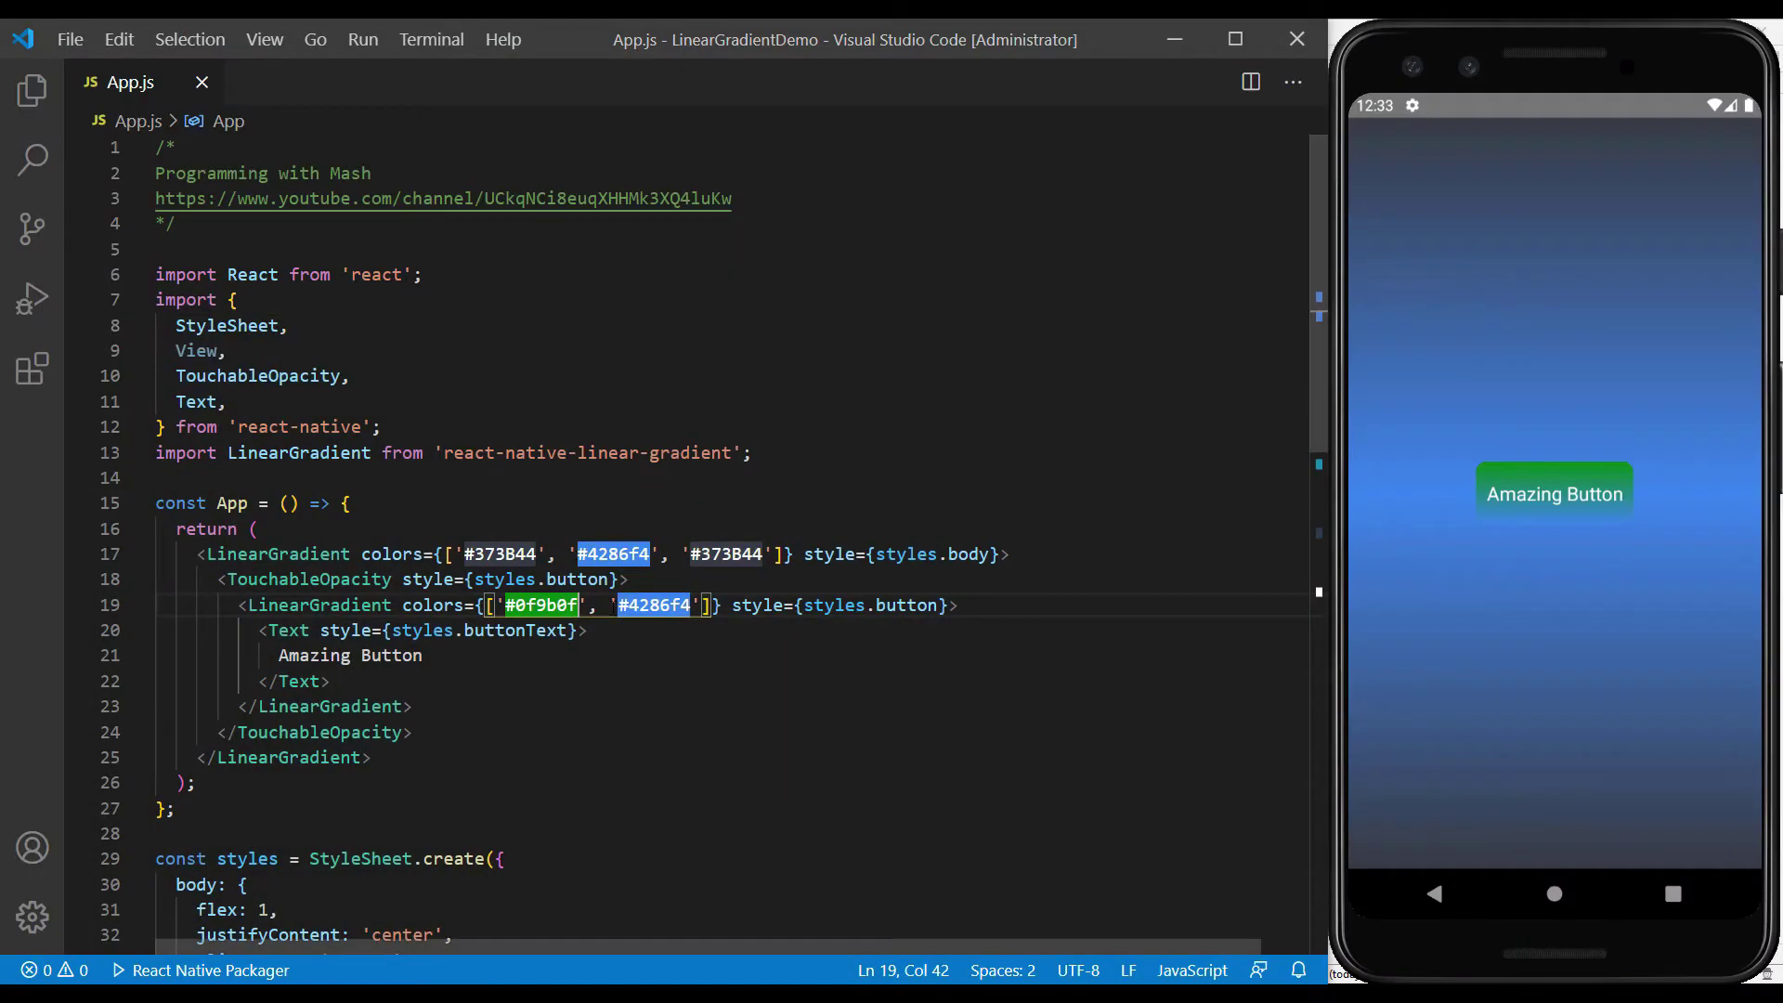
double_click(654, 604)
key(ctrl+v)
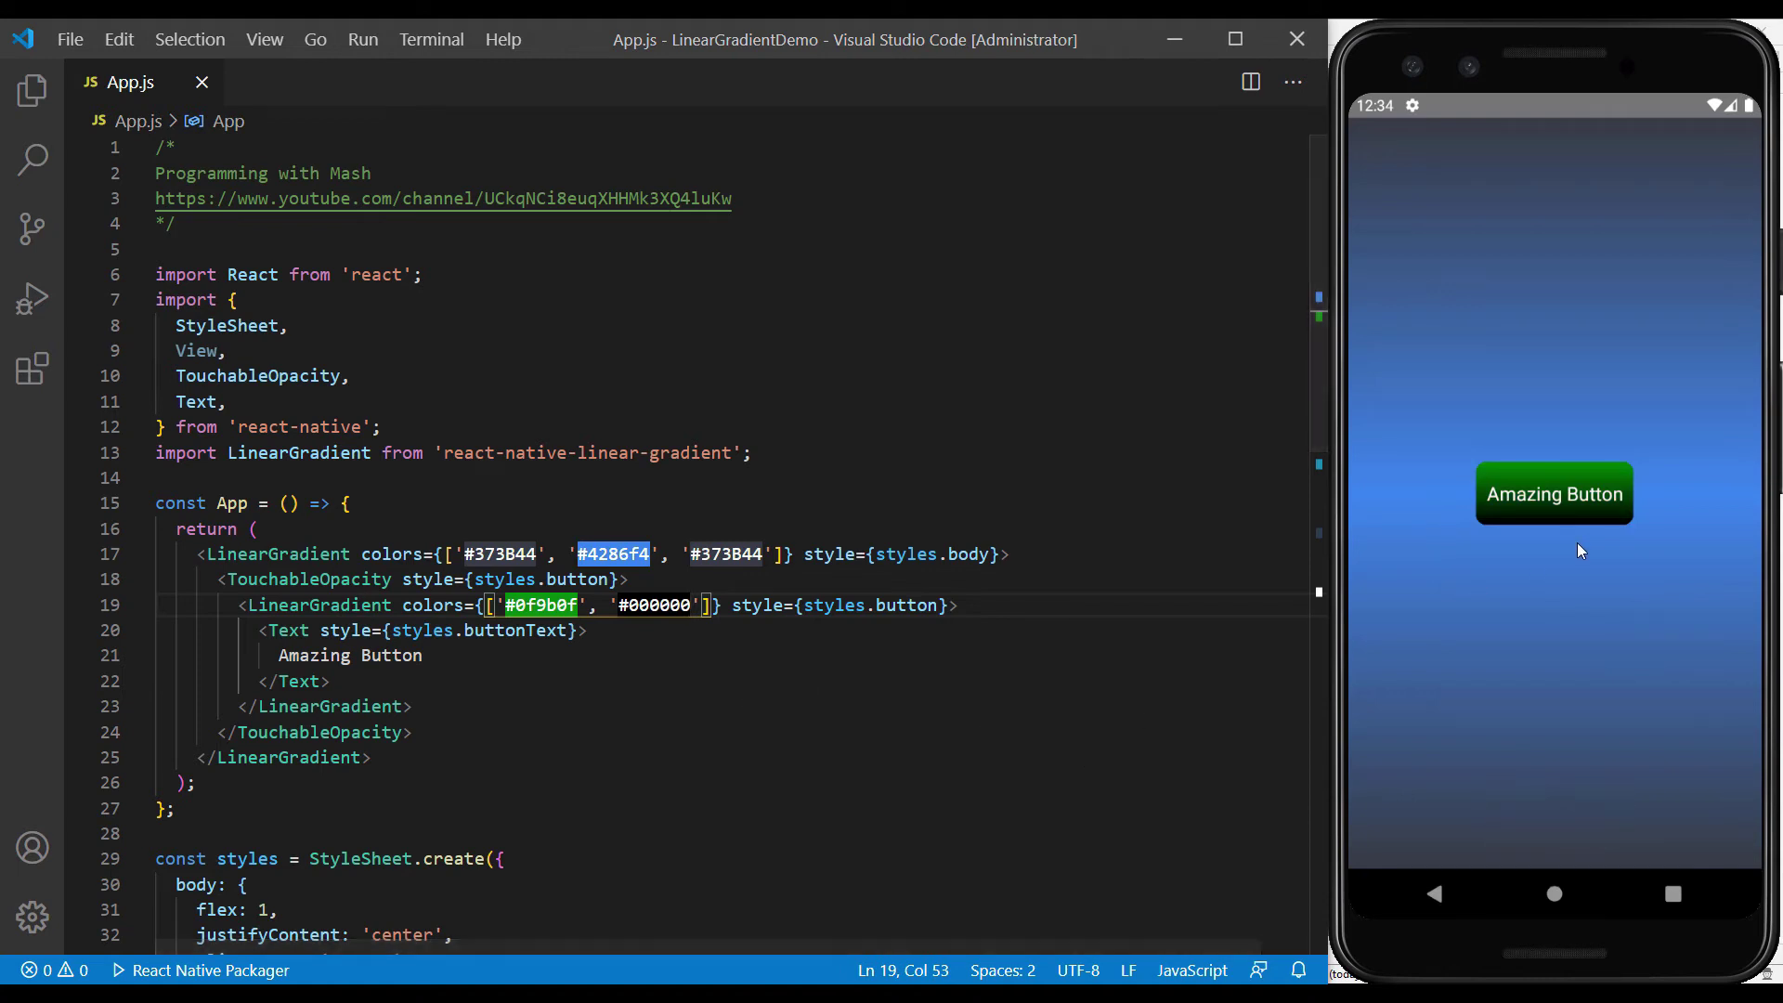
click(1586, 511)
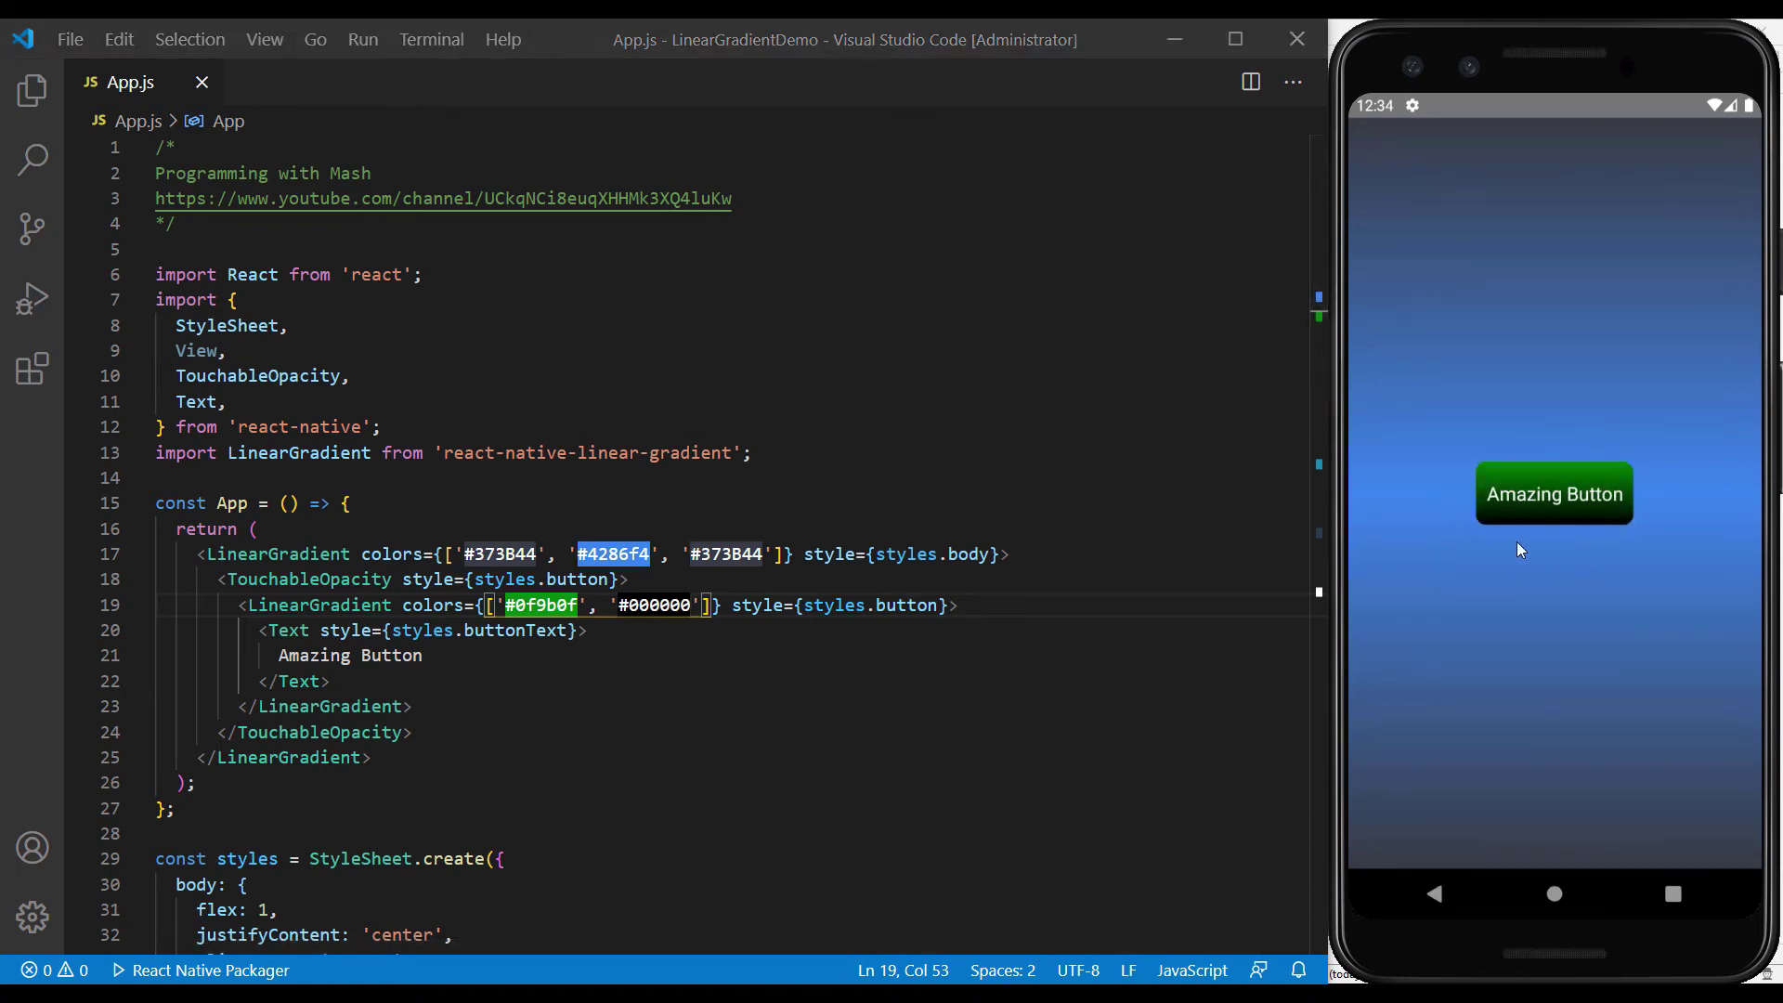
click(1563, 522)
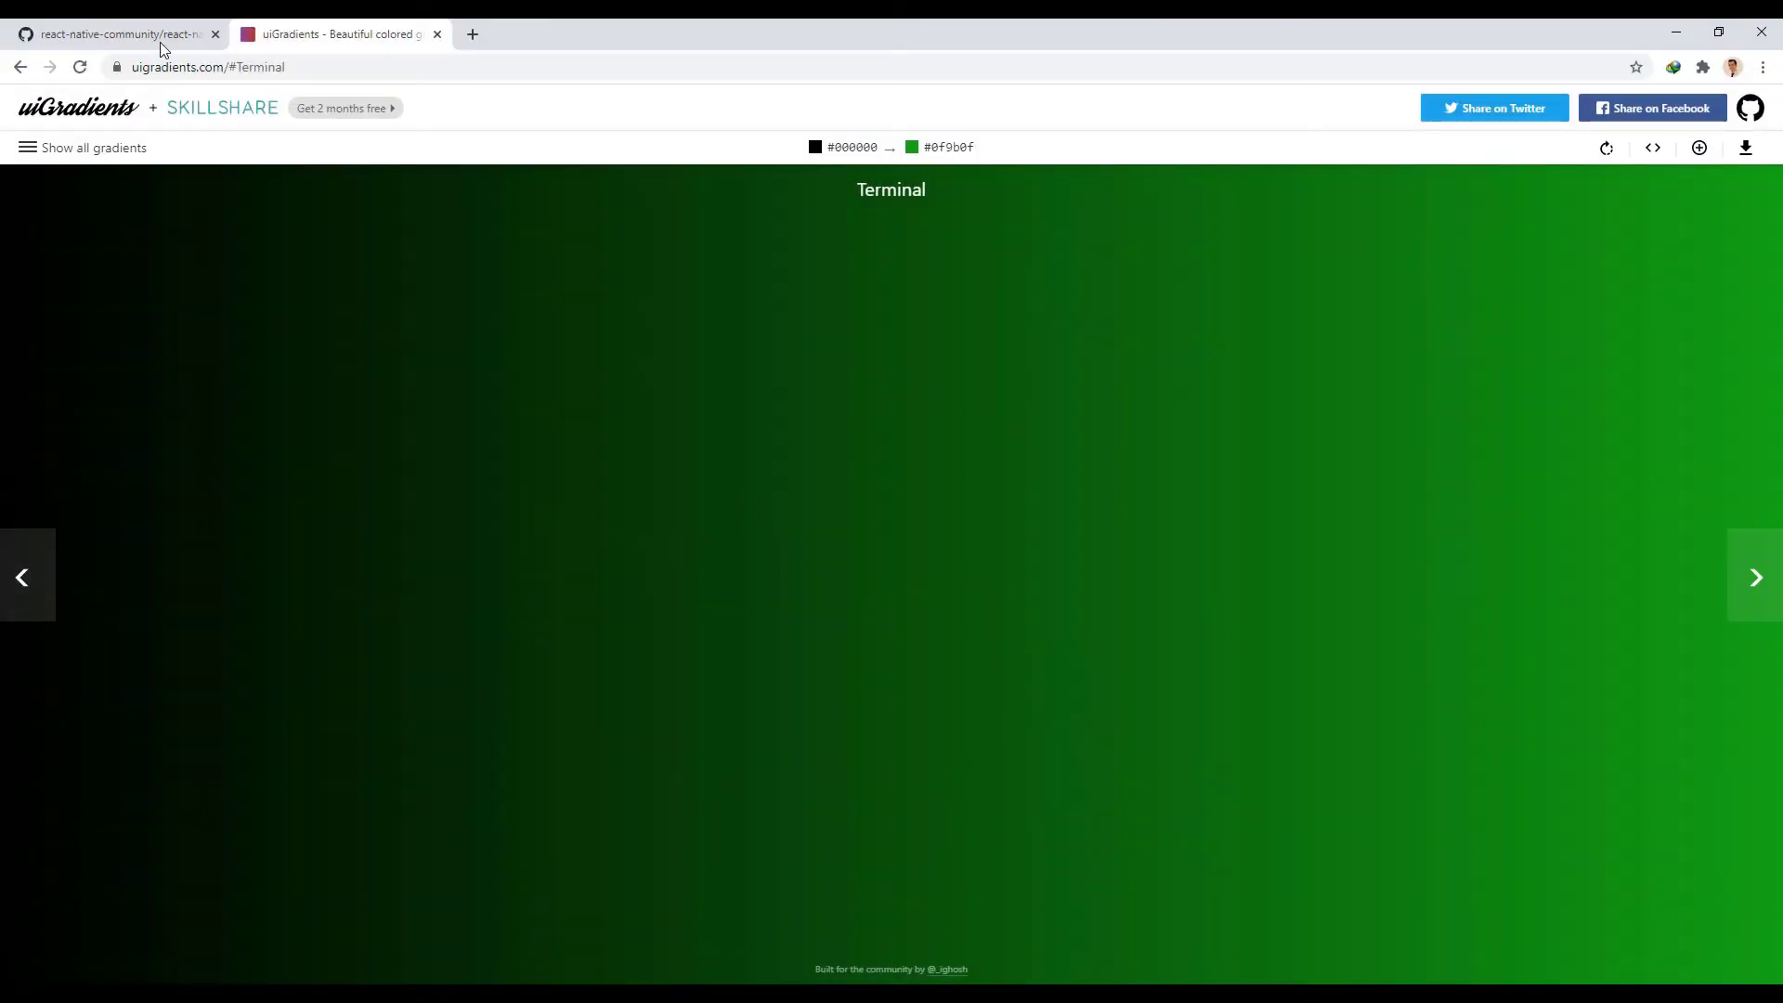
click(159, 37)
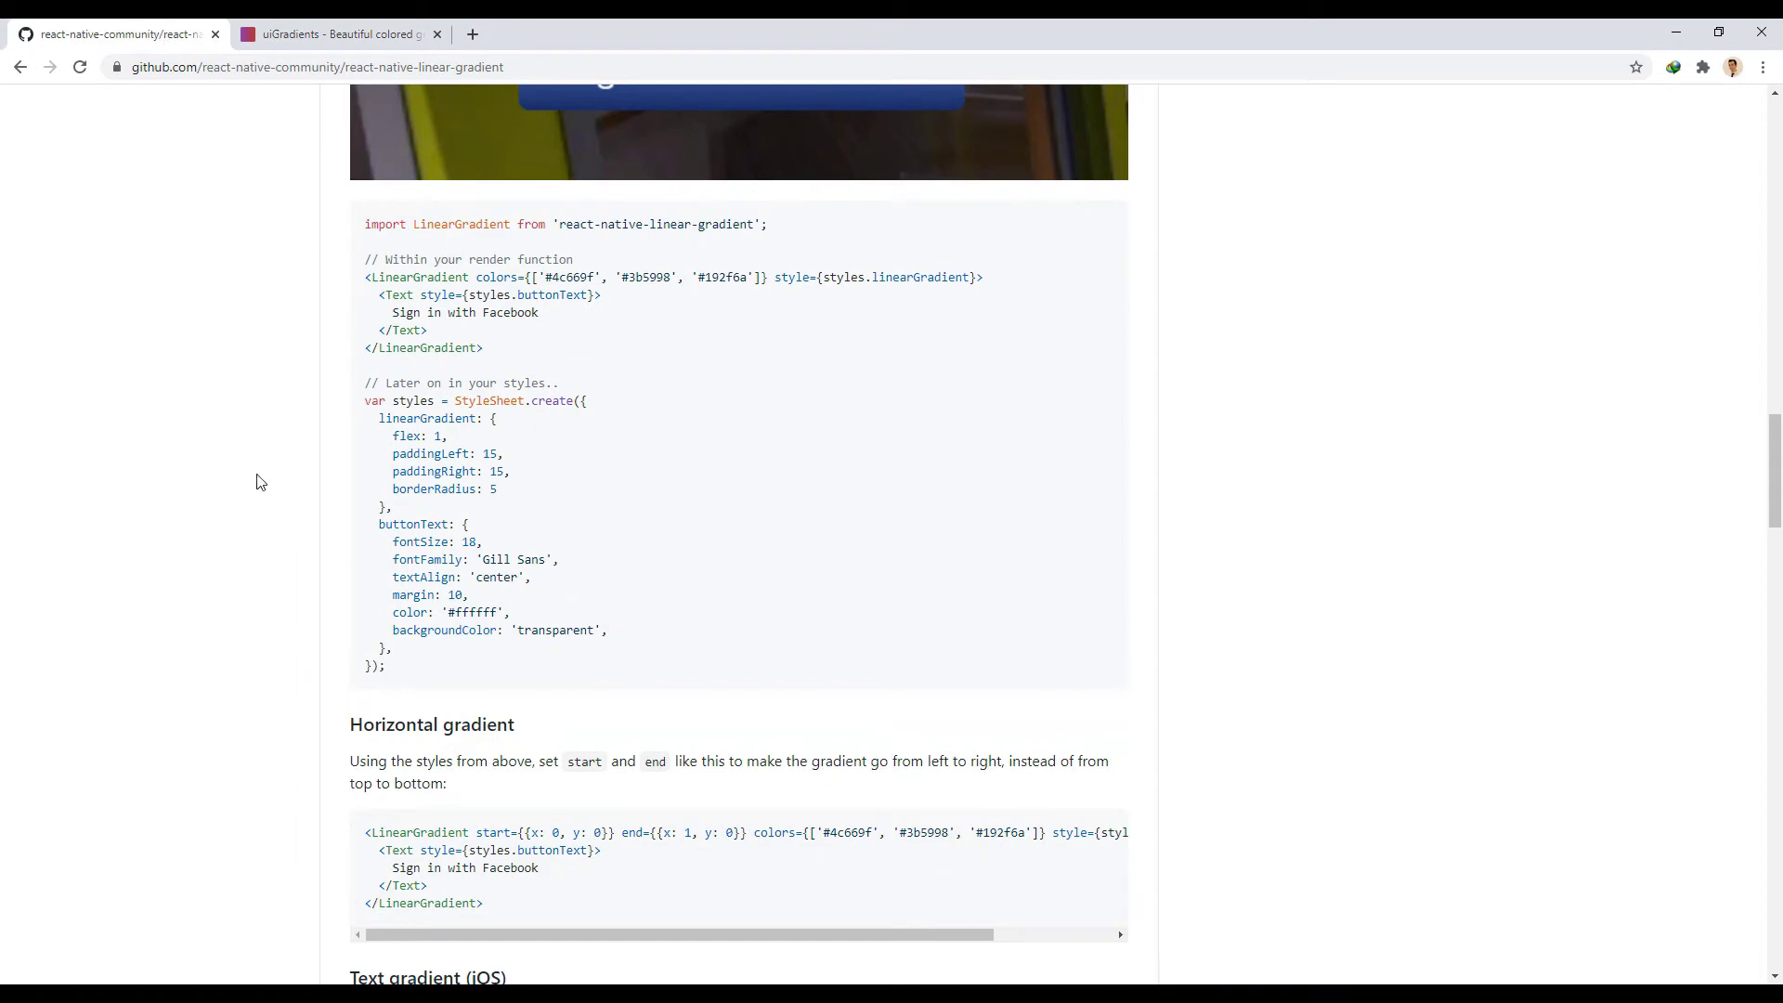
scroll(260, 479, down, 3)
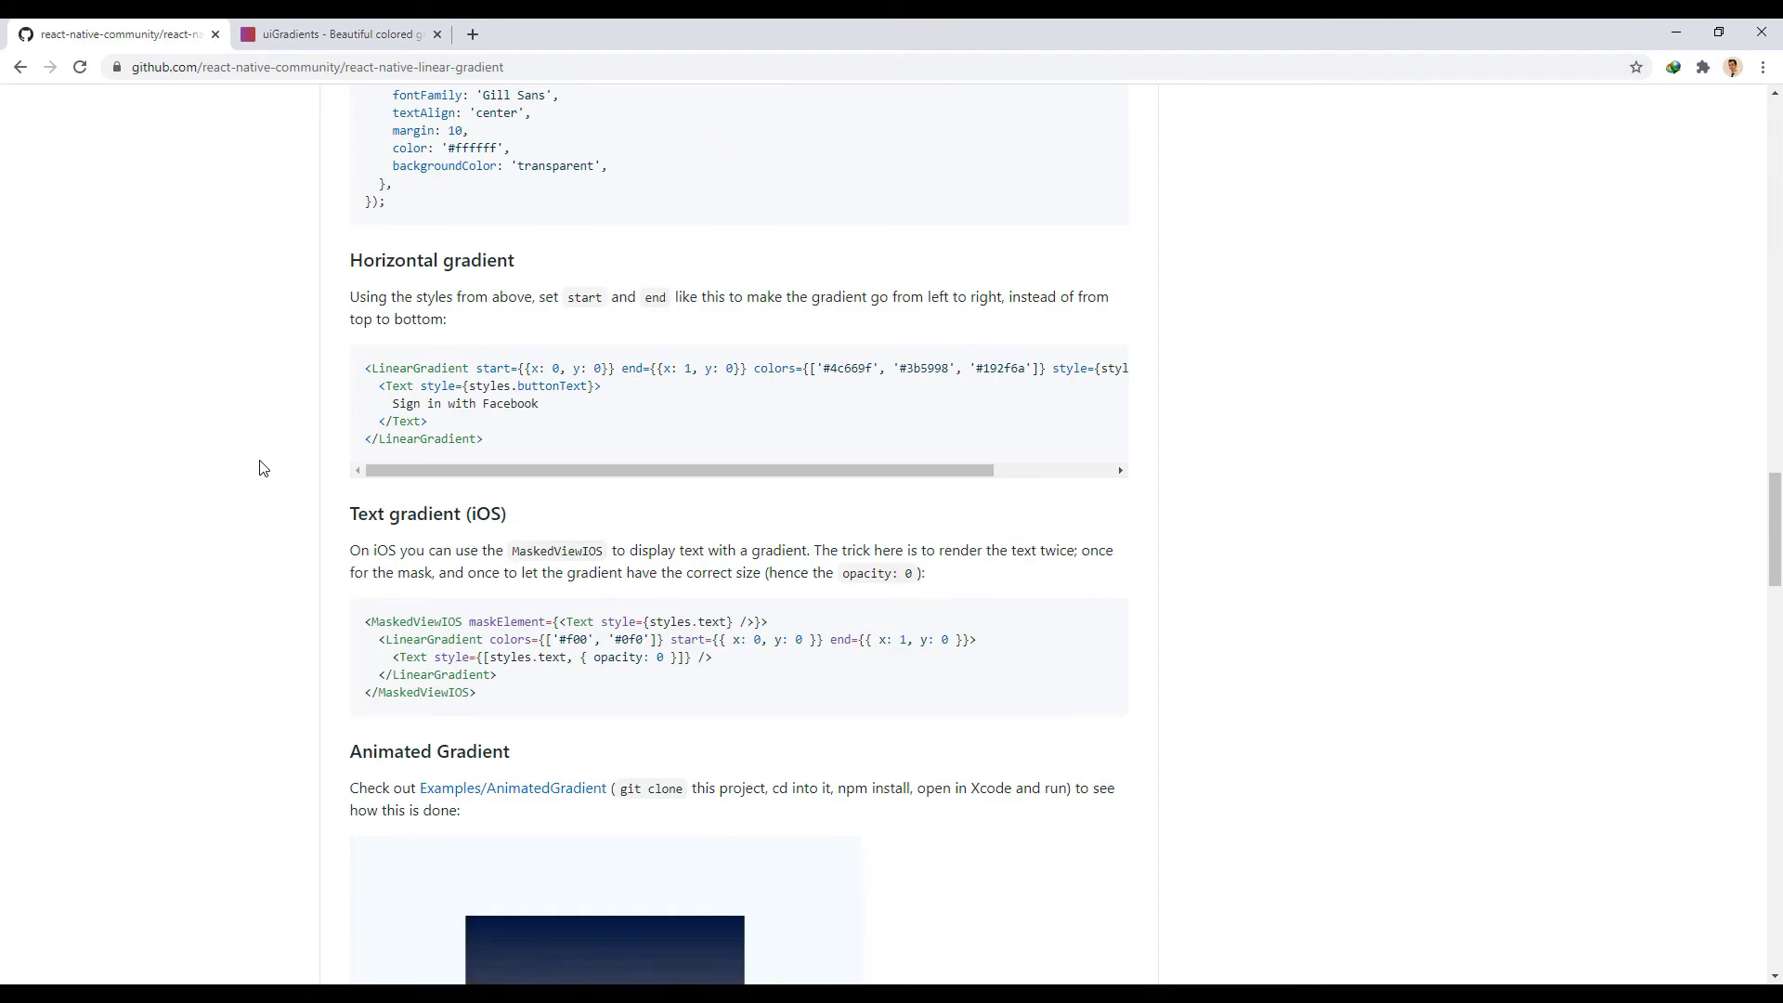
scroll(259, 468, up, 1)
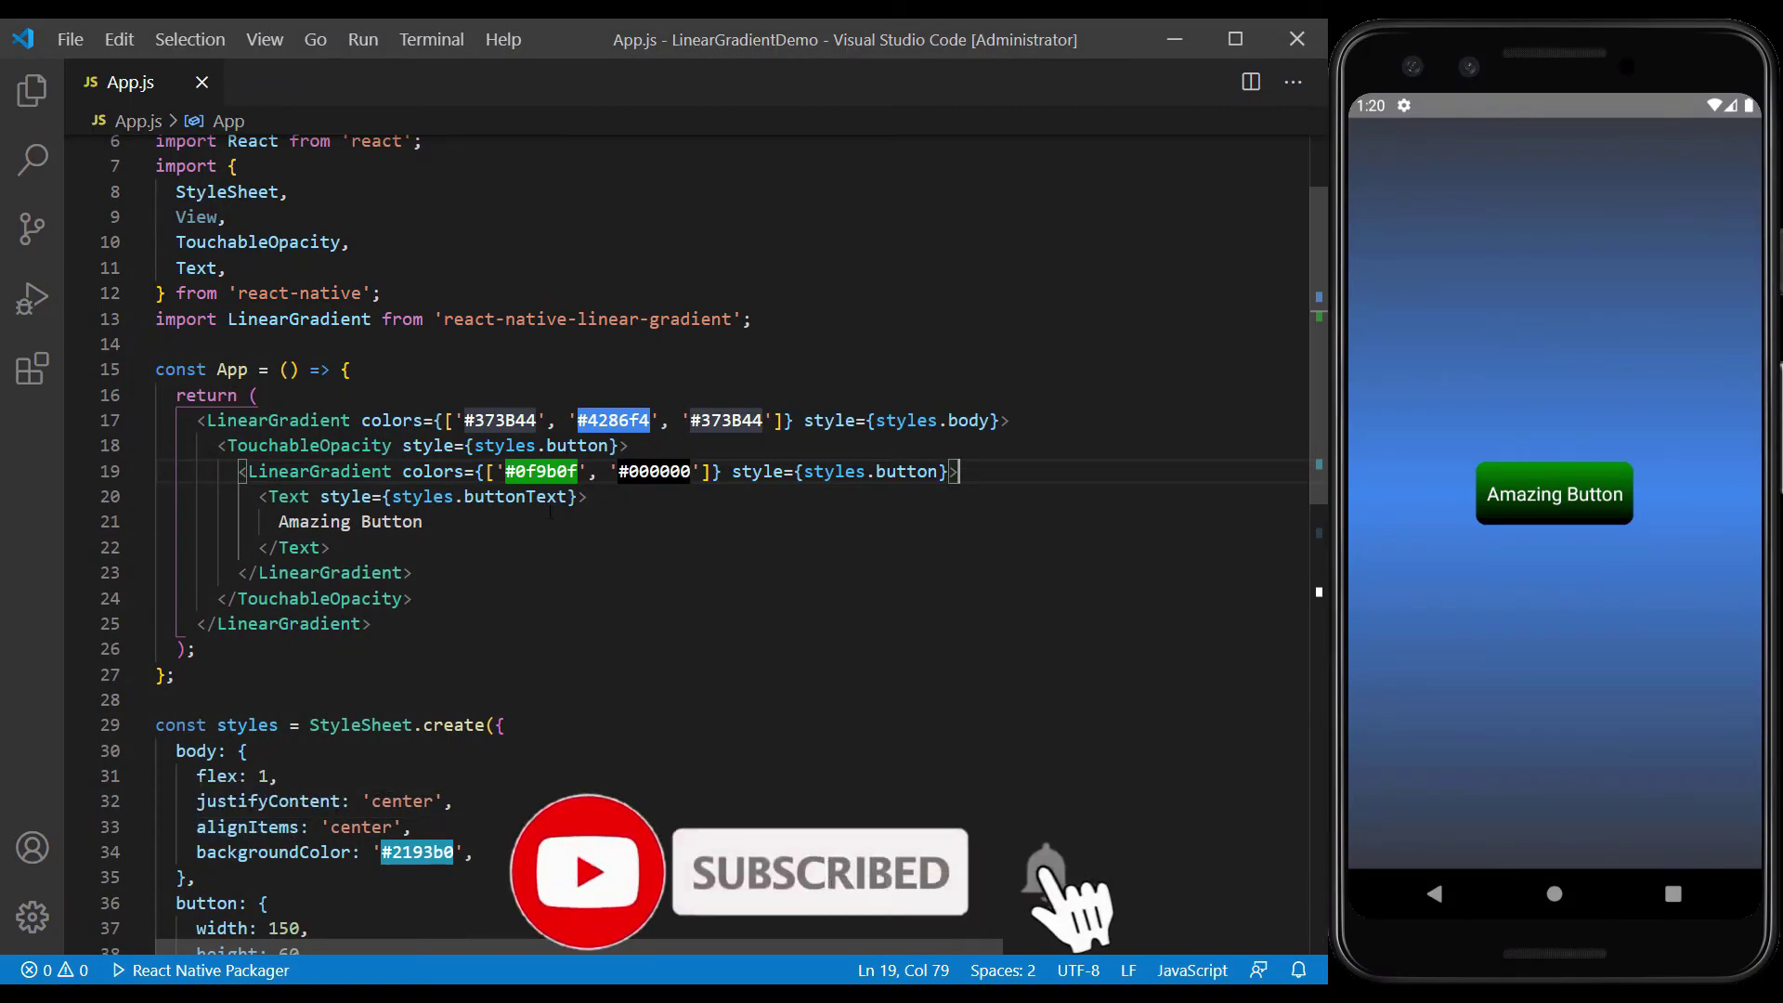
Put the LinearGradient's colors, style and closing bracket on separate lines.
click(402, 472)
key(Return)
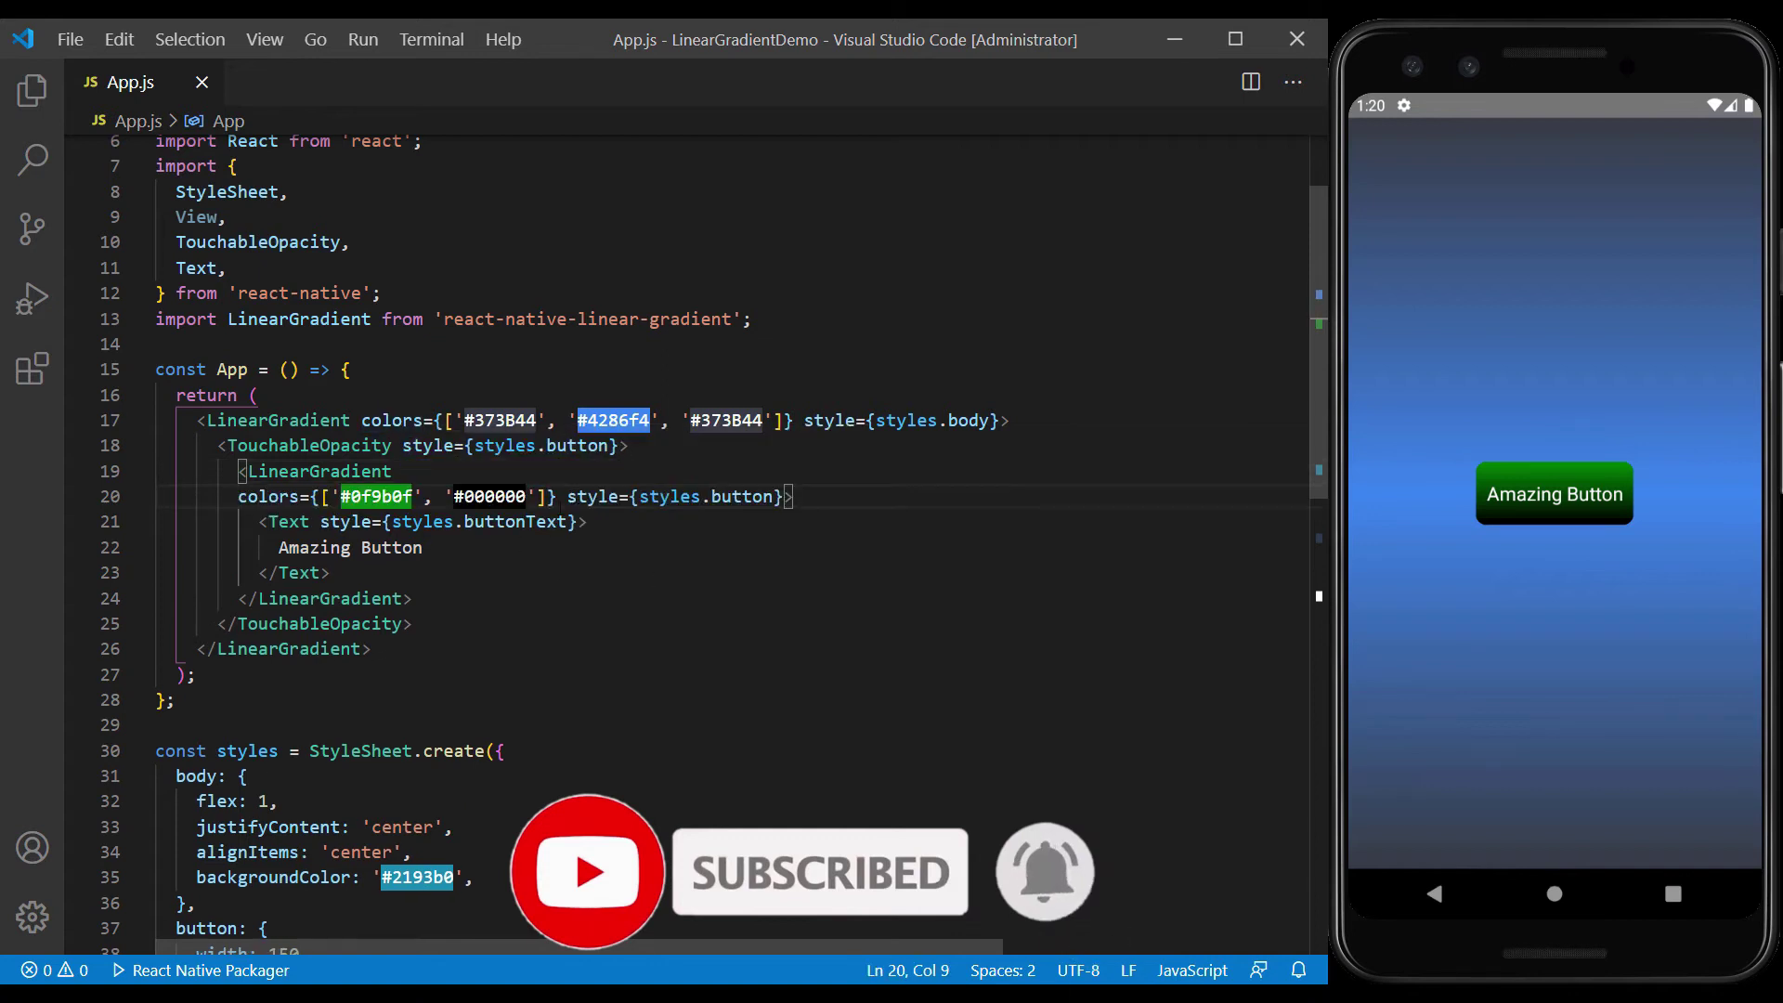
click(578, 496)
key(Return)
click(454, 521)
key(Return)
Add a start={{x:0.0, y:0.0}} prop to the LinearGradient, checking the library README.
click(422, 472)
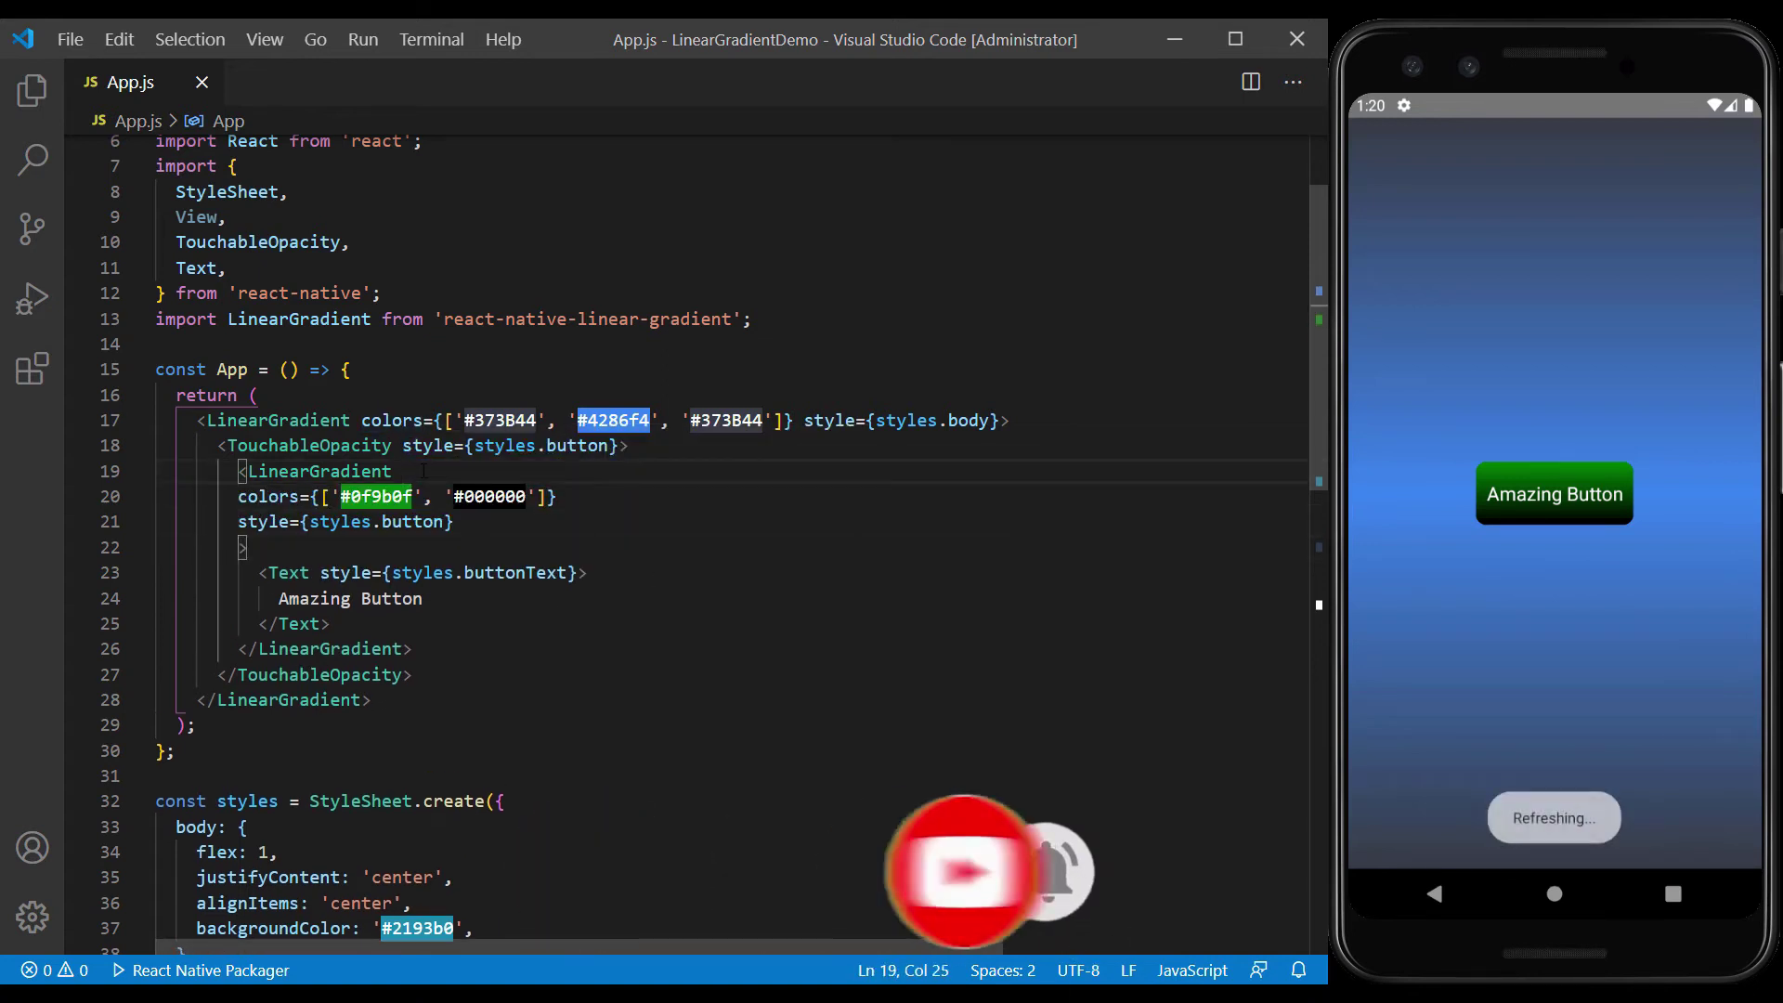
key(Return)
text(start)
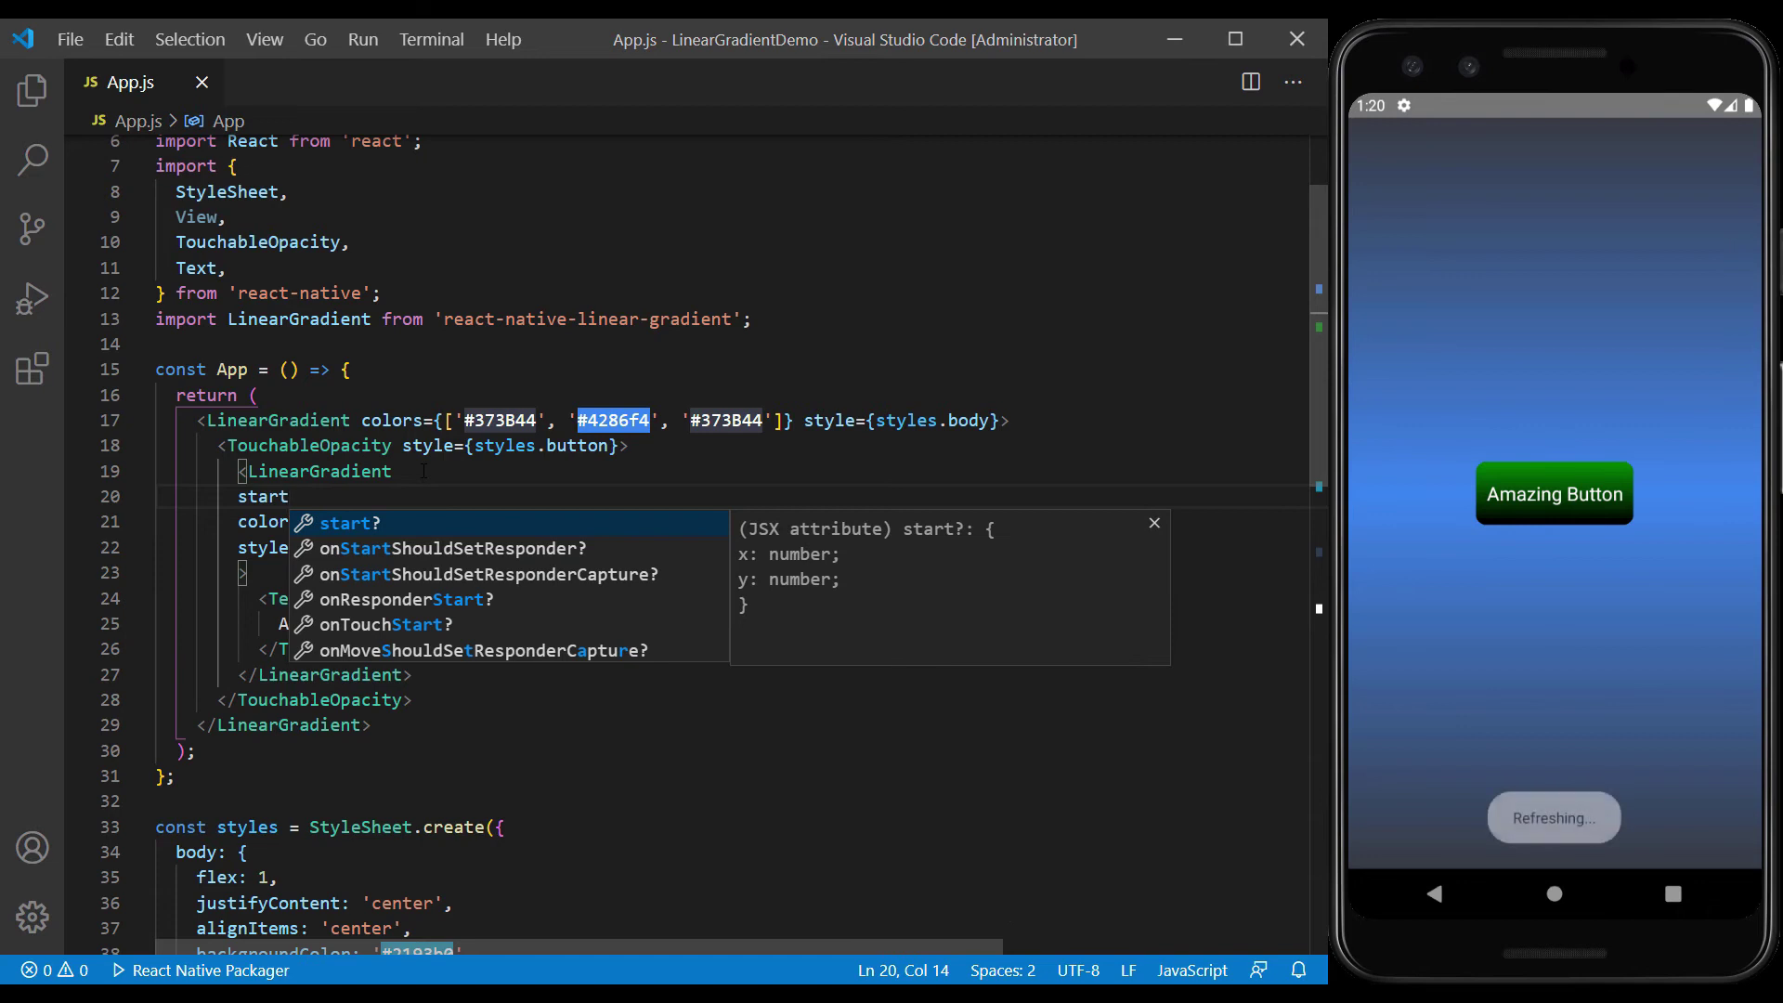
key(Return)
text({{)
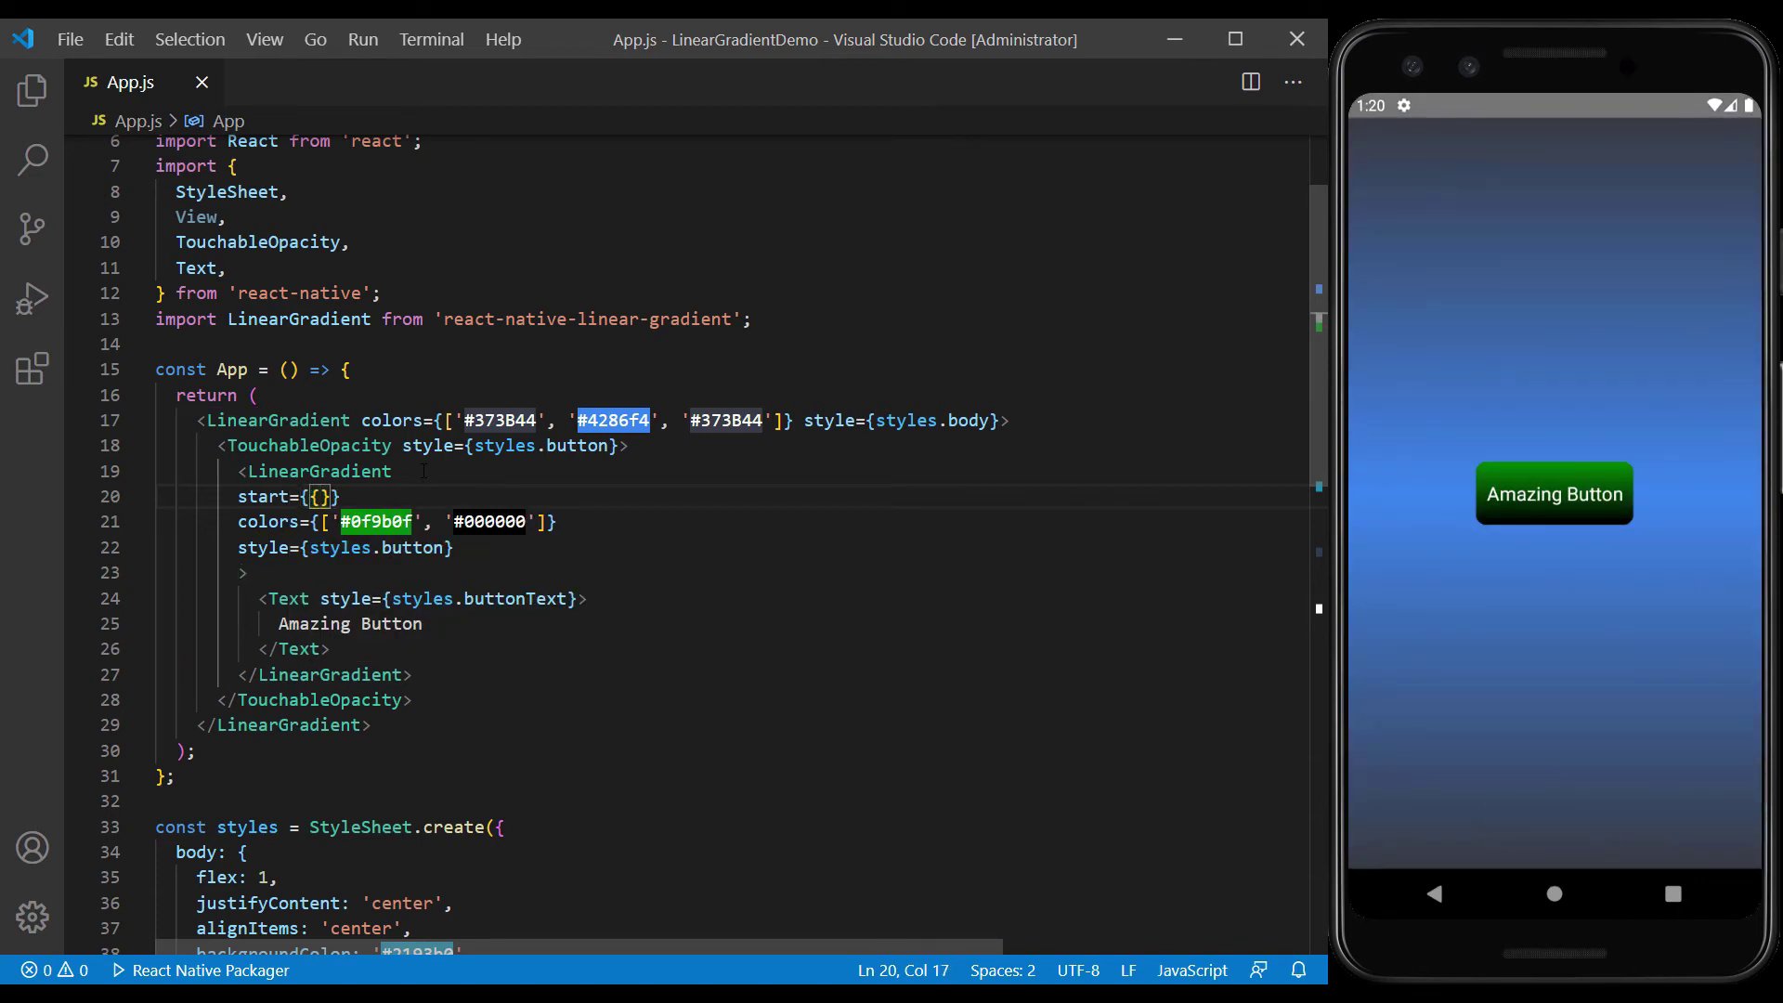
text(x:)
text(0.0)
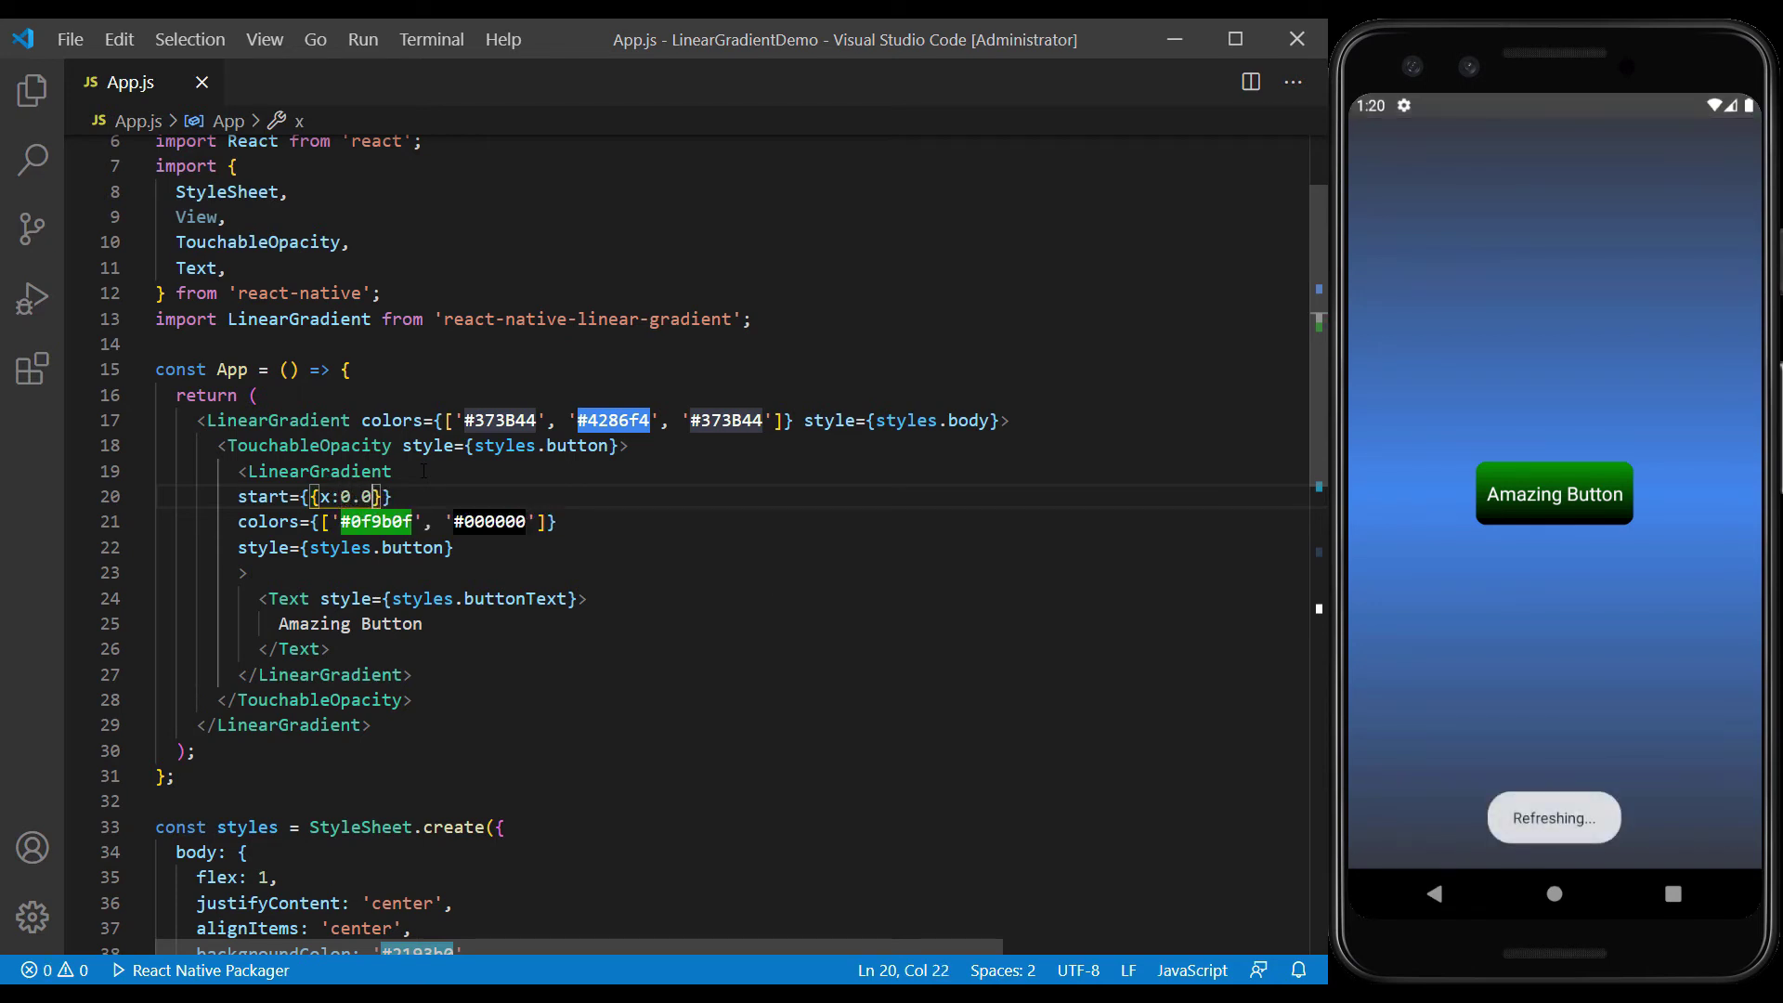
text(,)
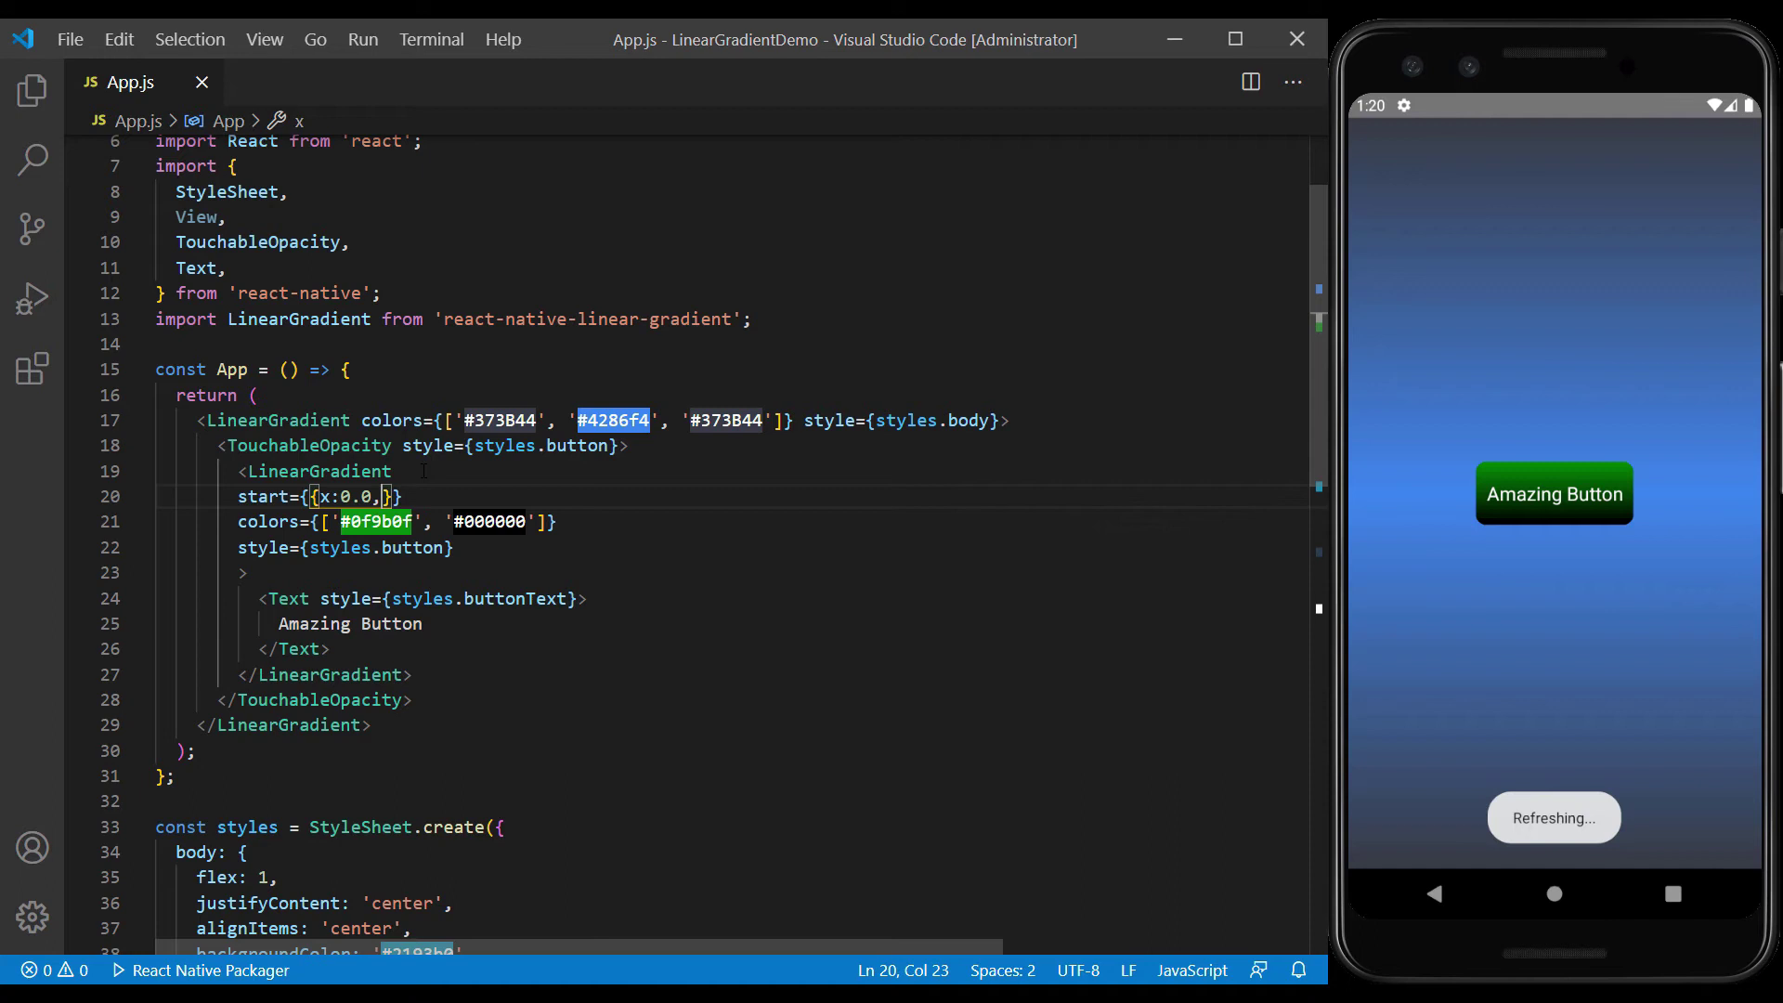
text( y)
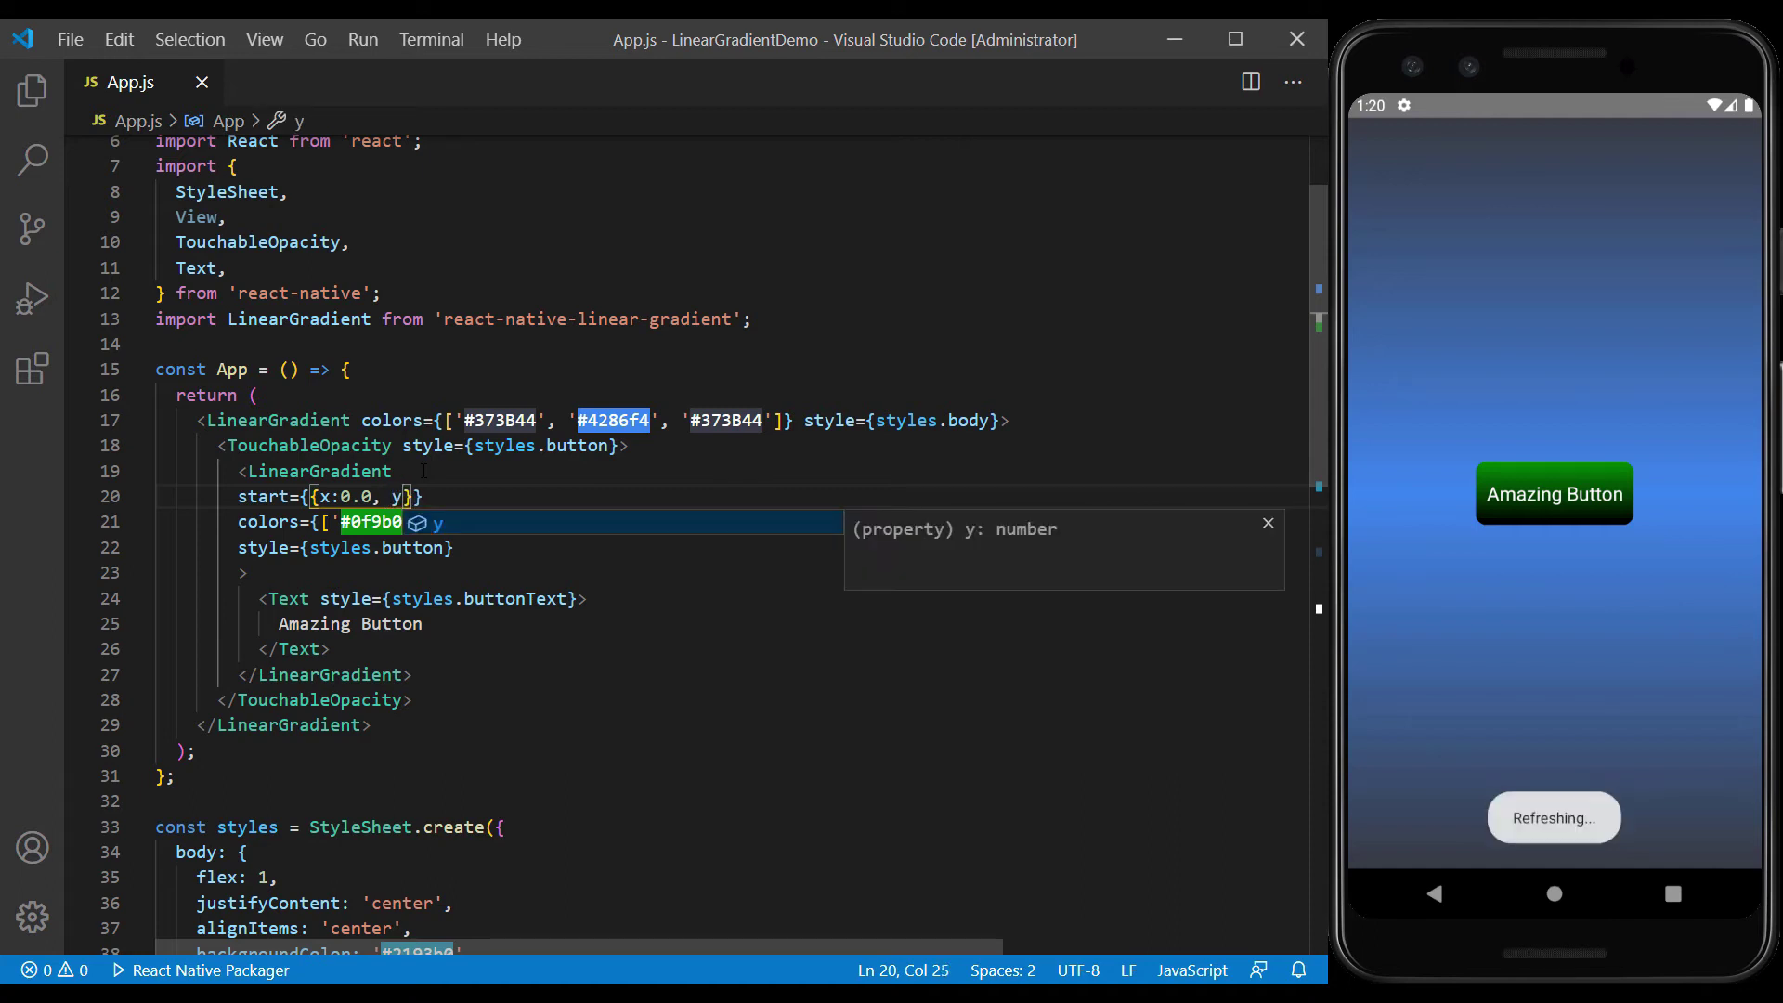
text(:0.0)
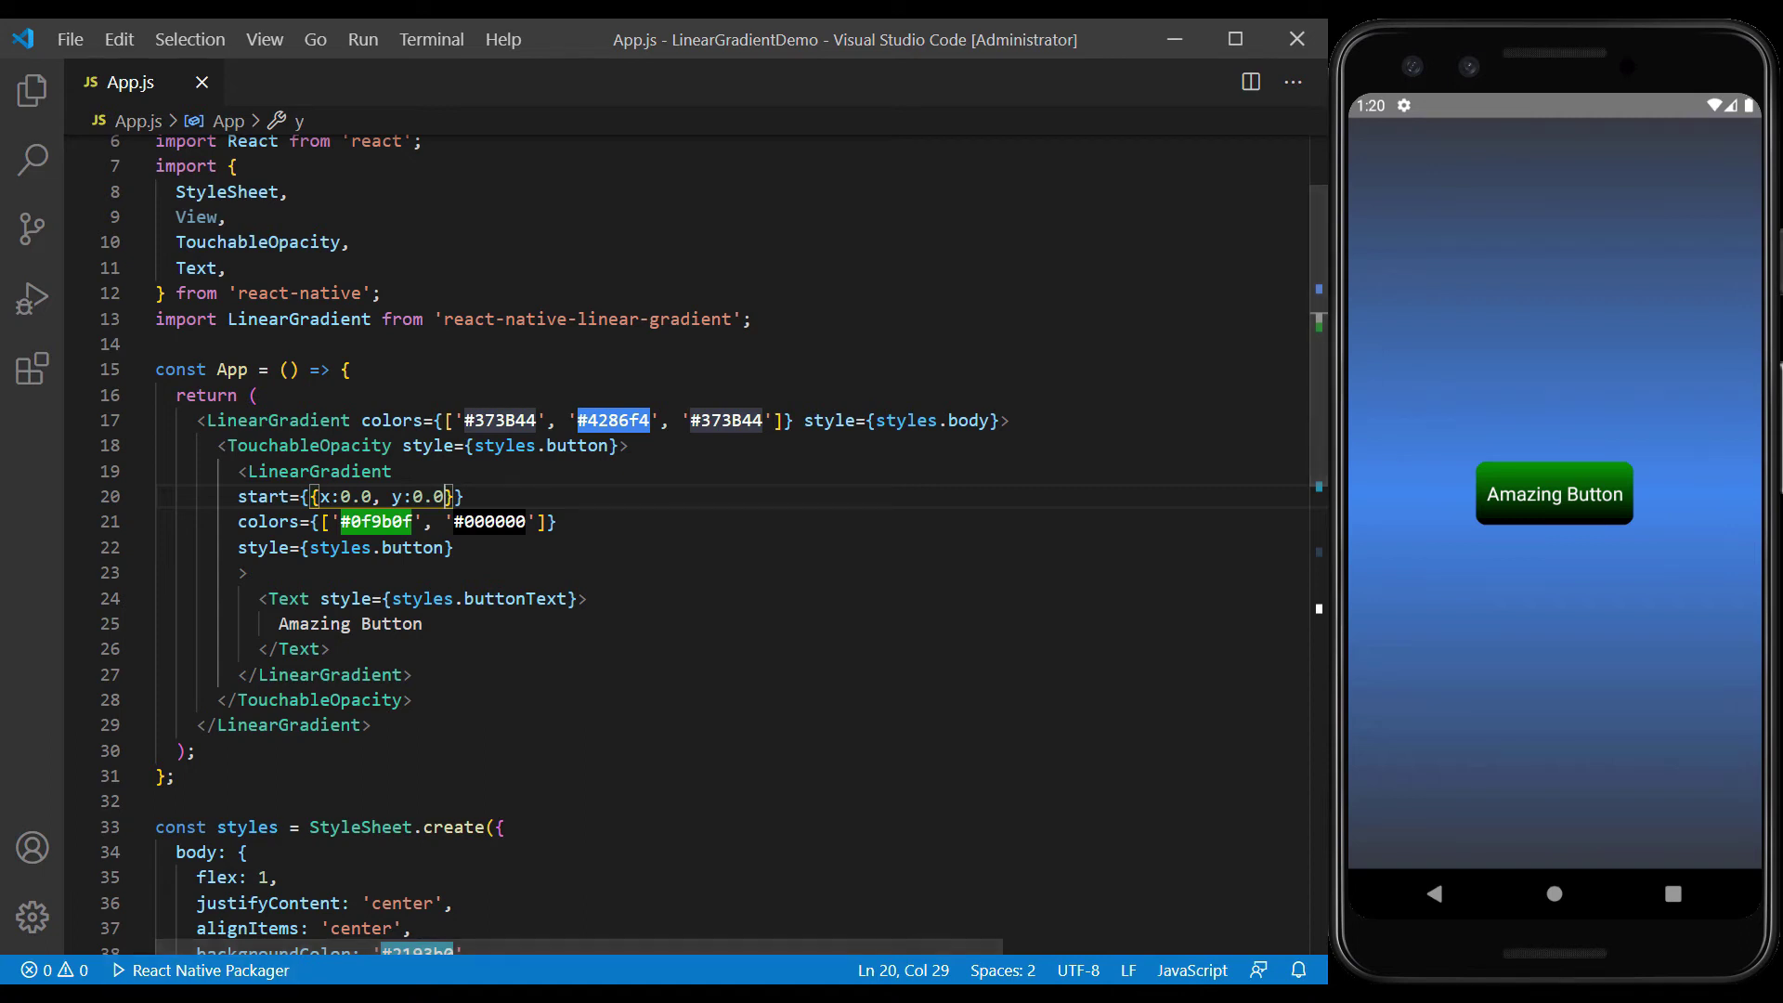
key(alt+Tab)
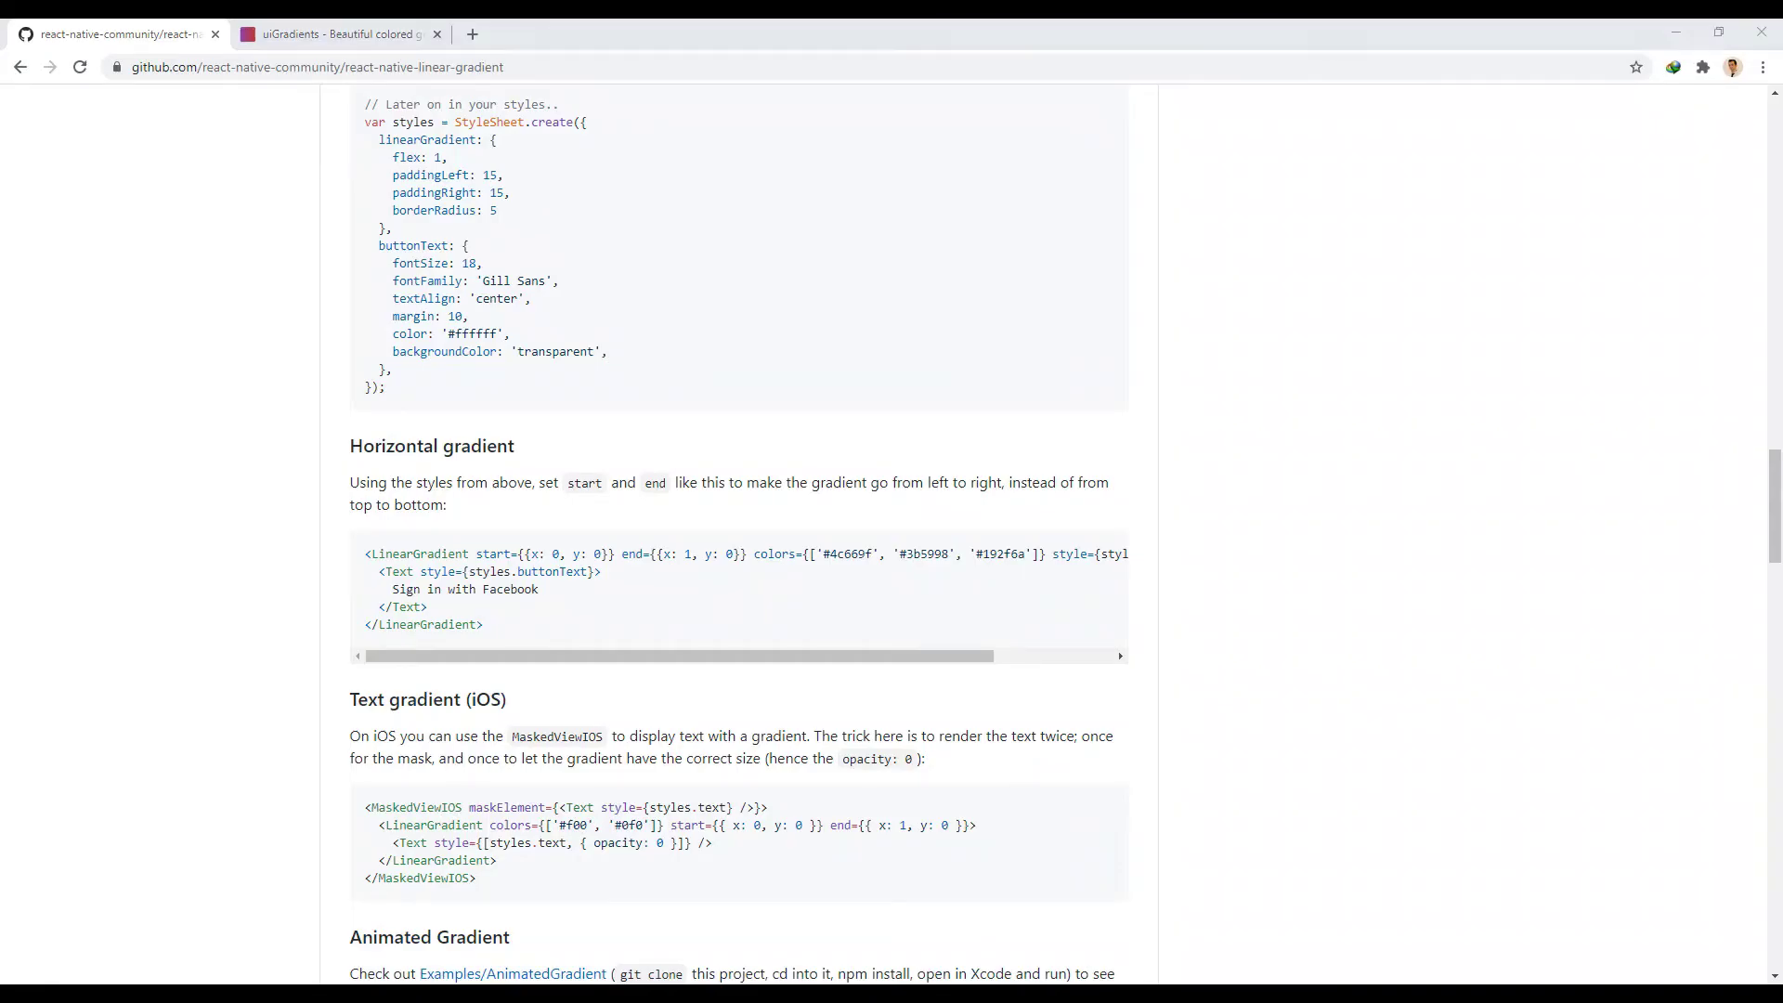
key(alt+Tab)
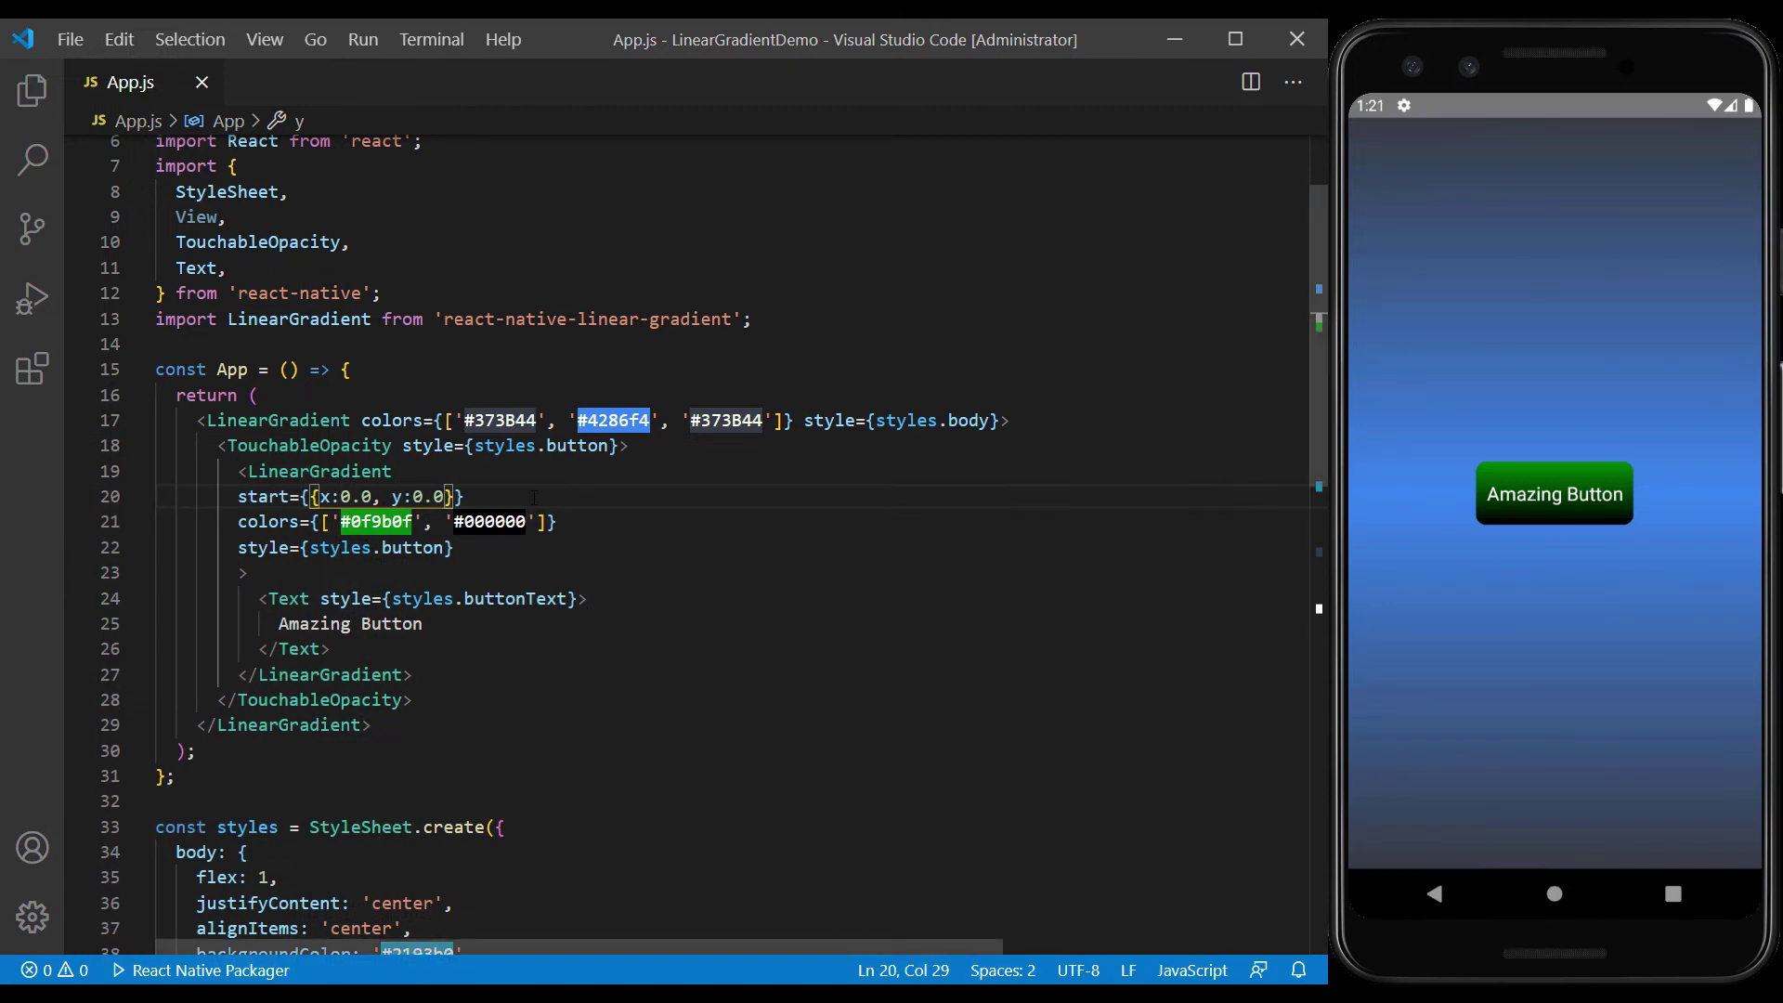
key(End)
Add end={{ x: 1.0, y: 0.0 }}, save, and reload the app from Metro.
key(Return)
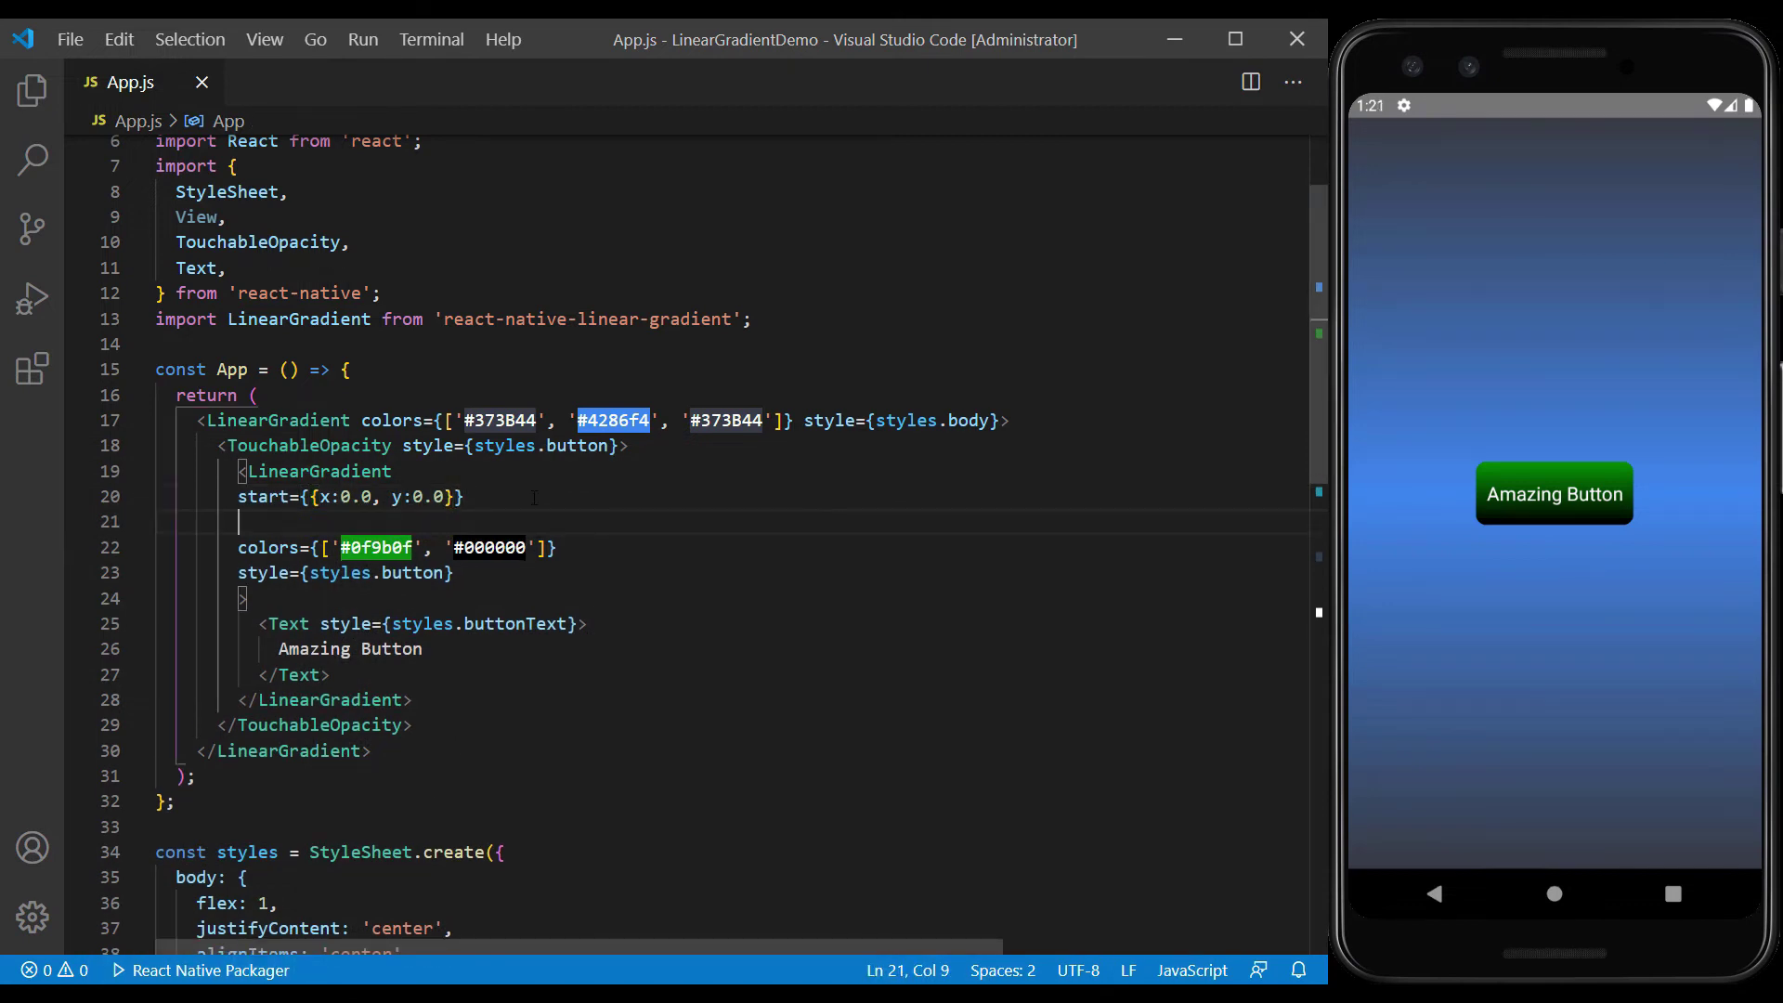
text(end={)
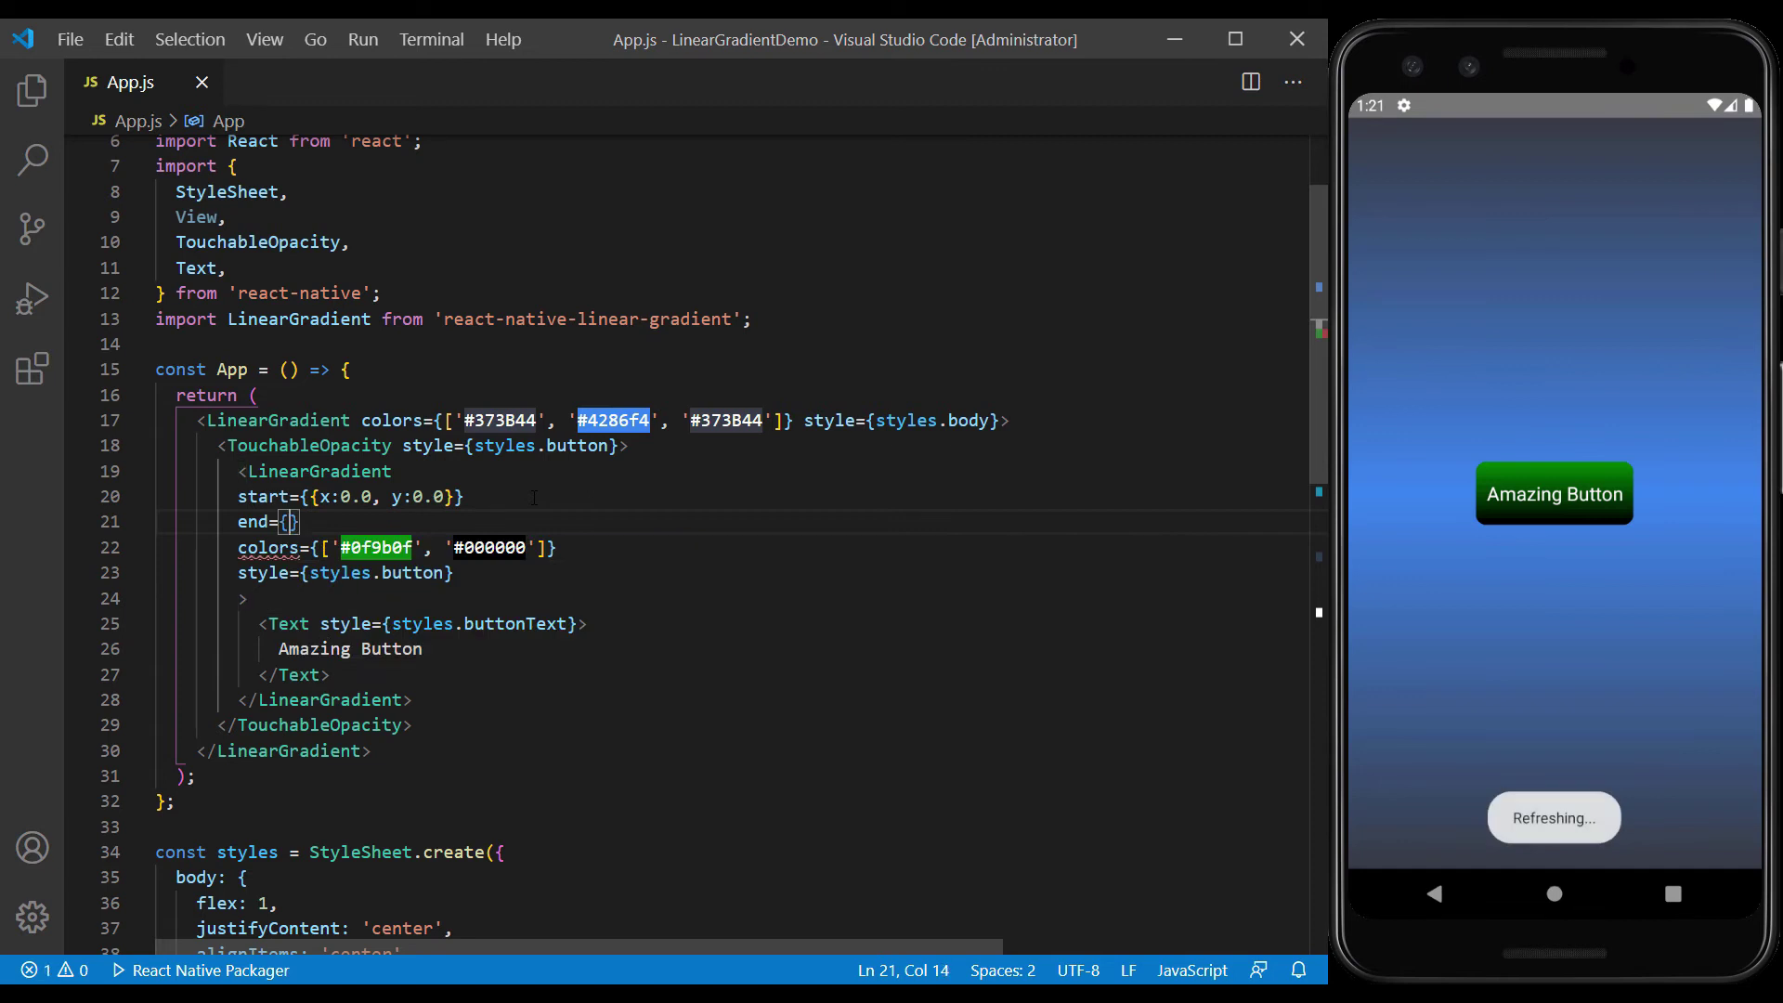
text({)
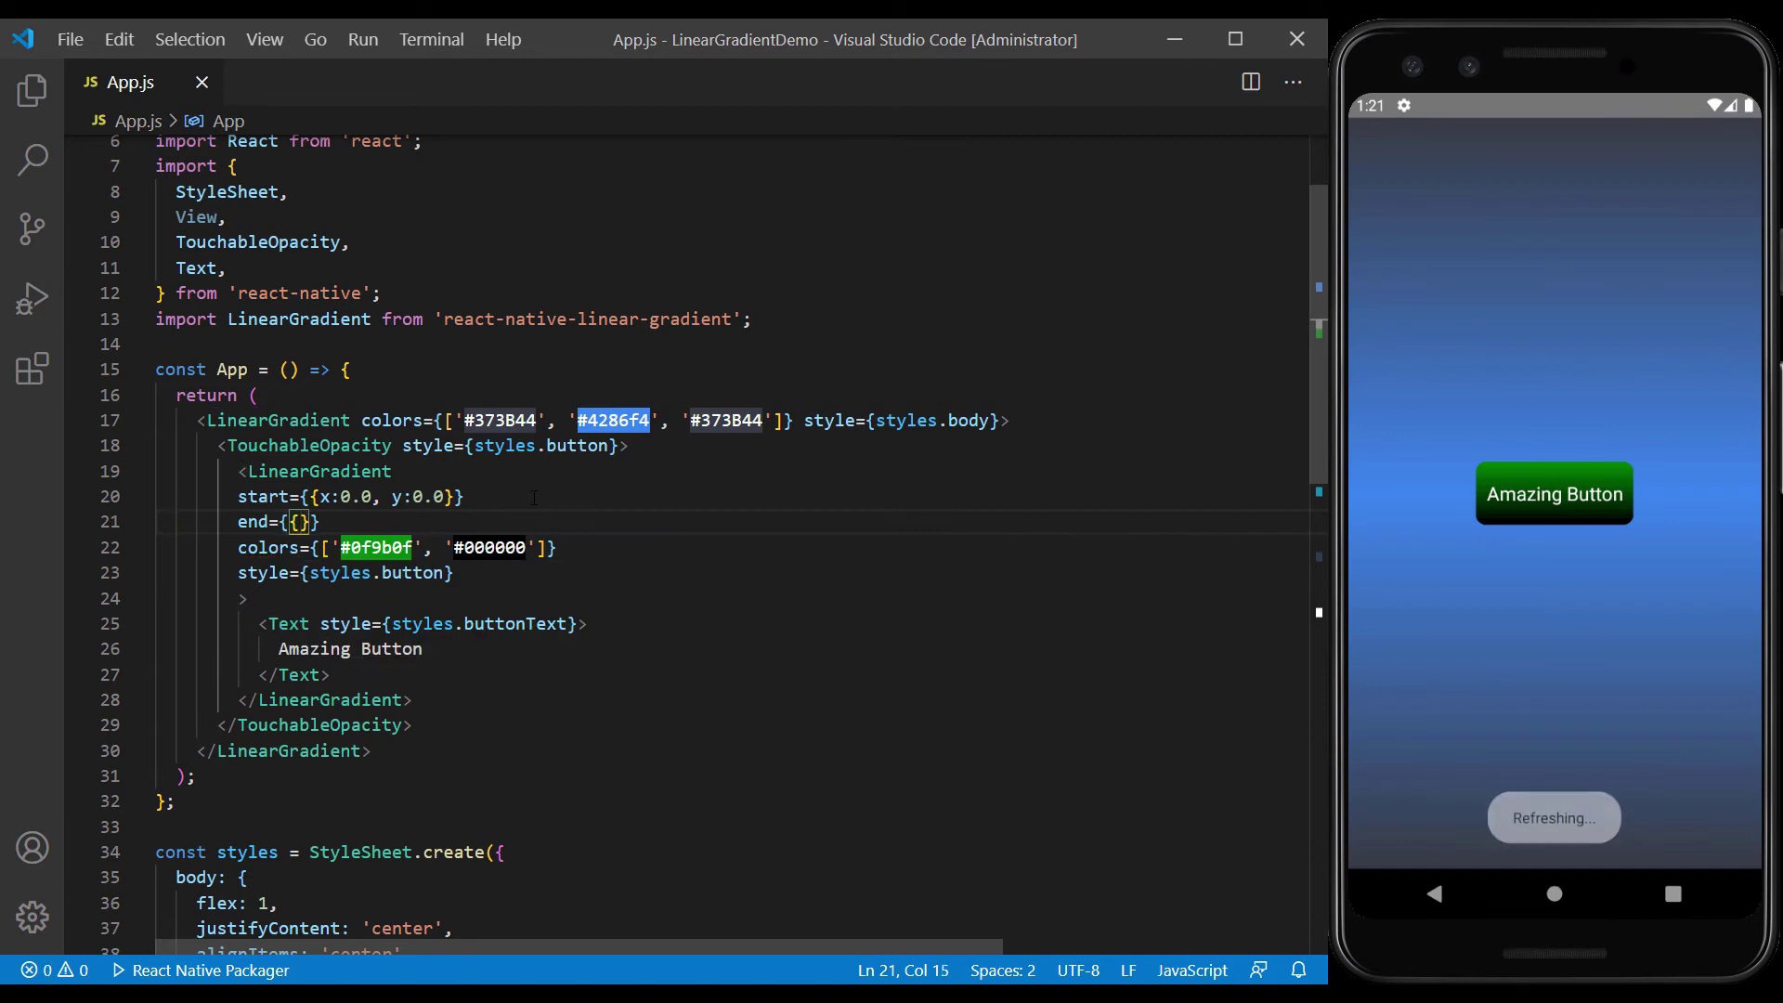
text(x:)
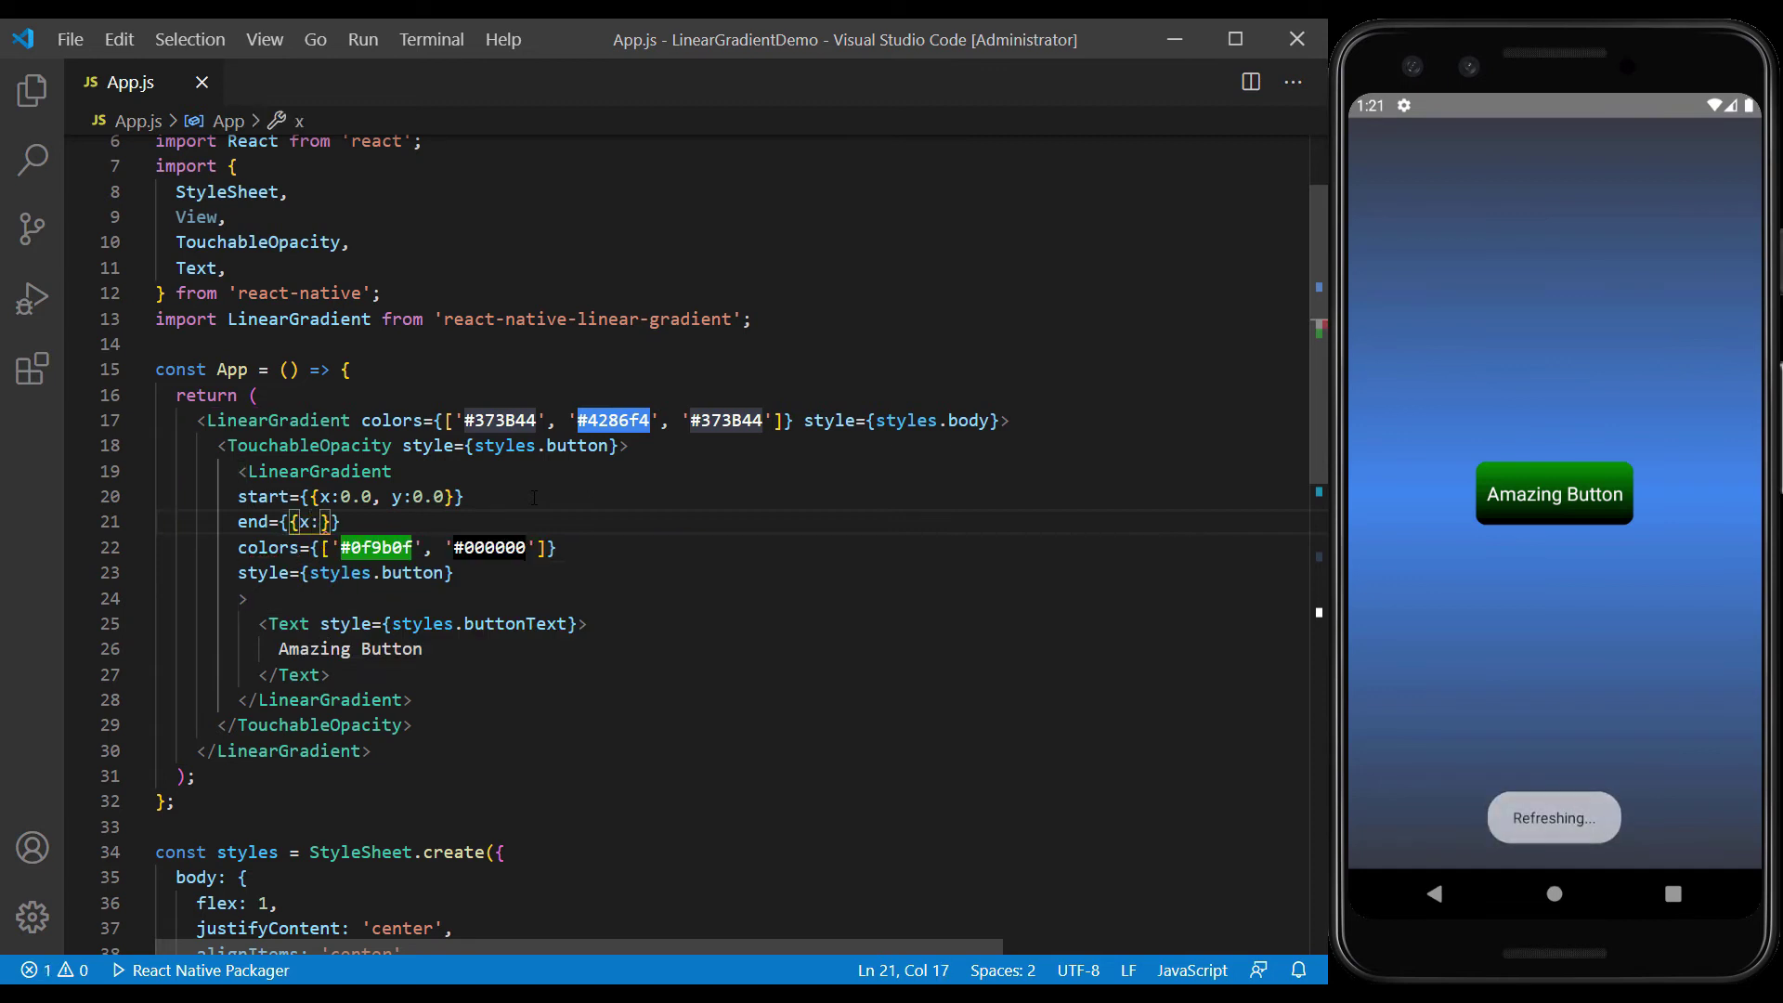
text(1.0)
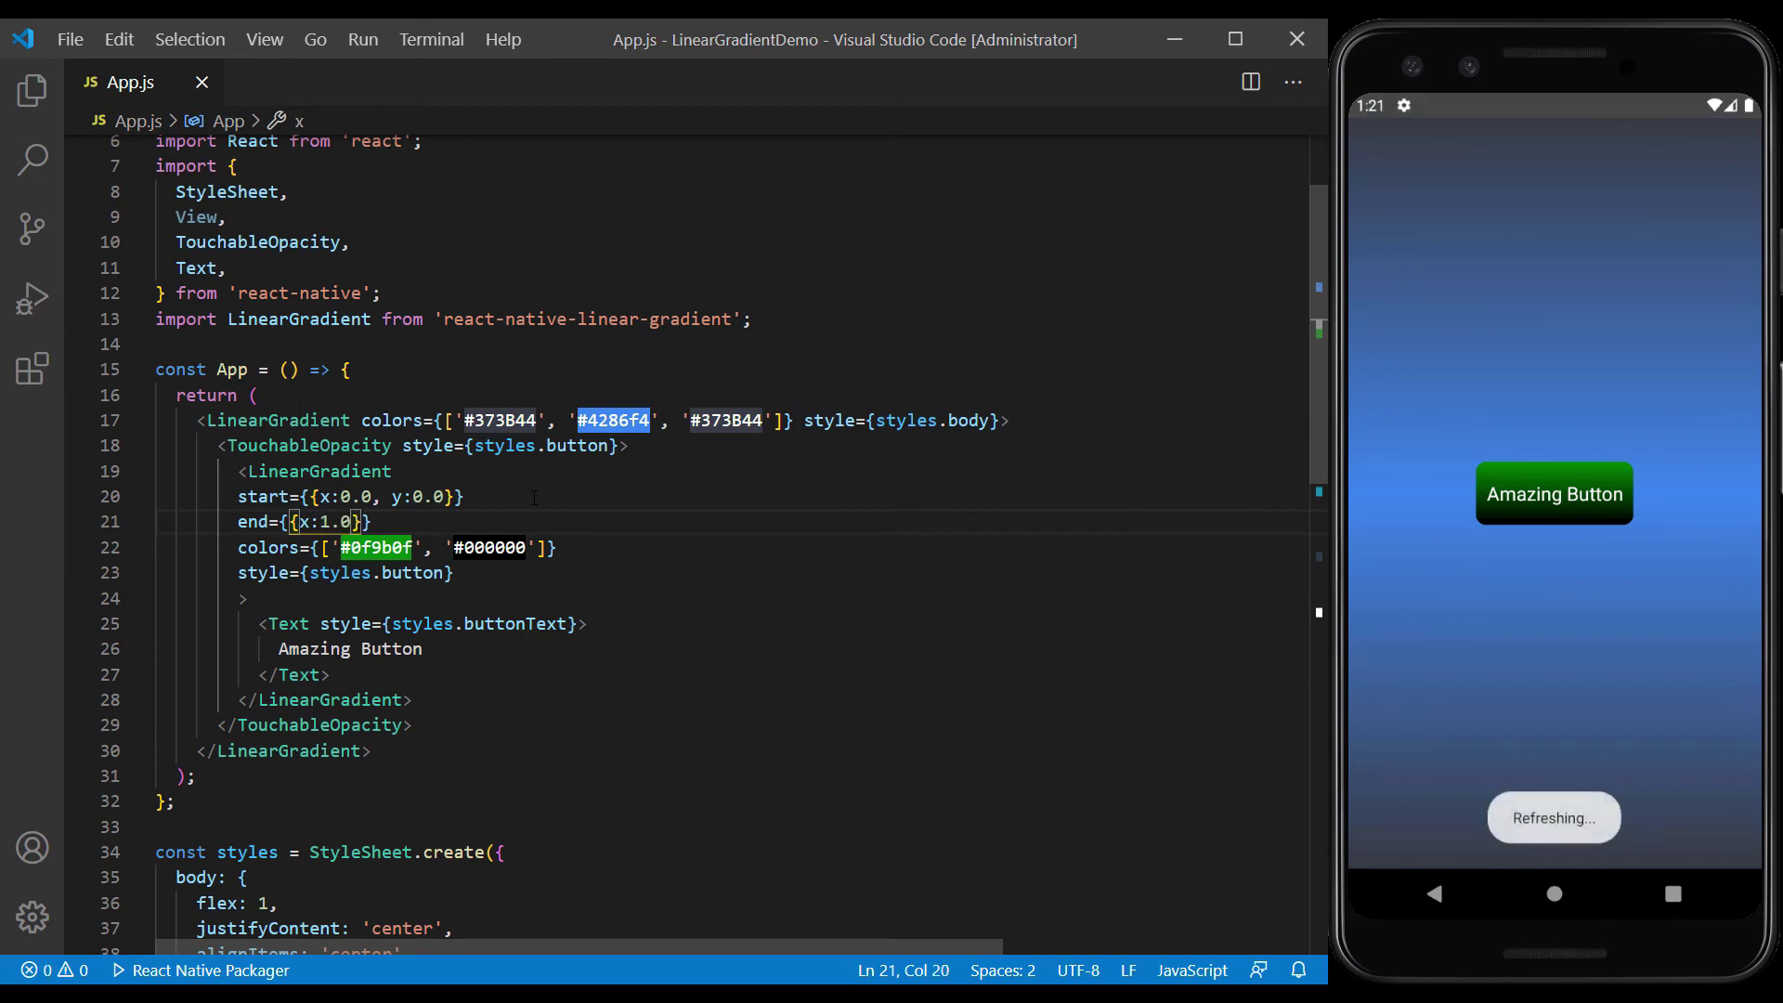
text(, )
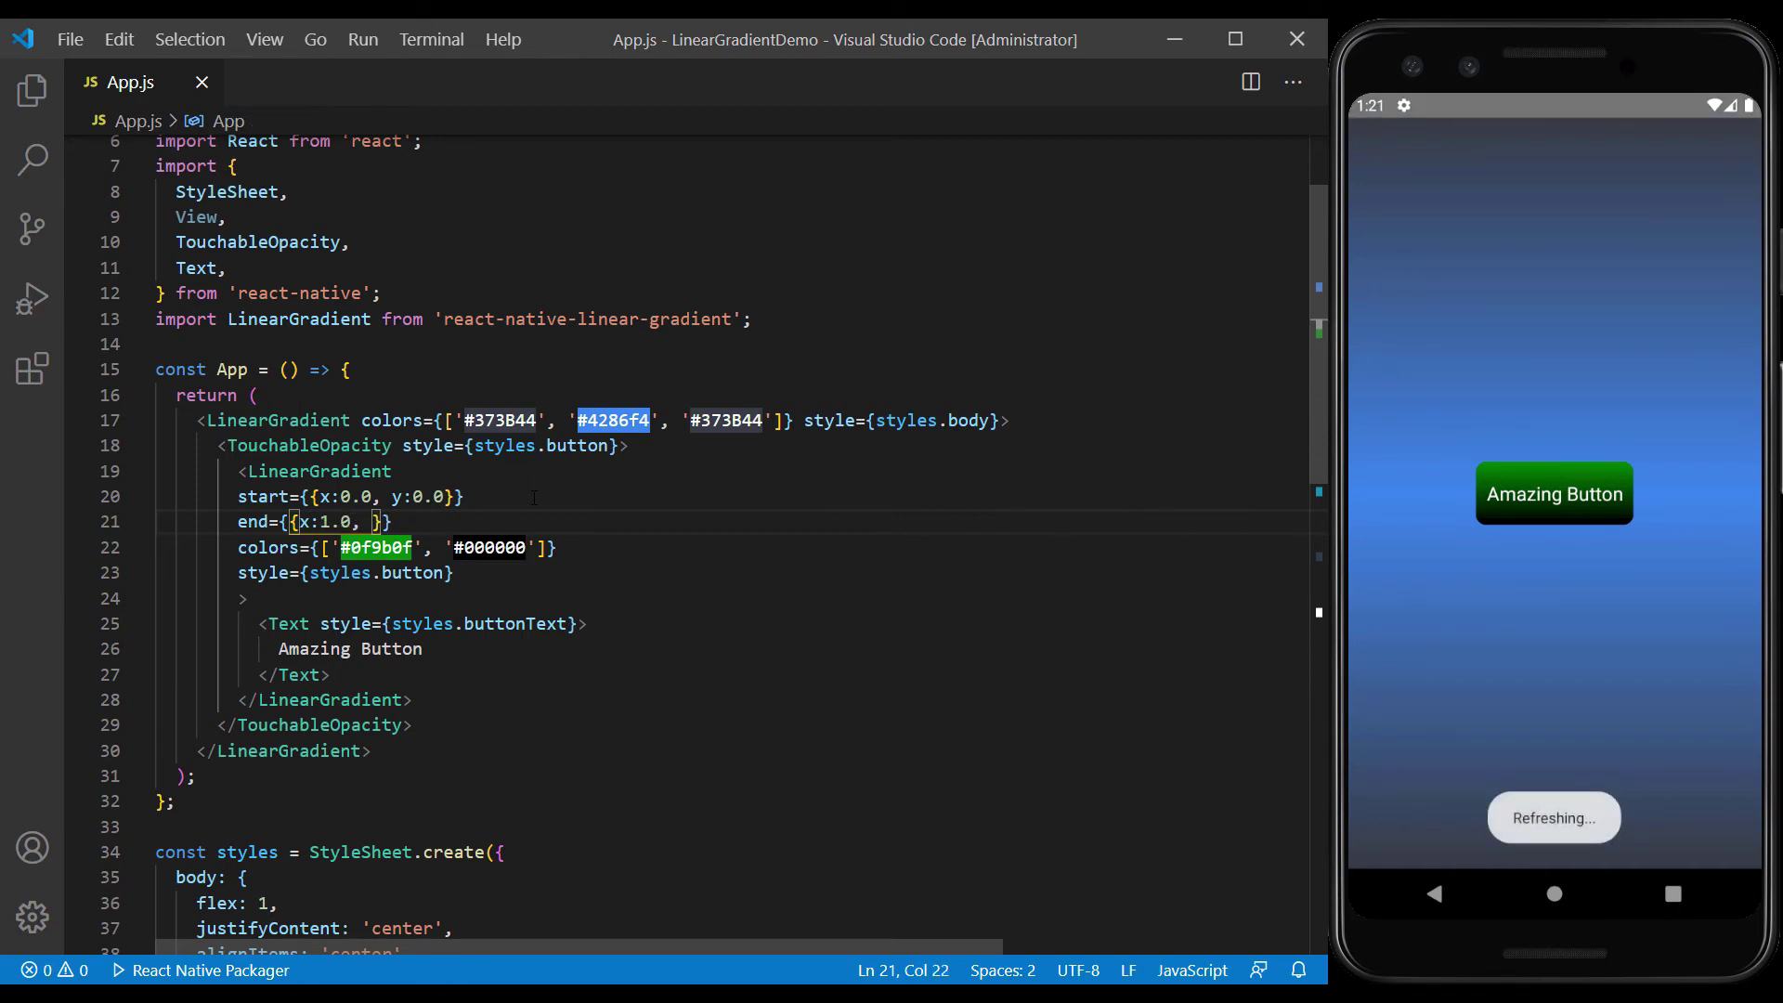
text(y:0.)
text(0)
key(ctrl+s)
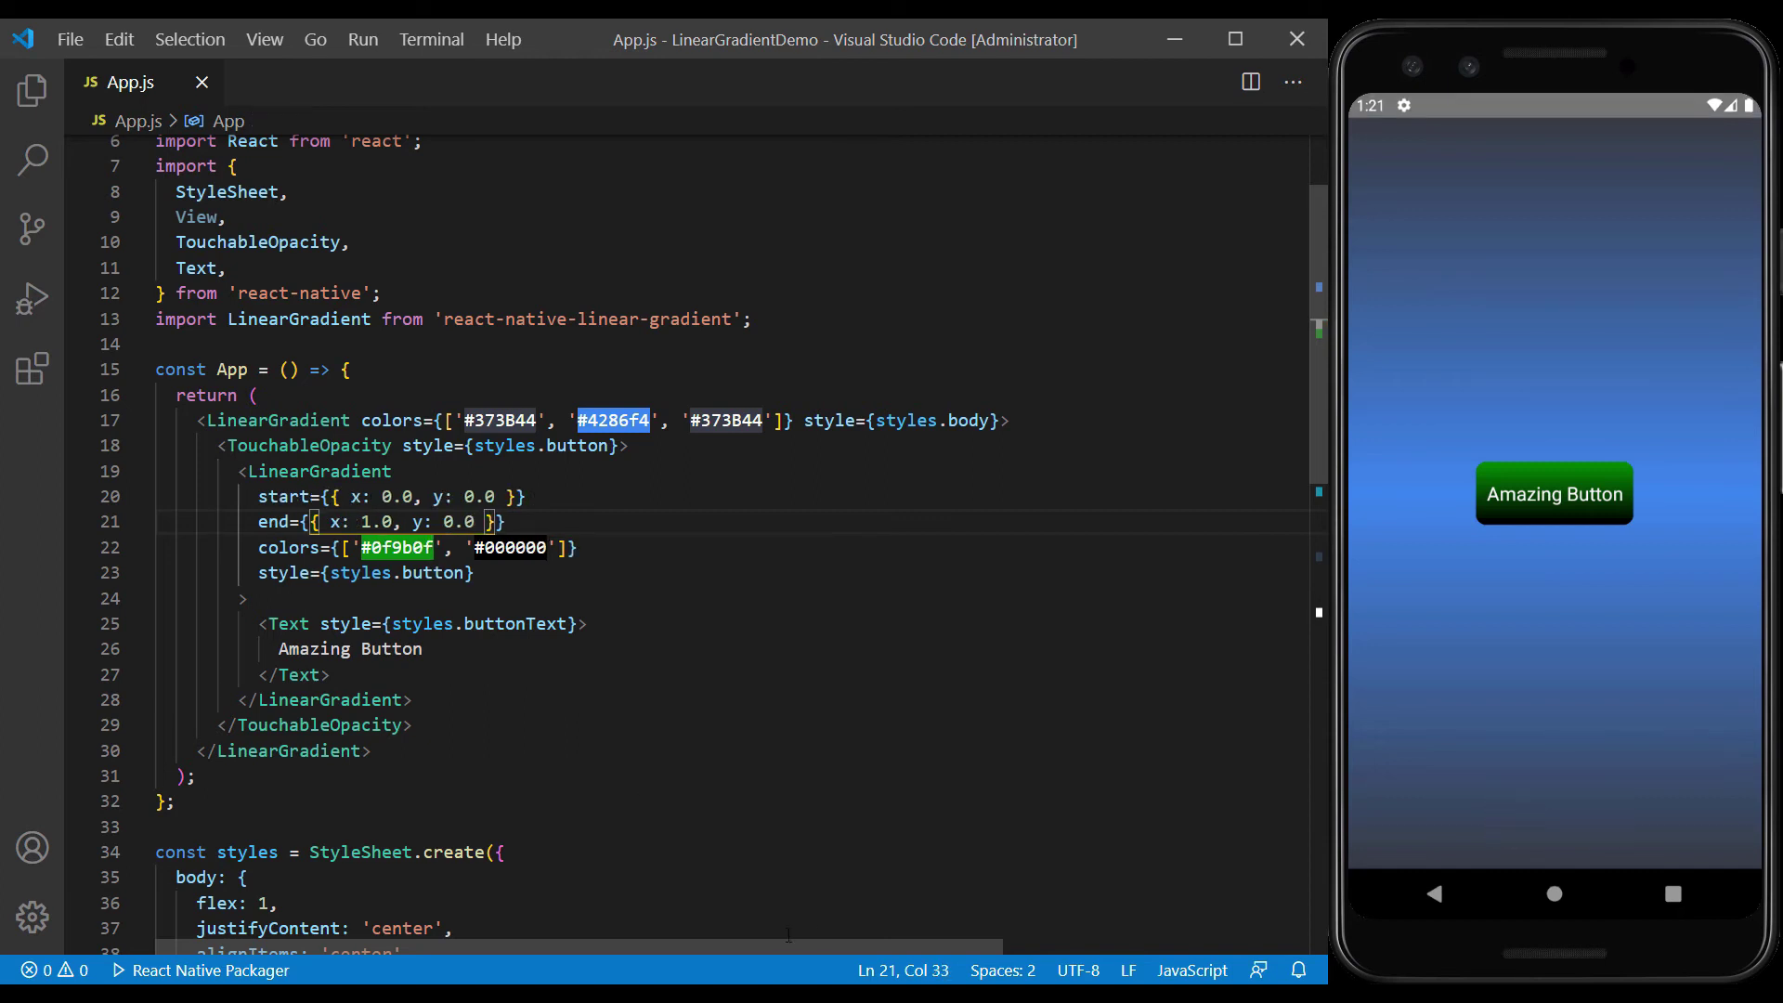
key(alt+Tab)
key(r)
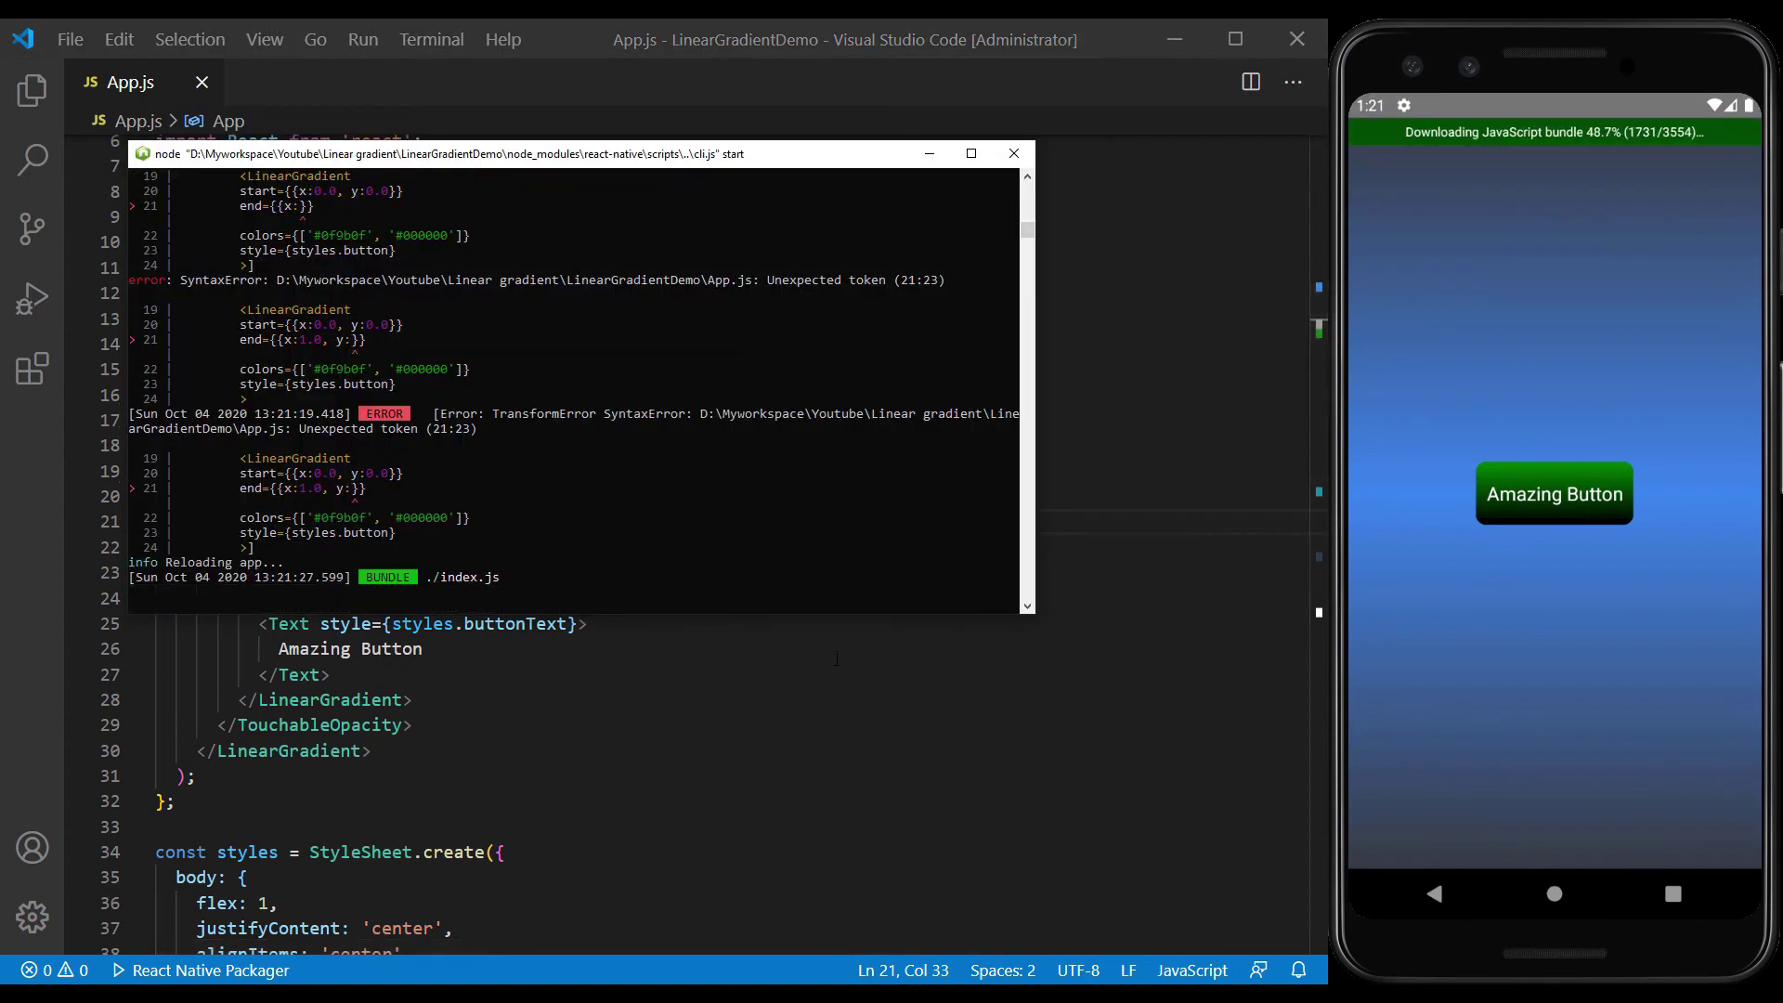
click(845, 712)
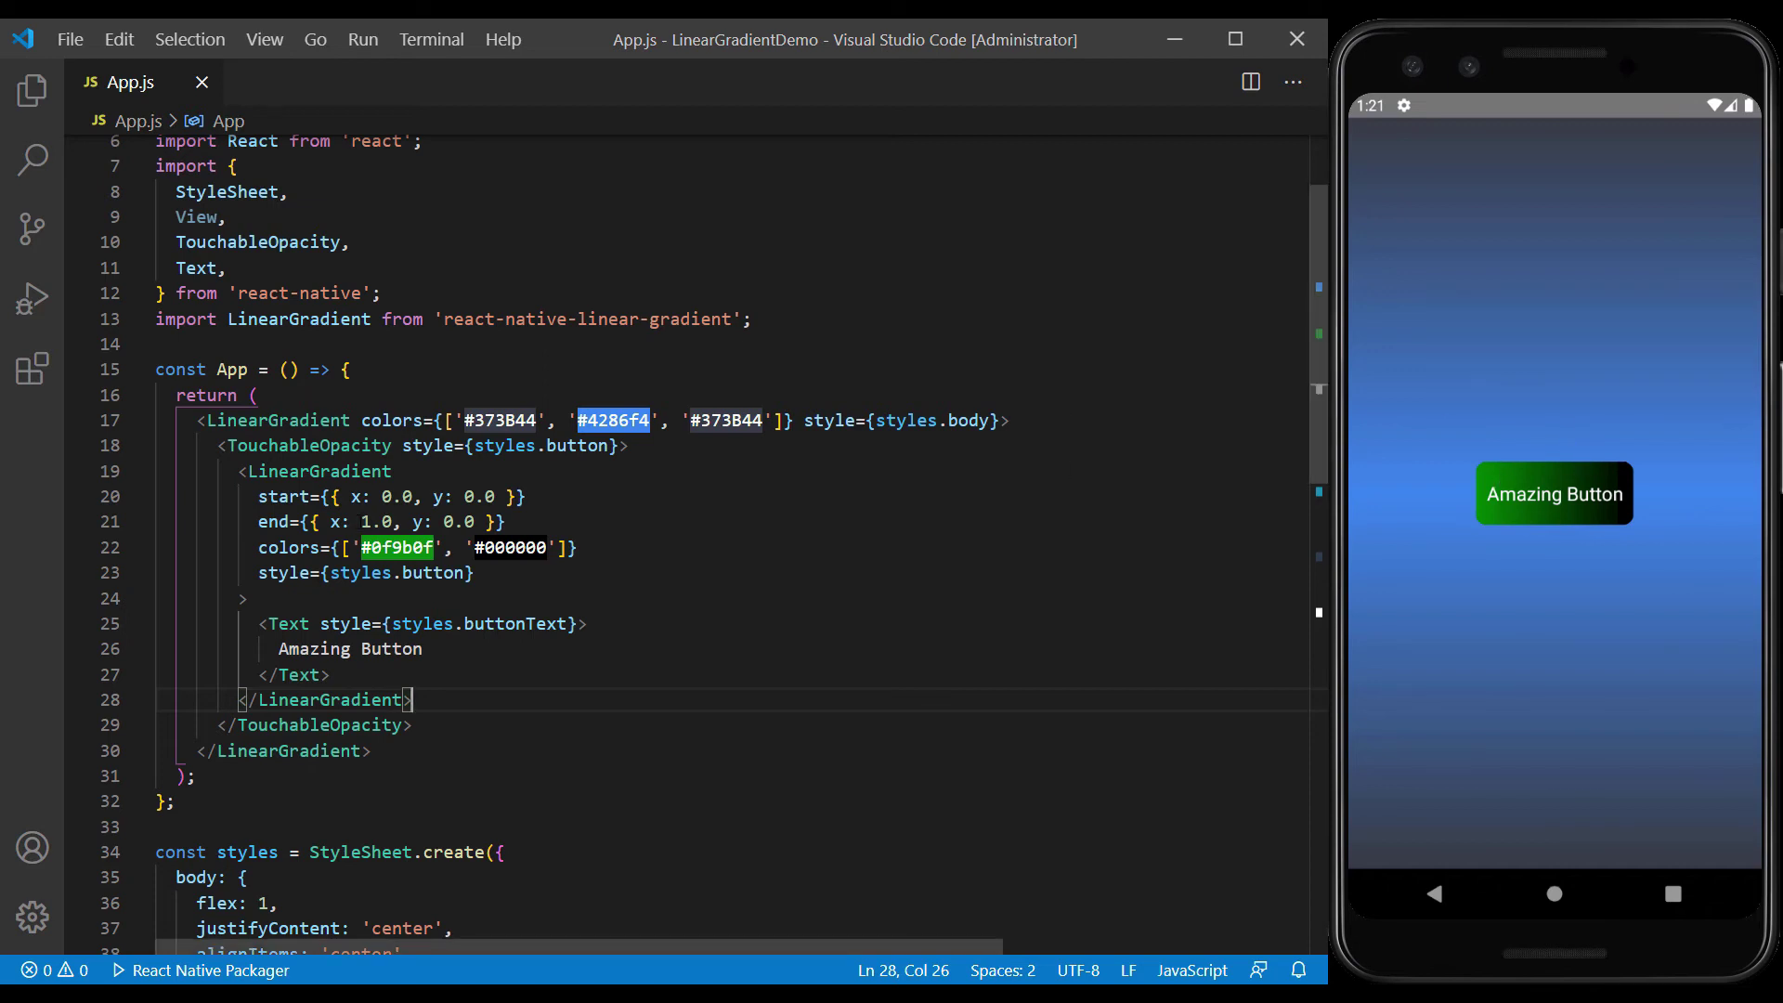
Swap the x values so start is x 1.0 and end is x 0.0.
click(383, 495)
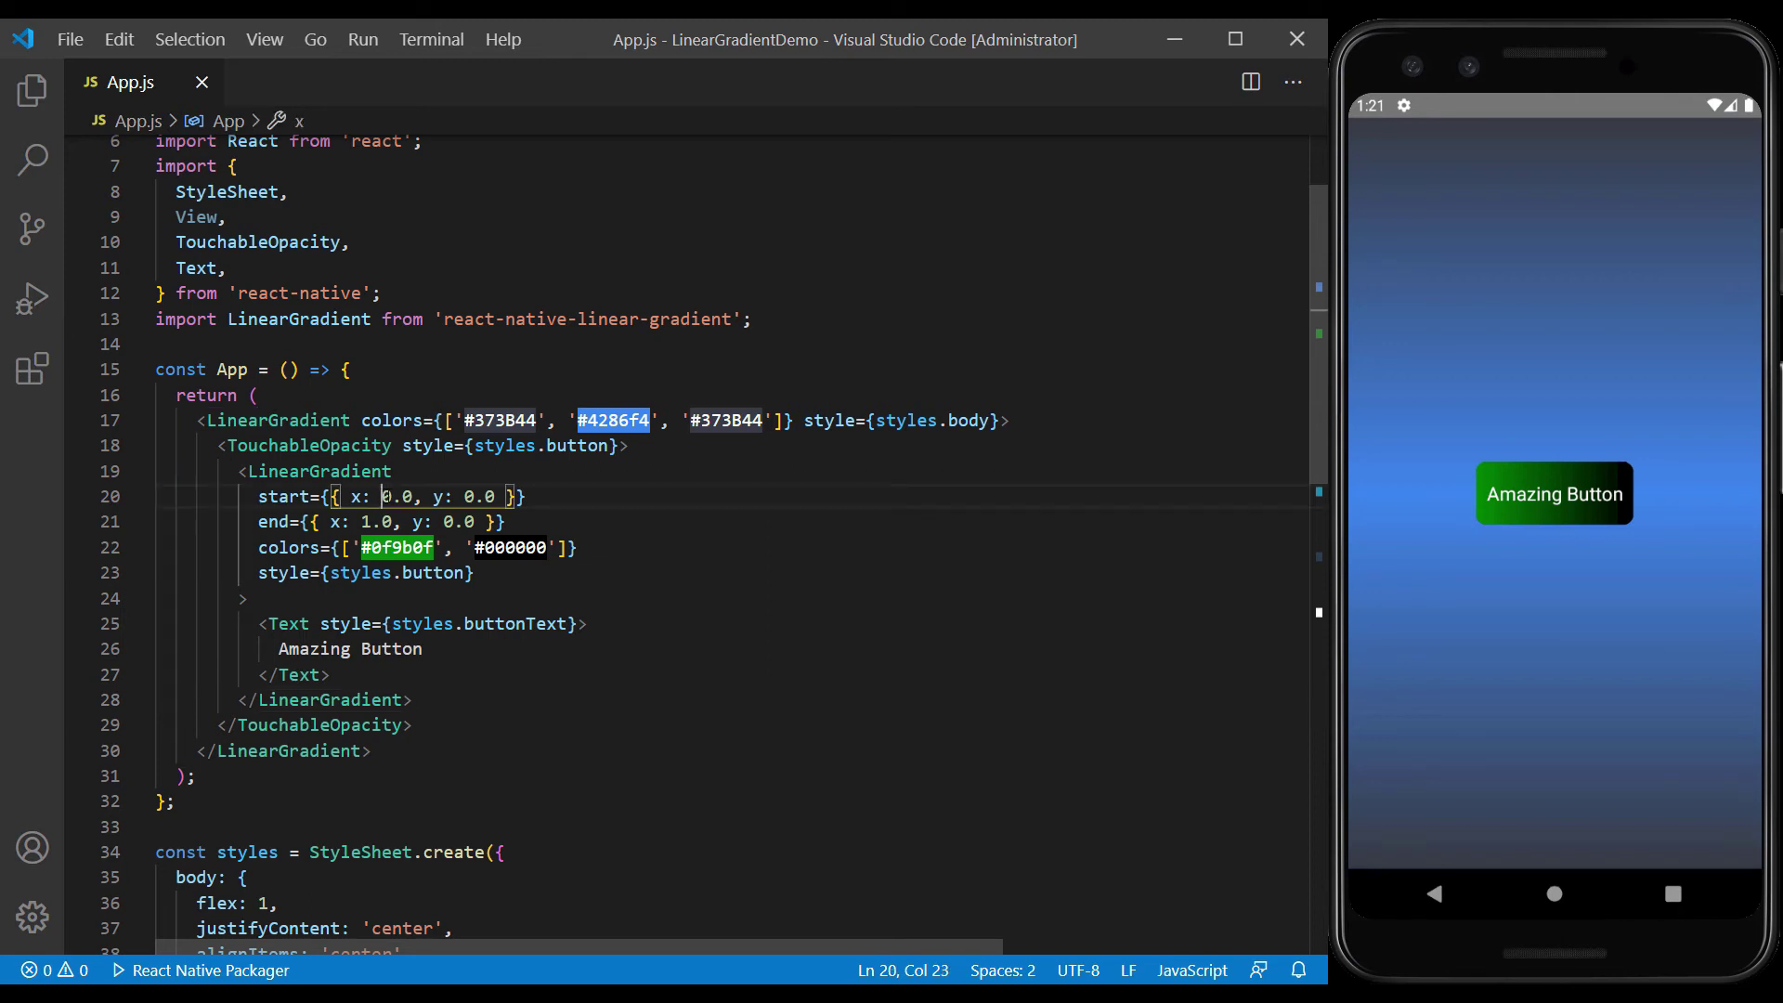
key(shift+Right)
text(1)
key(Down)
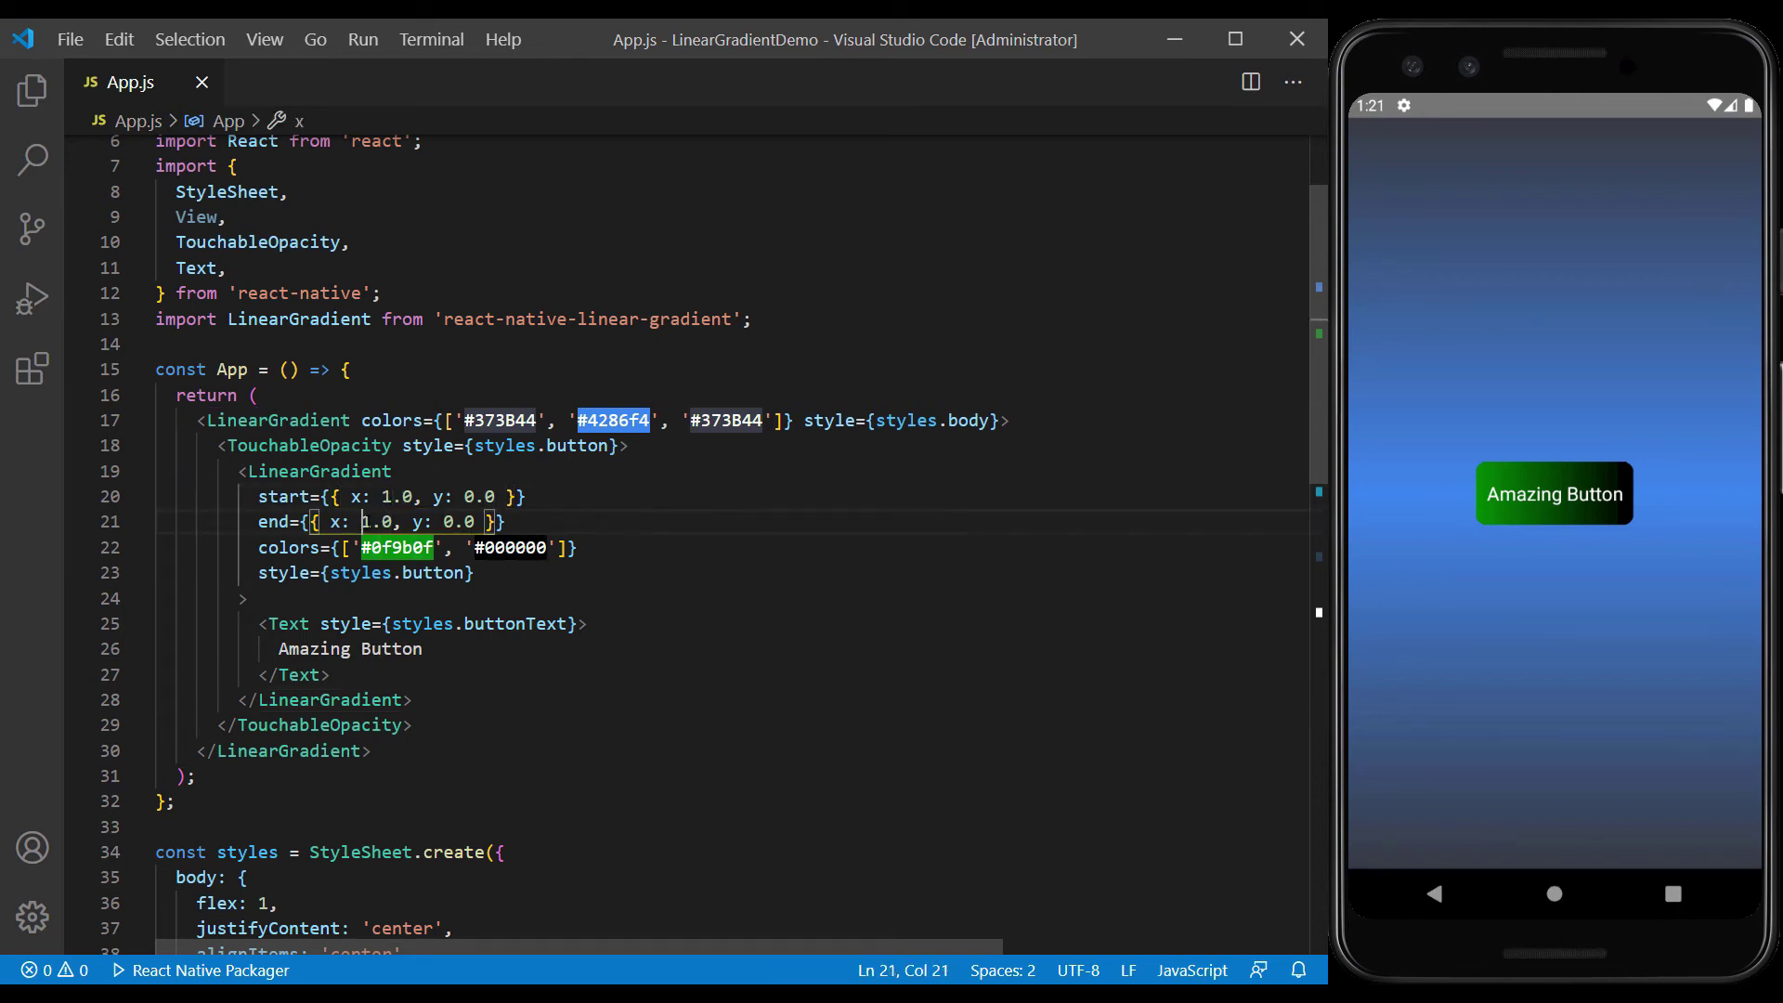
key(shift+Left)
text(0)
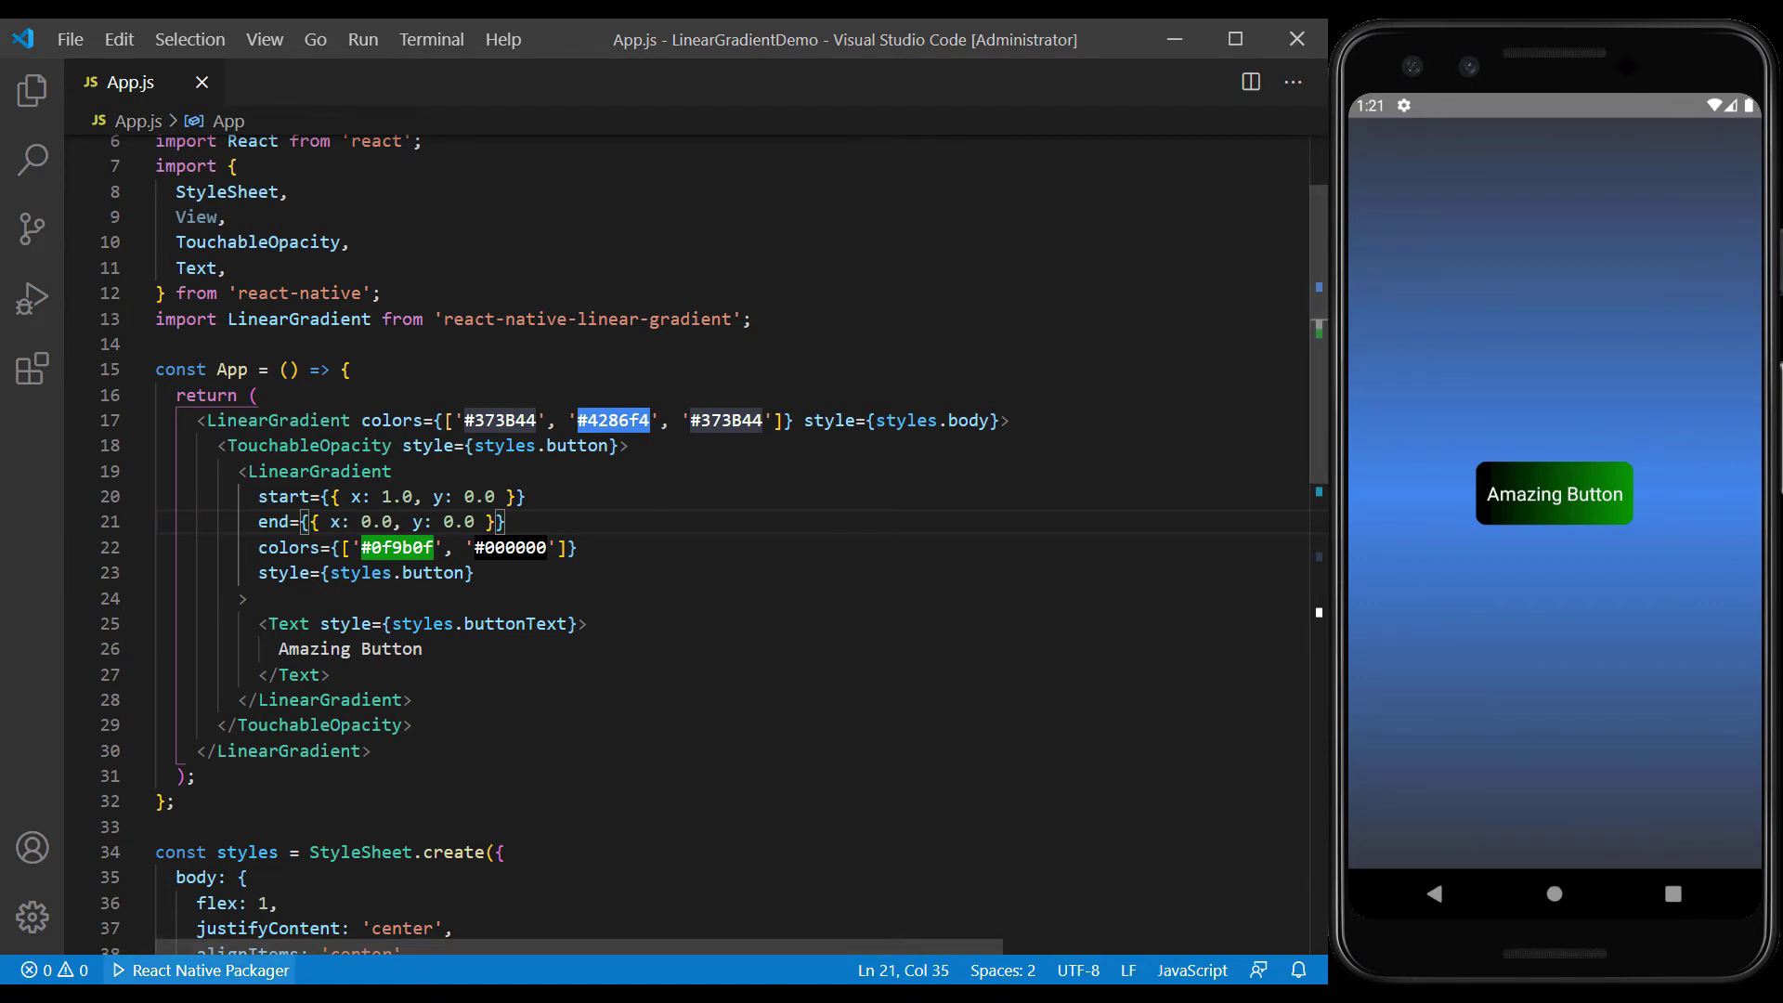
key(alt+Tab)
scroll(266, 597, down, 2)
scroll(259, 600, down, 5)
scroll(260, 601, down, 5)
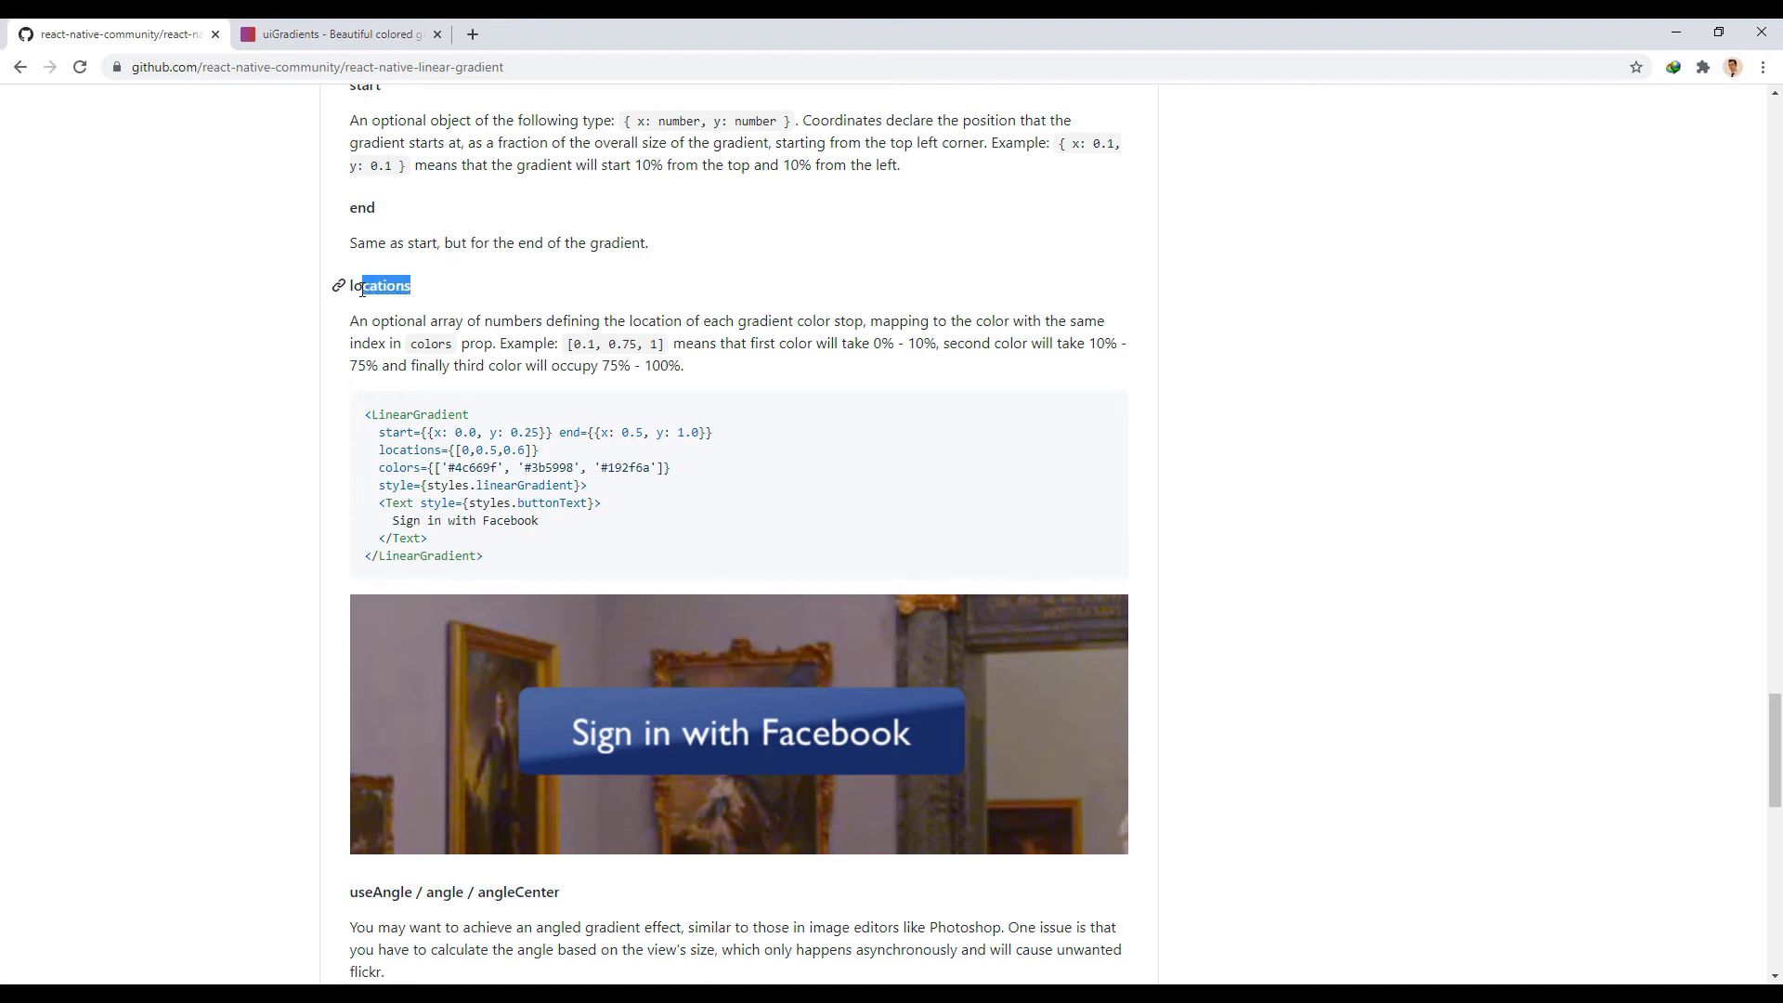
drag(421, 296, 345, 288)
click(523, 307)
click(1673, 38)
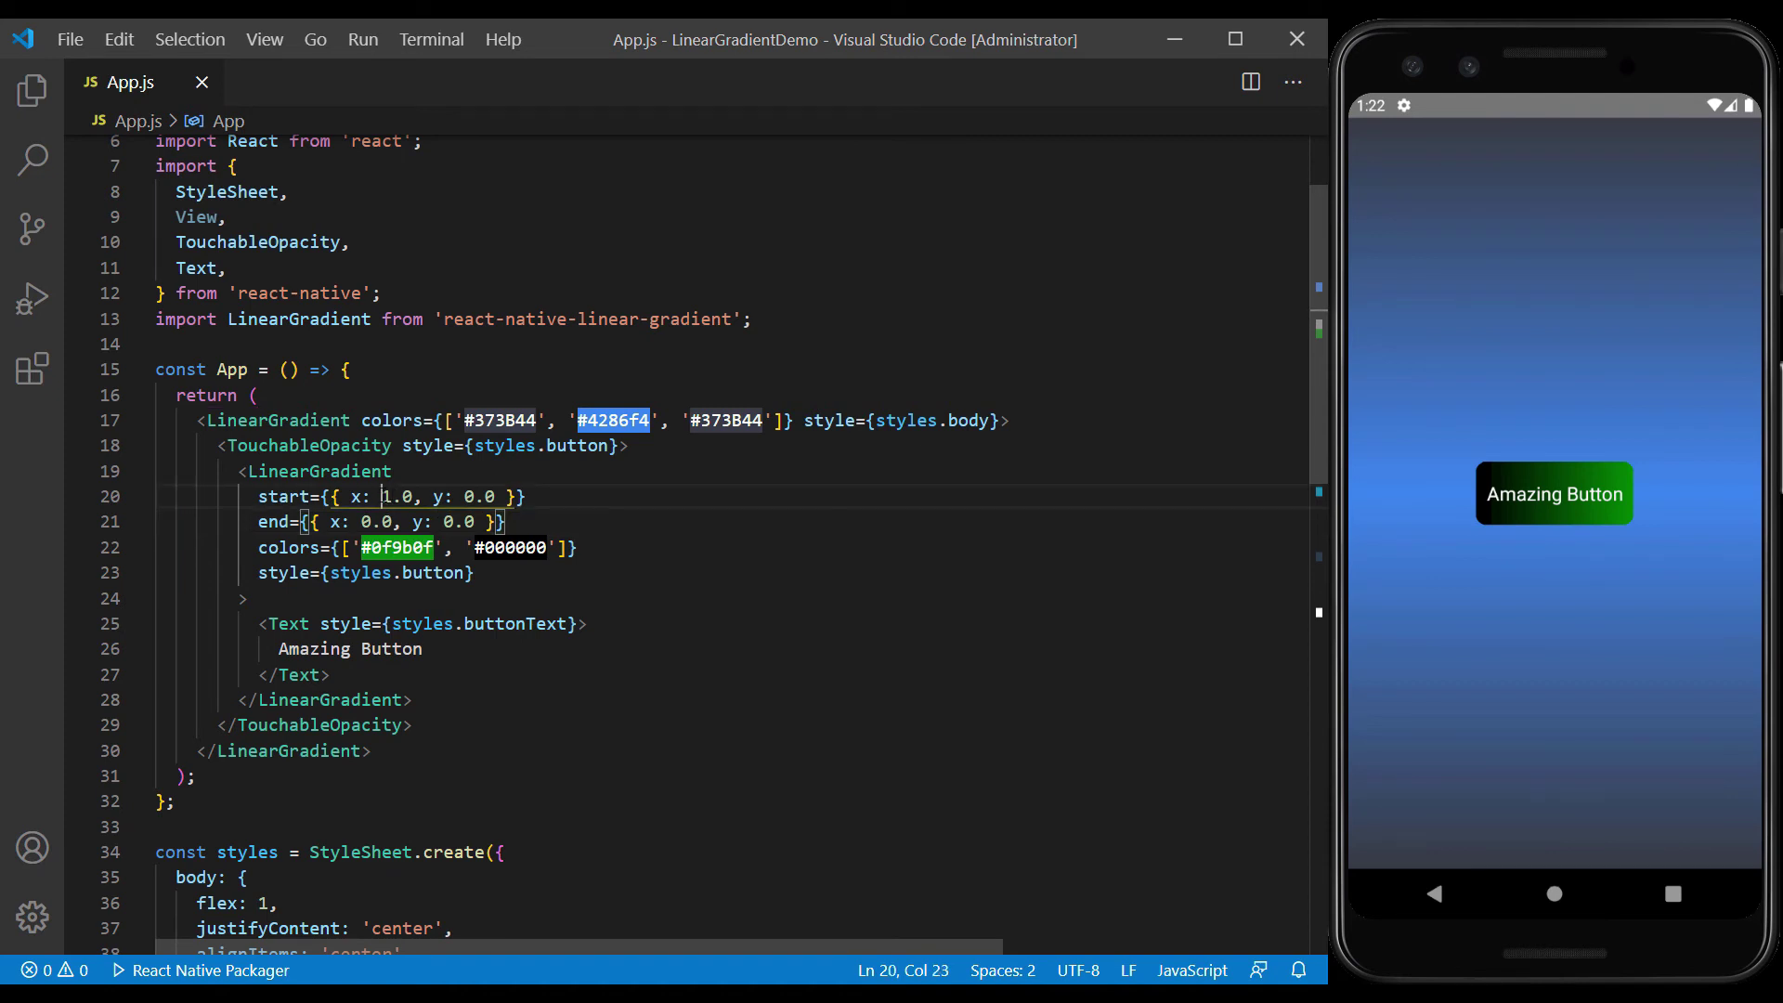
Make start and end run vertically, add locations [0.0, 1.0], and save.
double_click(386, 497)
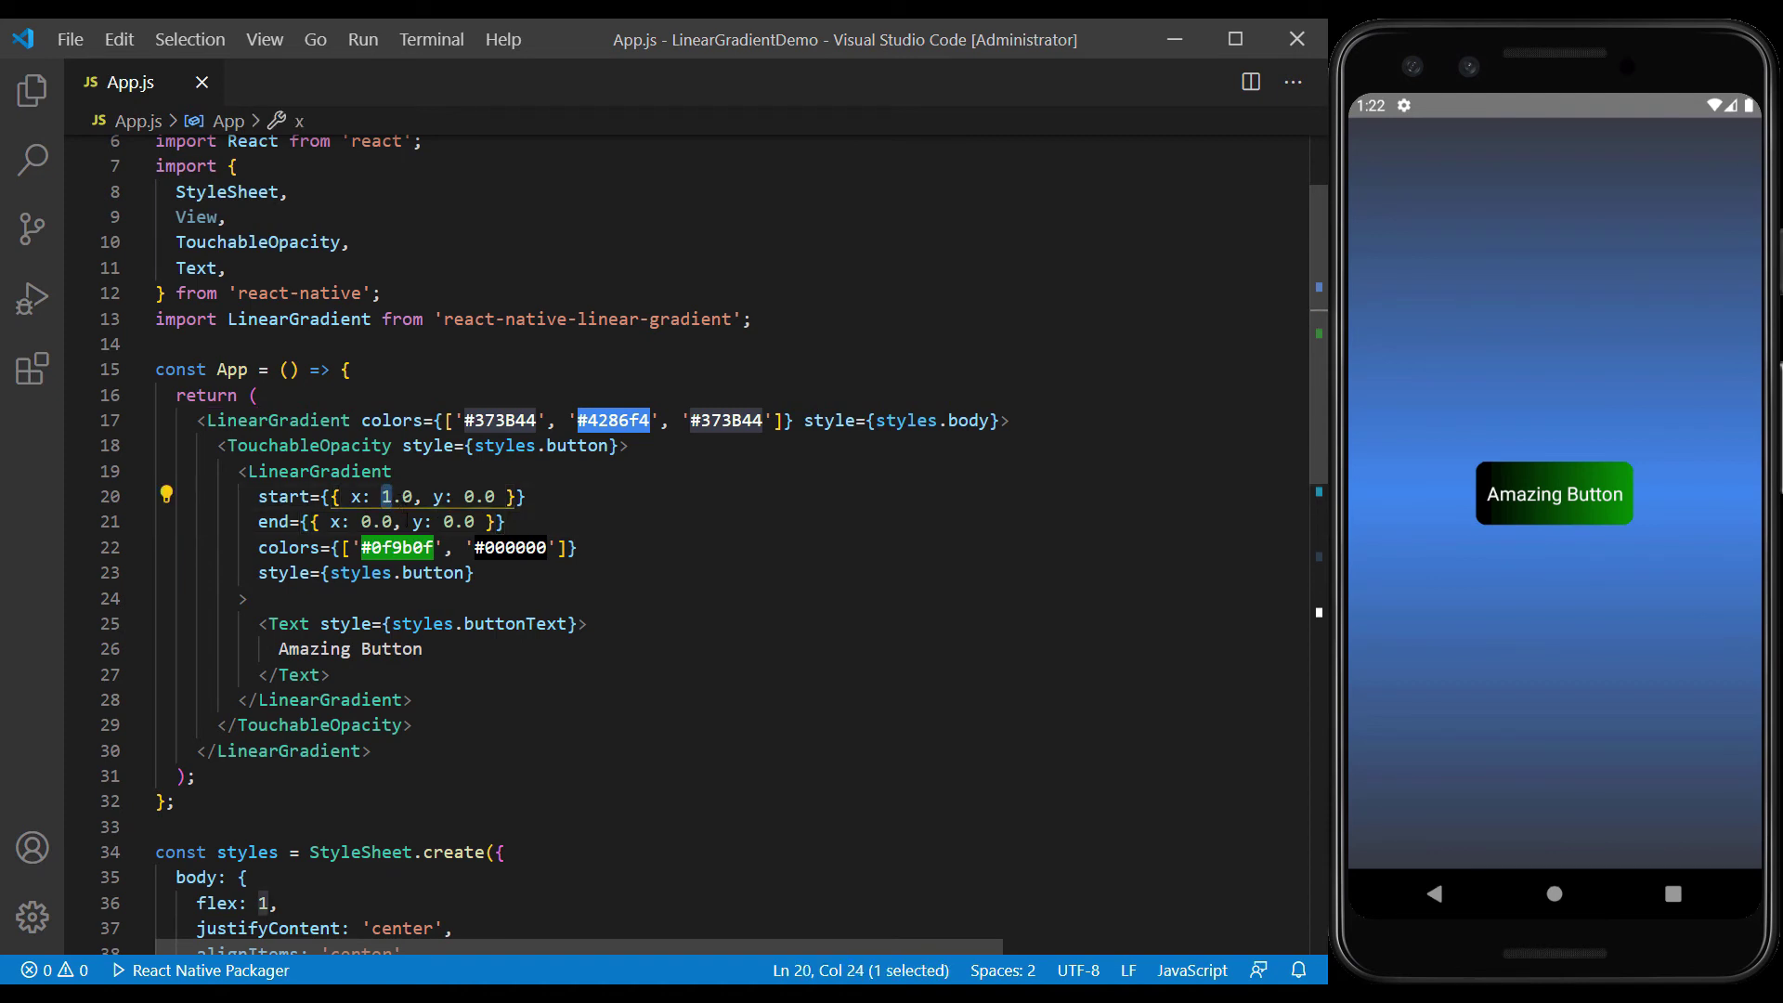
text(0)
key(ctrl+s)
double_click(450, 521)
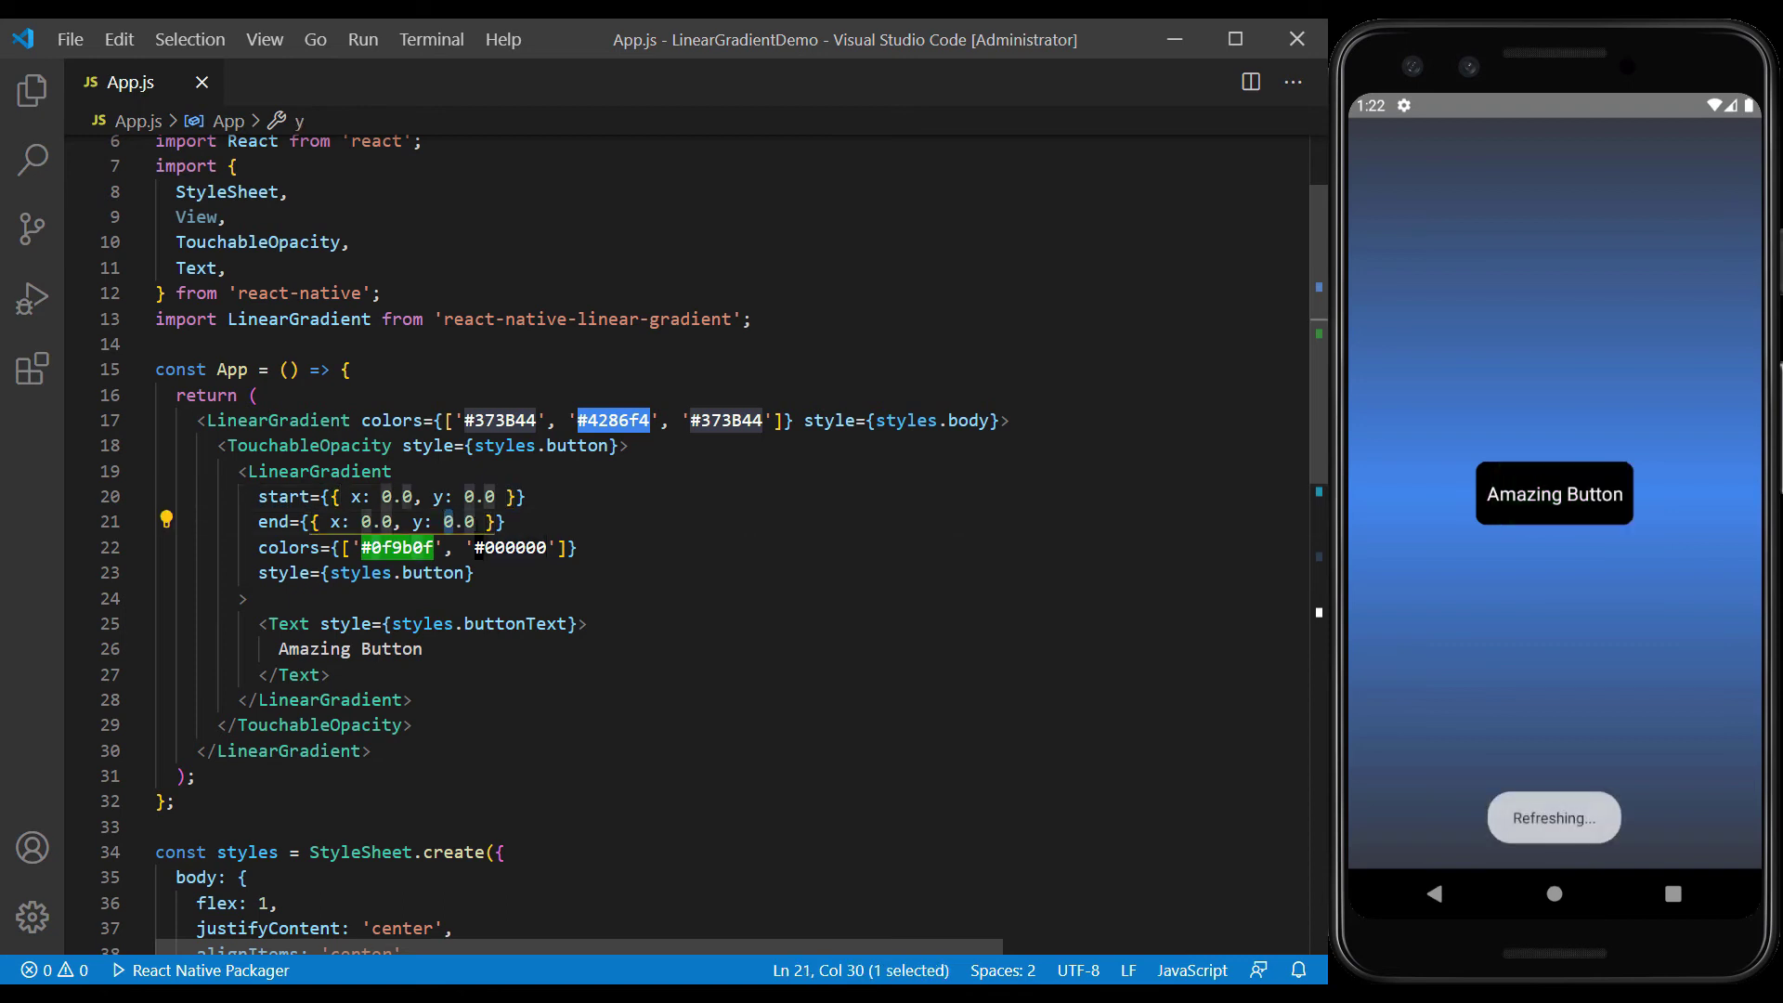
text(1)
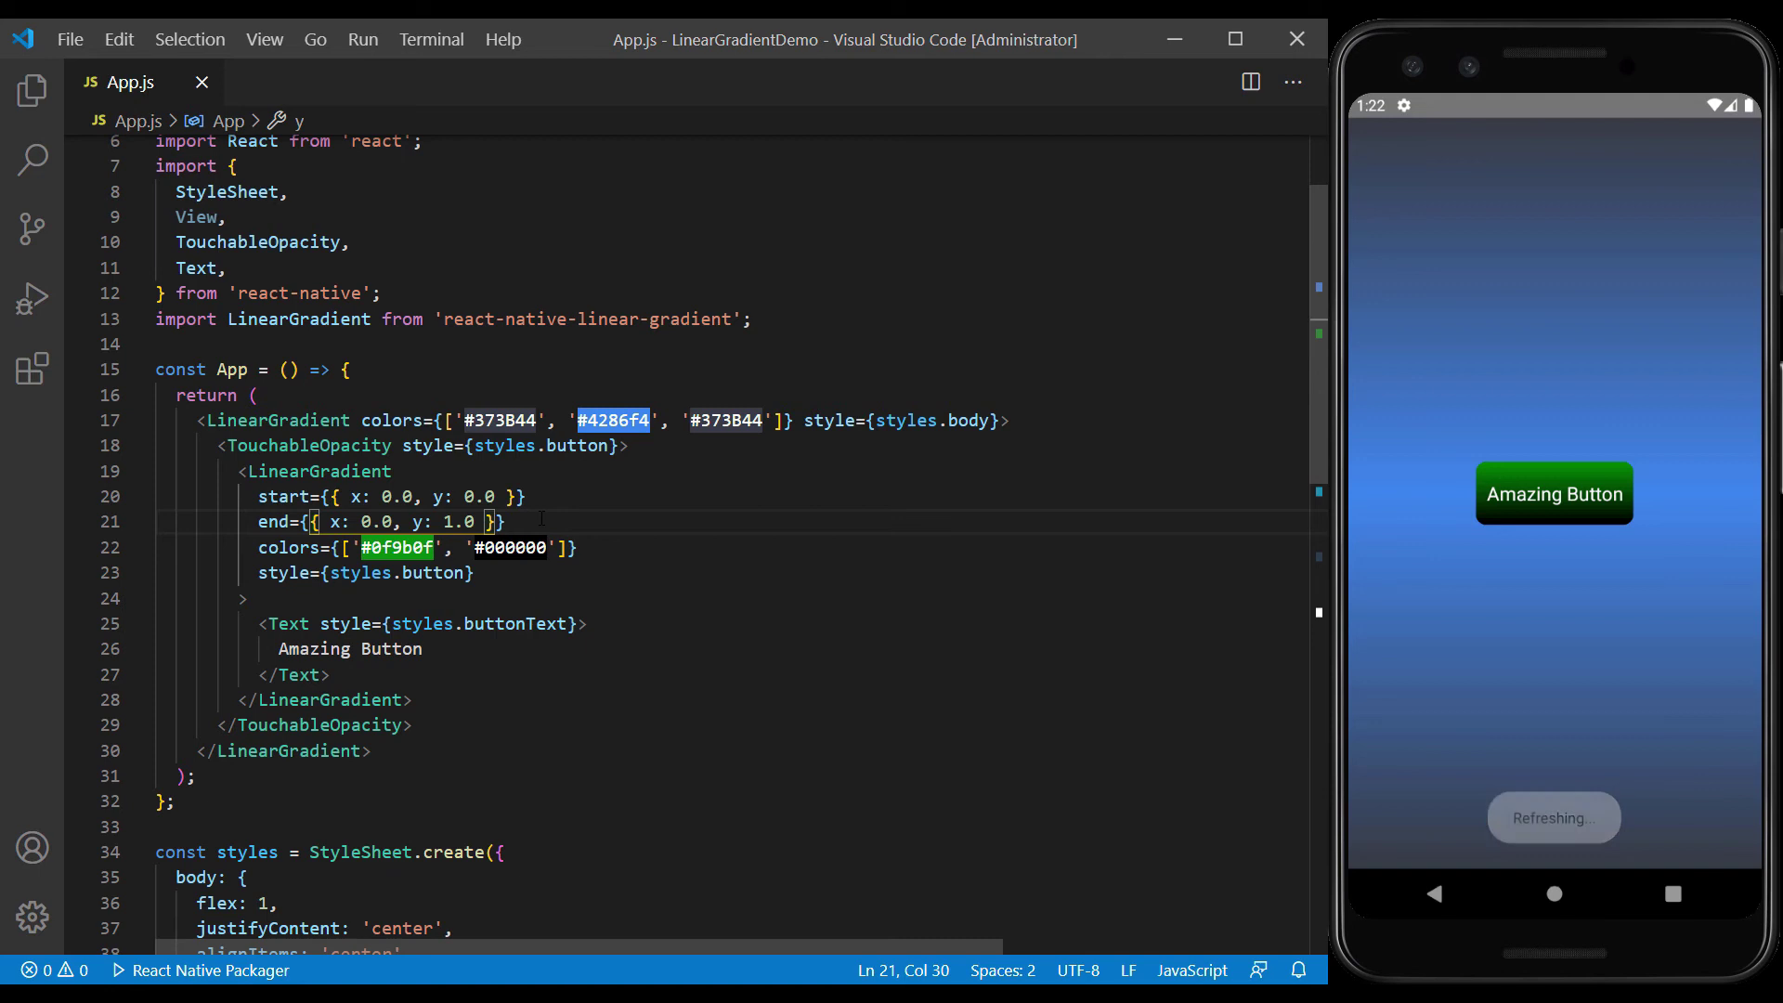
click(543, 520)
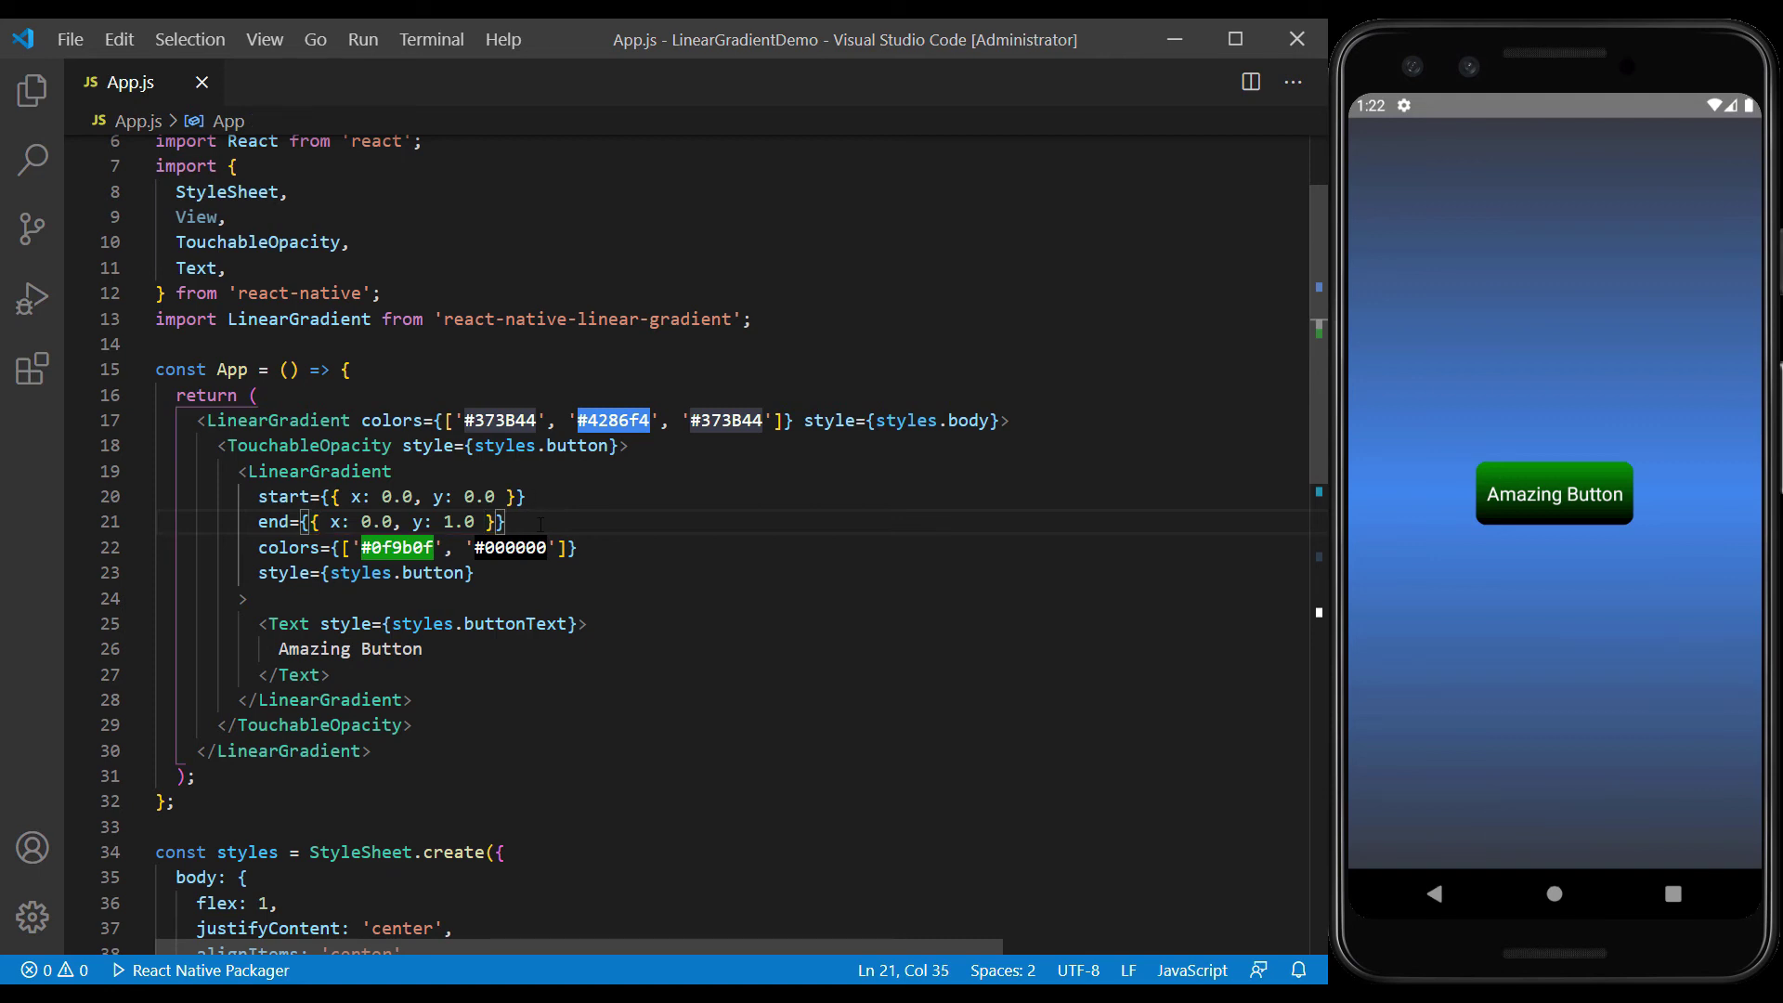
key(Return)
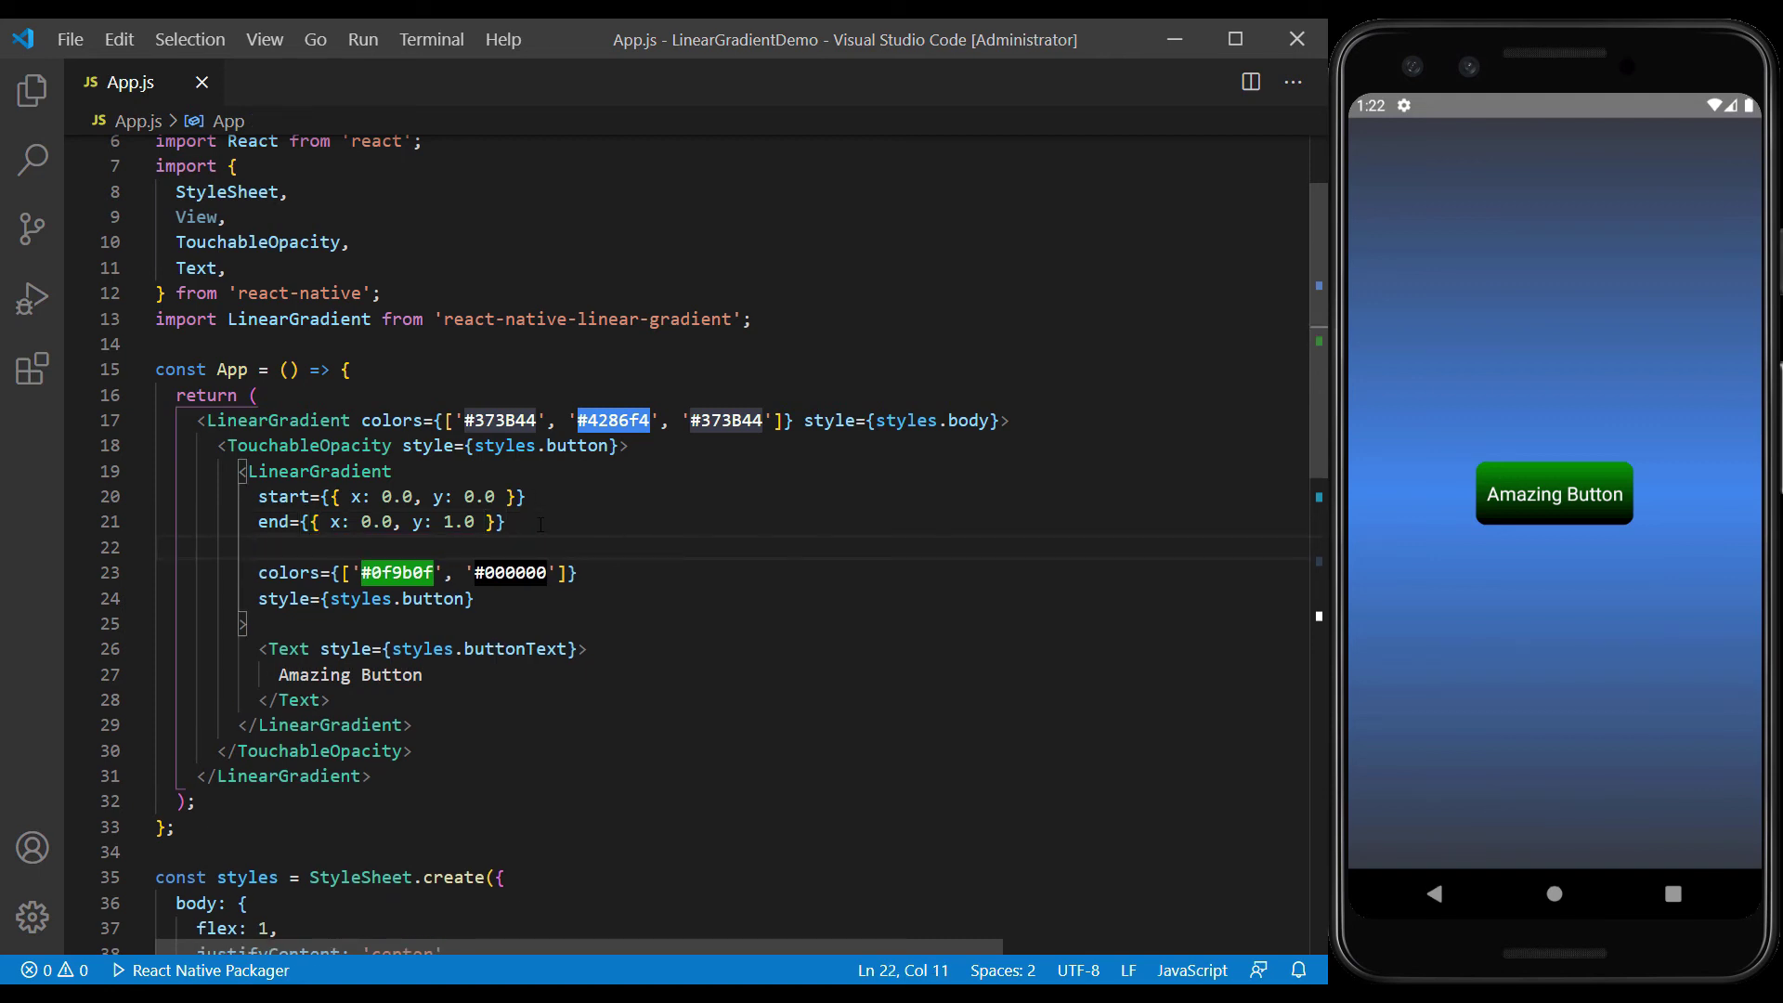
text(lo)
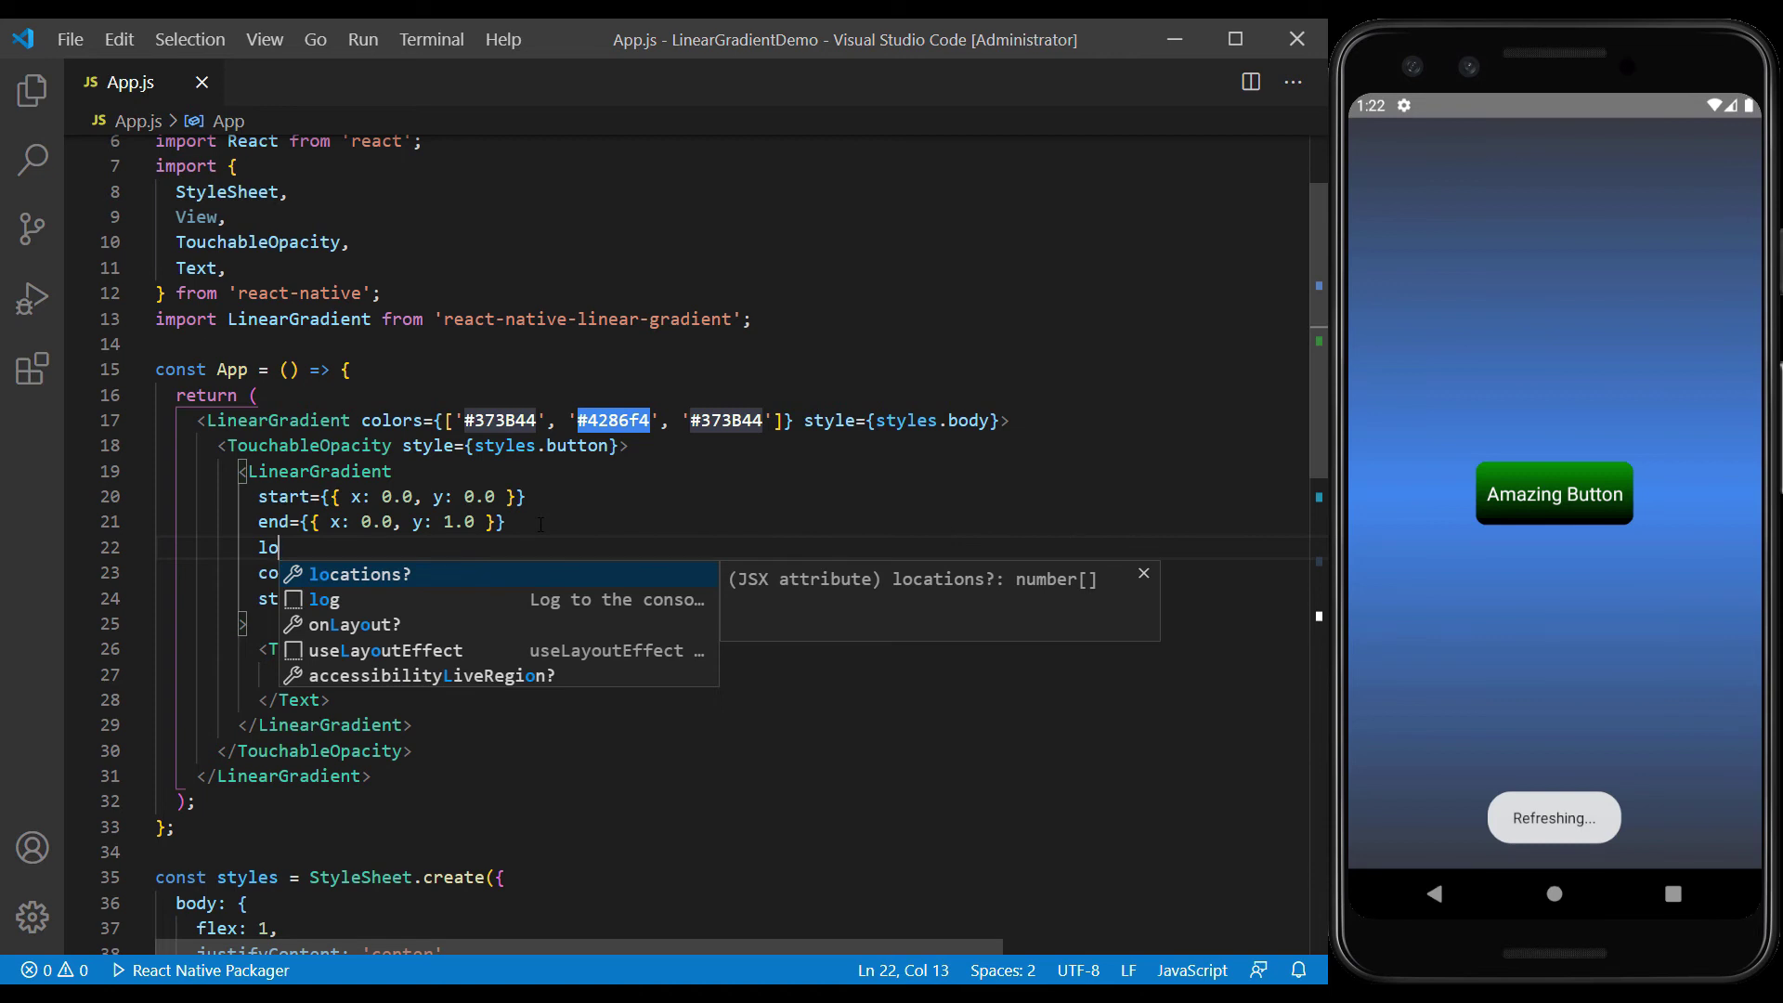
text(cations)
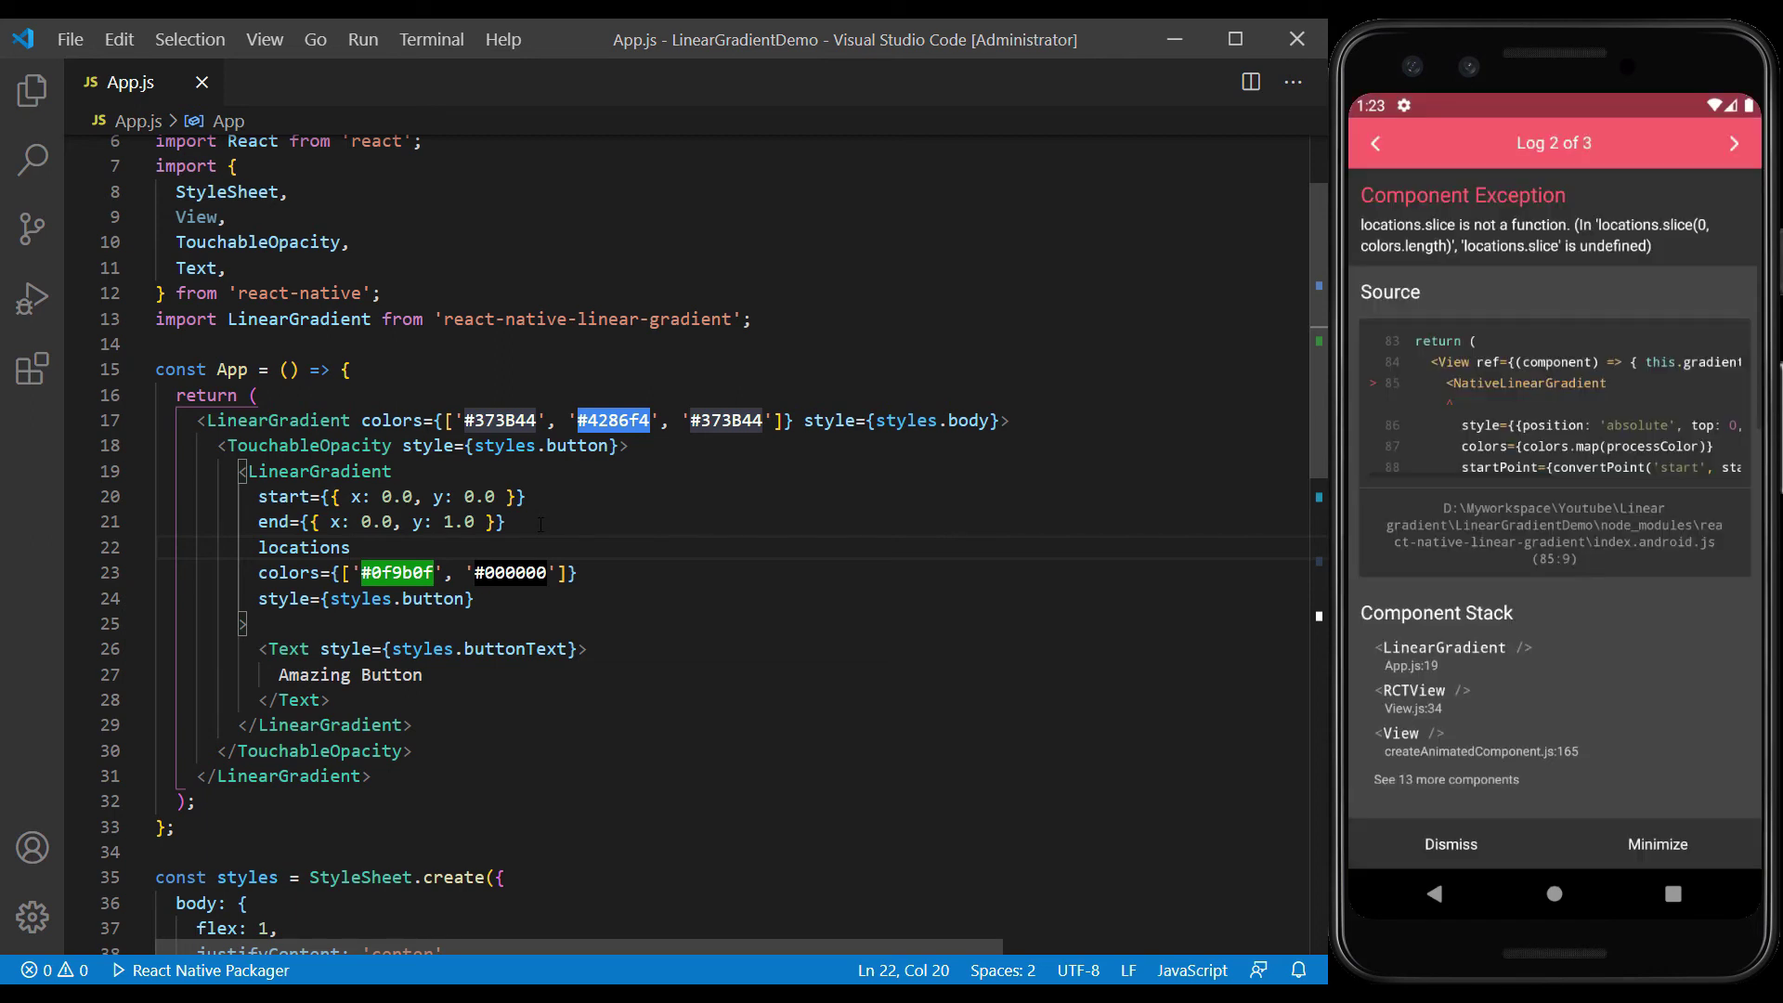
text(={[)
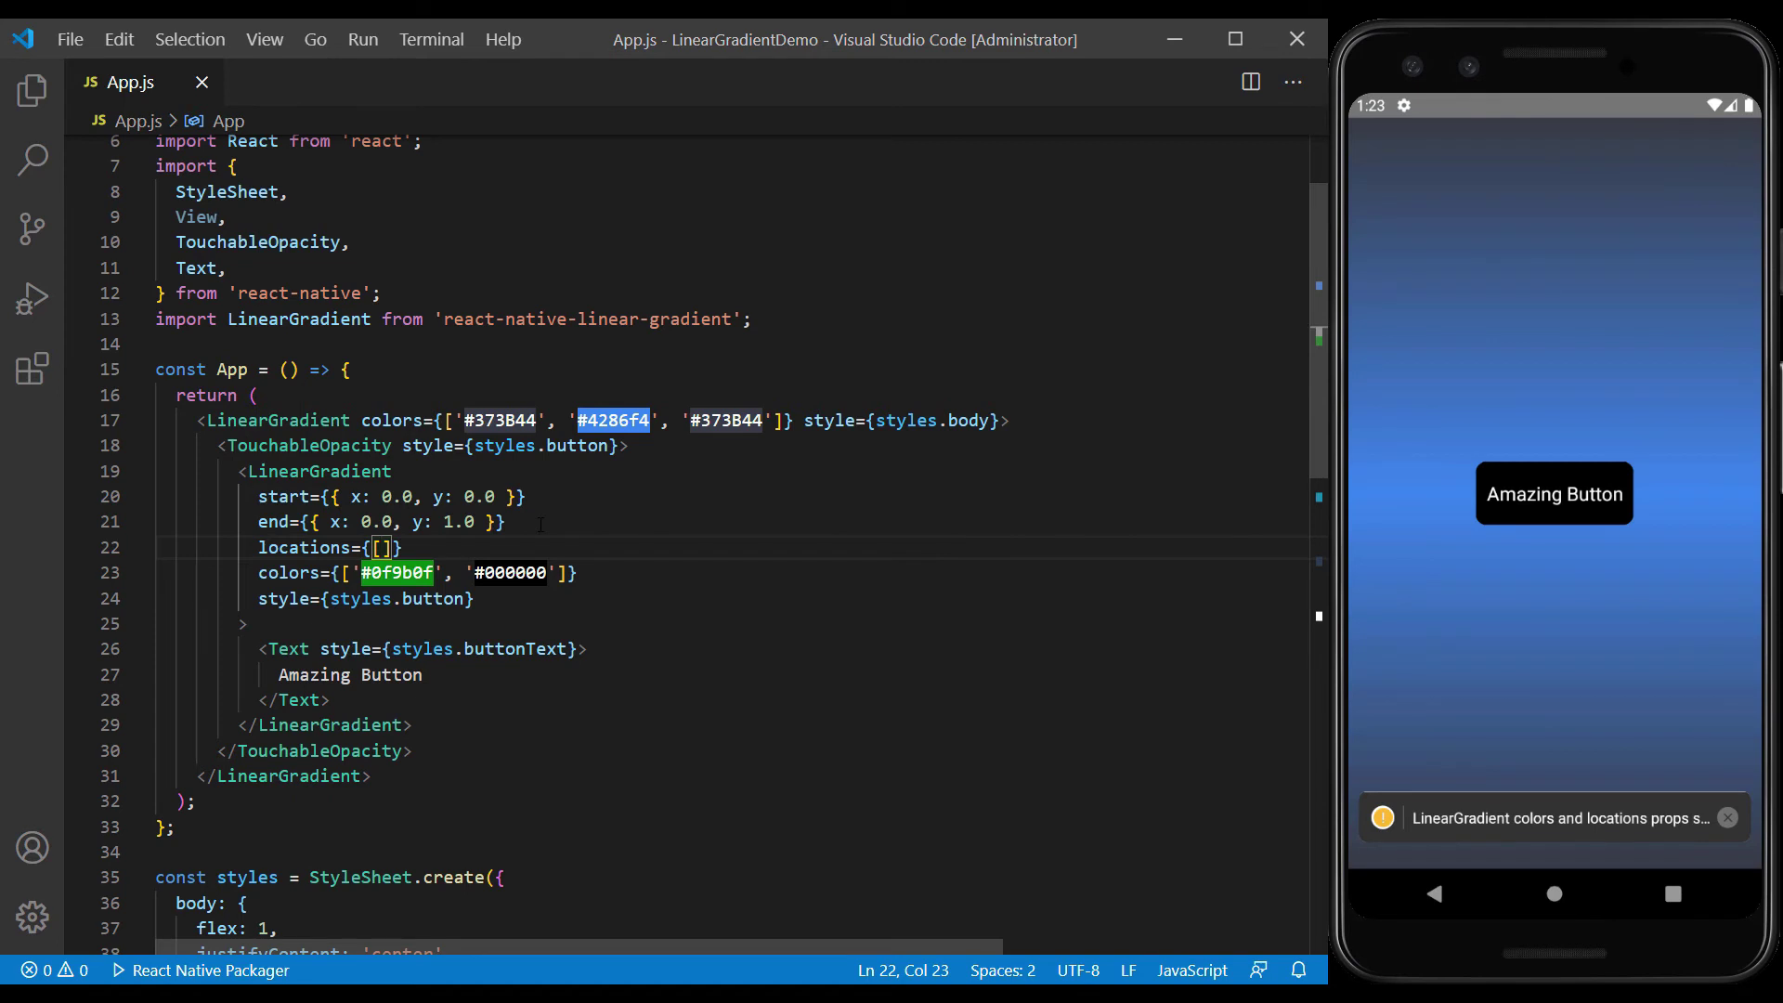
text(0.0,)
text(1.0)
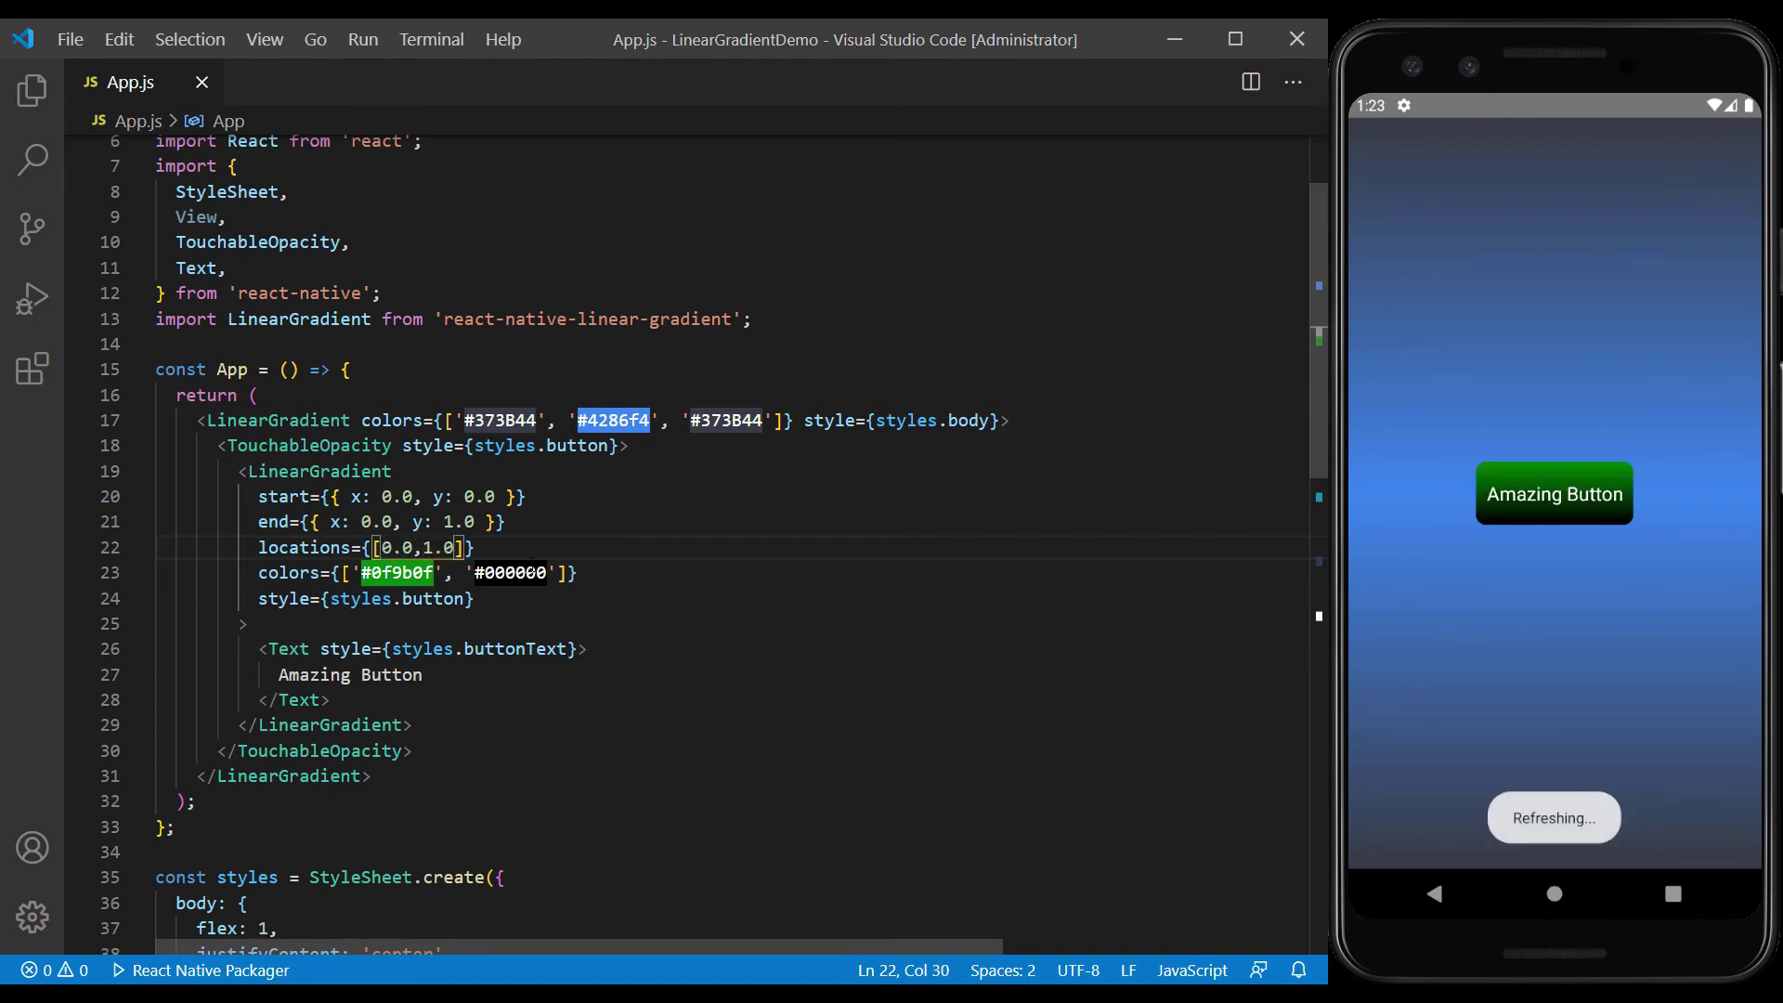
key(ctrl+s)
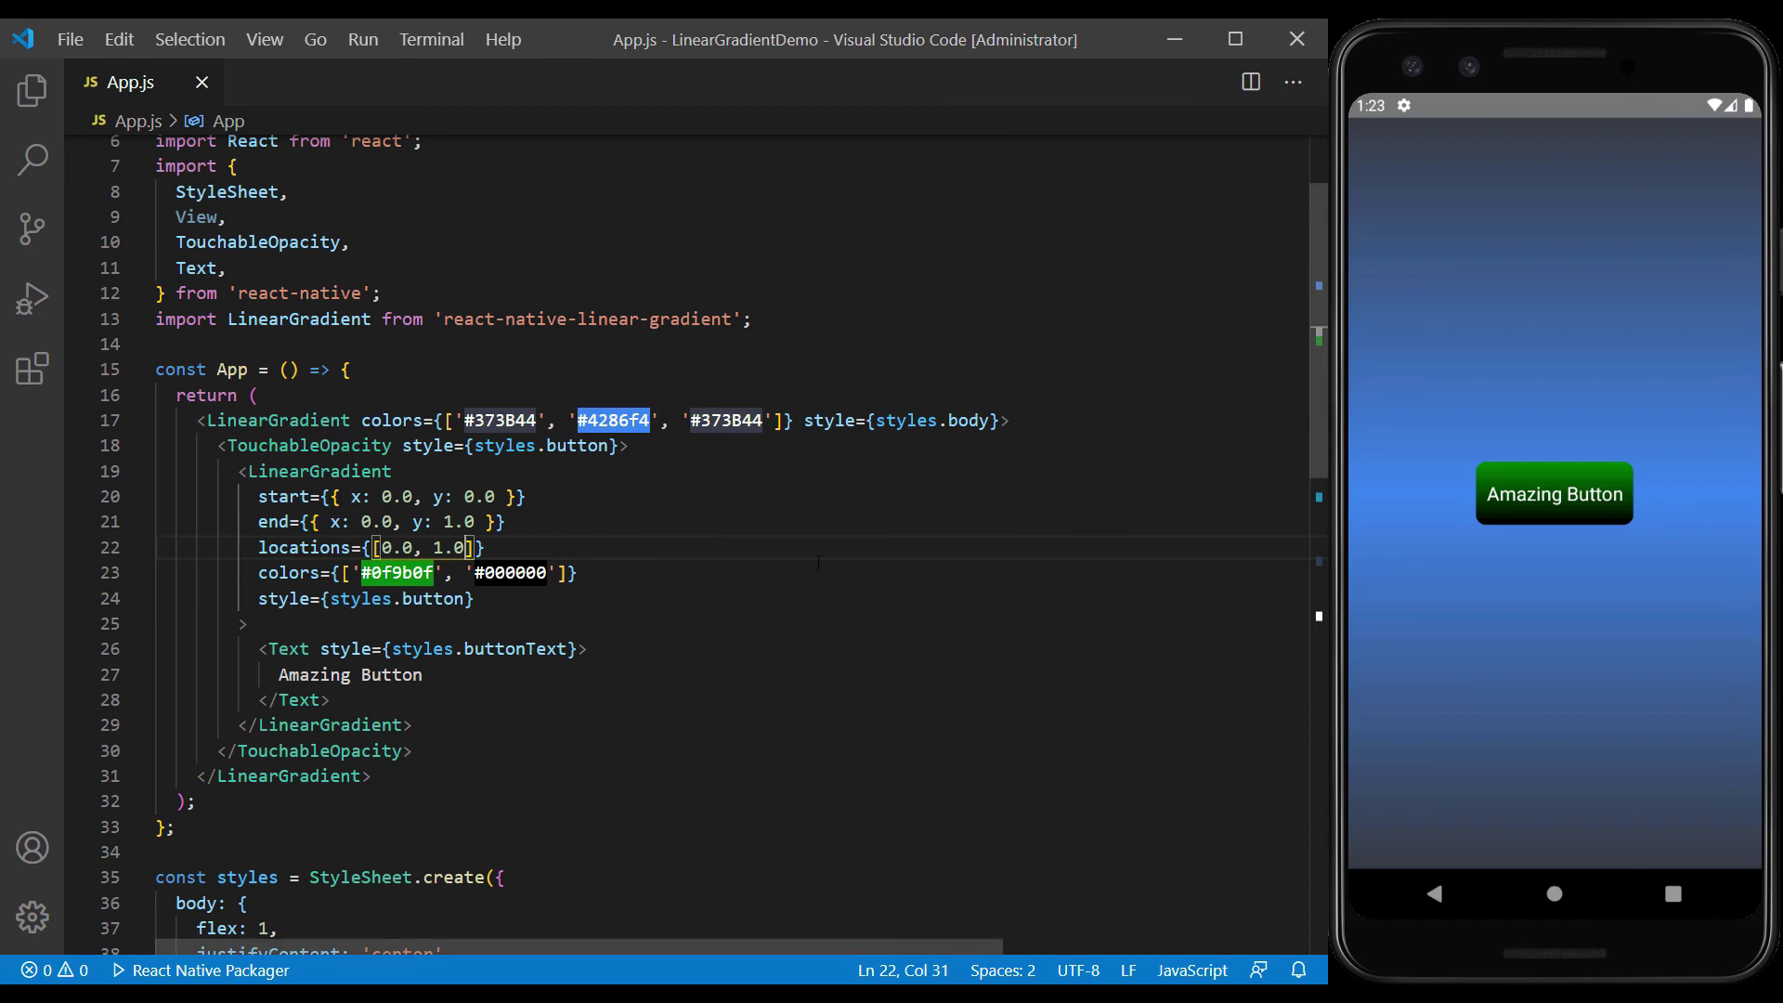
double_click(438, 546)
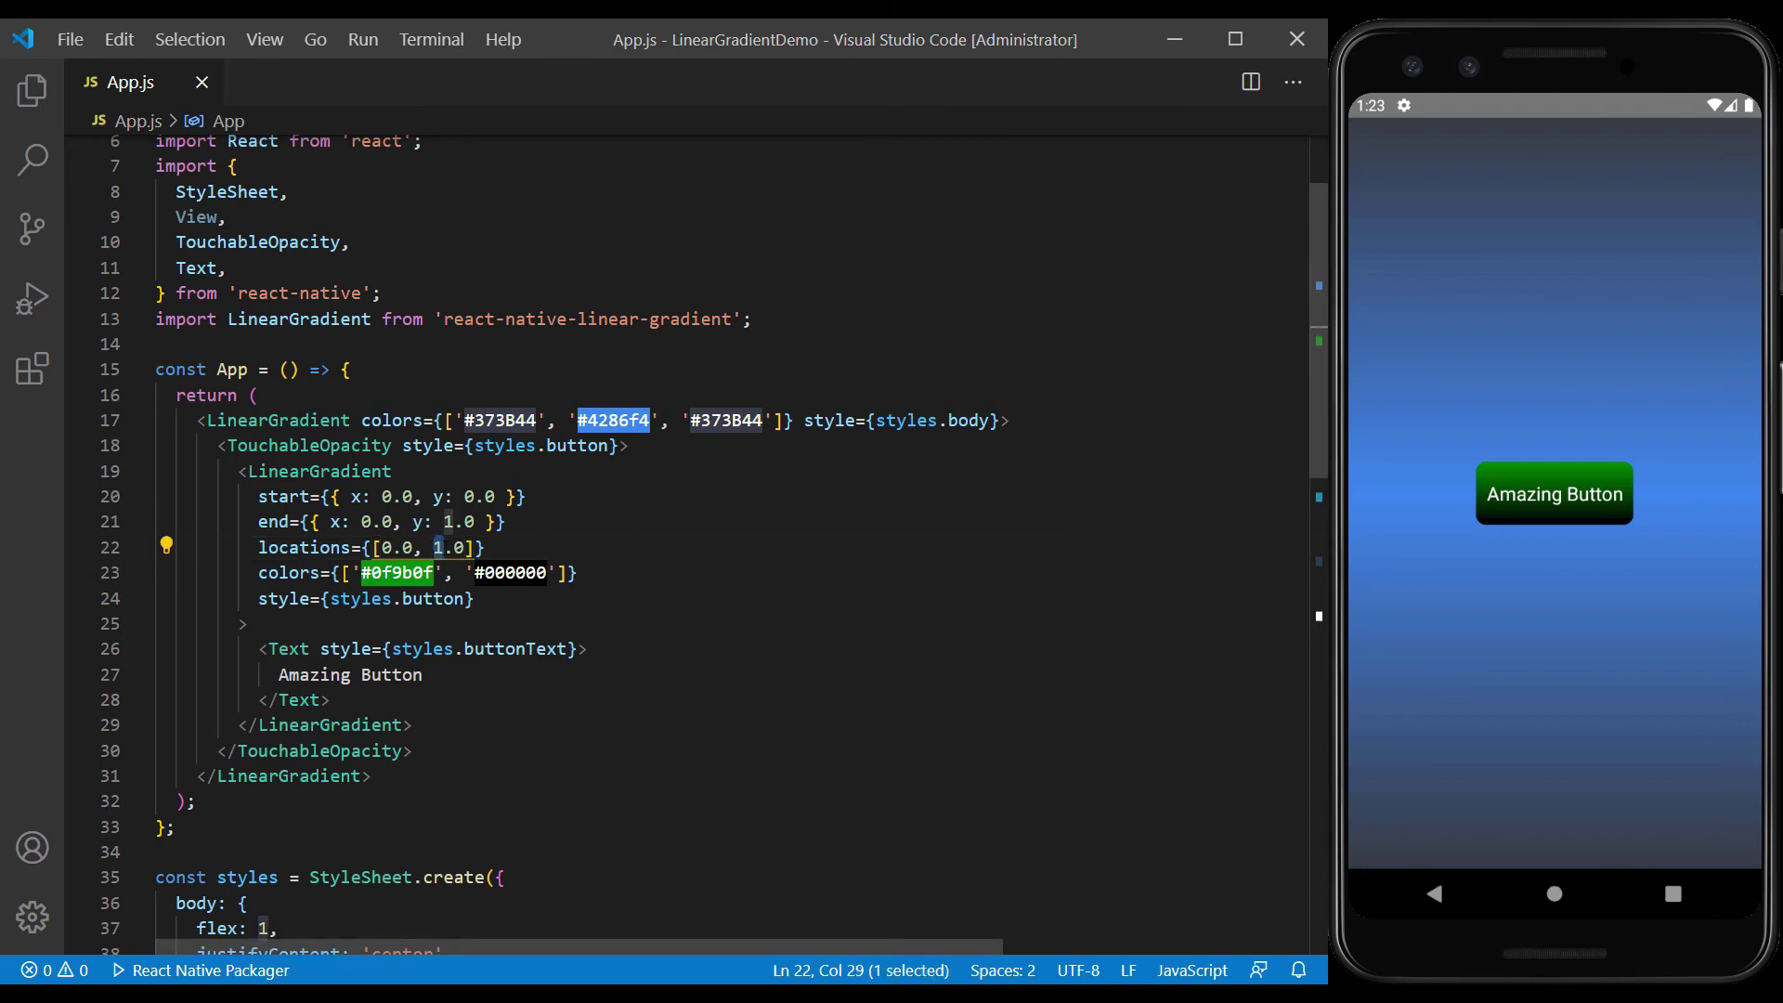
text(0)
key(Right)
key(Delete)
text(5)
key(ctrl+s)
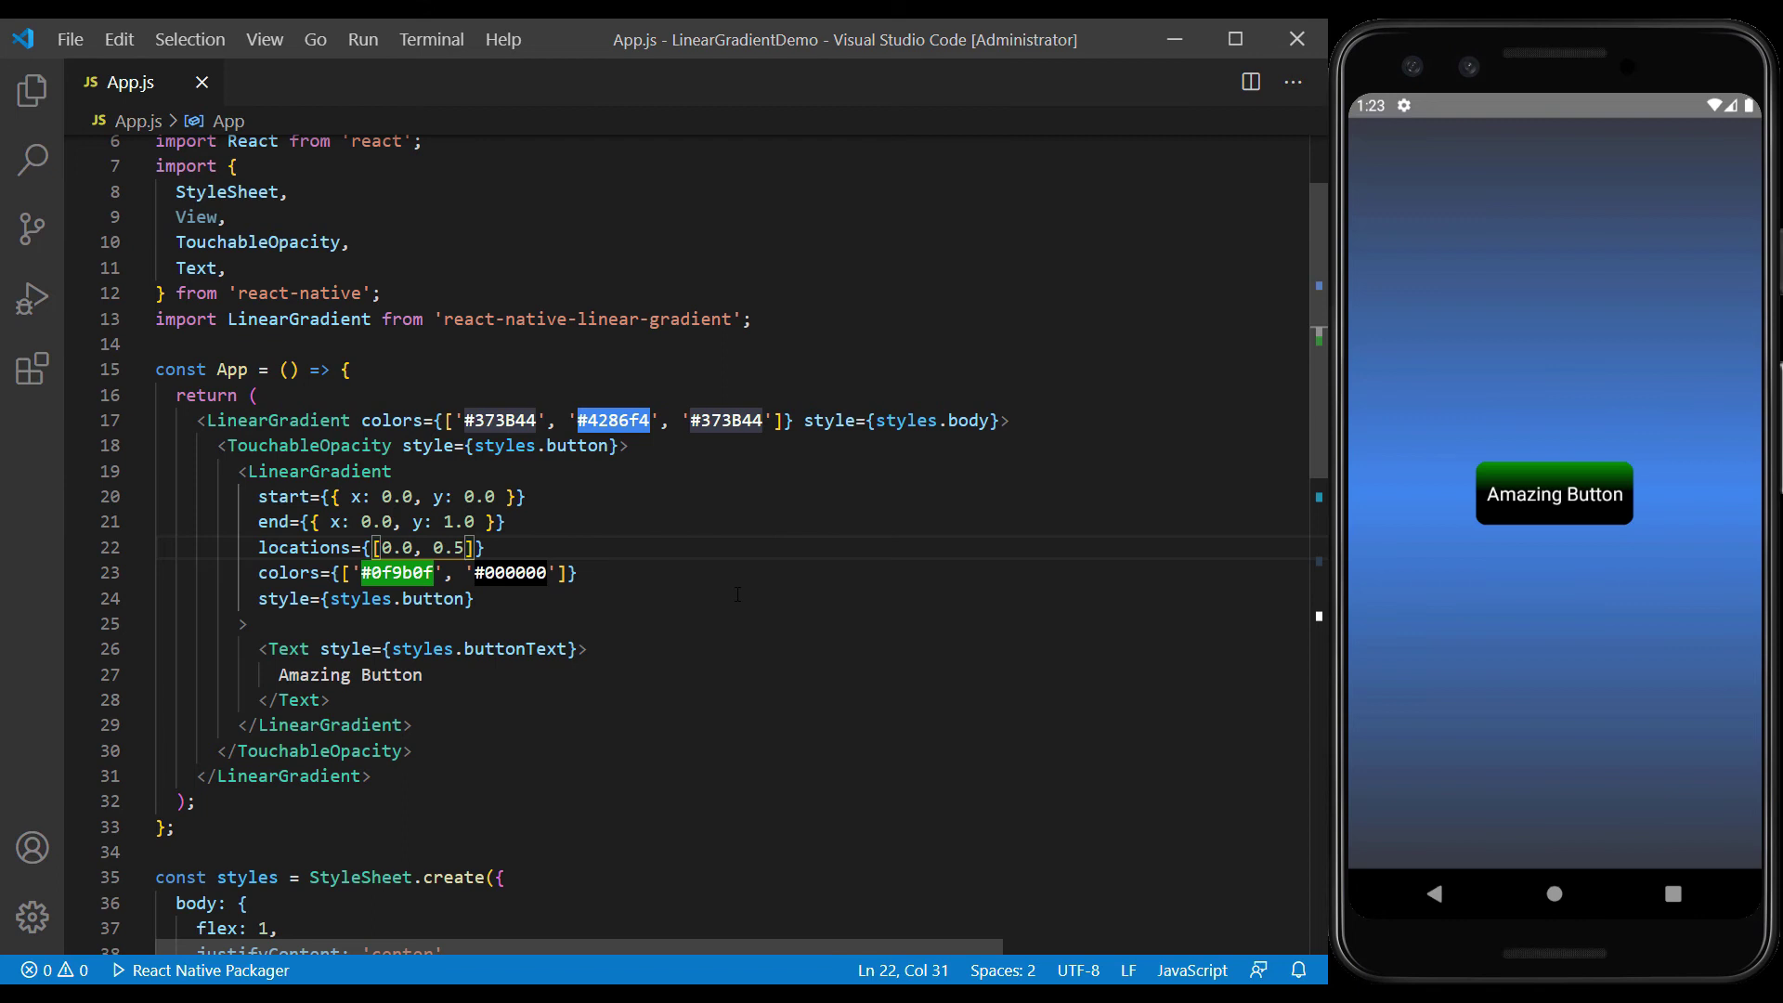
click(635, 569)
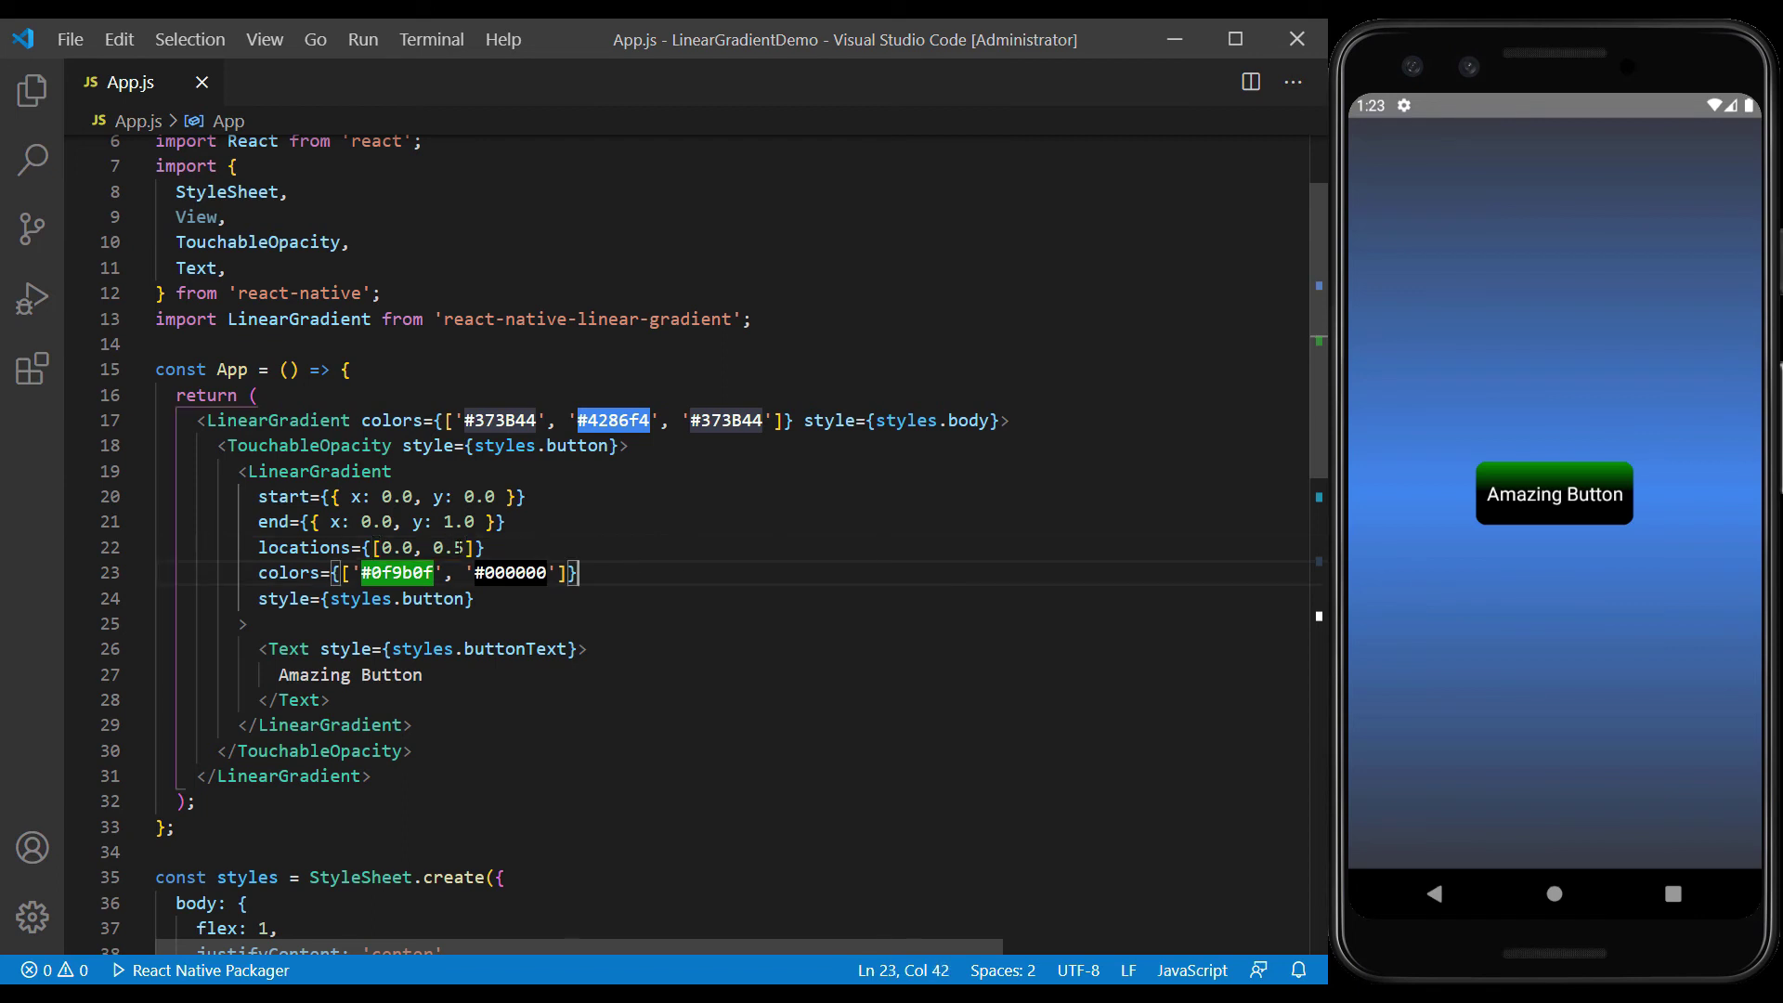
double_click(440, 548)
text(1)
key(Right)
key(BackSpace)
text(0)
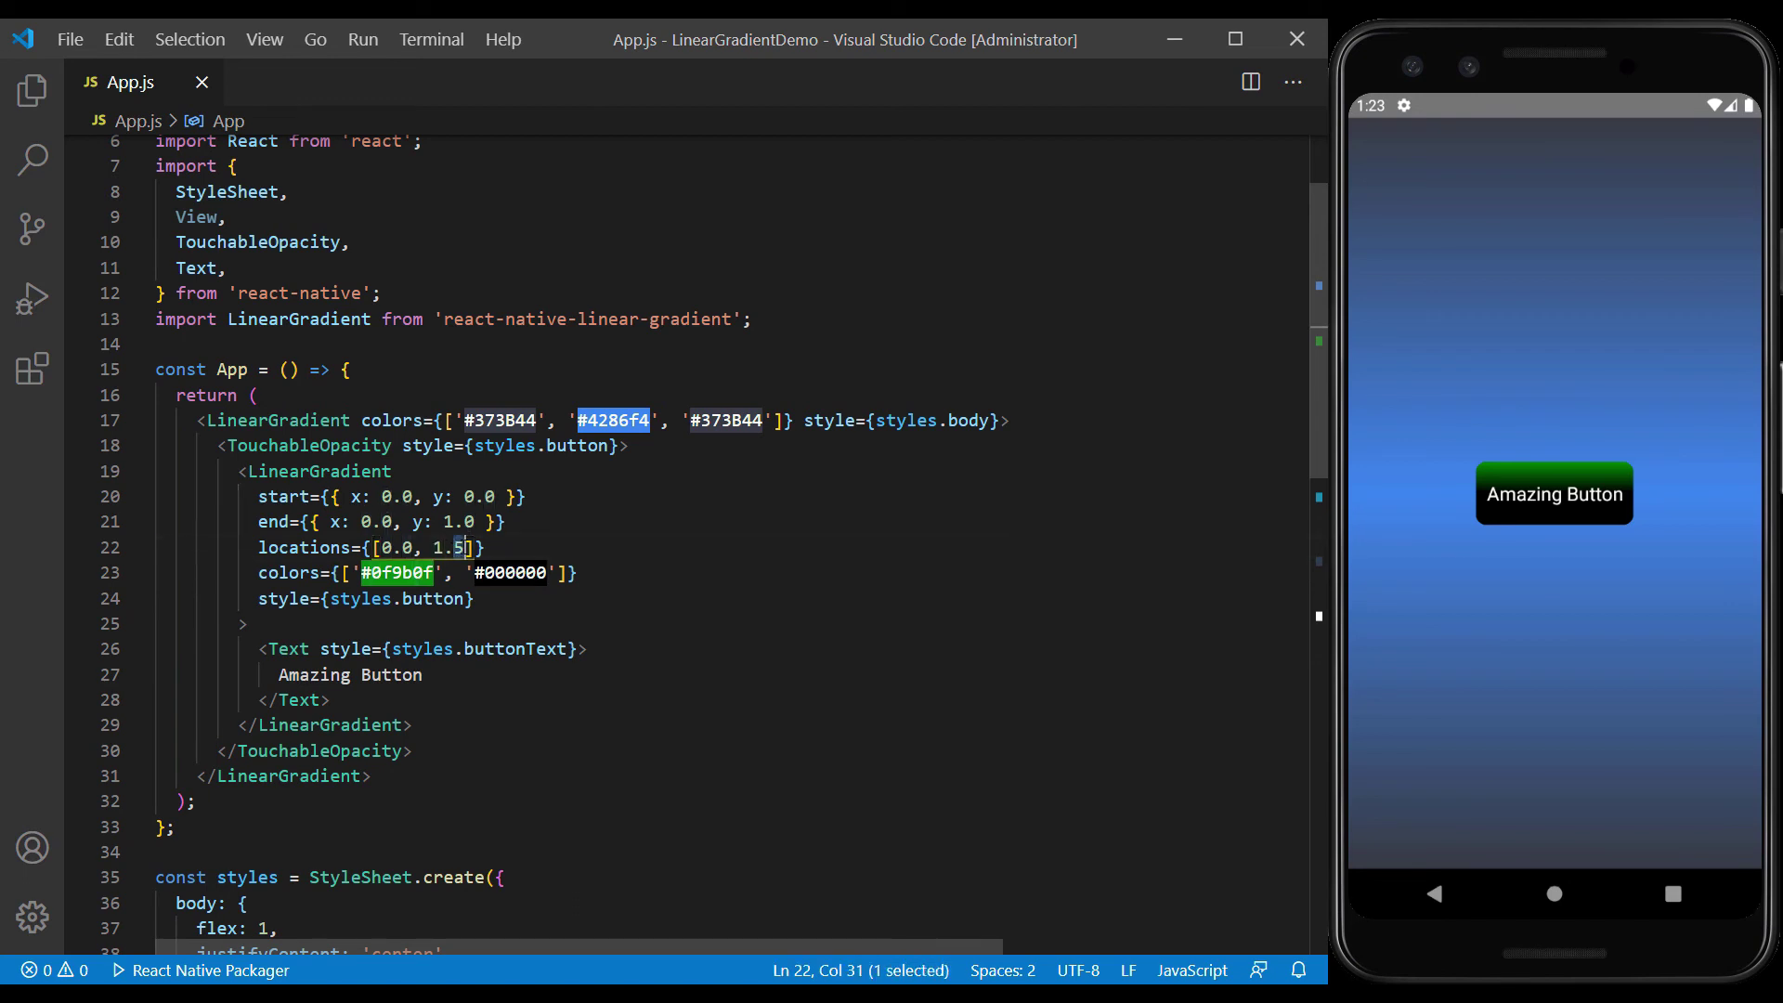
key(End)
key(ctrl+s)
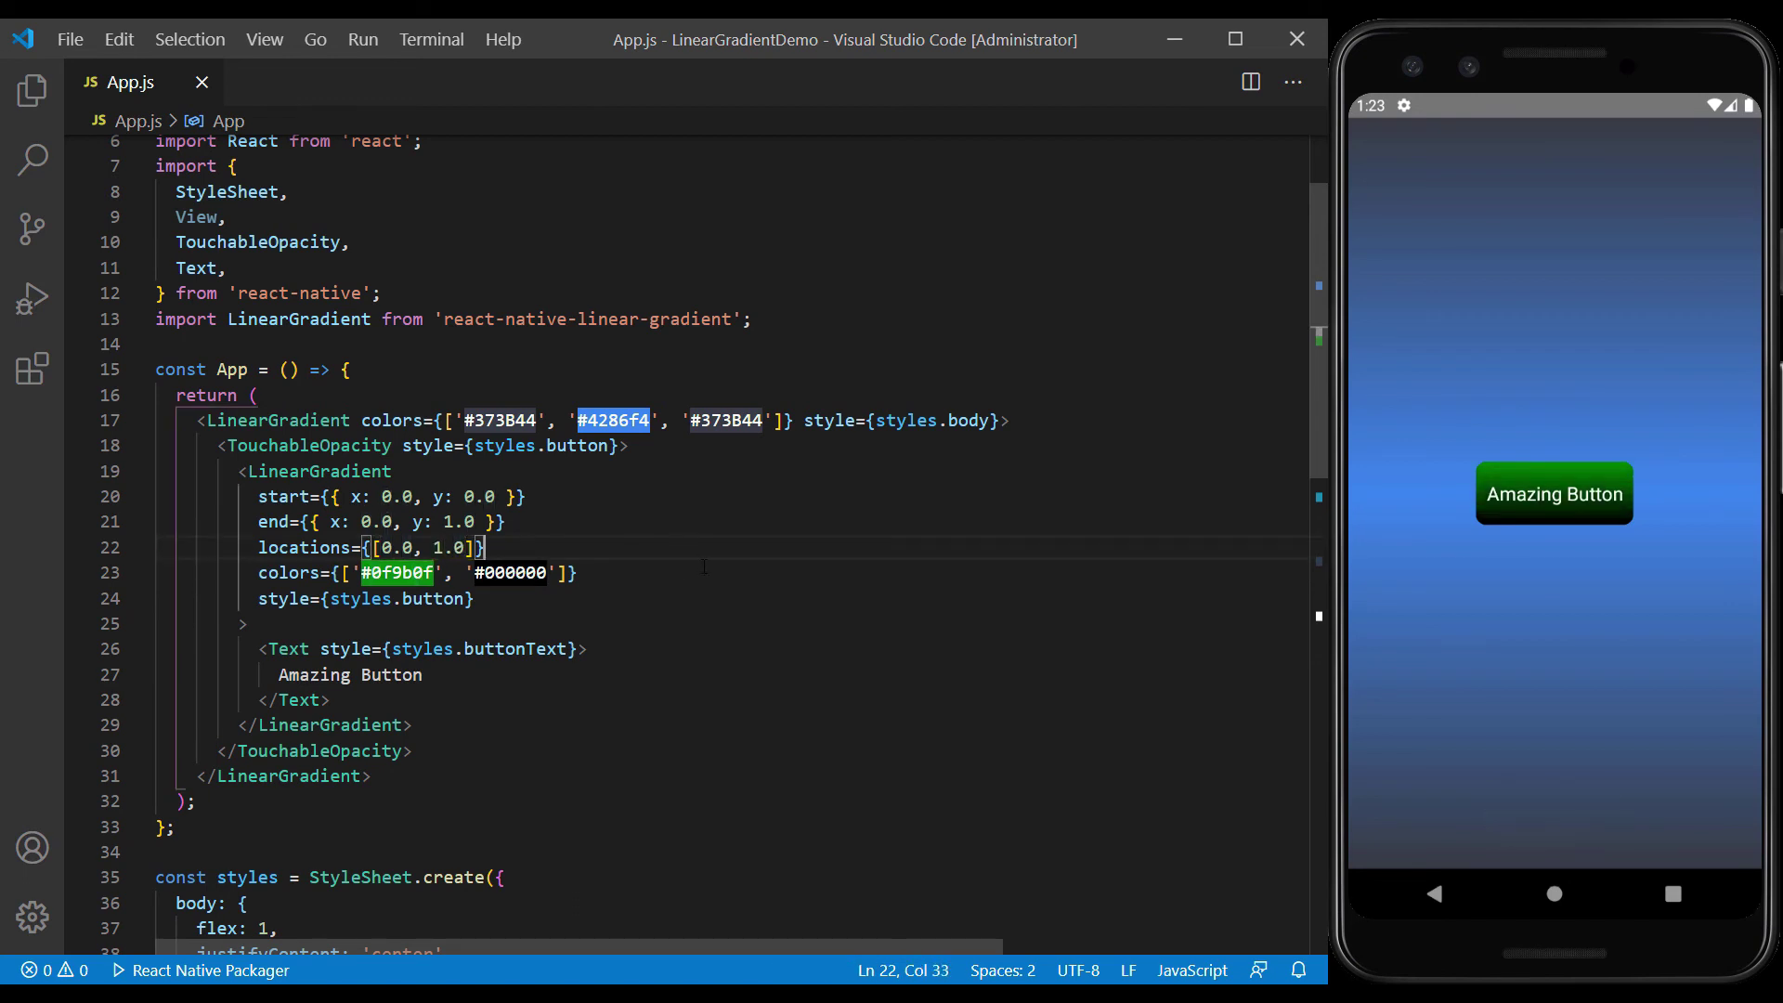
key(Down)
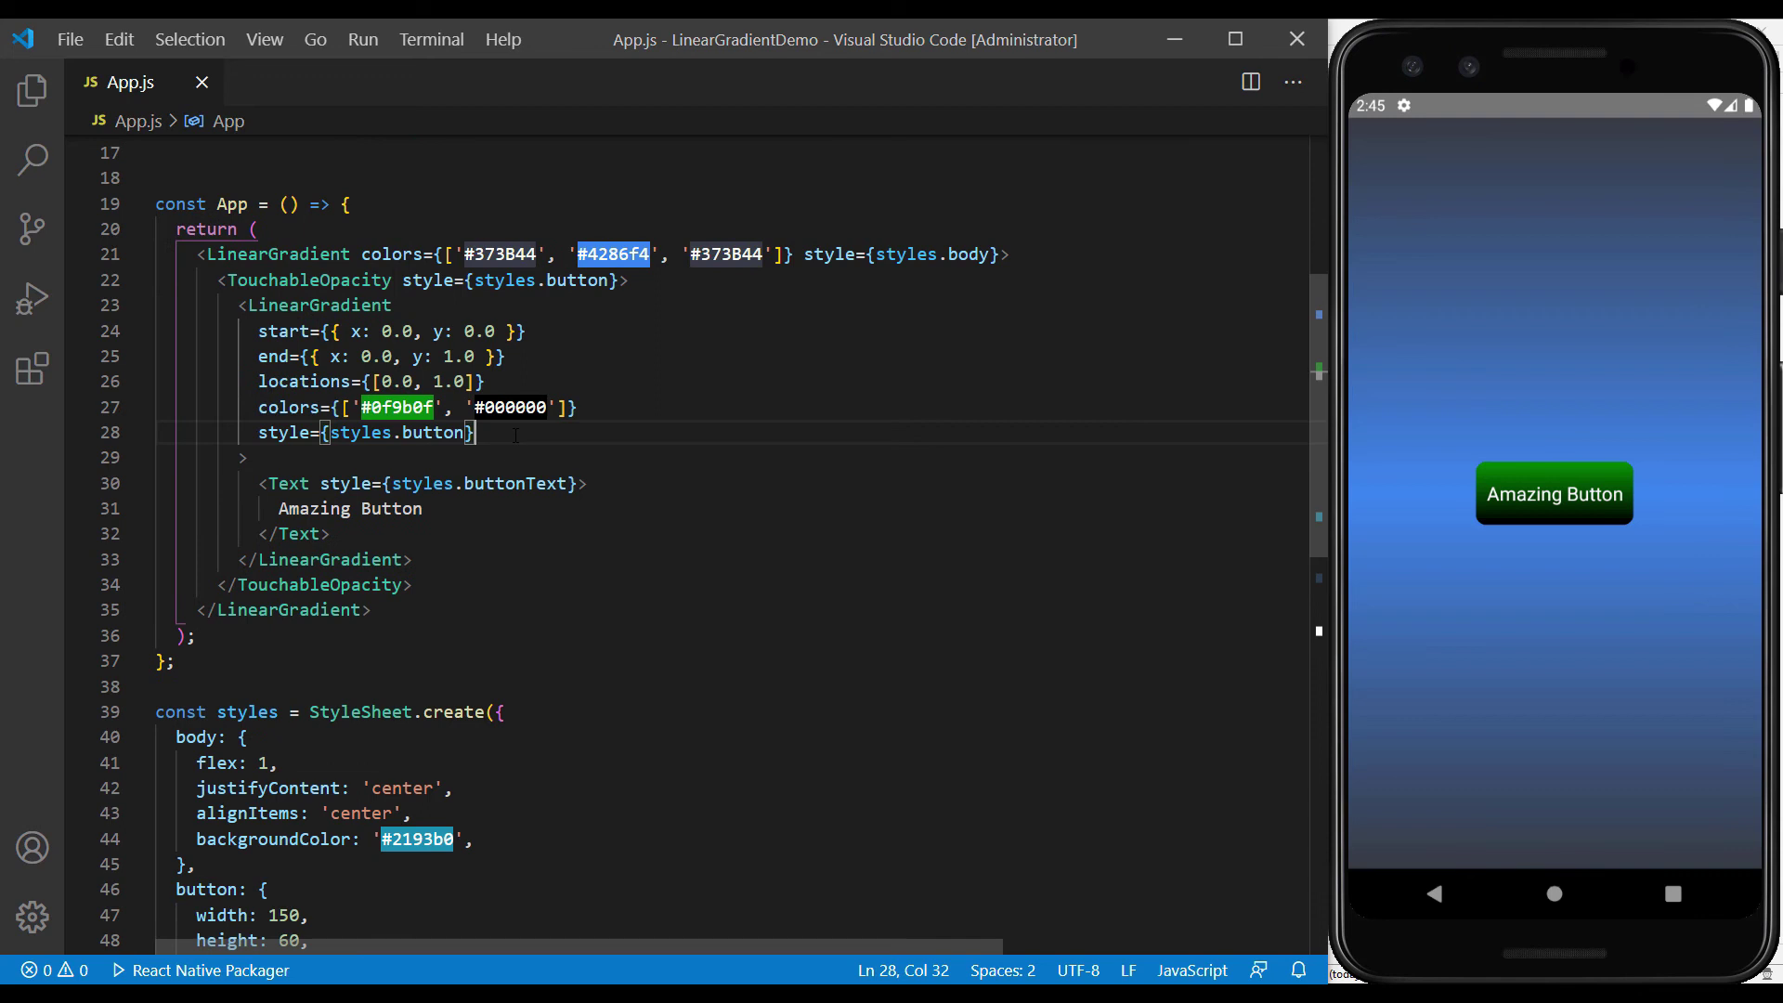
text(use)
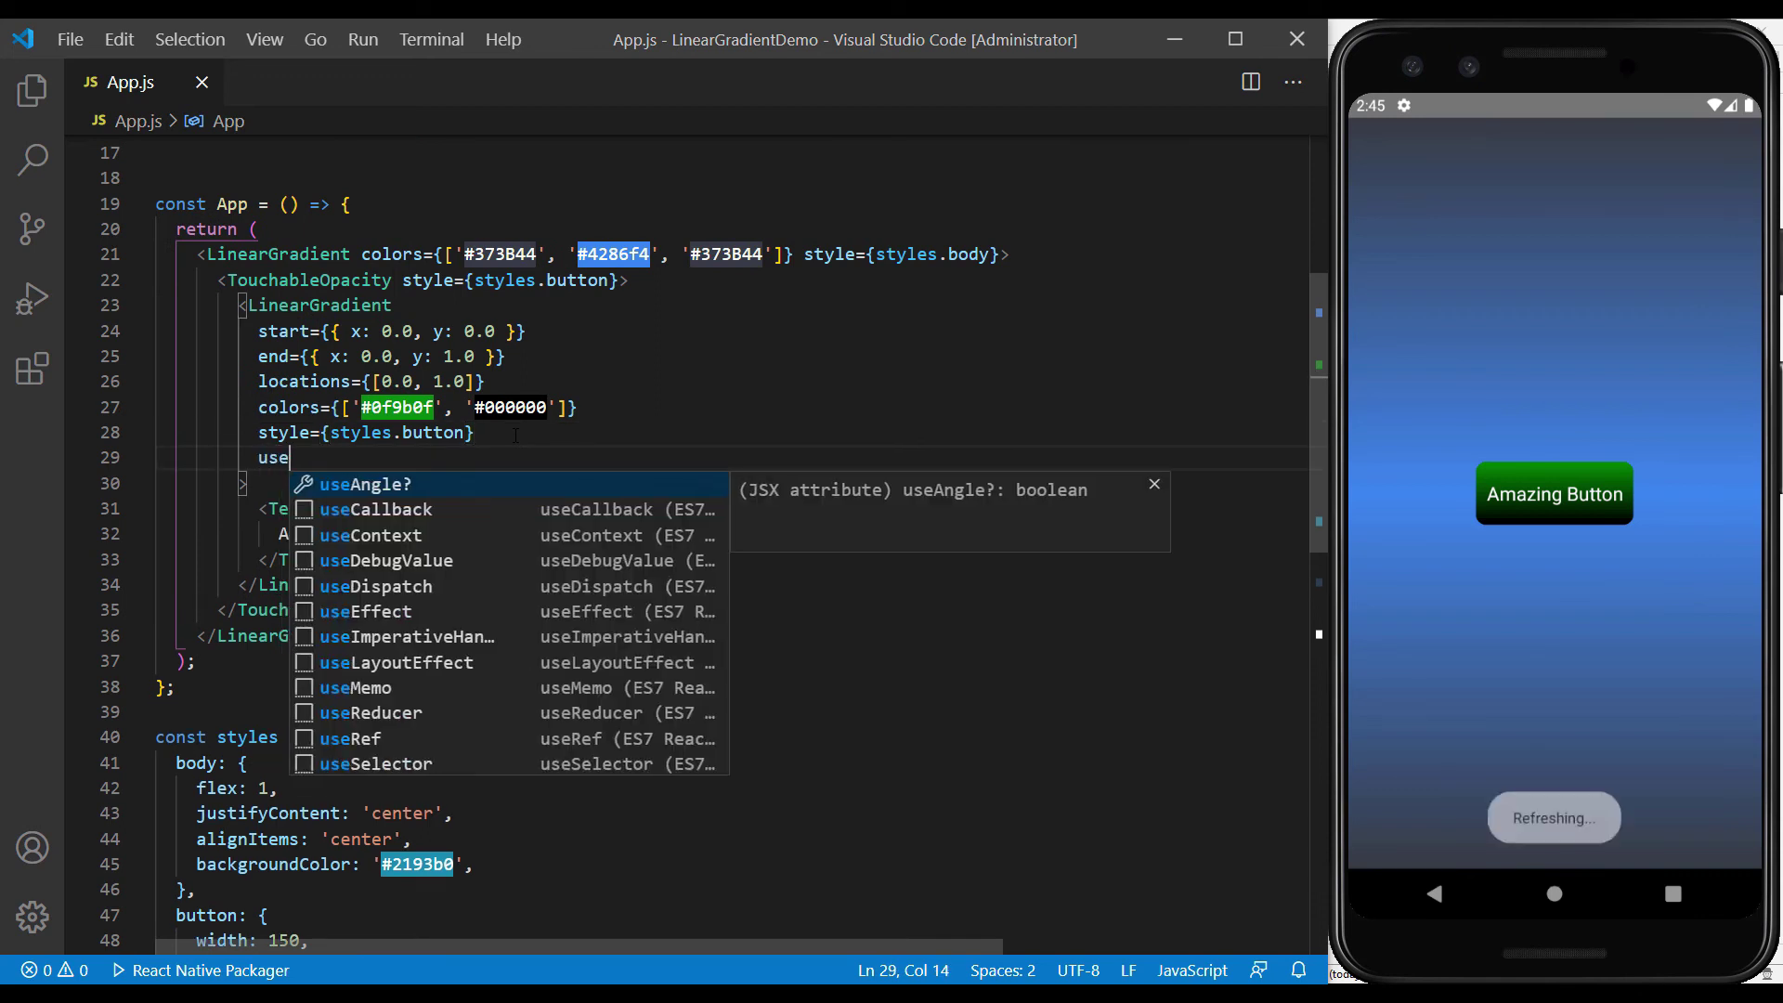
Add useAngle={true}, angle={45} and angleCenter {x: 0.5, y: 0.5}, save, and reload from Metro.
key(Return)
text(=)
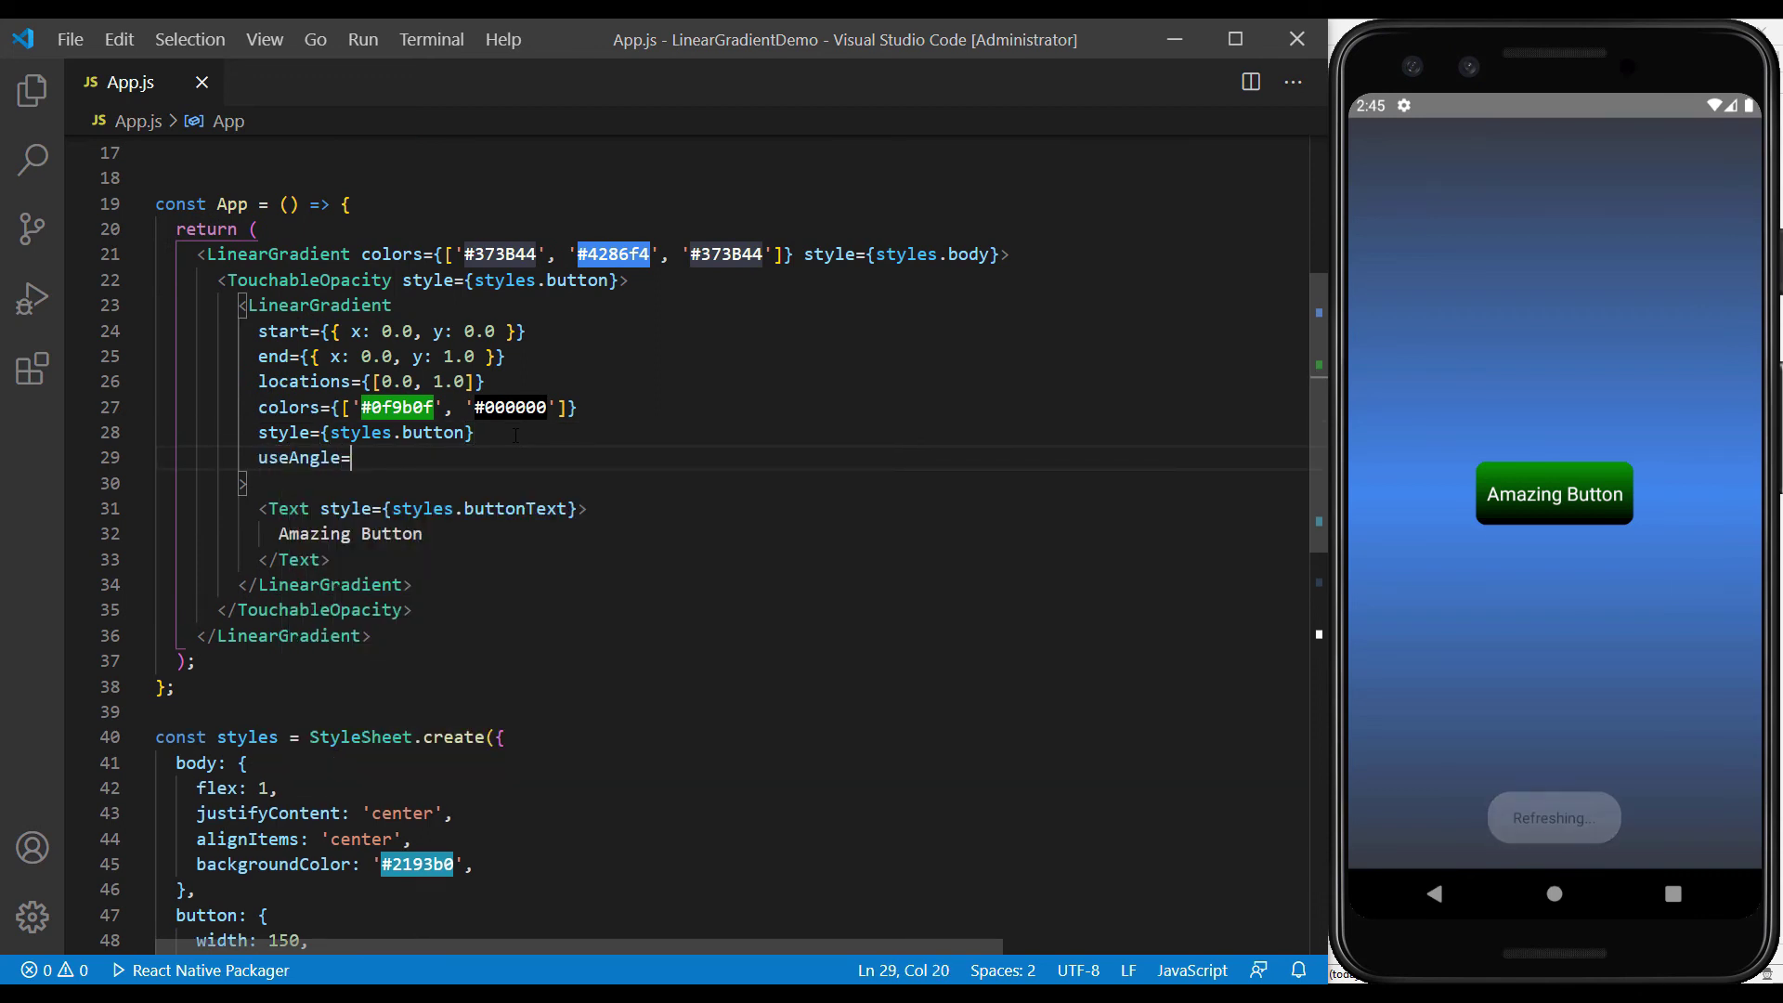
text({true)
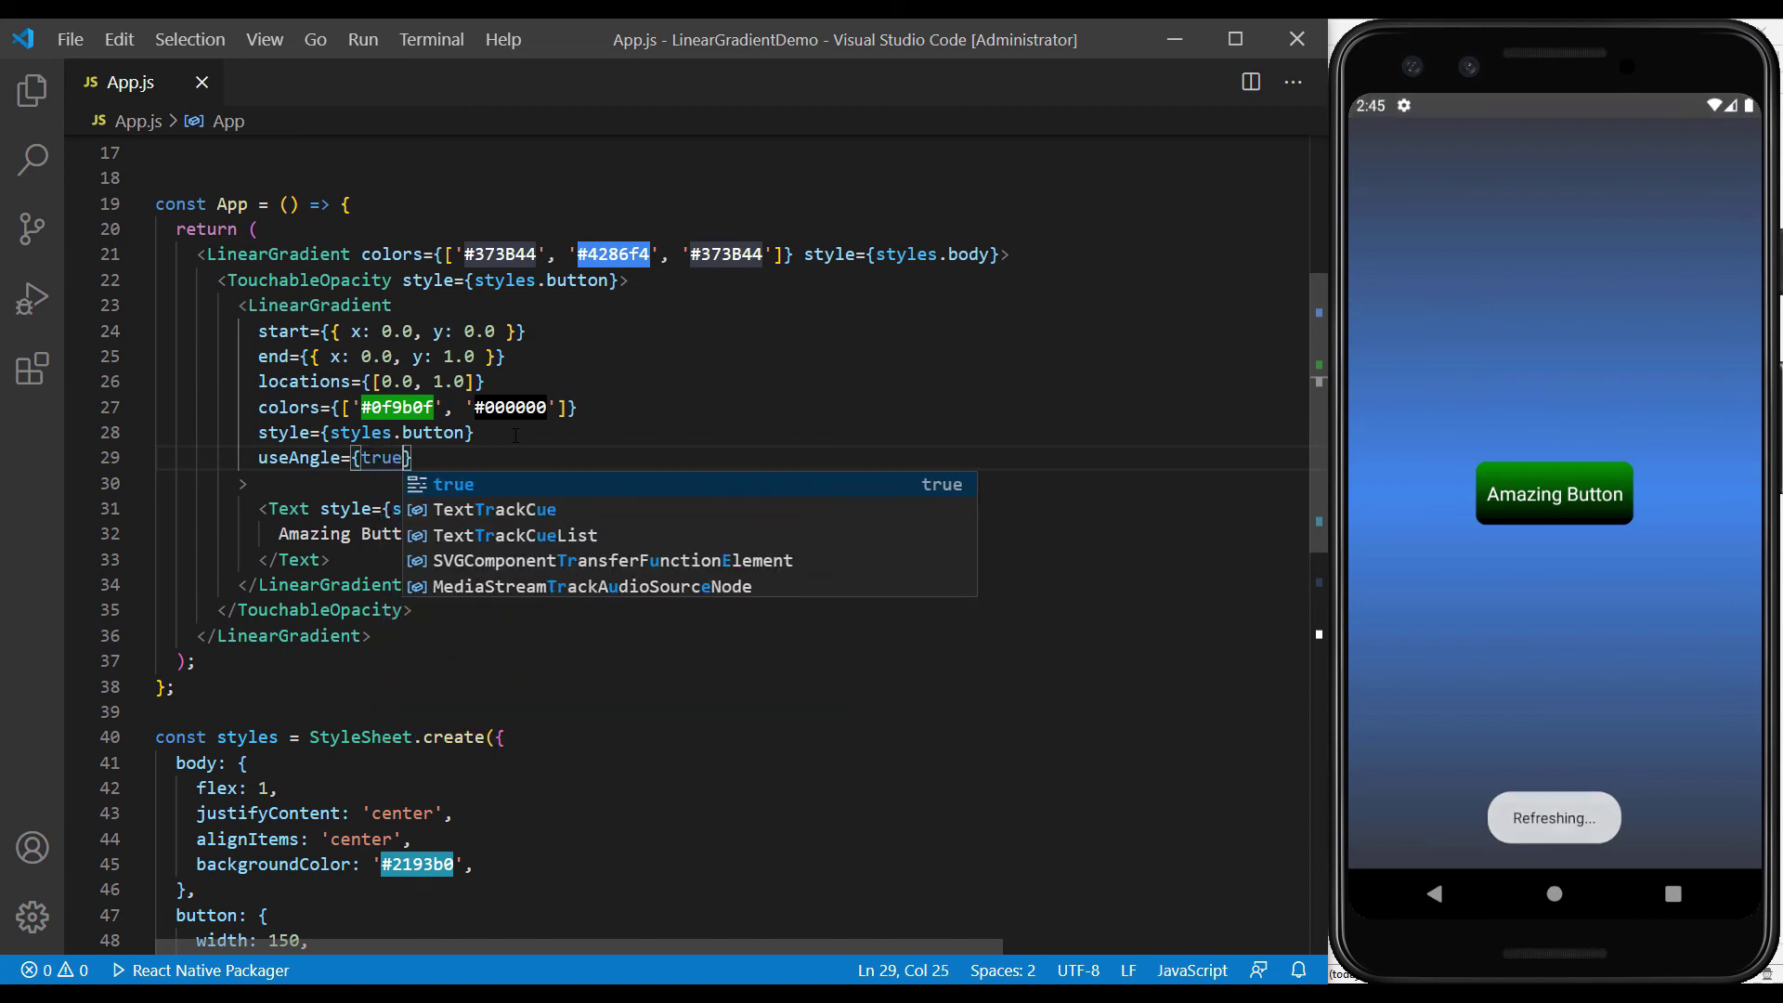
text(})
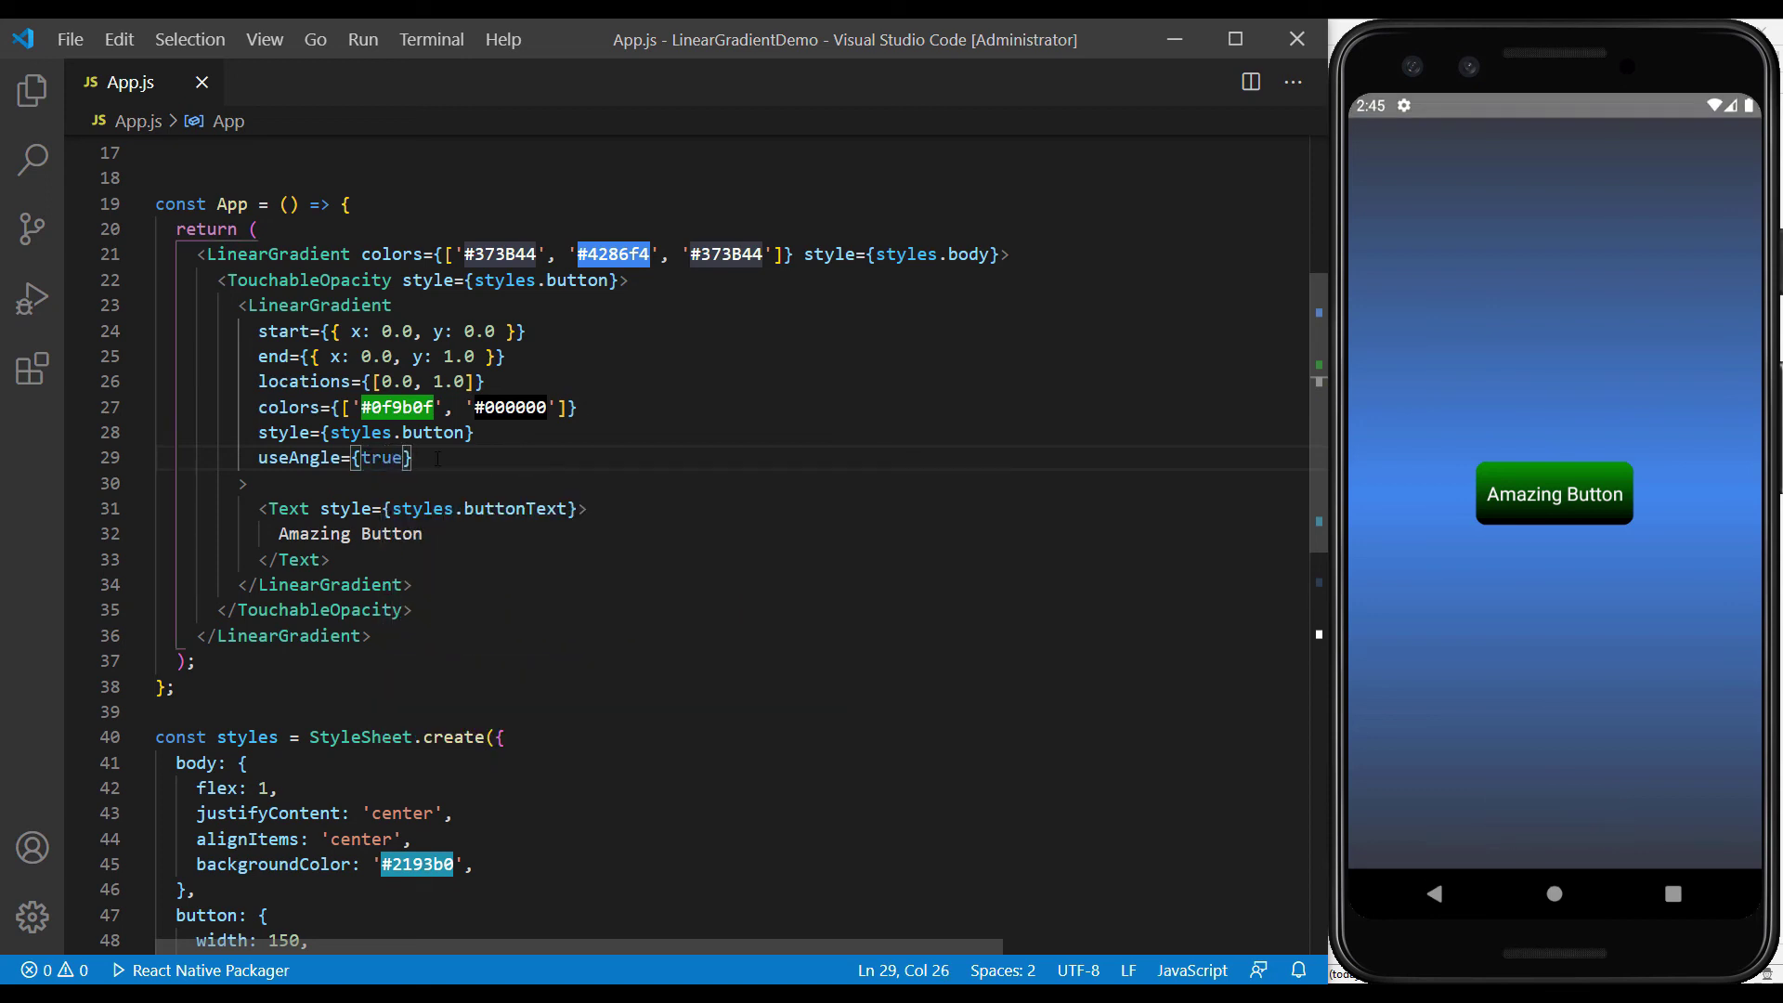
key(Return)
text(ang)
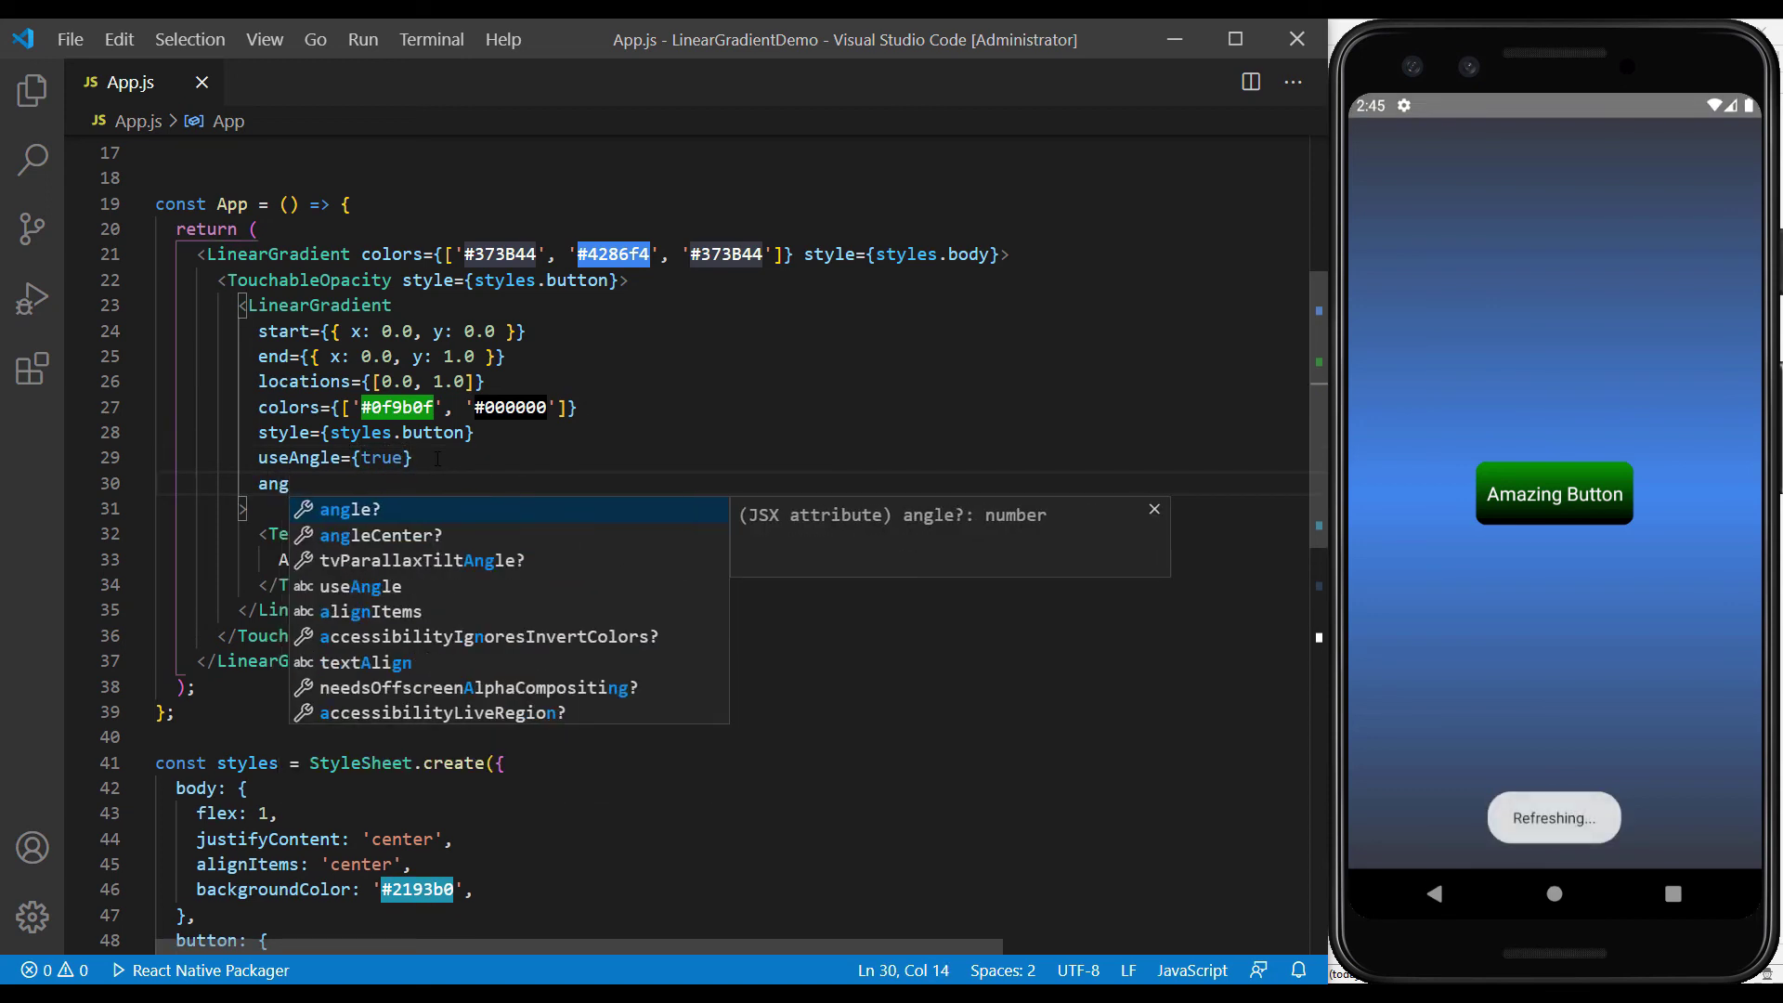
text(le=)
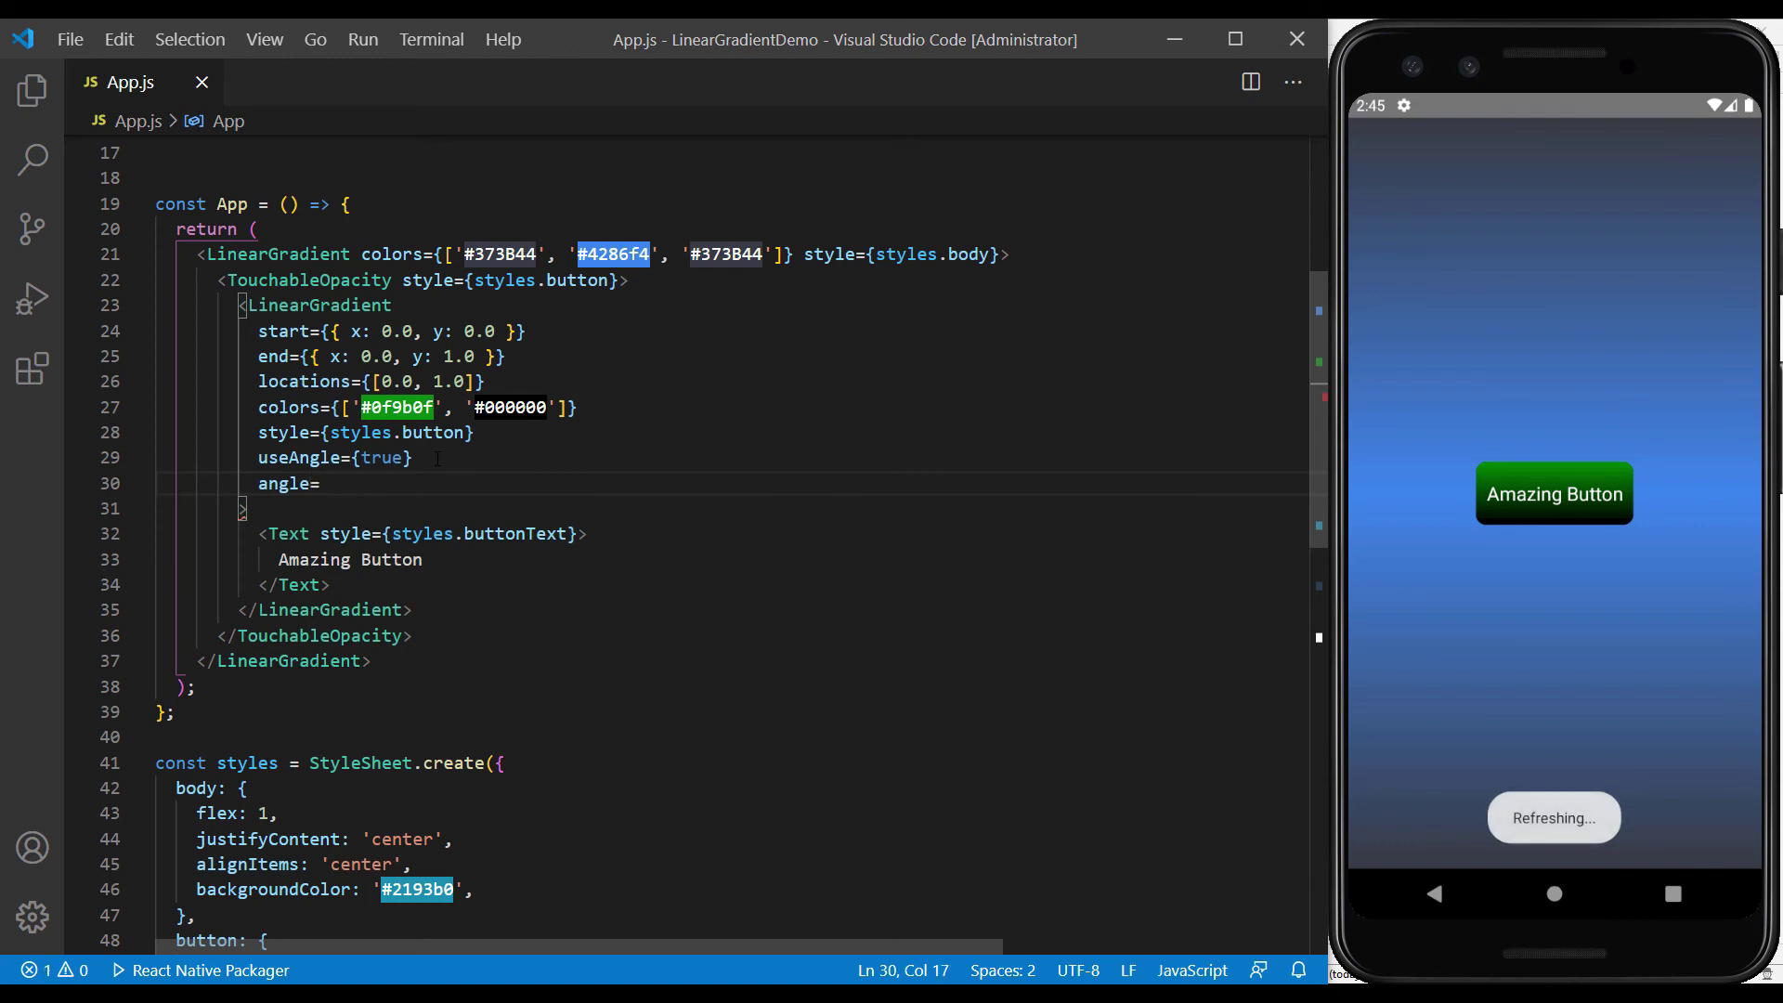
text({45)
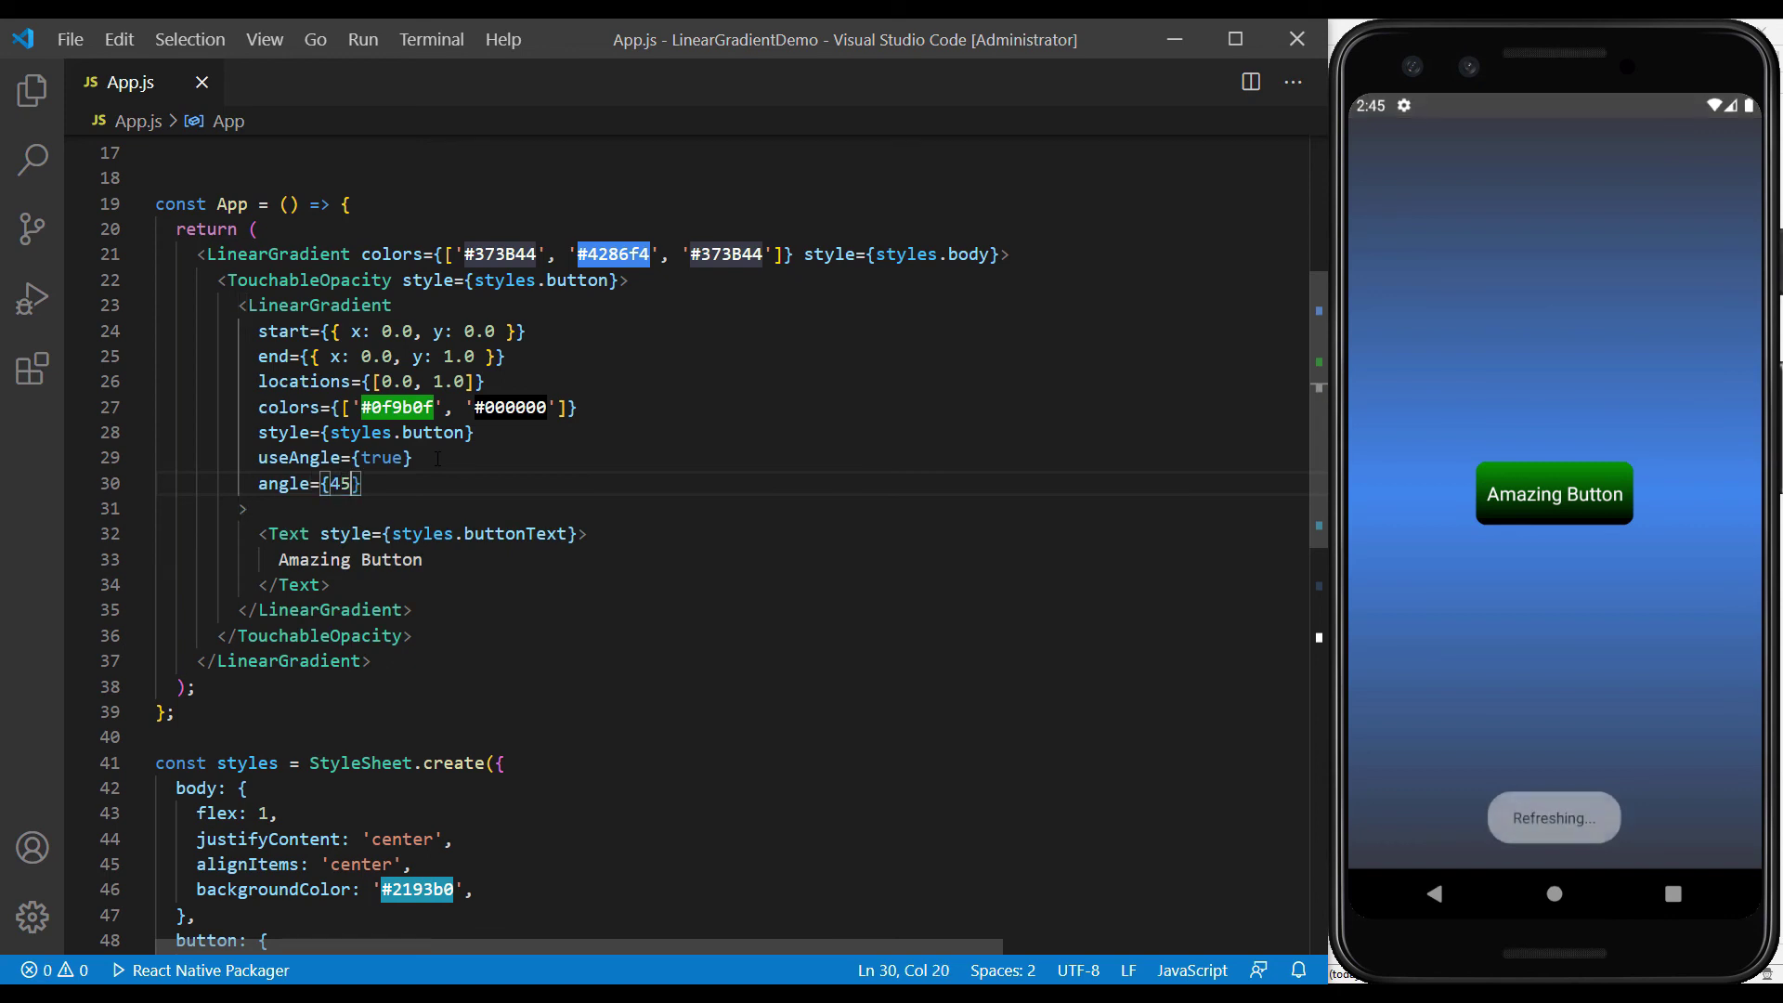
click(382, 488)
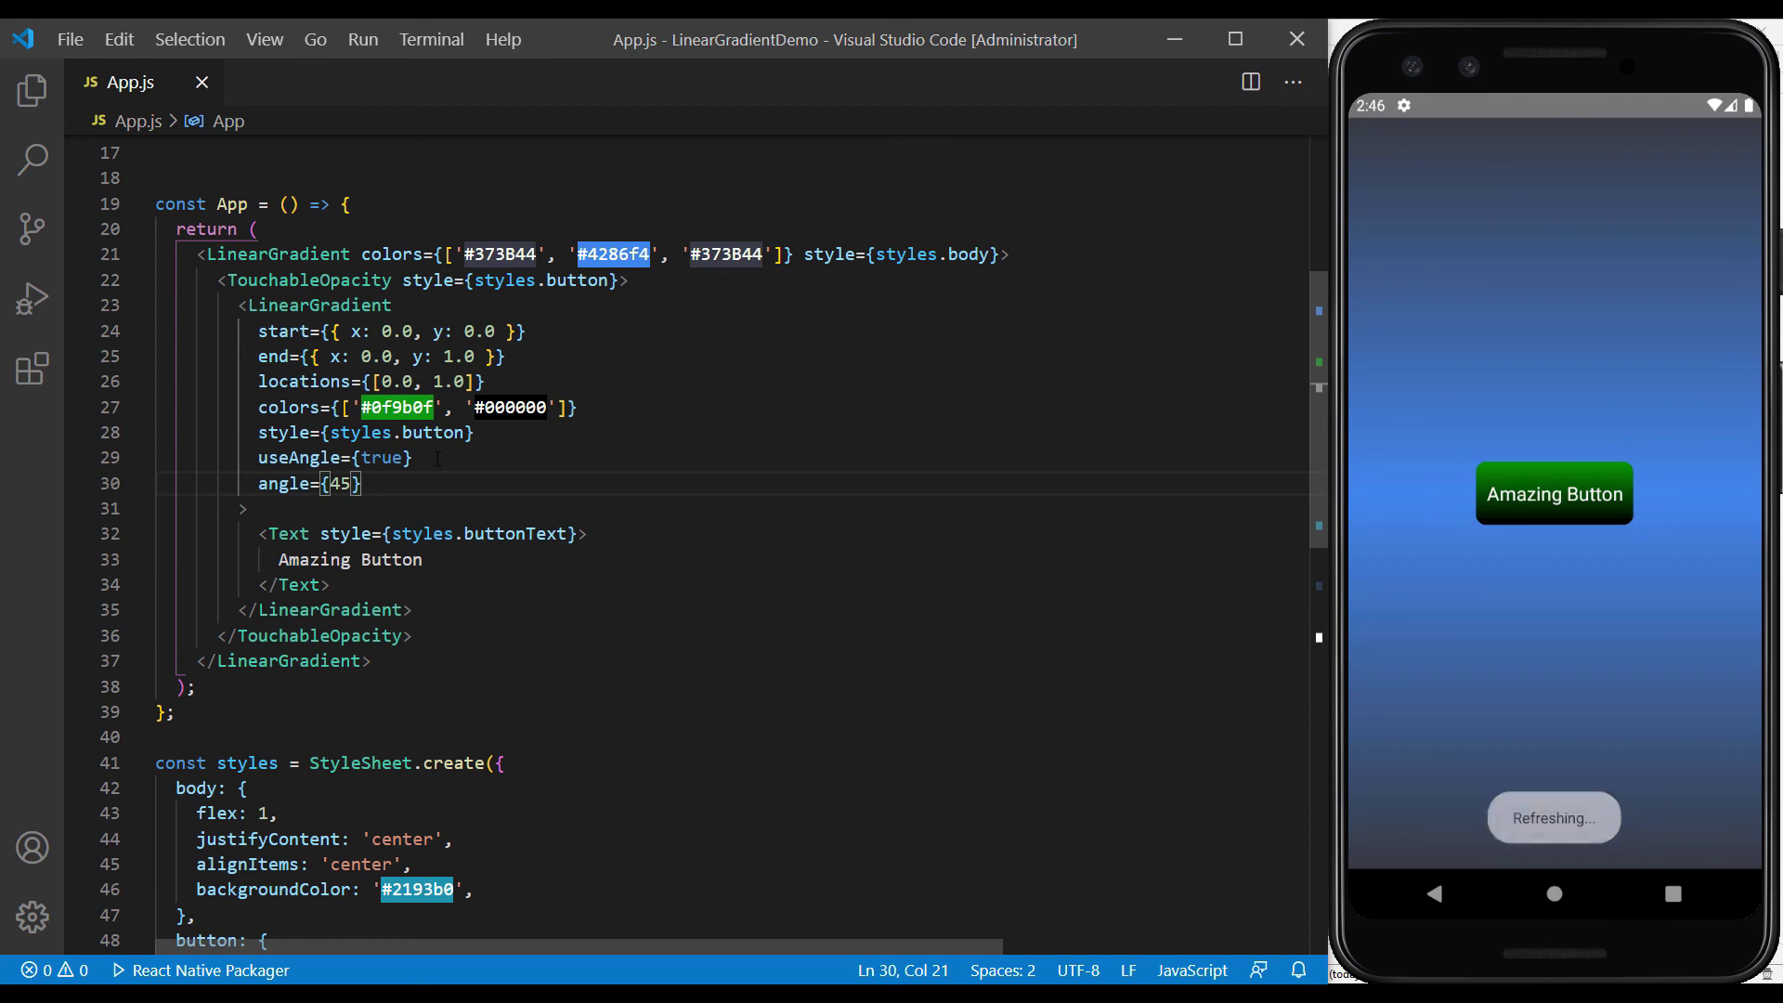
key(Return)
text(angl)
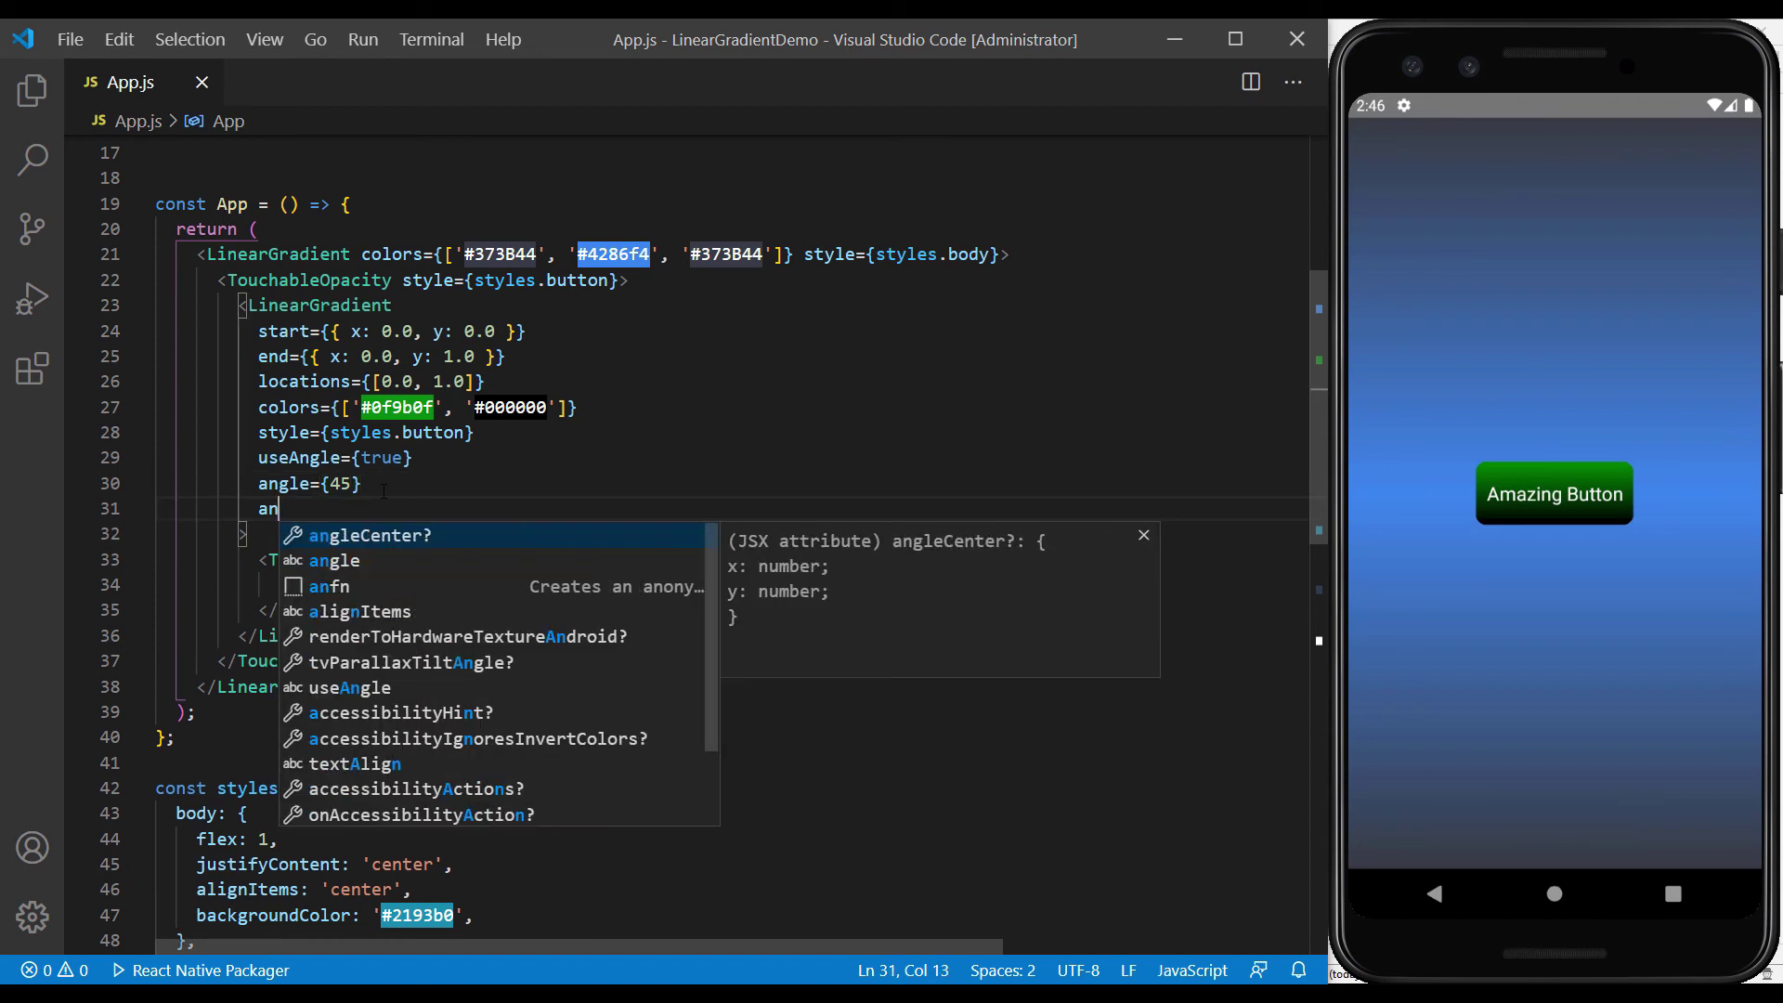
key(Return)
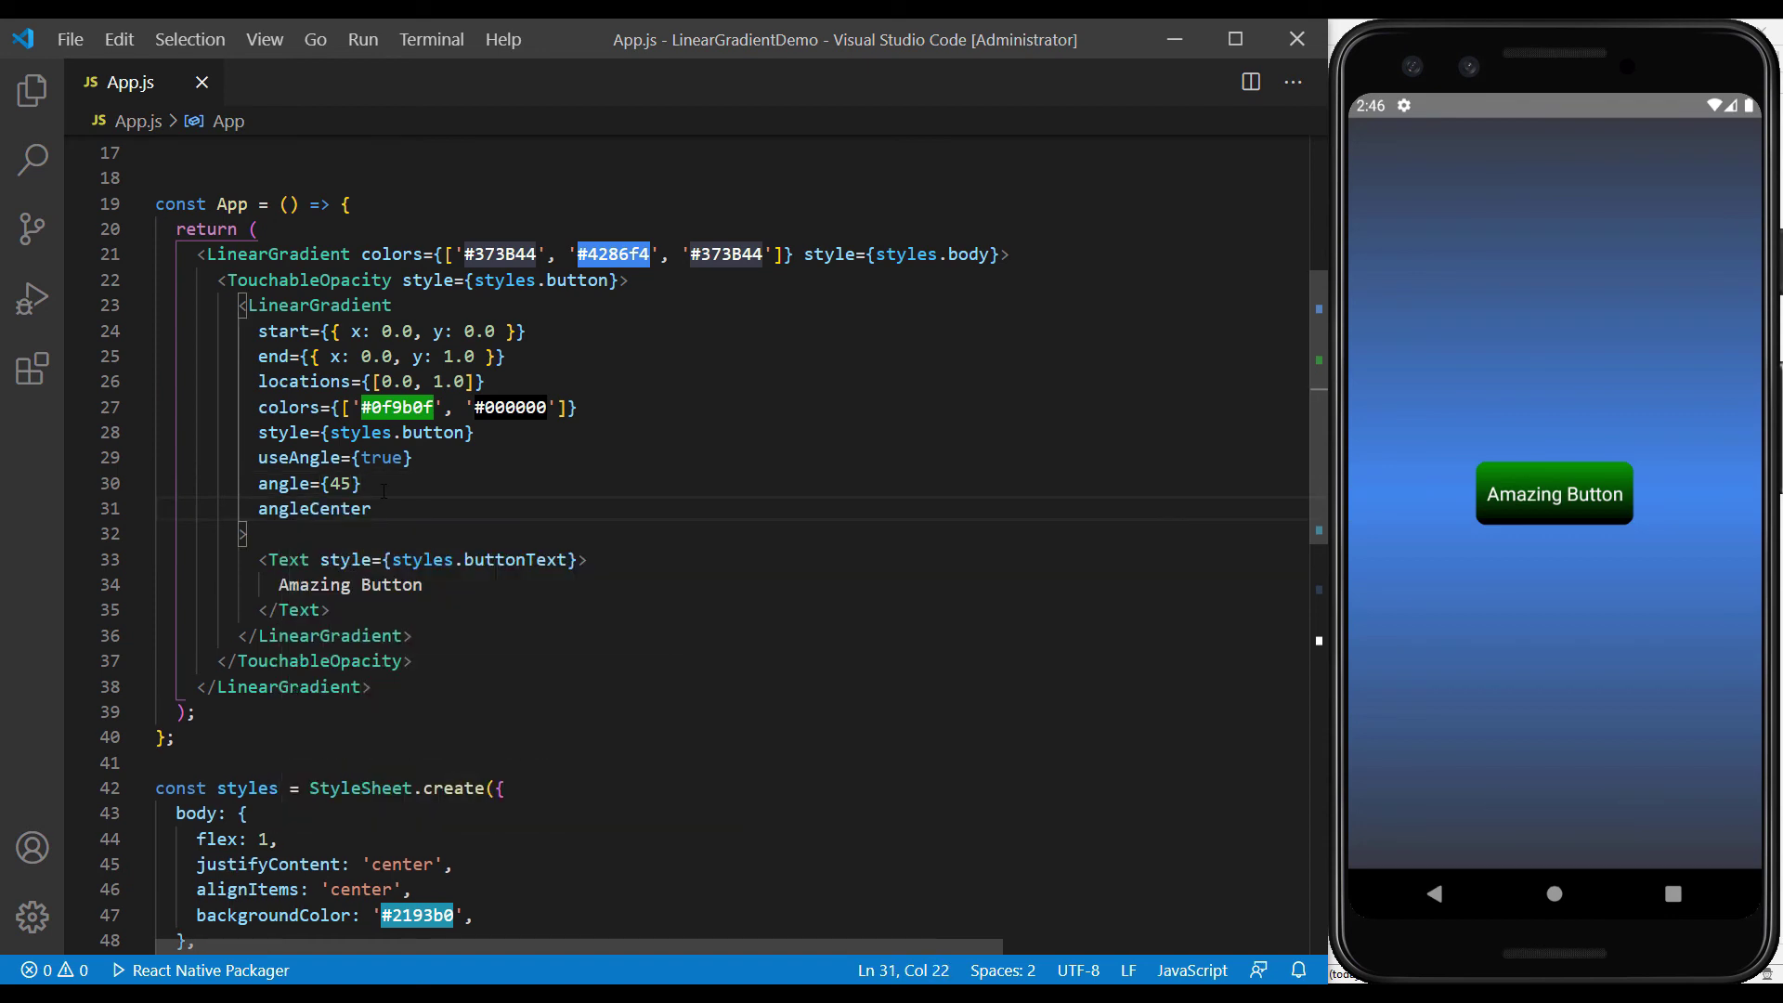
text(={)
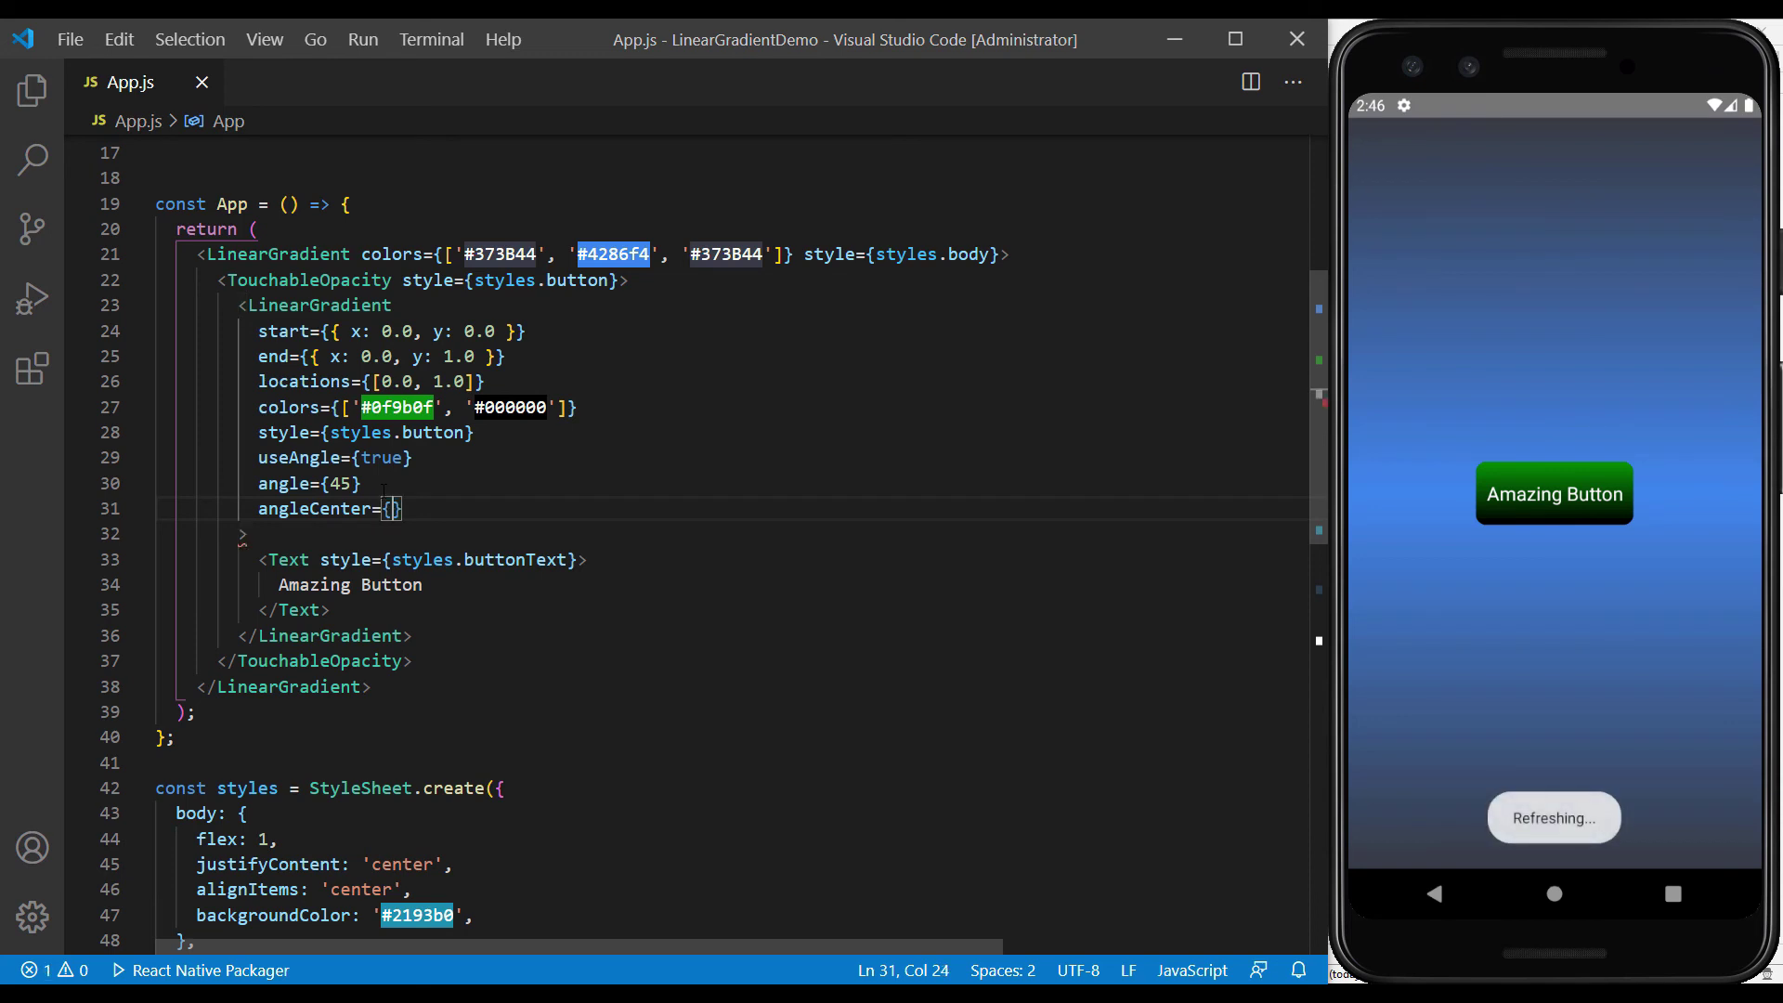
text({)
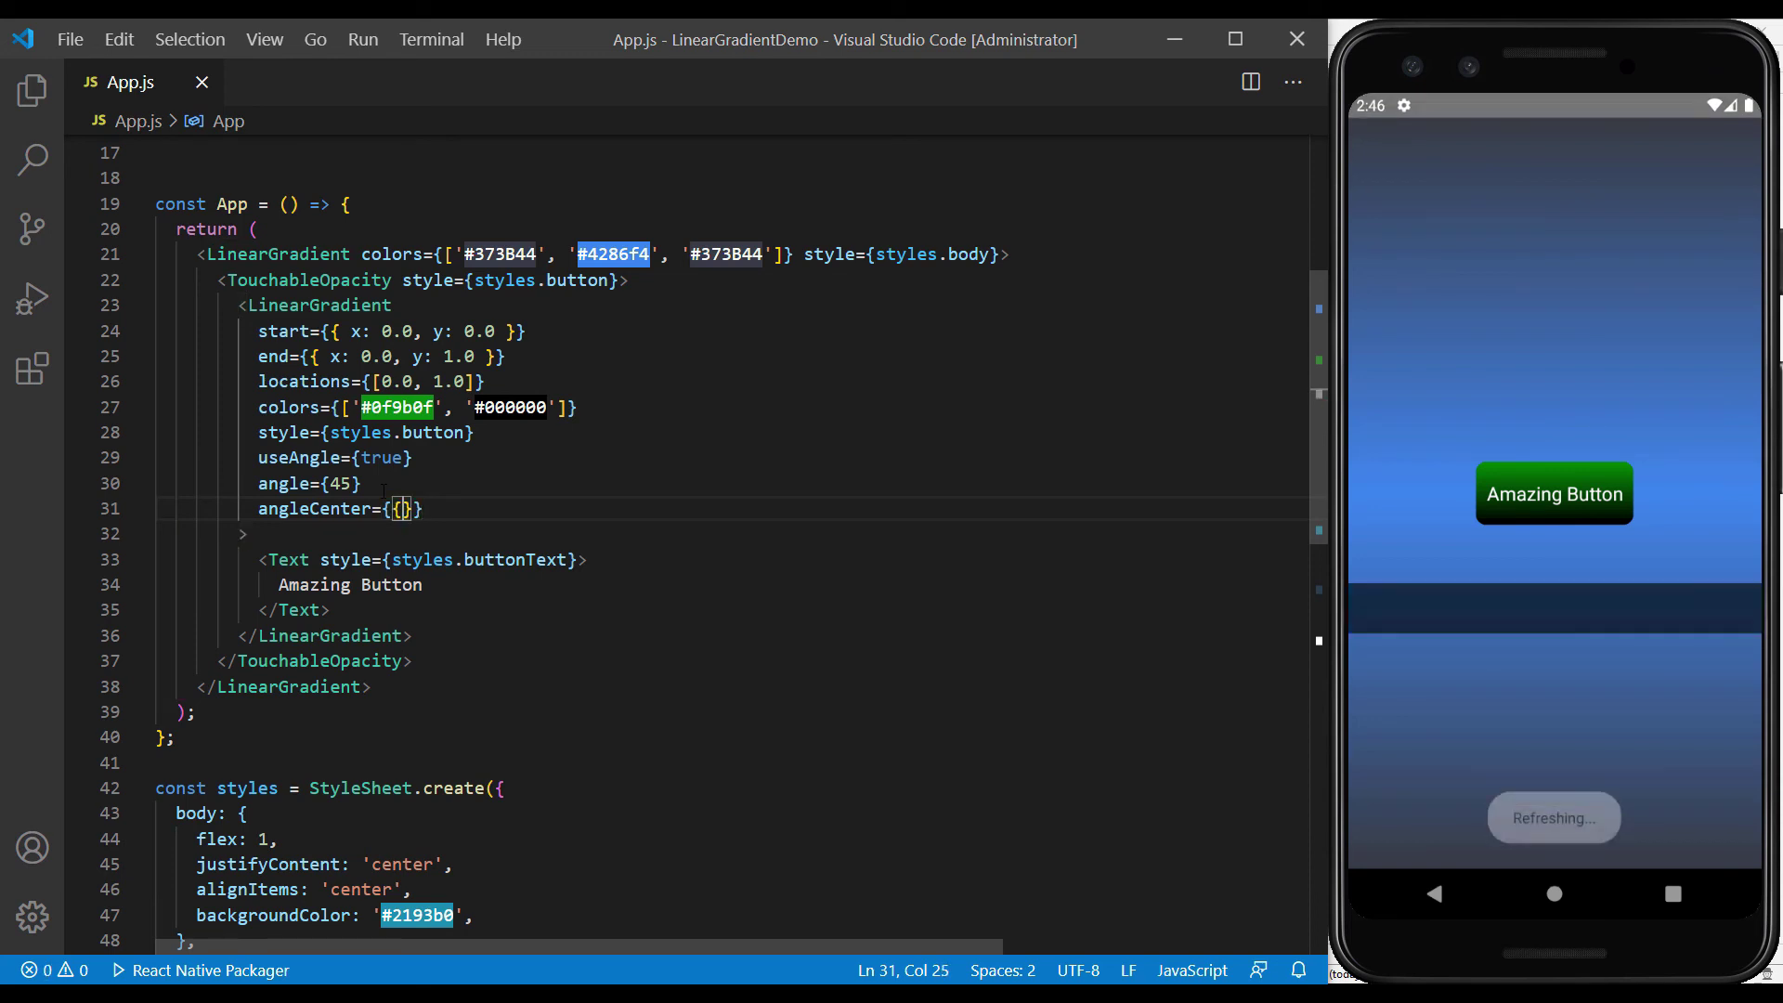
text(x:)
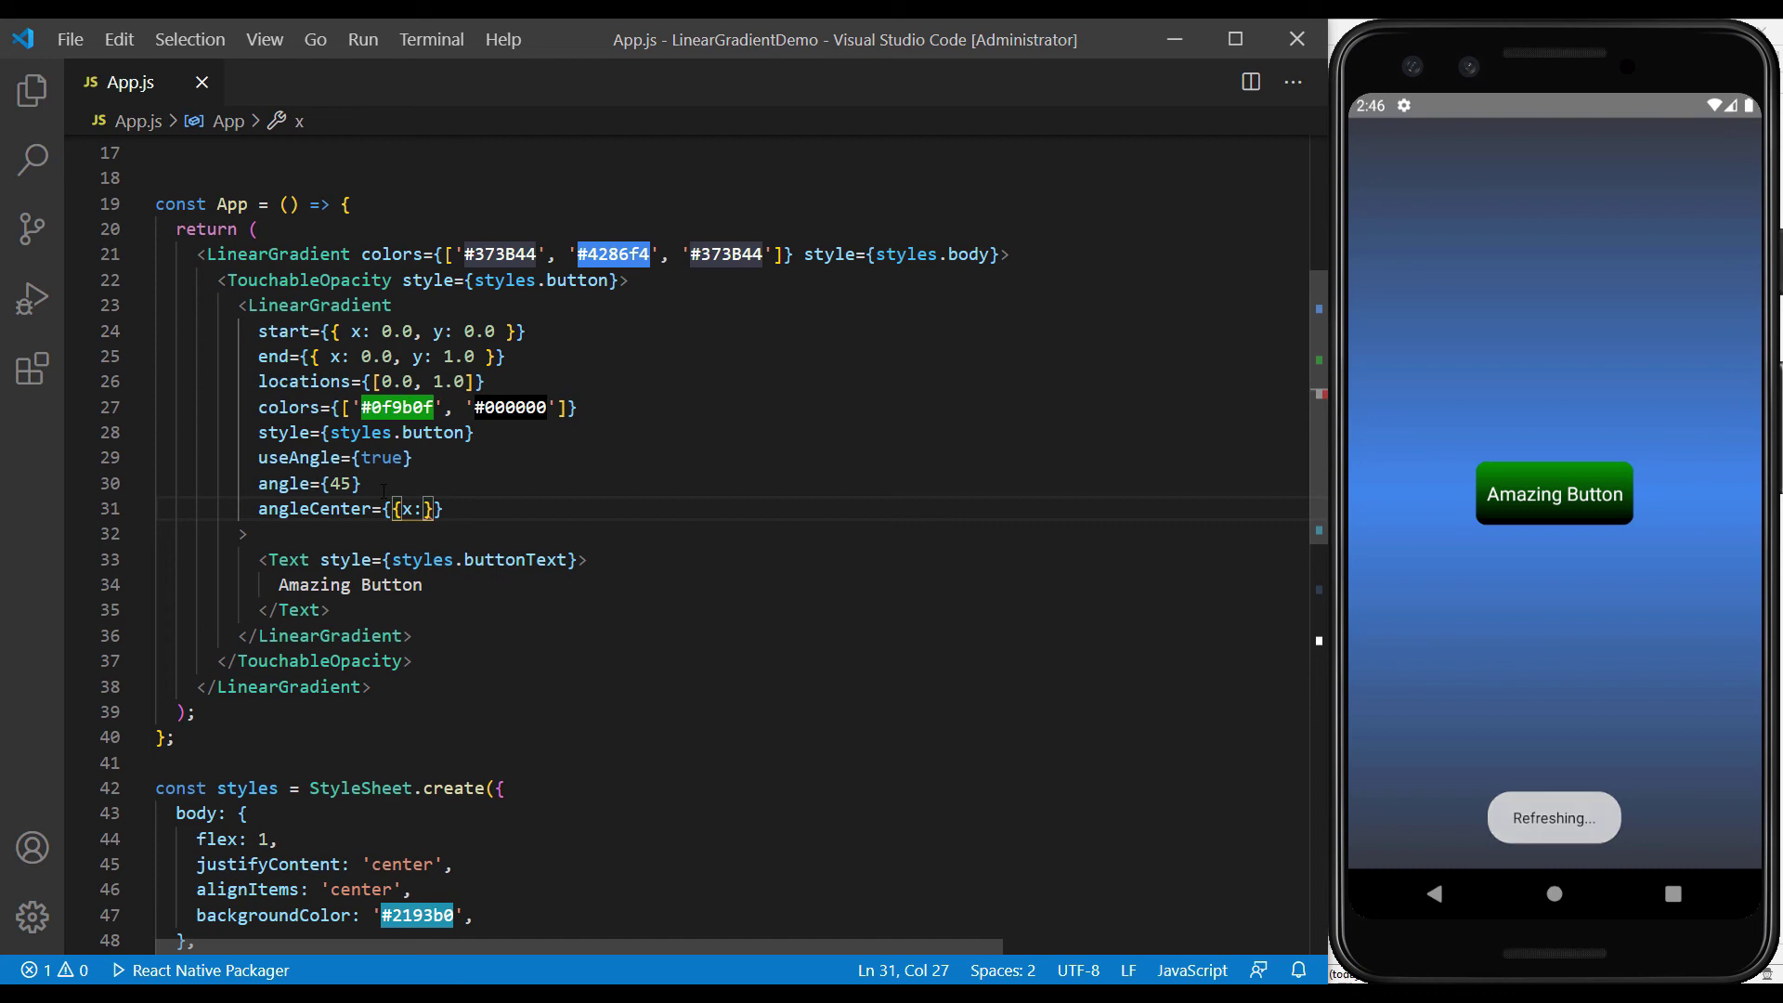
text(0.5)
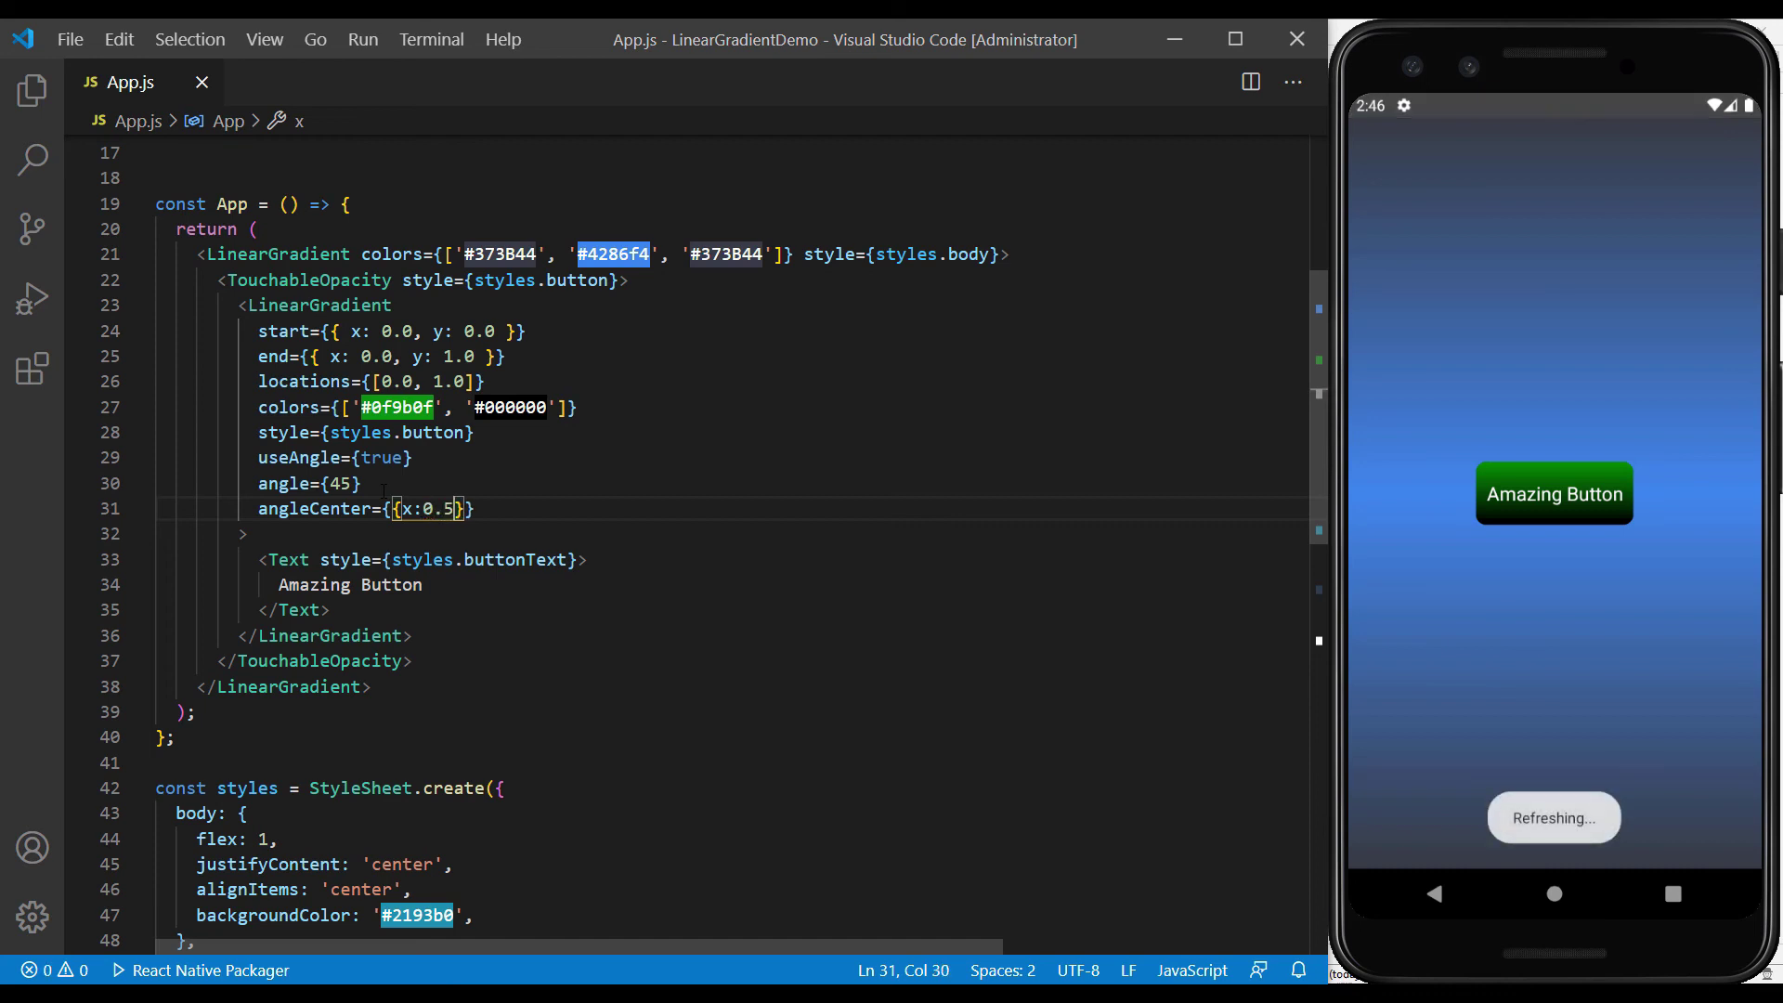
text(,y:0.)
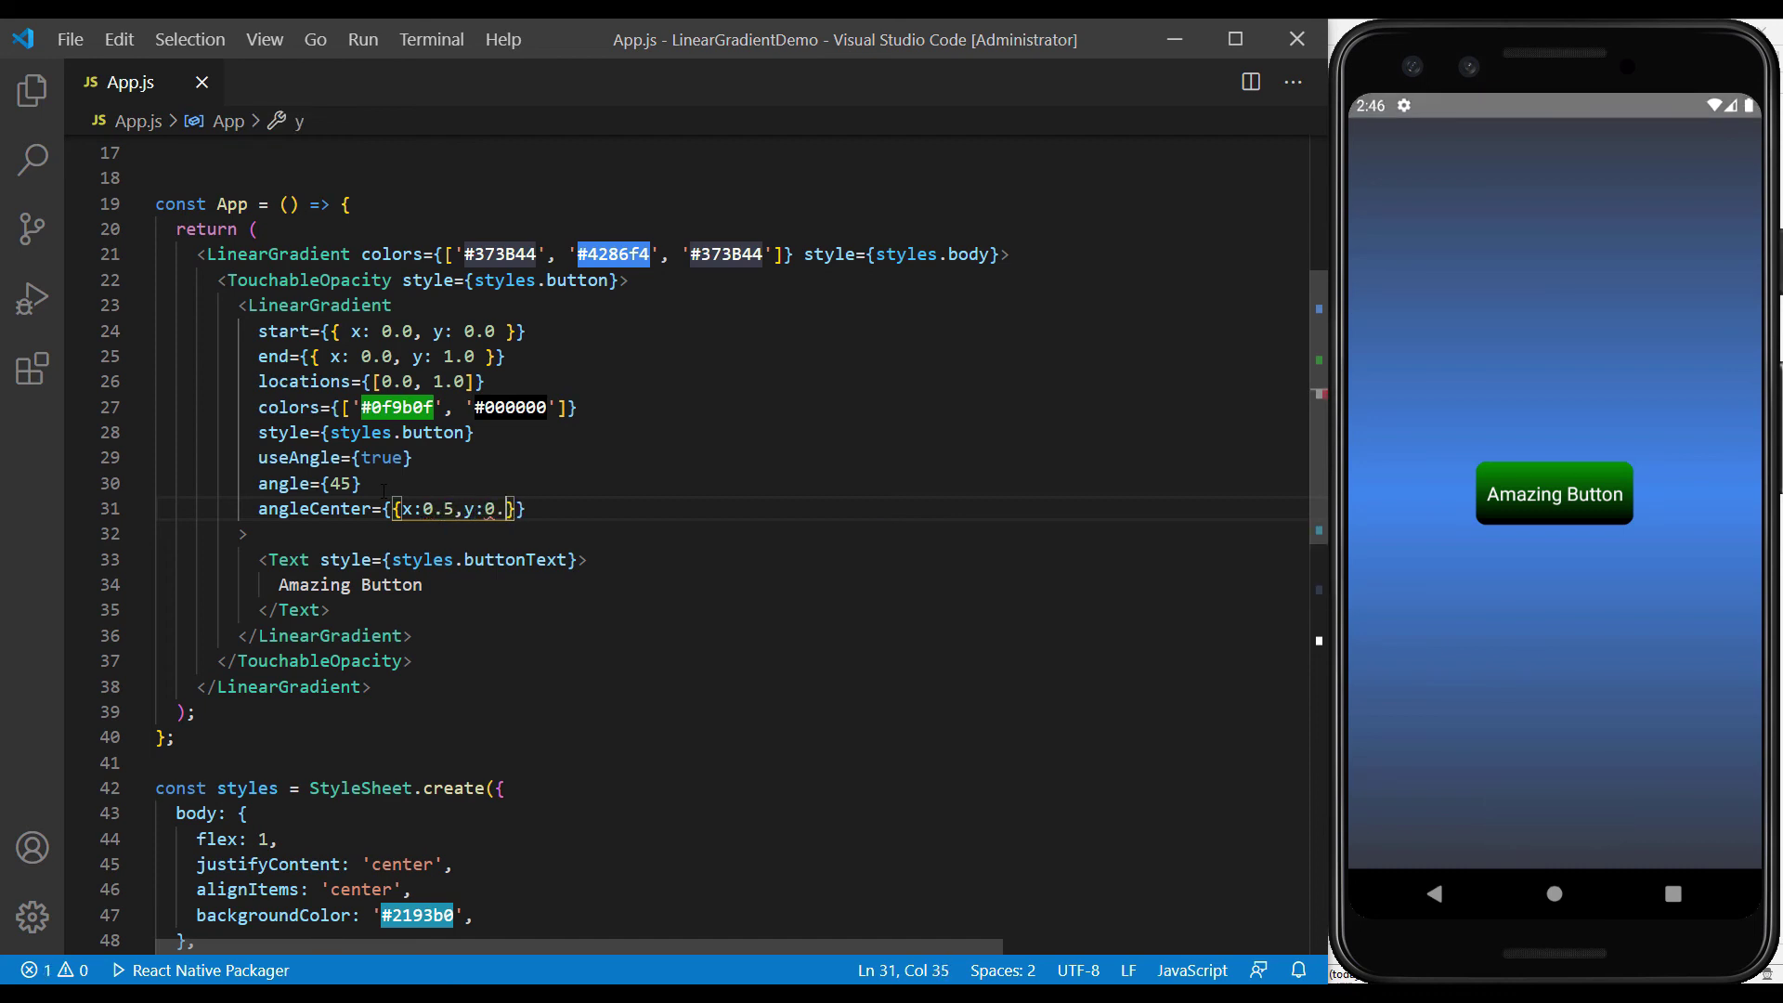
text(5)
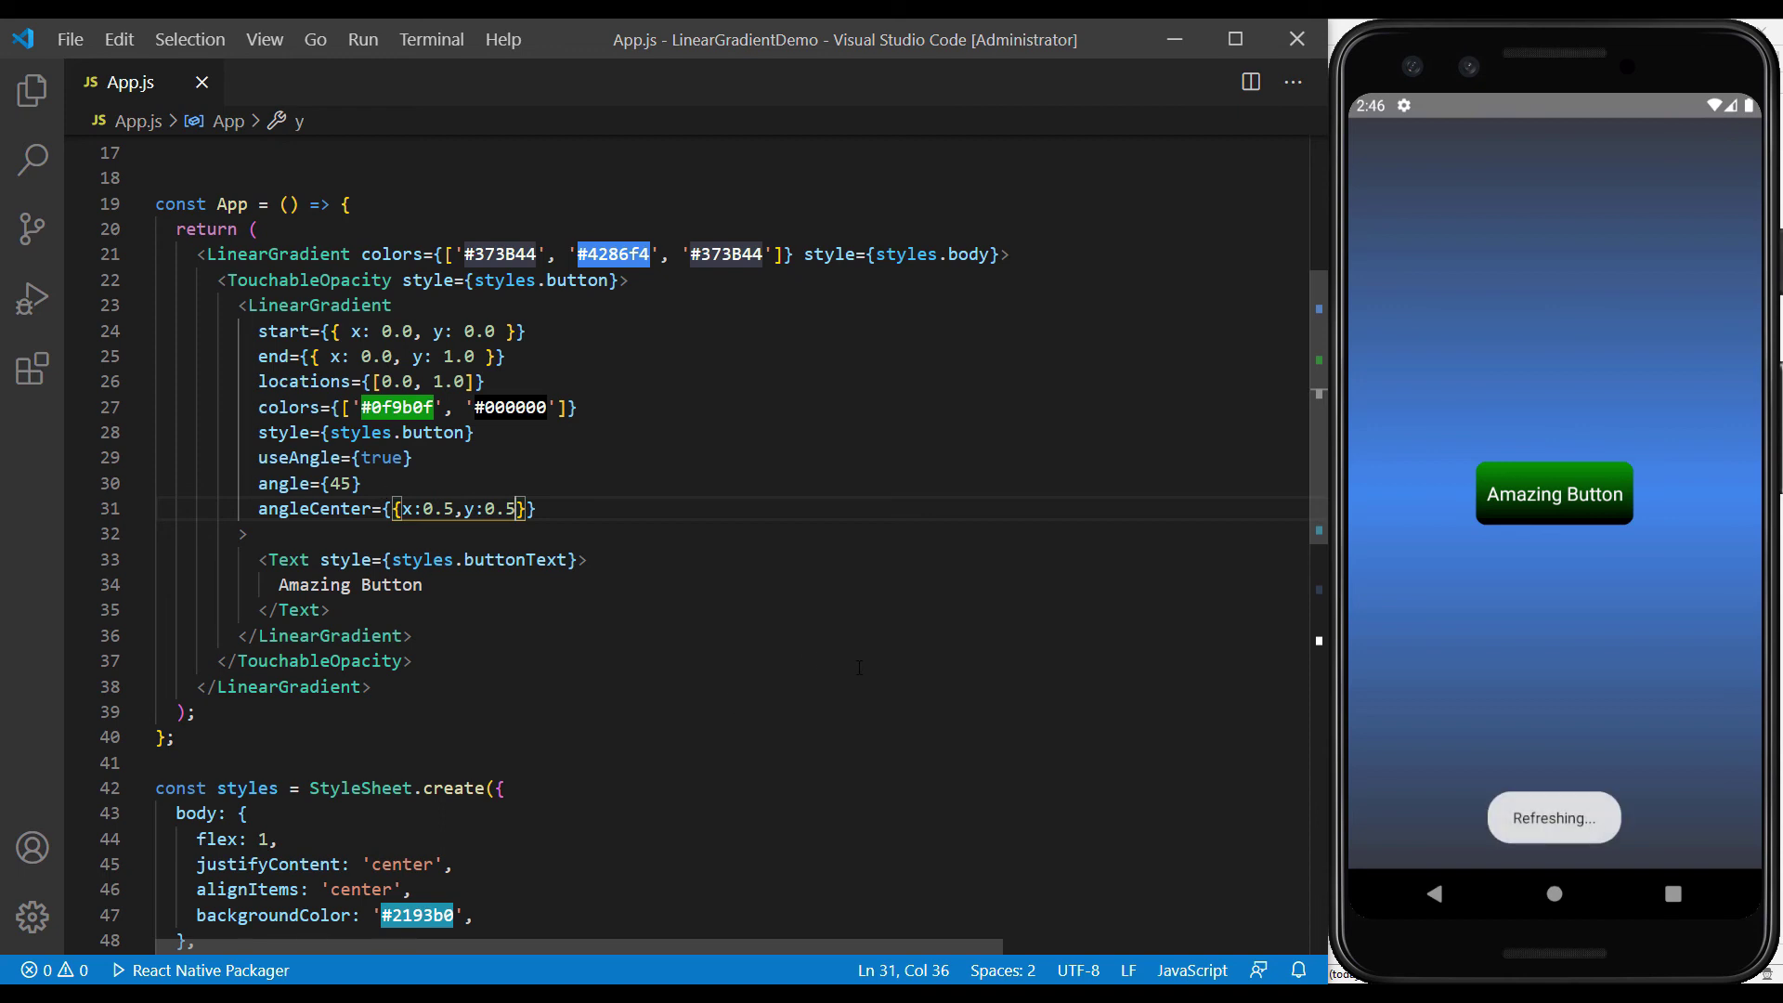
key(ctrl+s)
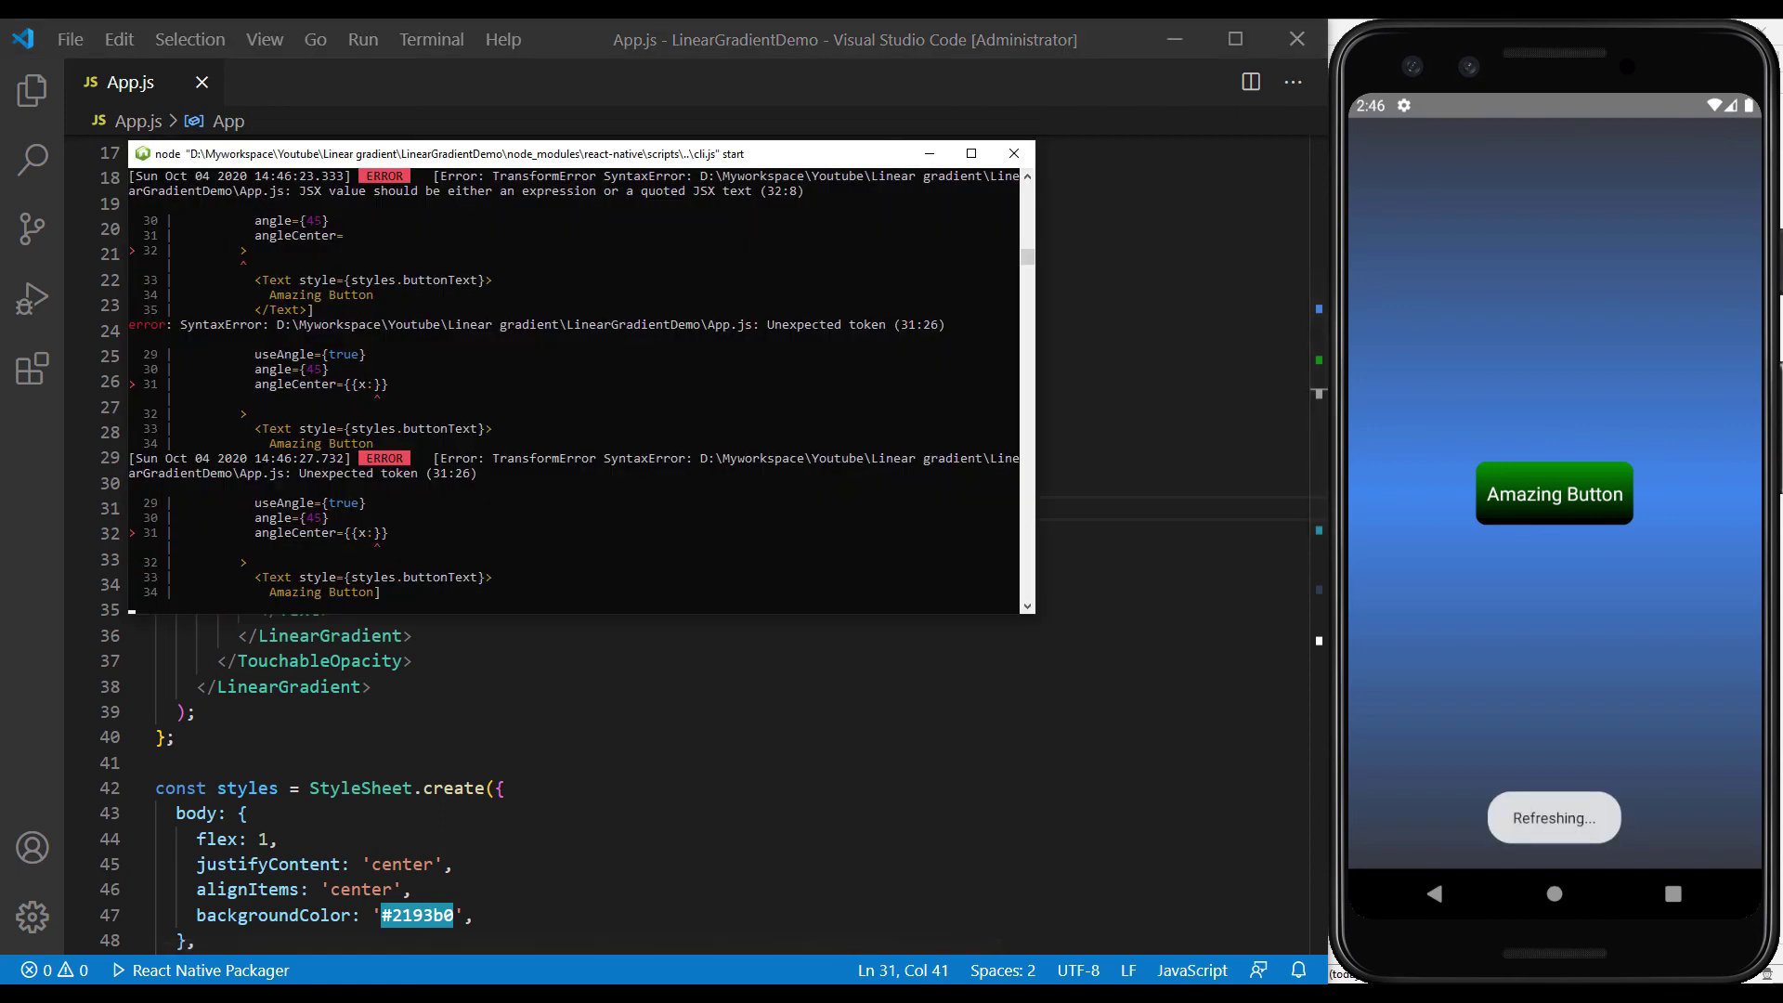
key(r)
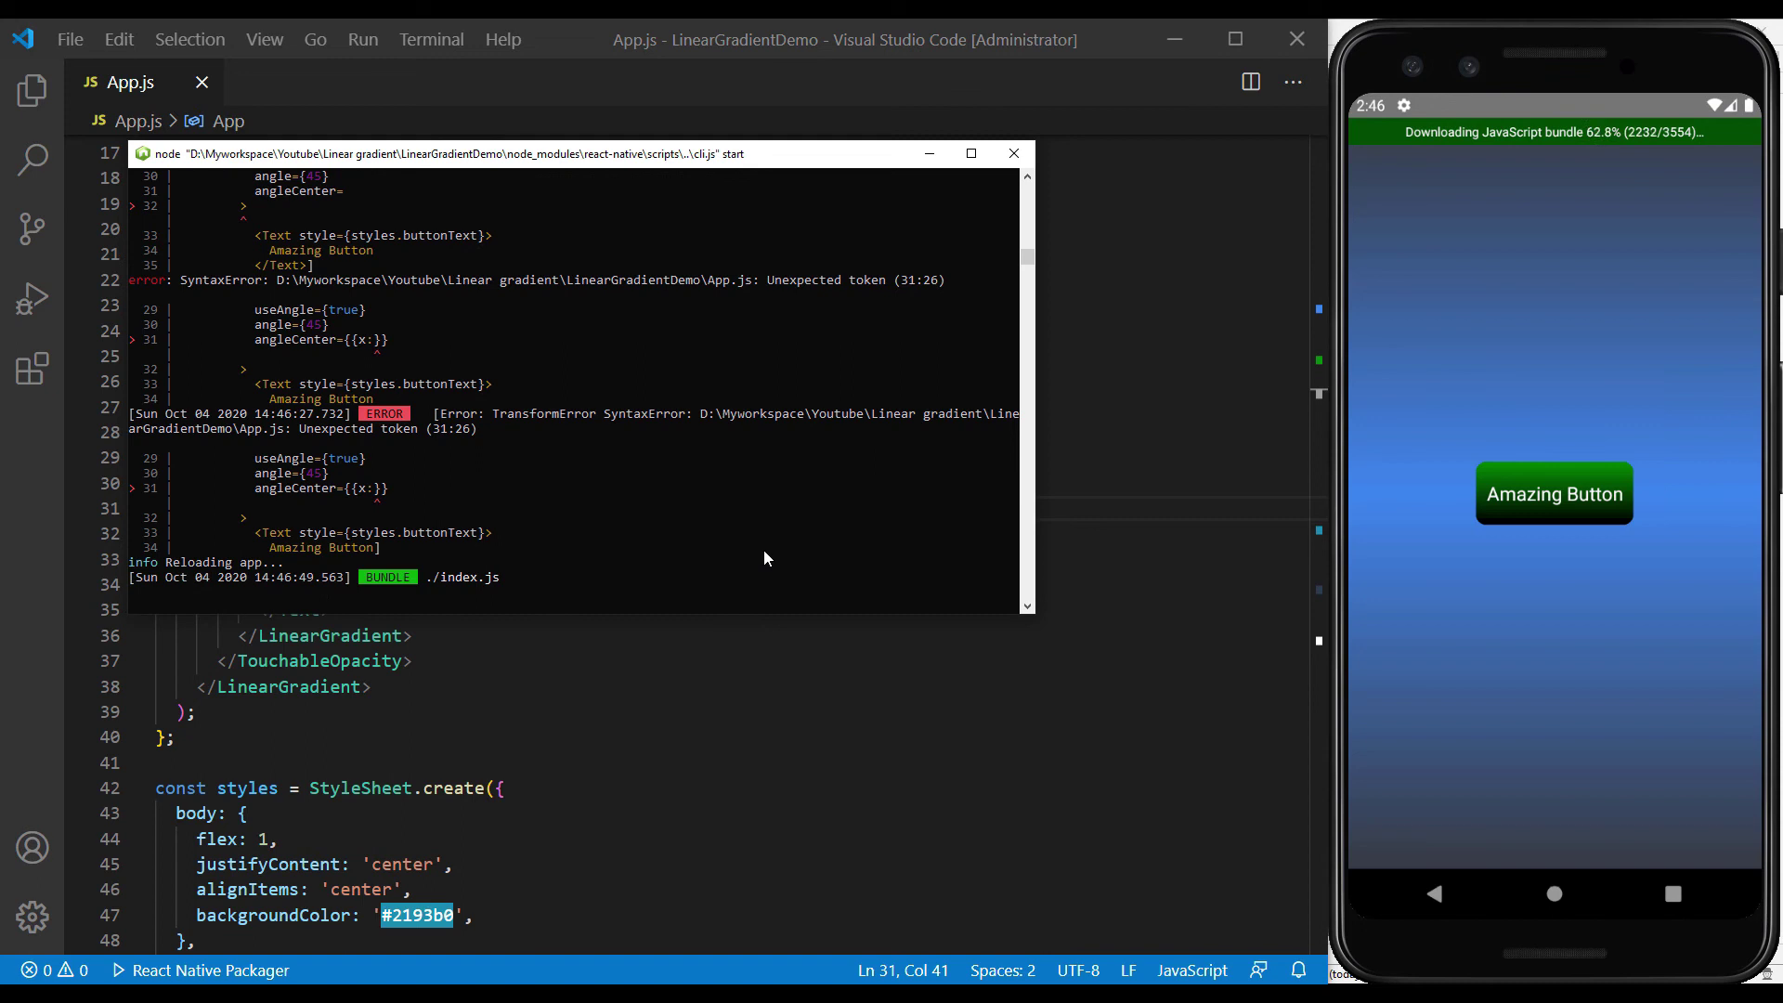
click(993, 39)
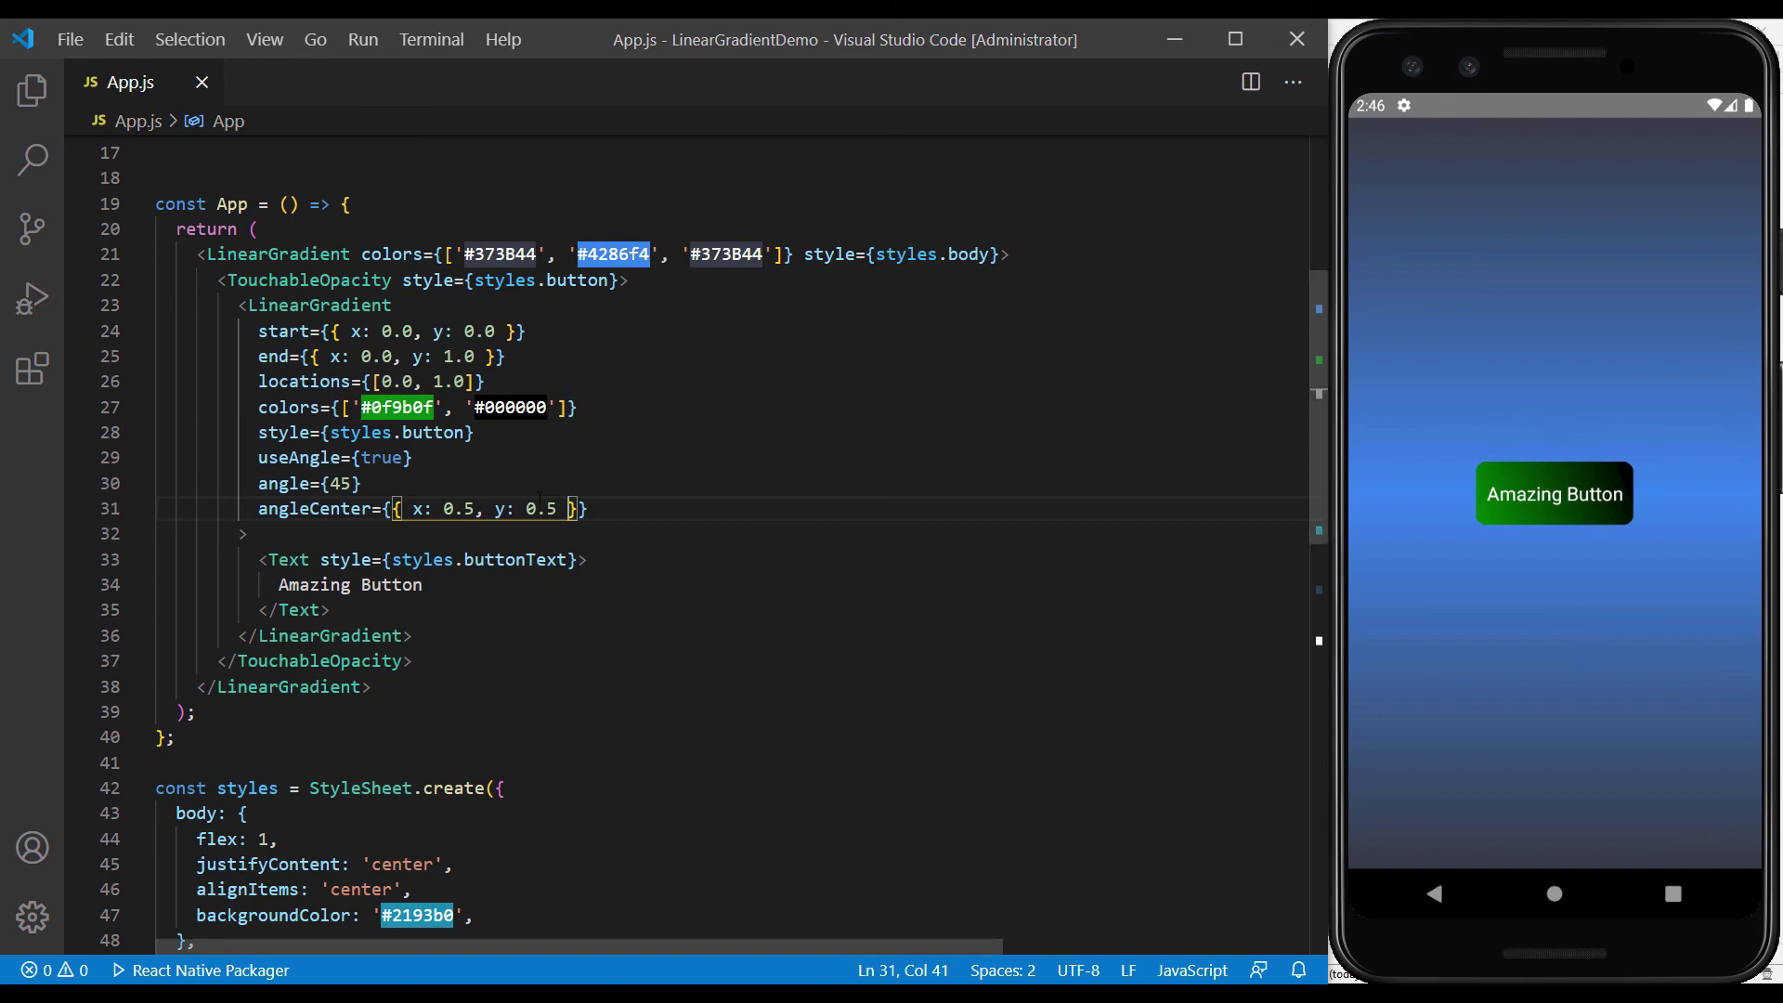
Change the gradient angle from 45 to 10, then to 90.
double_click(341, 484)
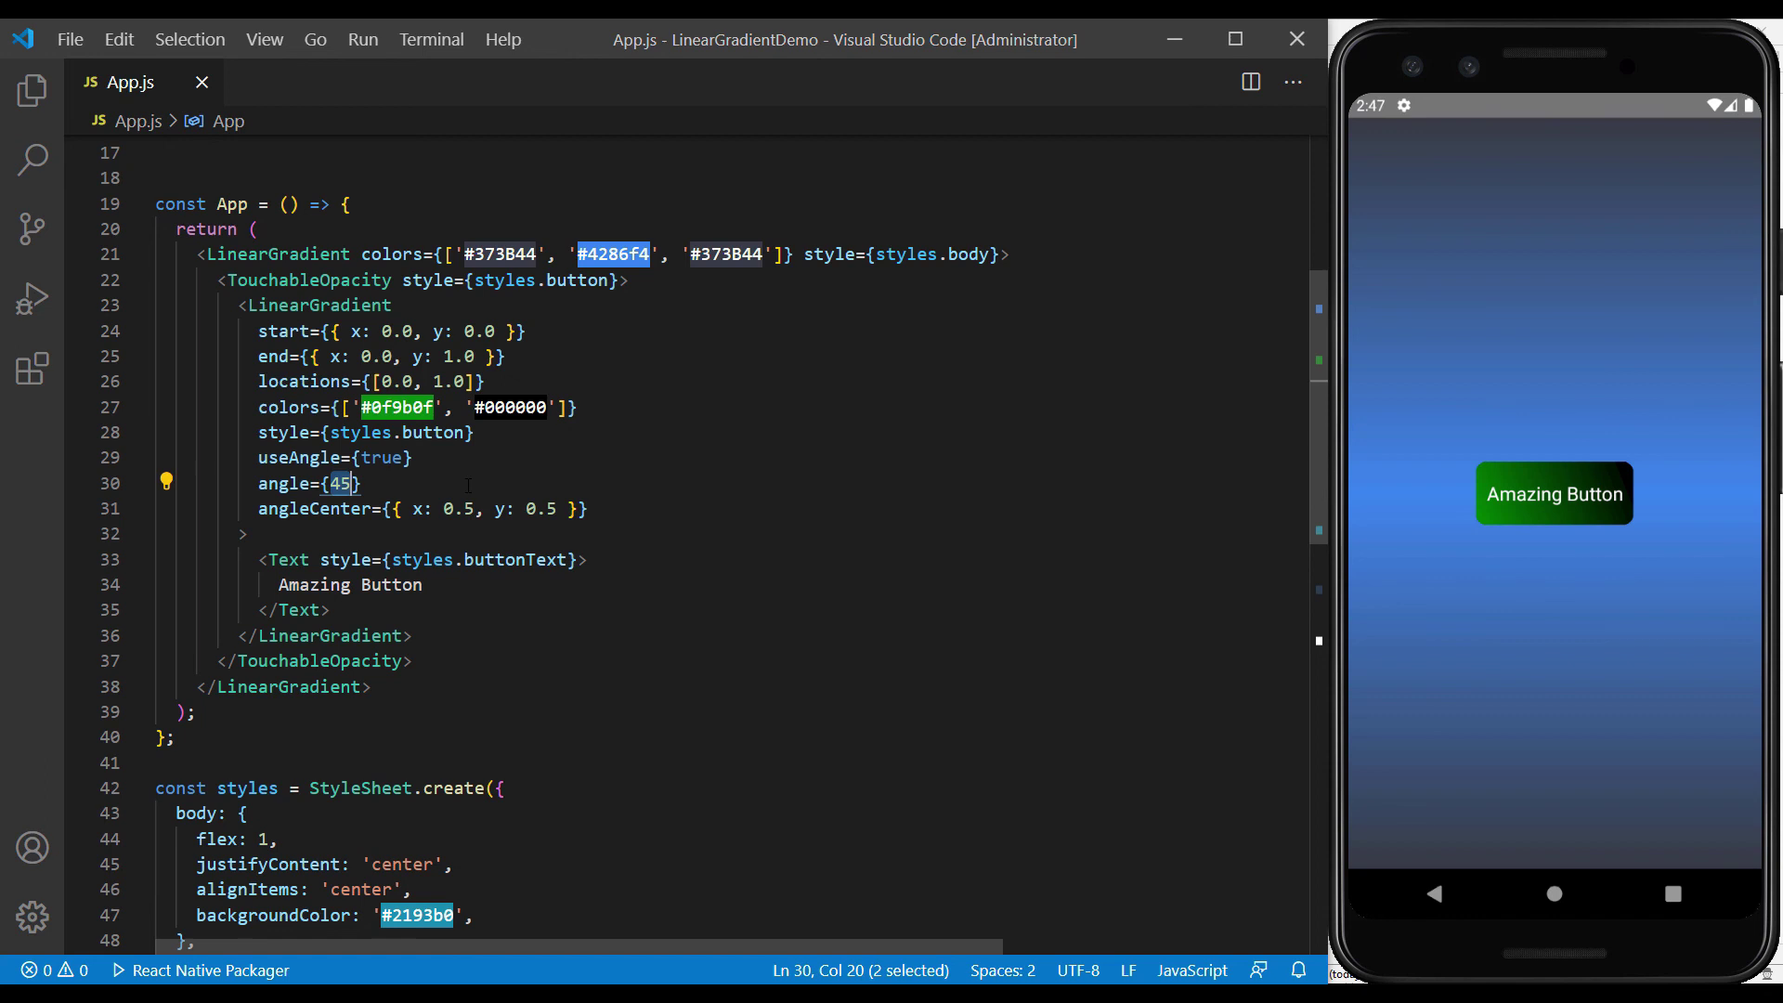
text(10)
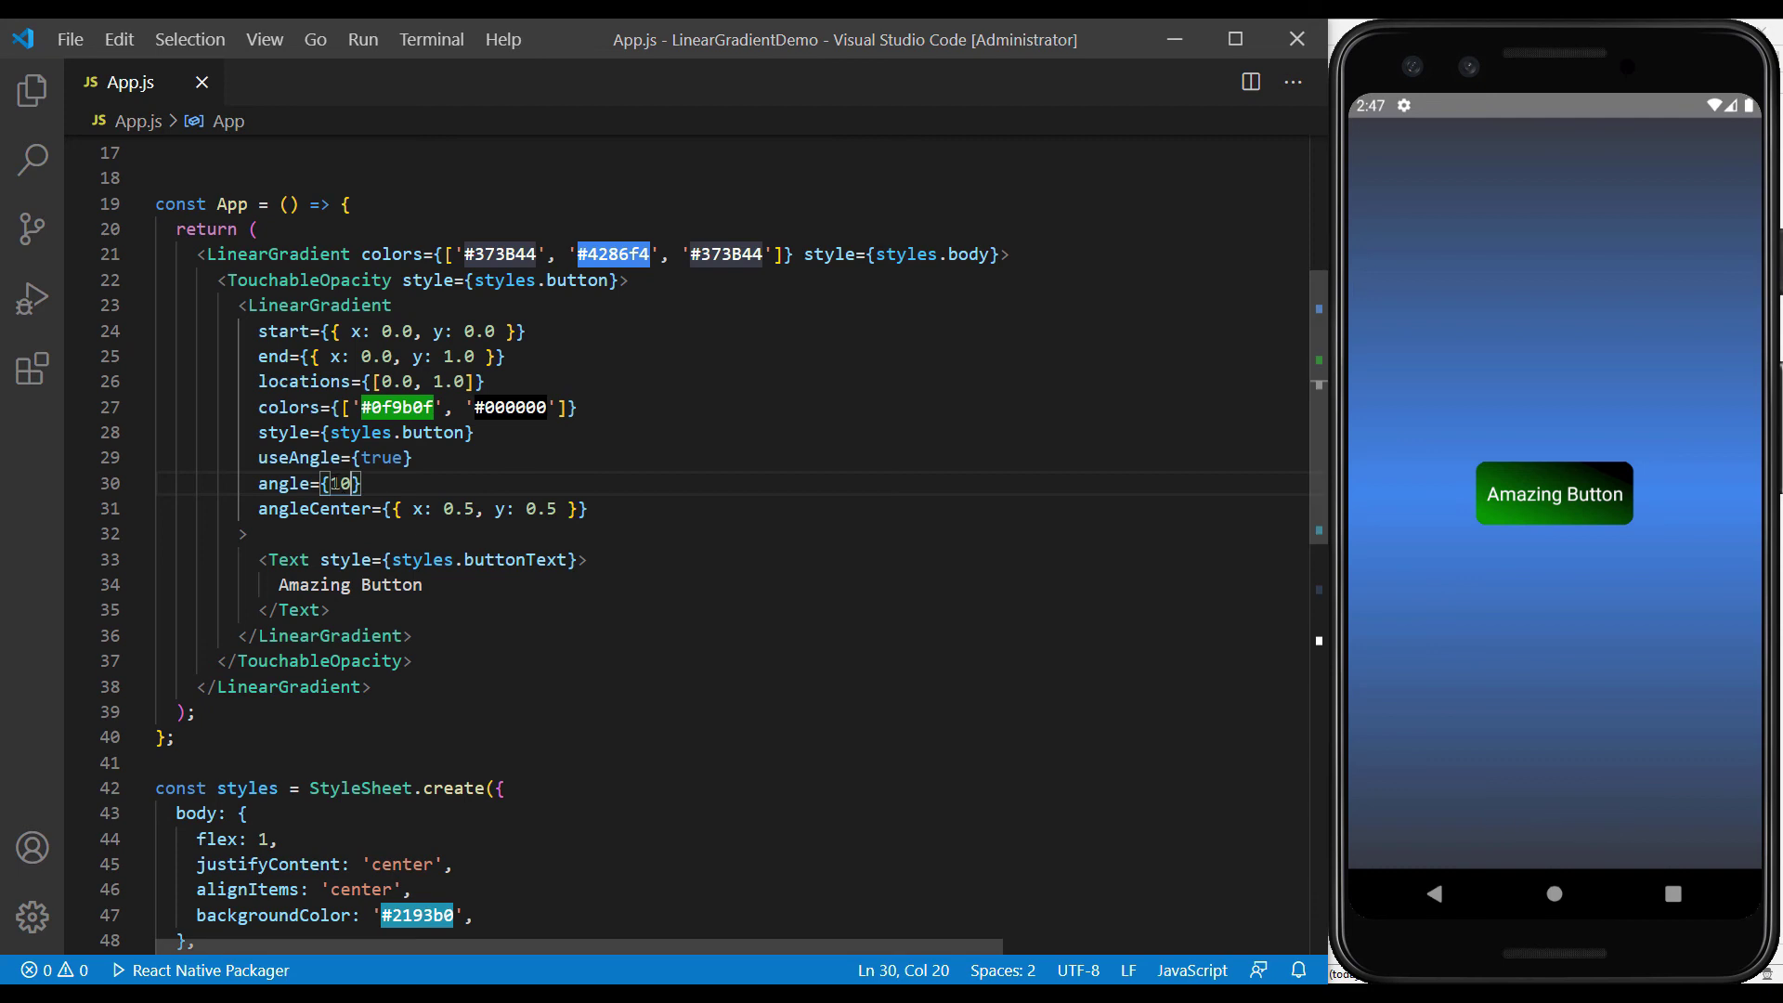
click(330, 483)
drag(332, 484, 341, 484)
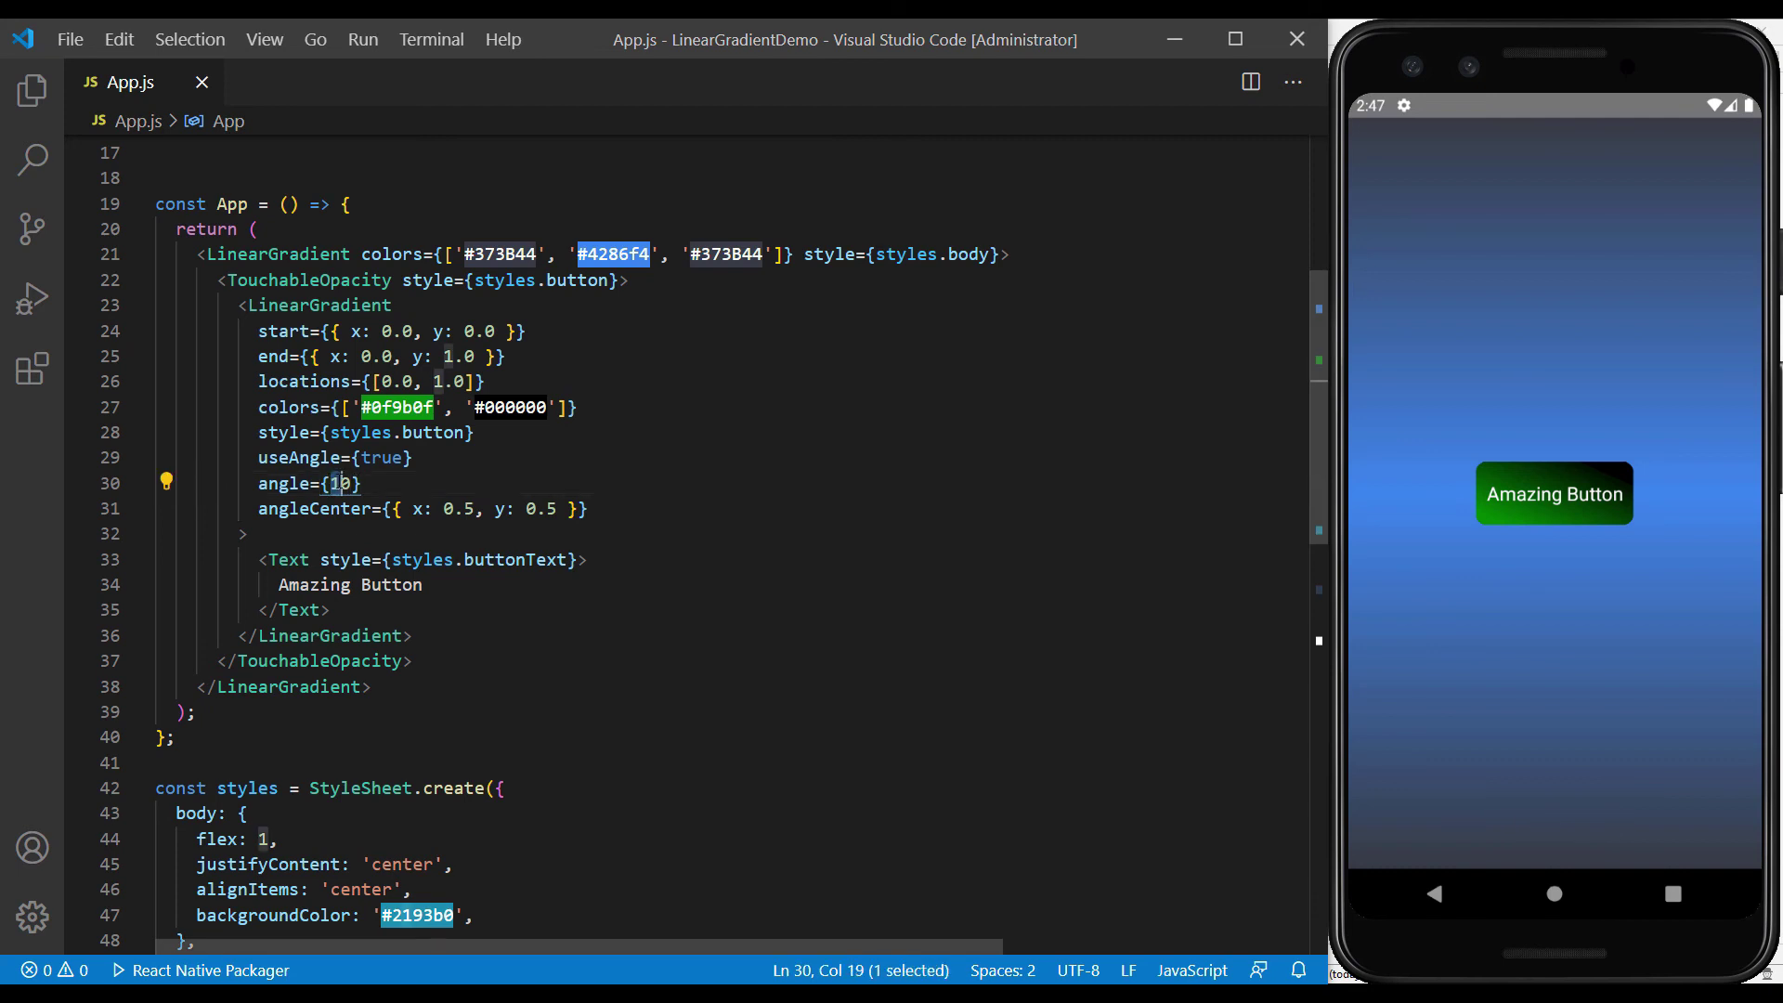
text(9)
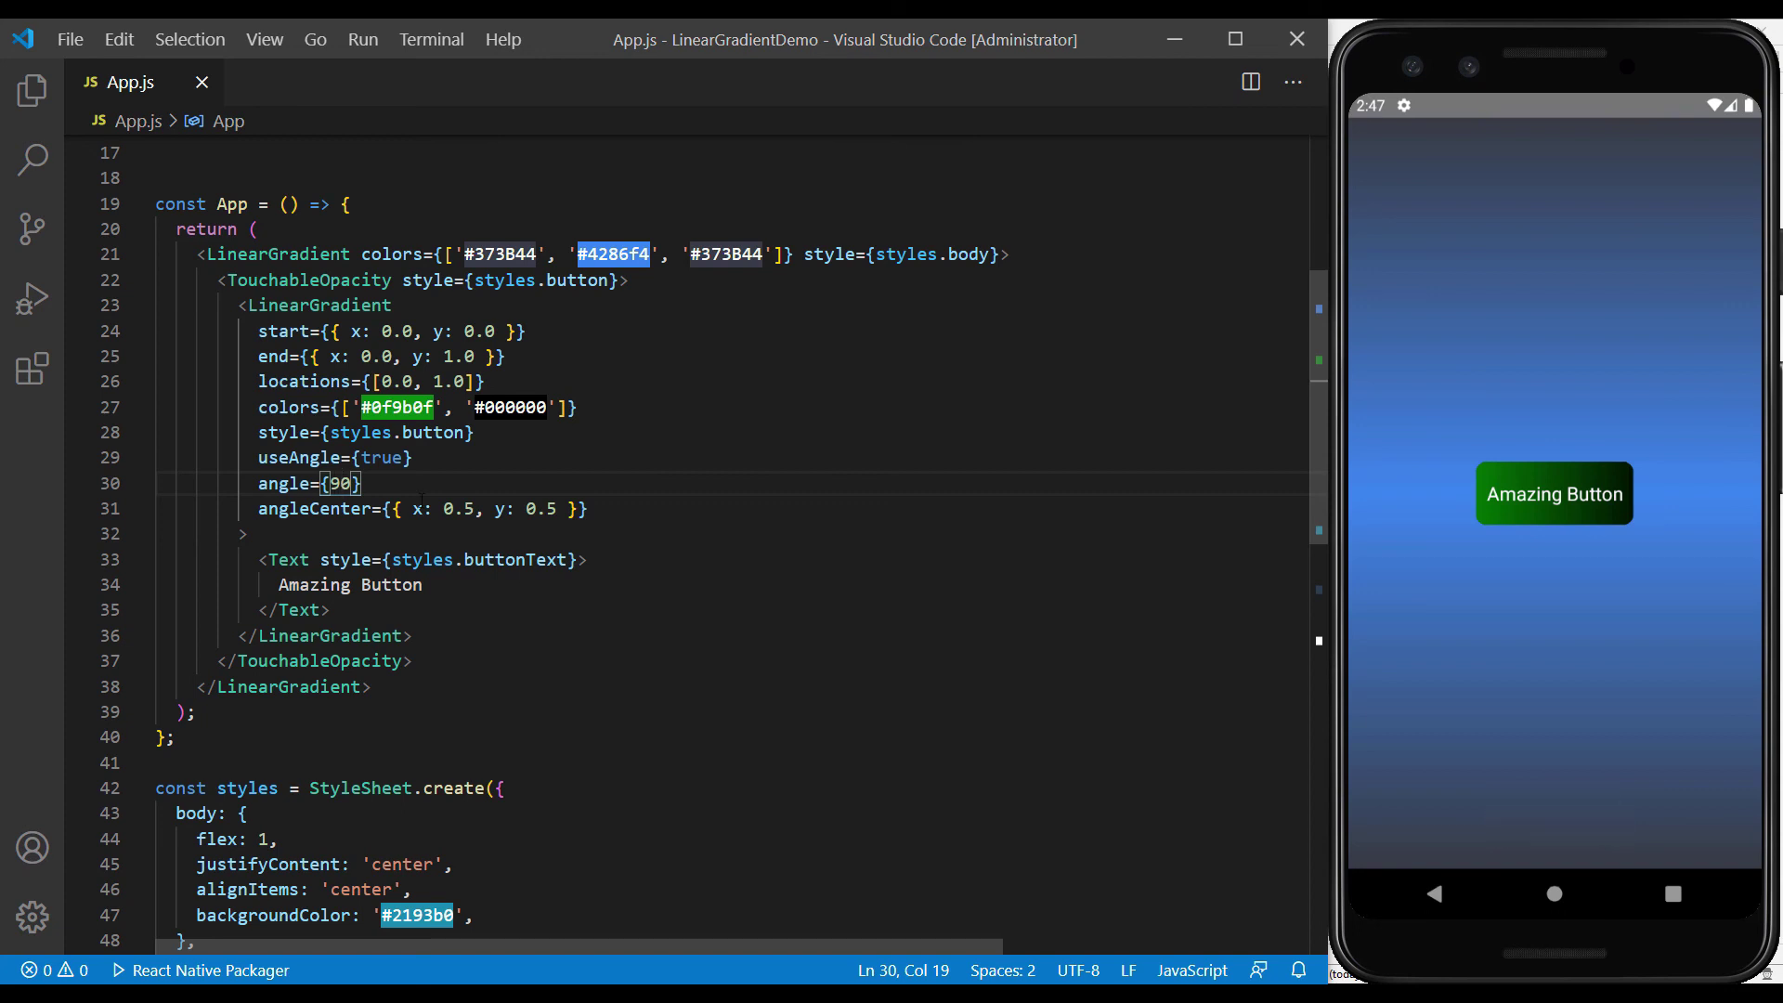
click(658, 512)
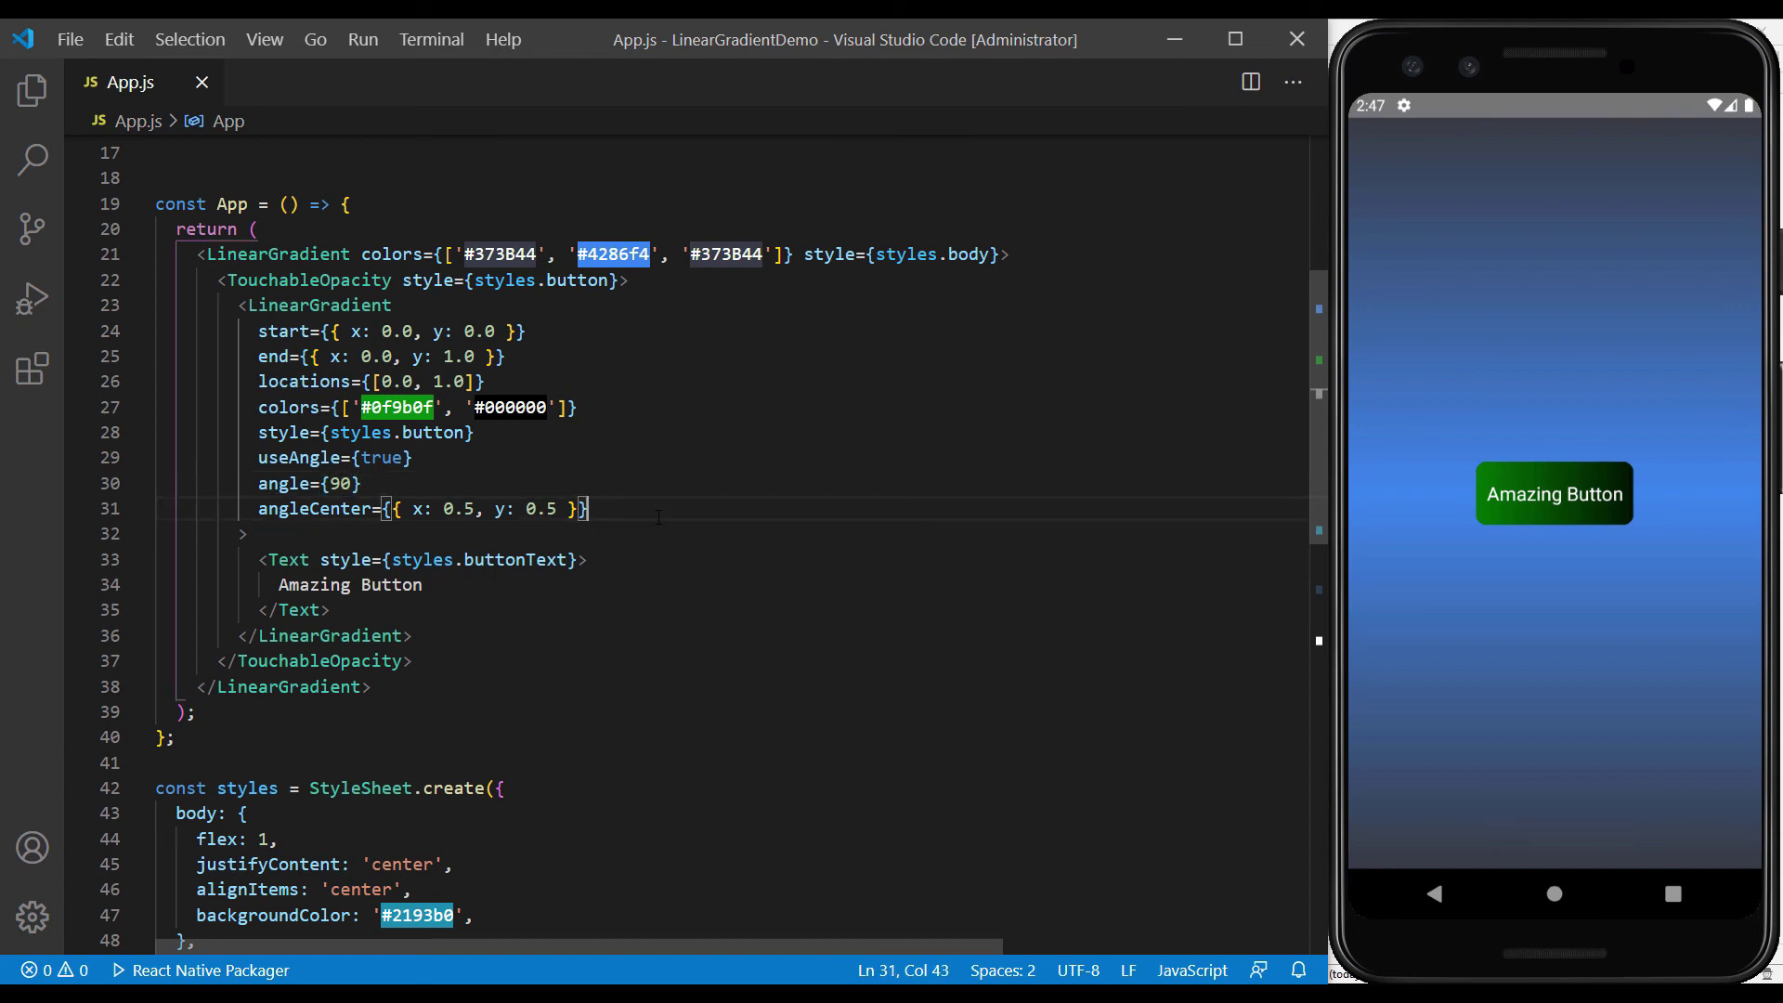
scroll(658, 515, up, 2)
Copy the Casey's Broken Camera CSS from eggradients.com in Chrome.
key(alt+Tab)
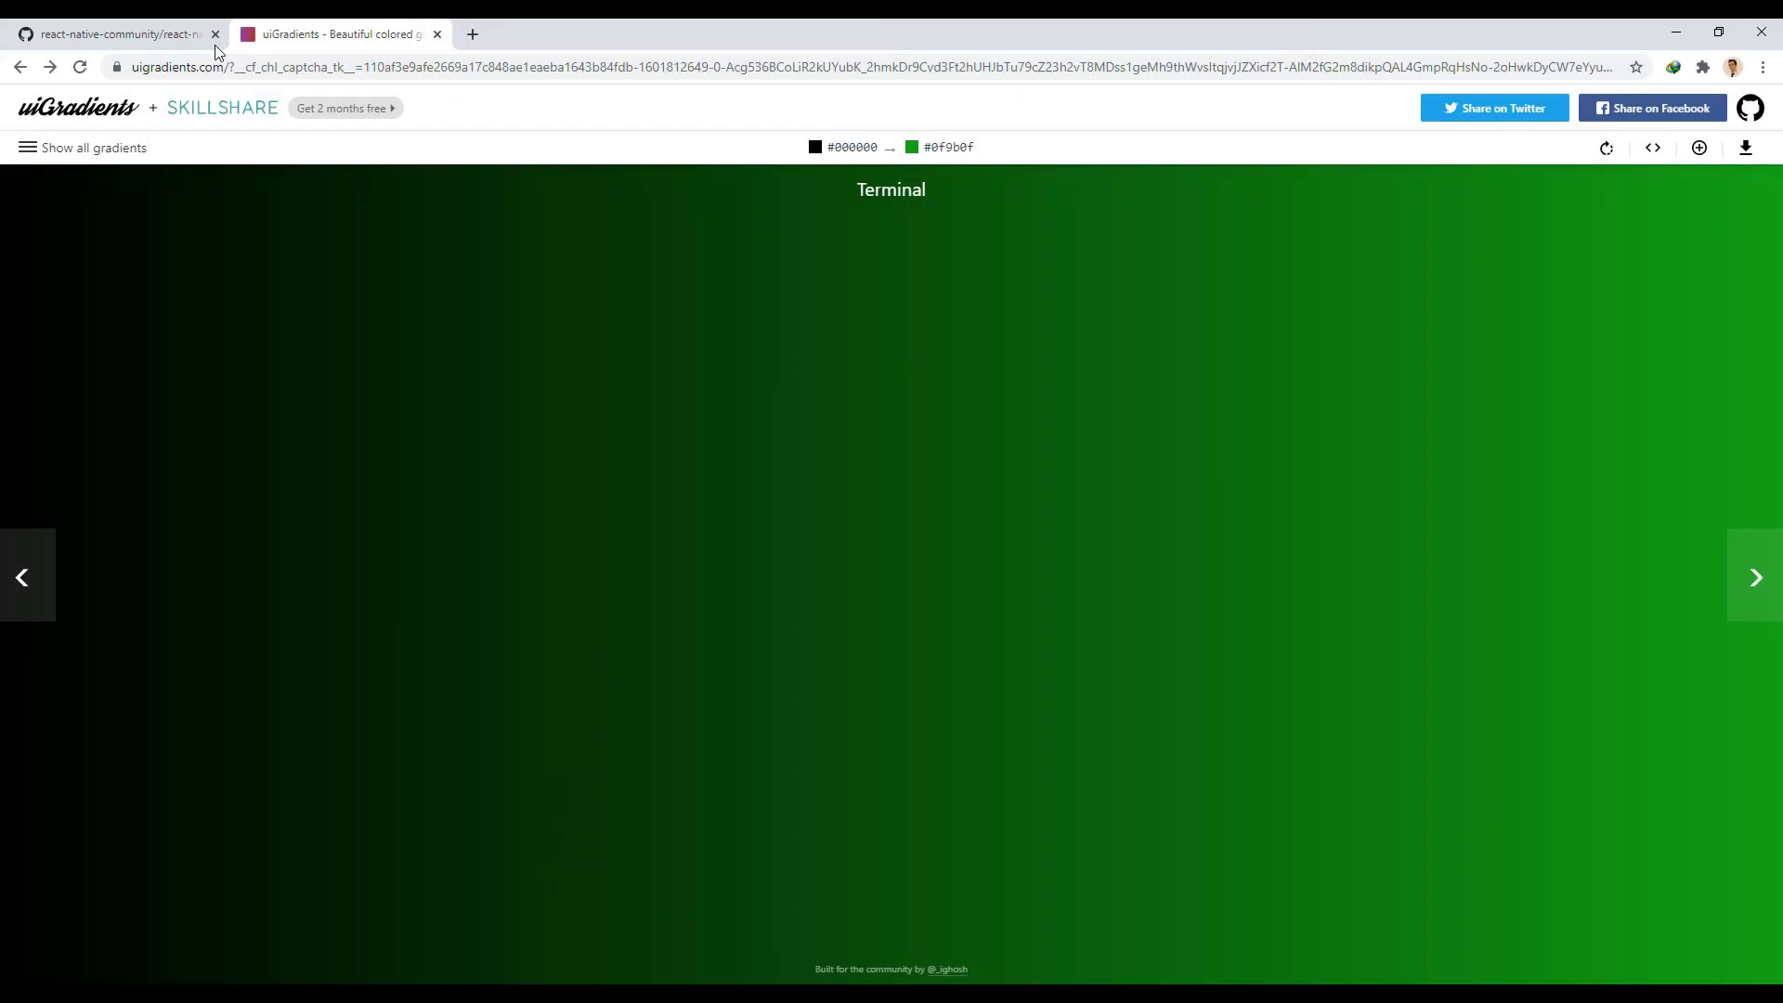
click(222, 62)
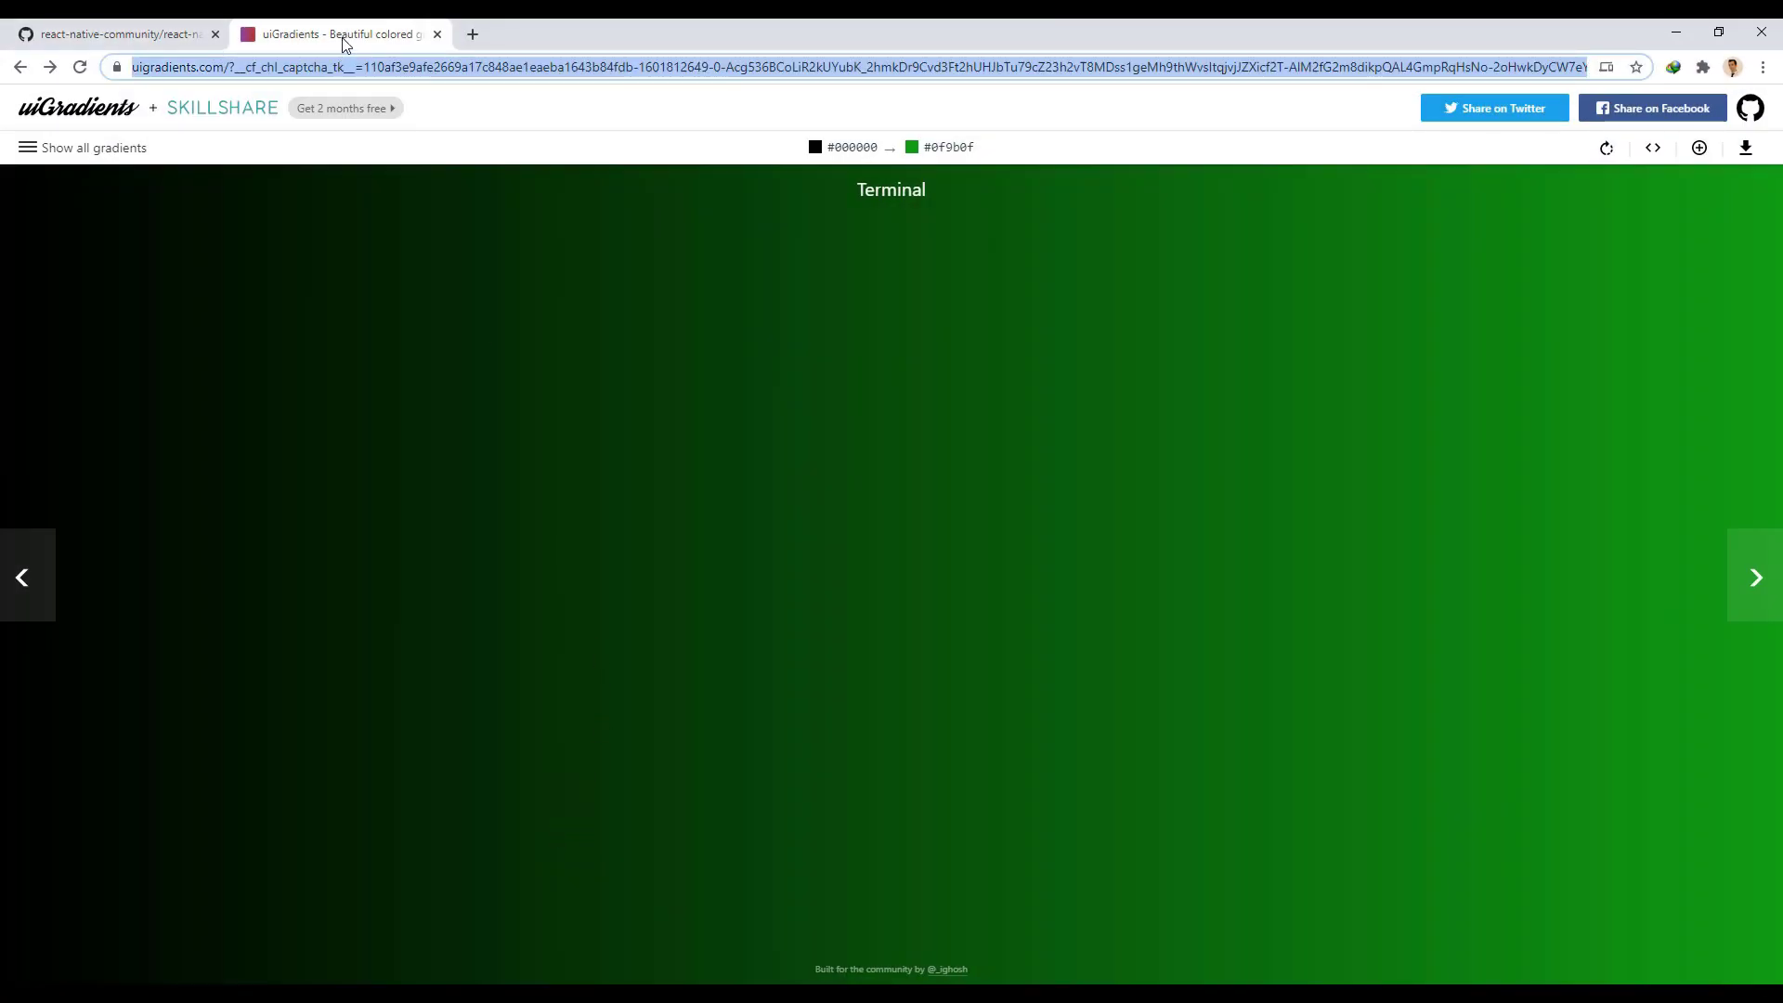
text(egg)
key(Return)
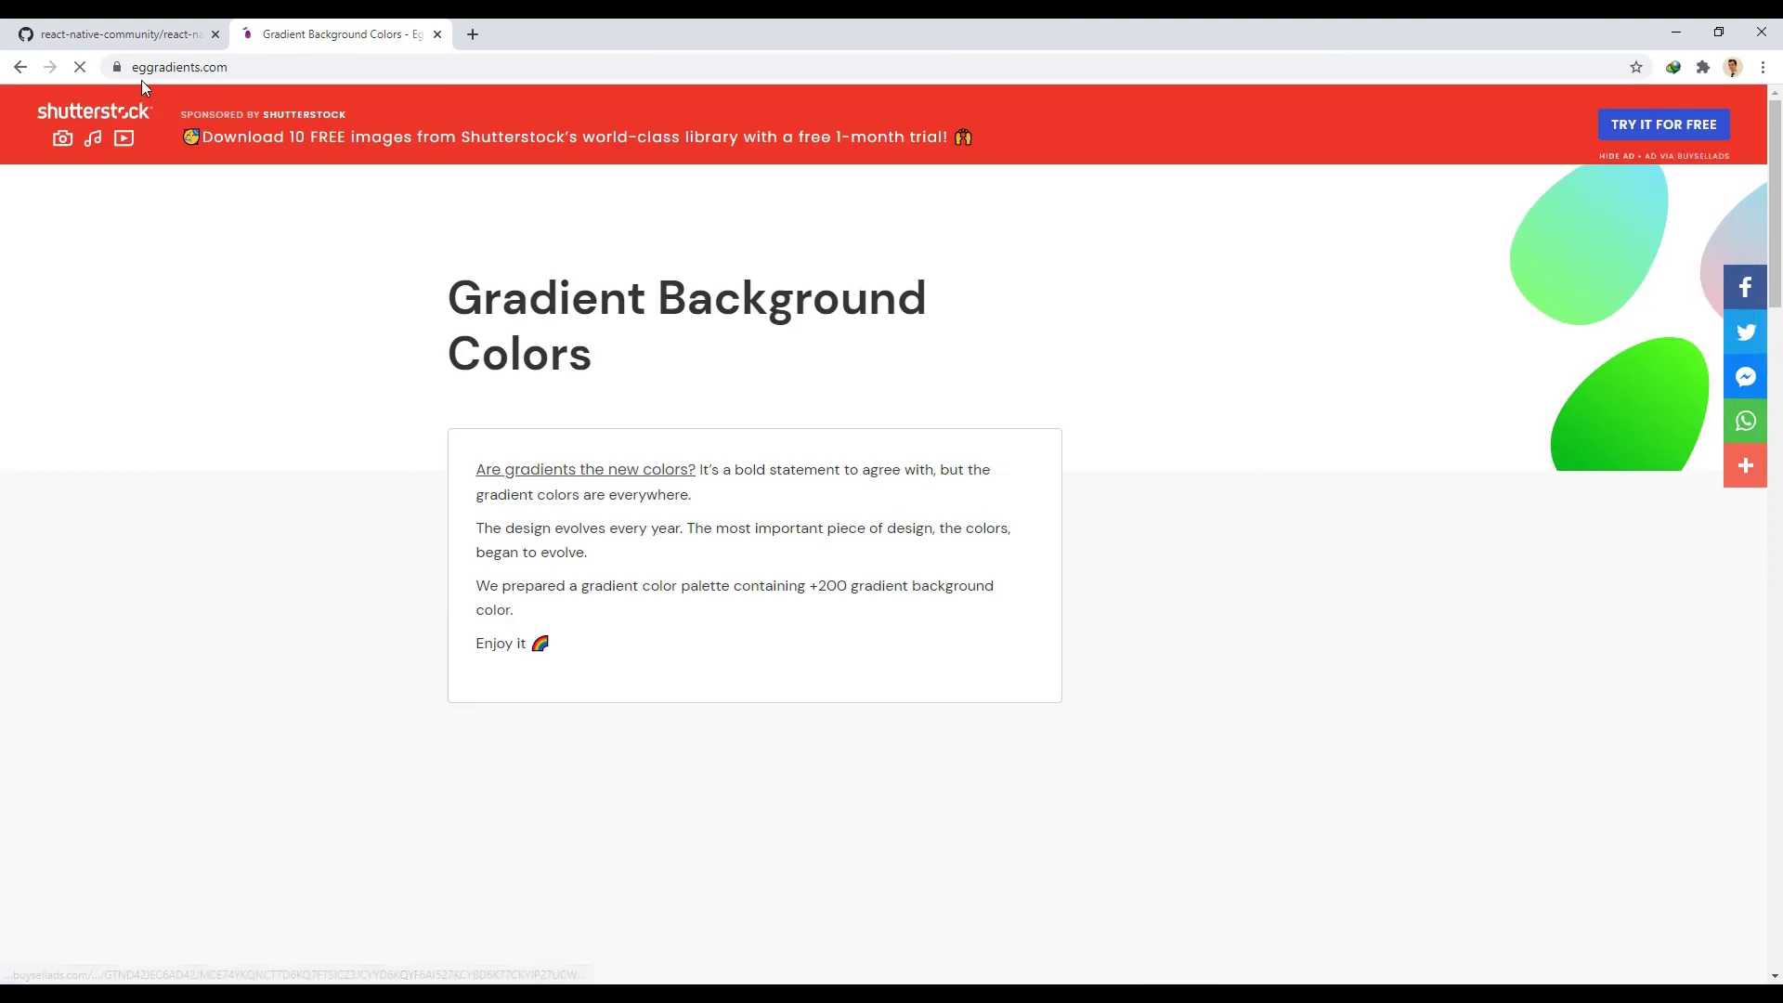
scroll(260, 243, down, 3)
scroll(260, 242, down, 3)
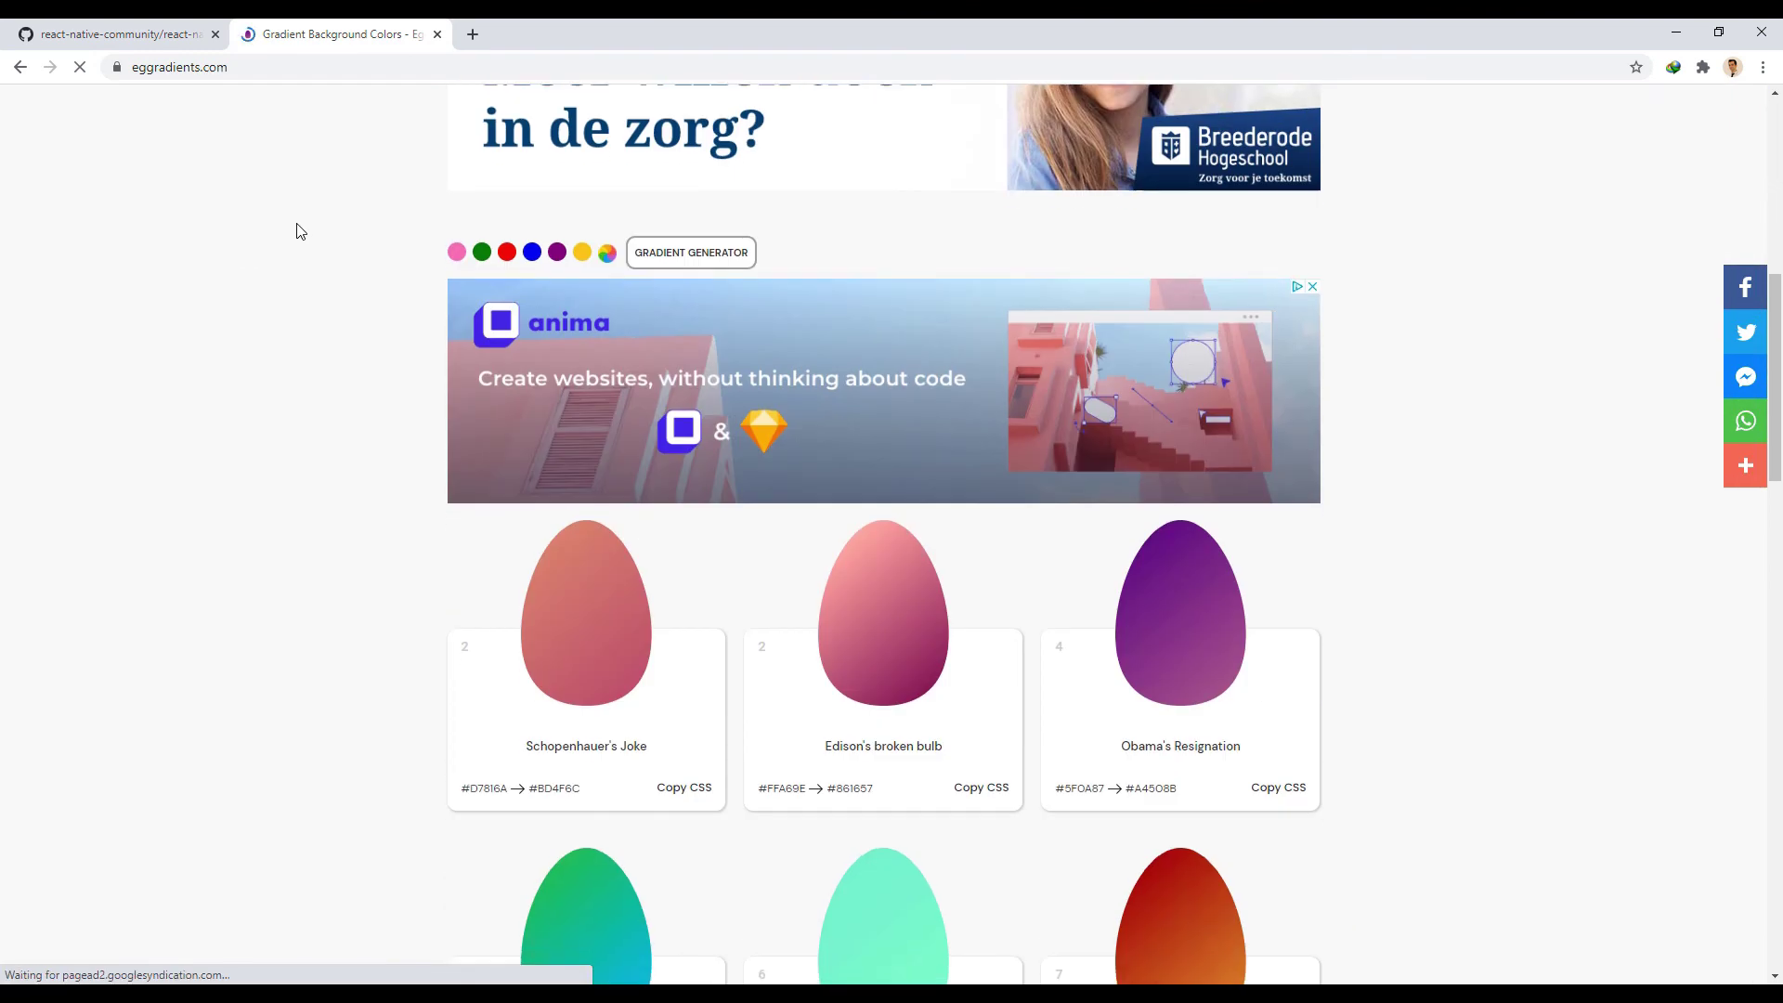
scroll(265, 238, down, 5)
scroll(299, 233, down, 5)
scroll(304, 232, down, 2)
scroll(305, 232, down, 2)
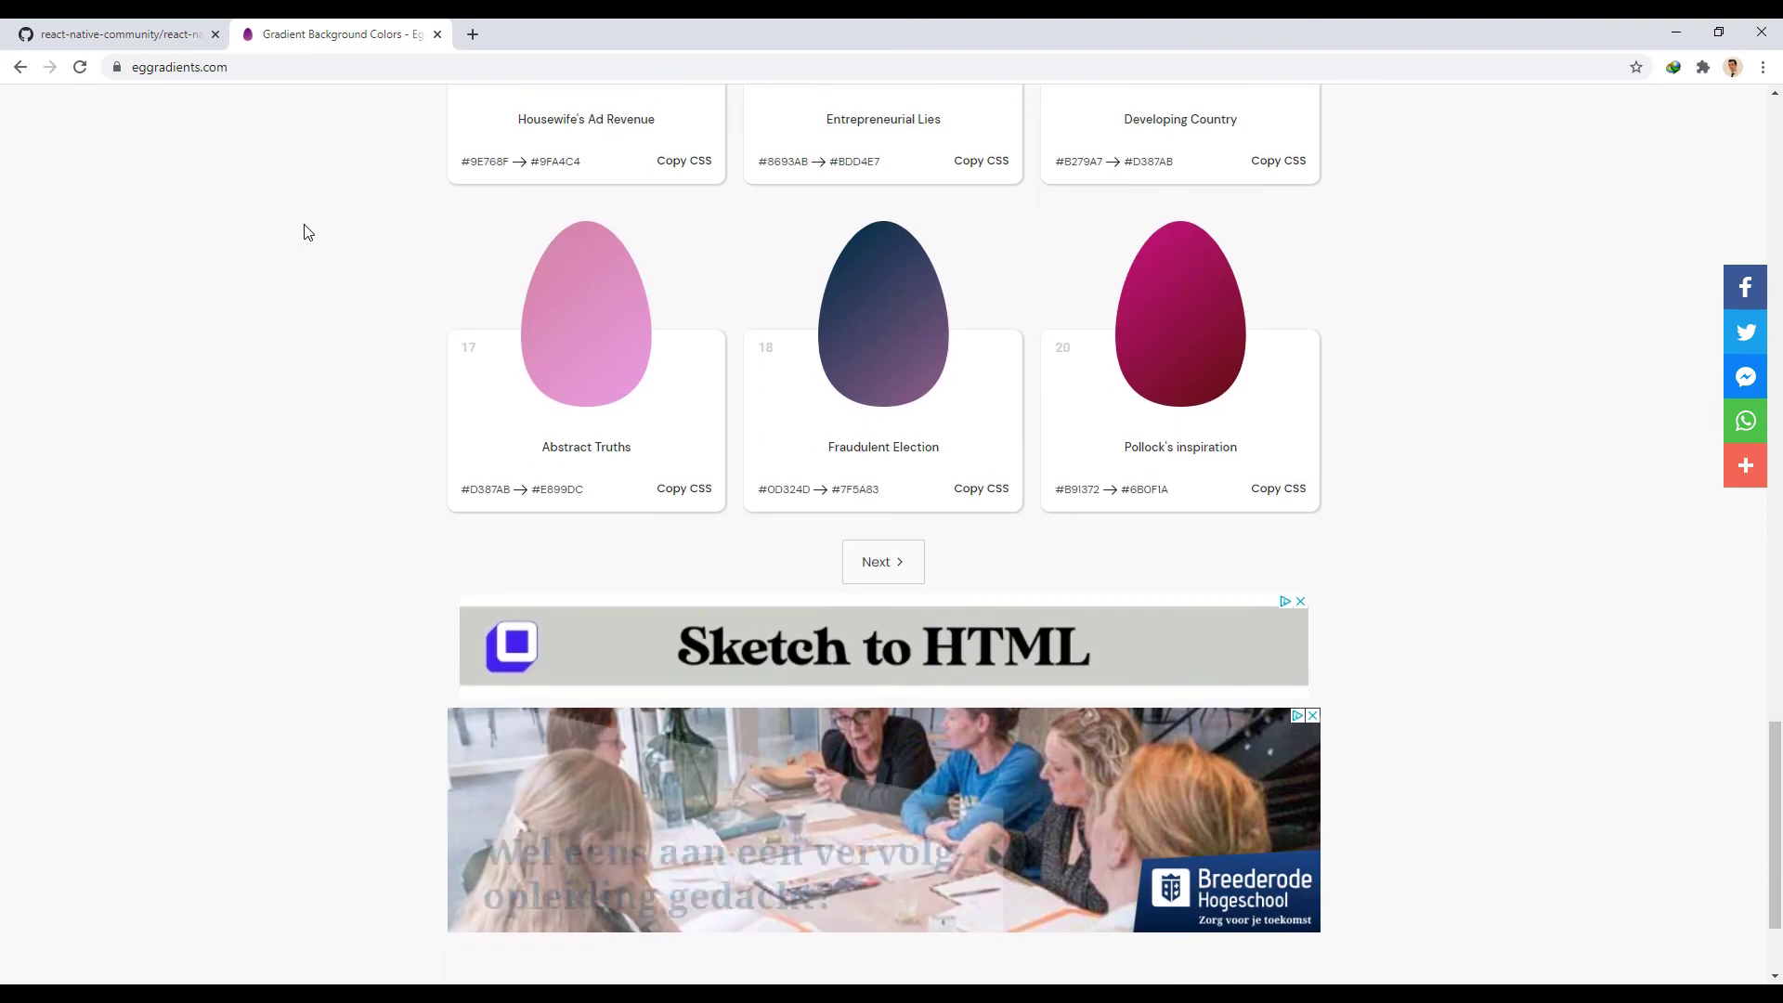
scroll(327, 243, up, 5)
scroll(349, 280, up, 5)
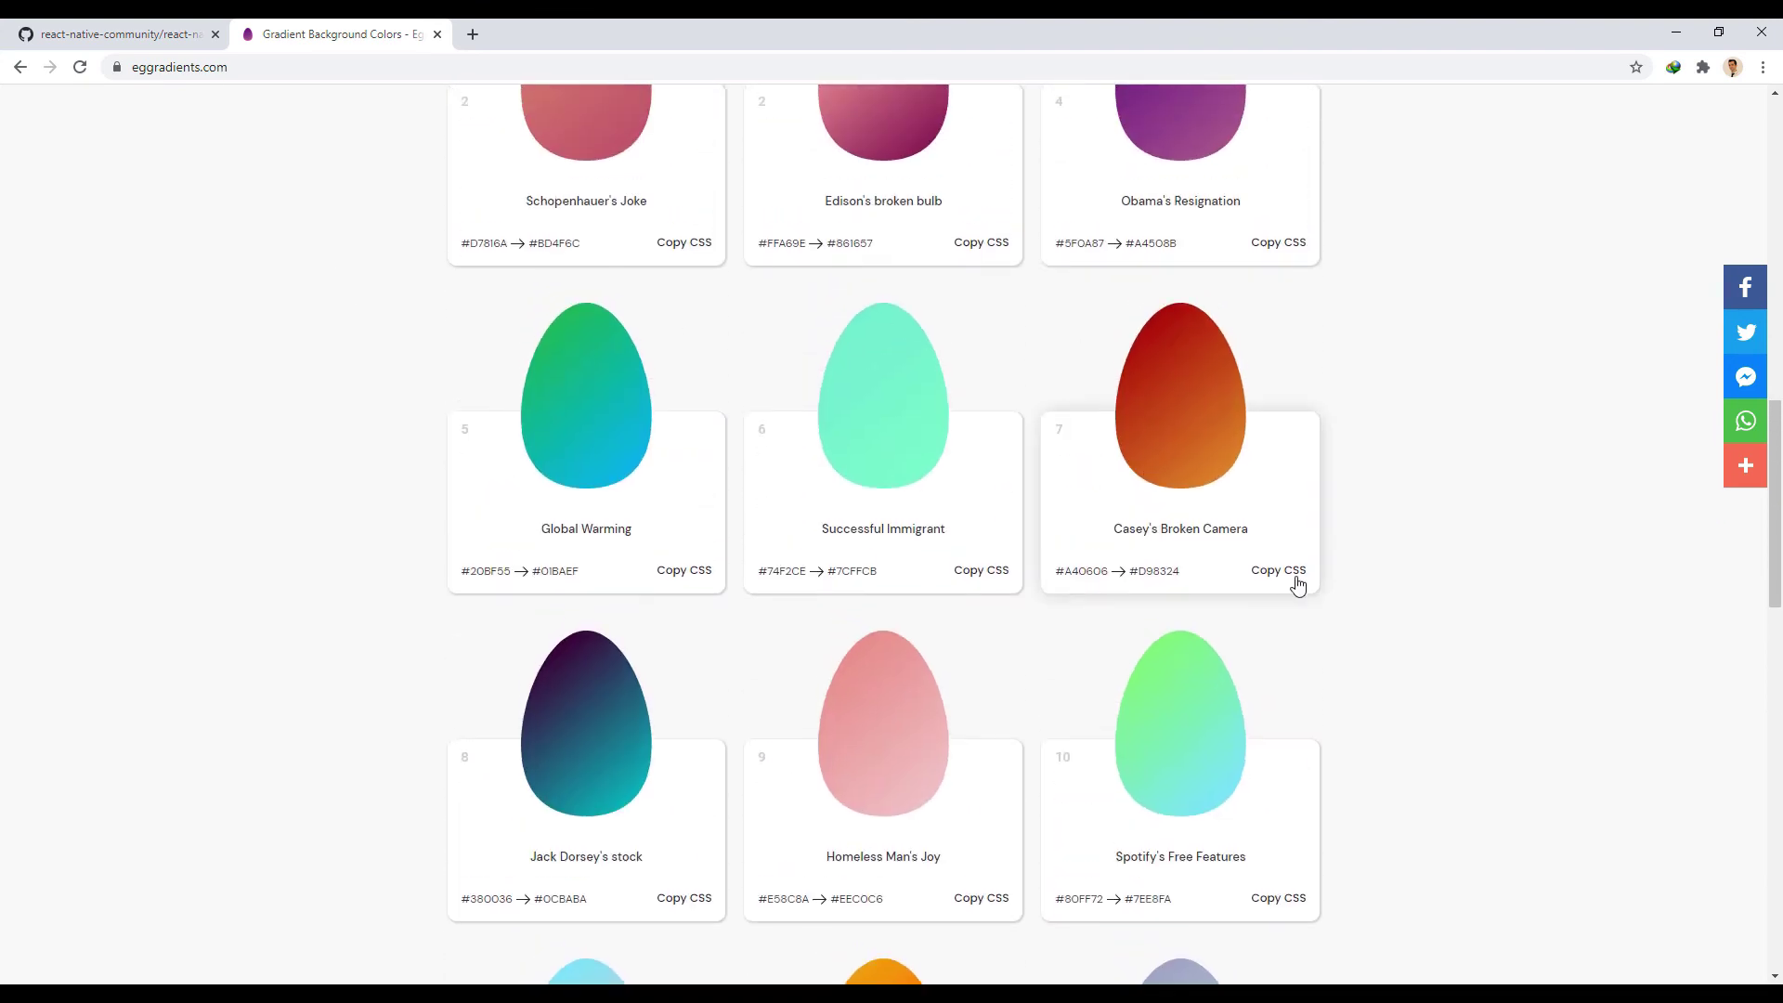
click(1282, 570)
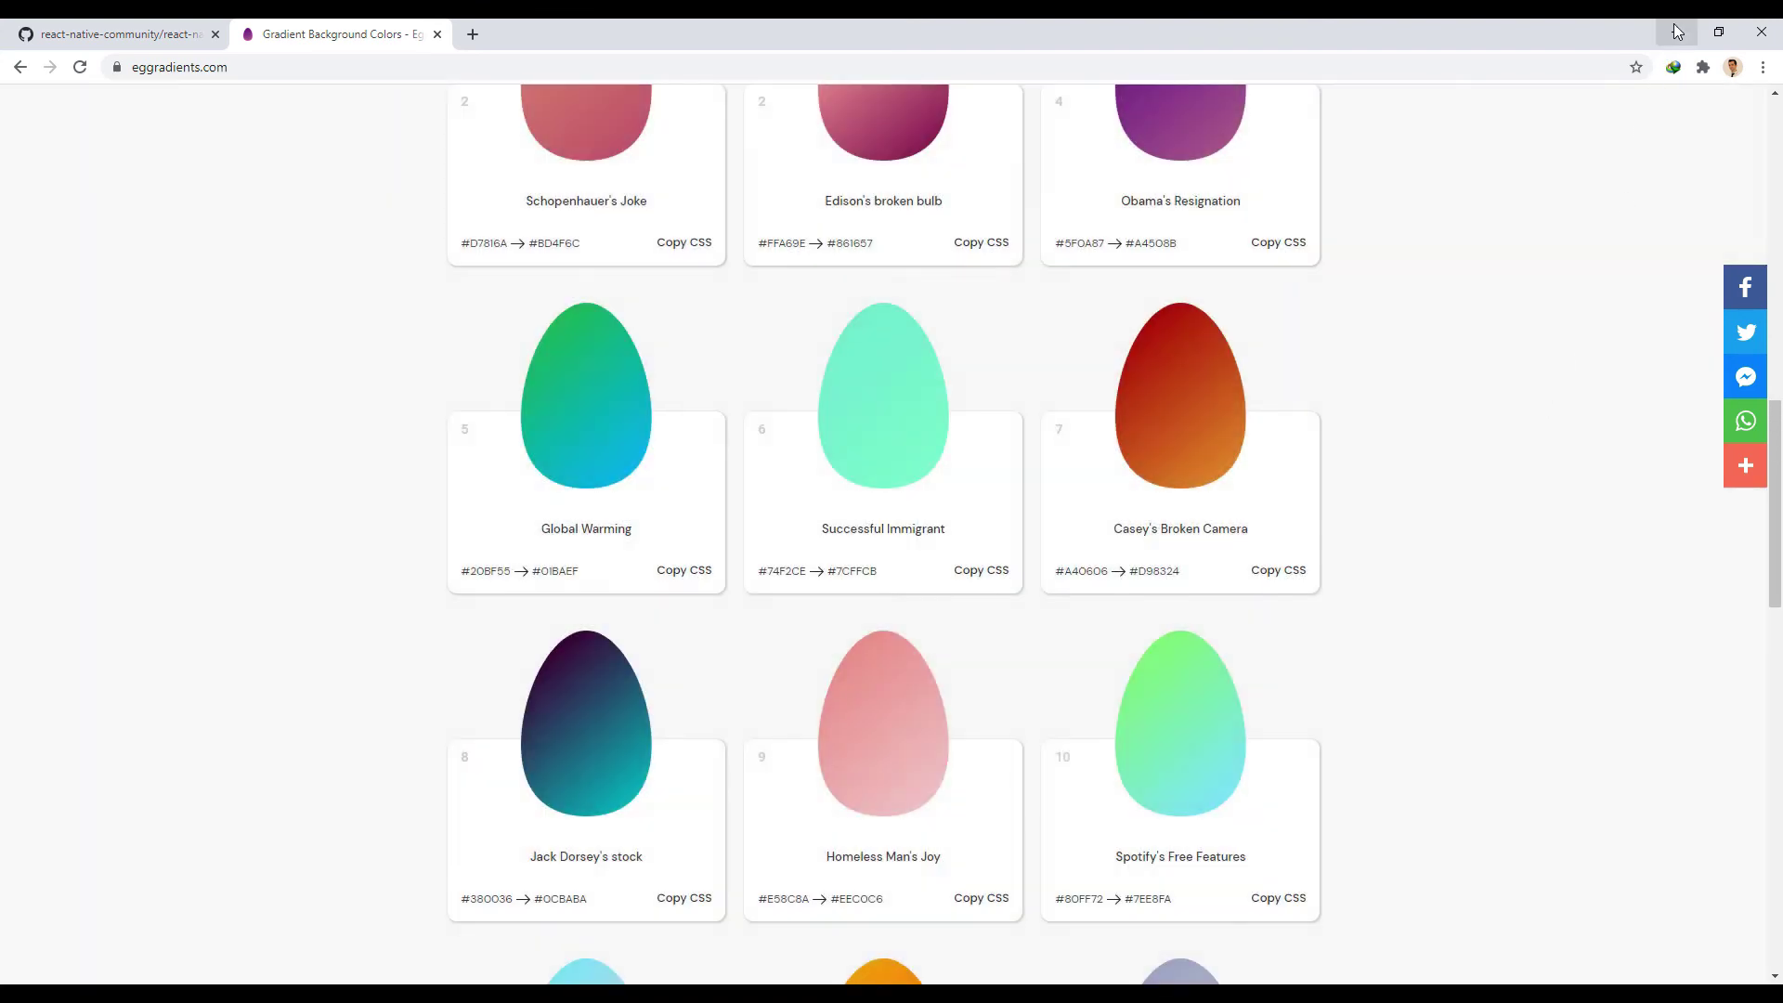
click(1676, 30)
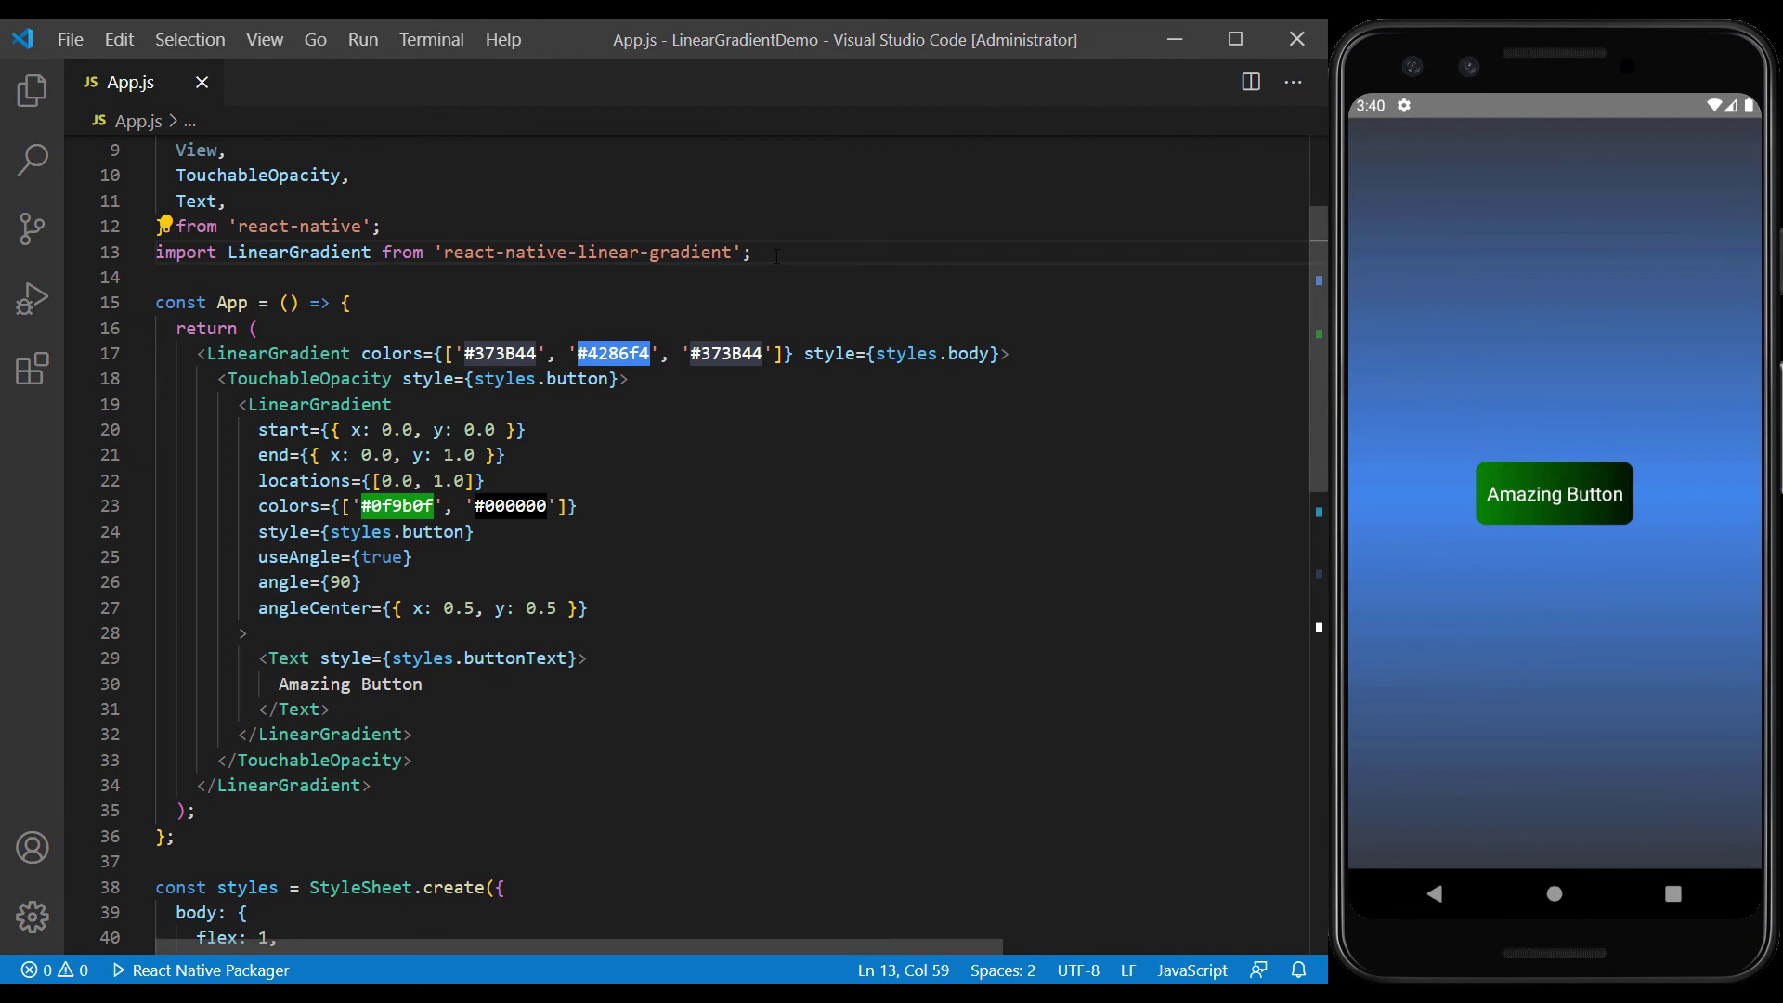
Paste the Casey's Broken Camera CSS below the imports and comment out both lines.
key(Return)
key(Return)
text(background-color: #a40606; background-image: linear-gradient(315deg, #a40606 0%, #d98324 74%);)
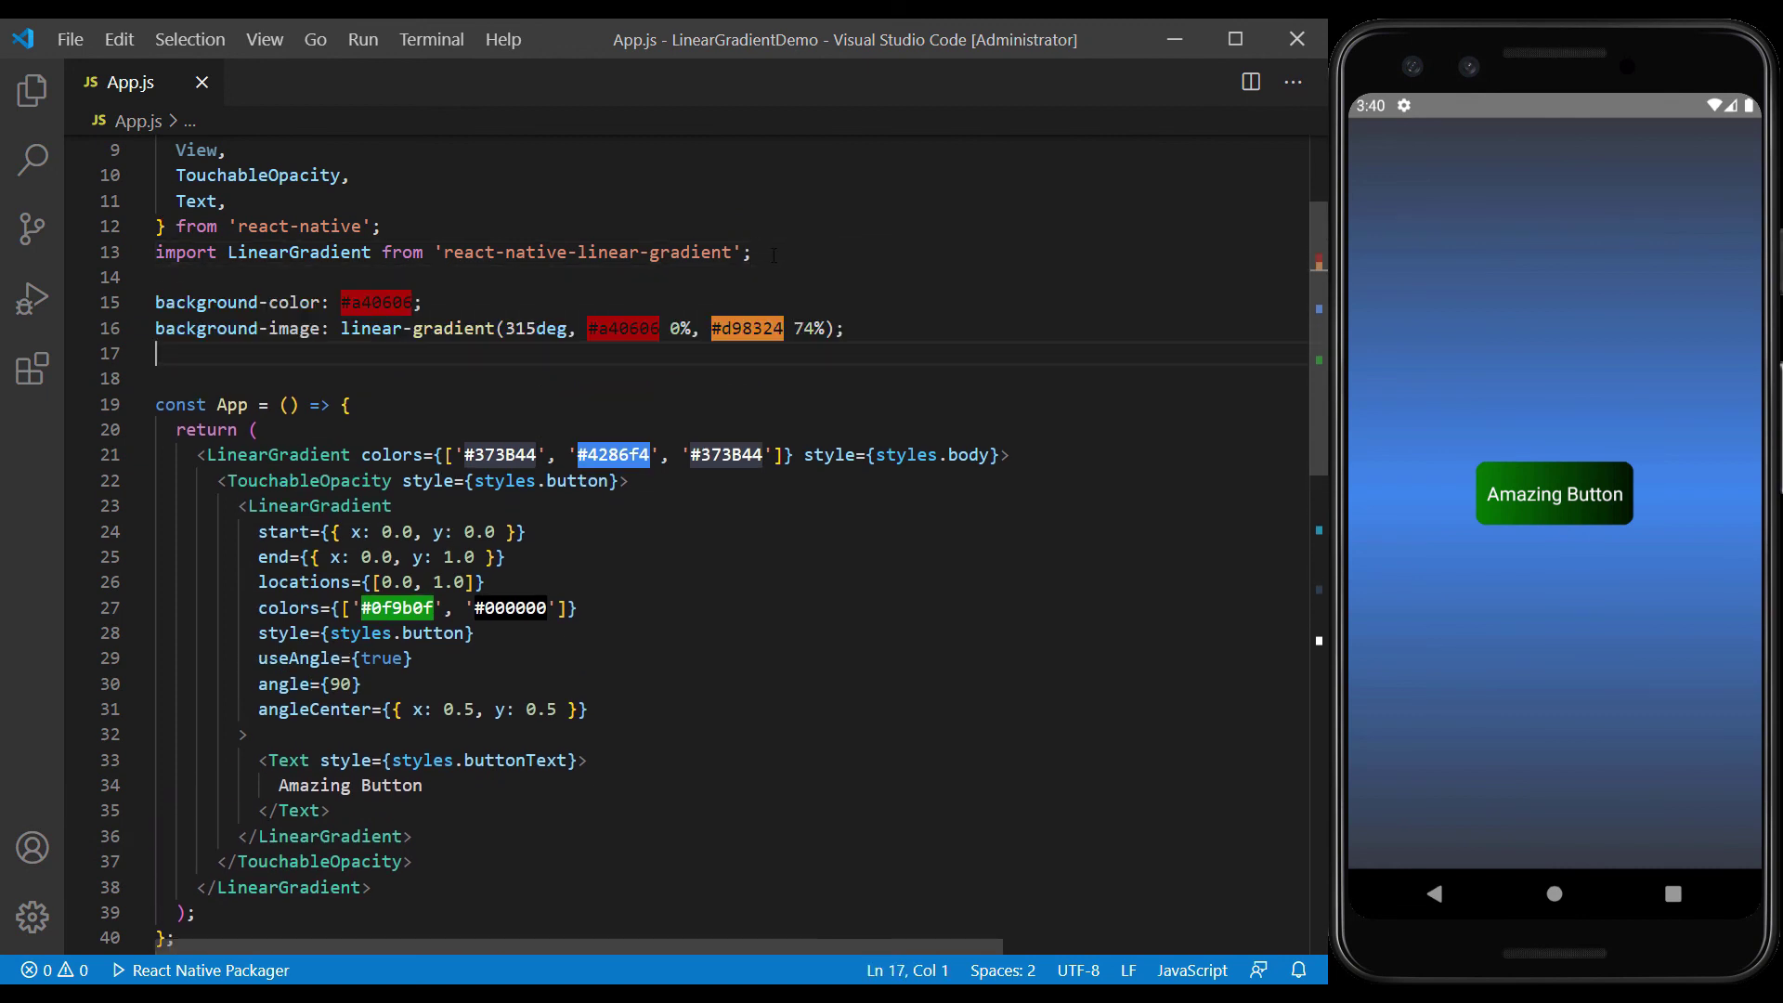
click(905, 327)
key(shift+Up)
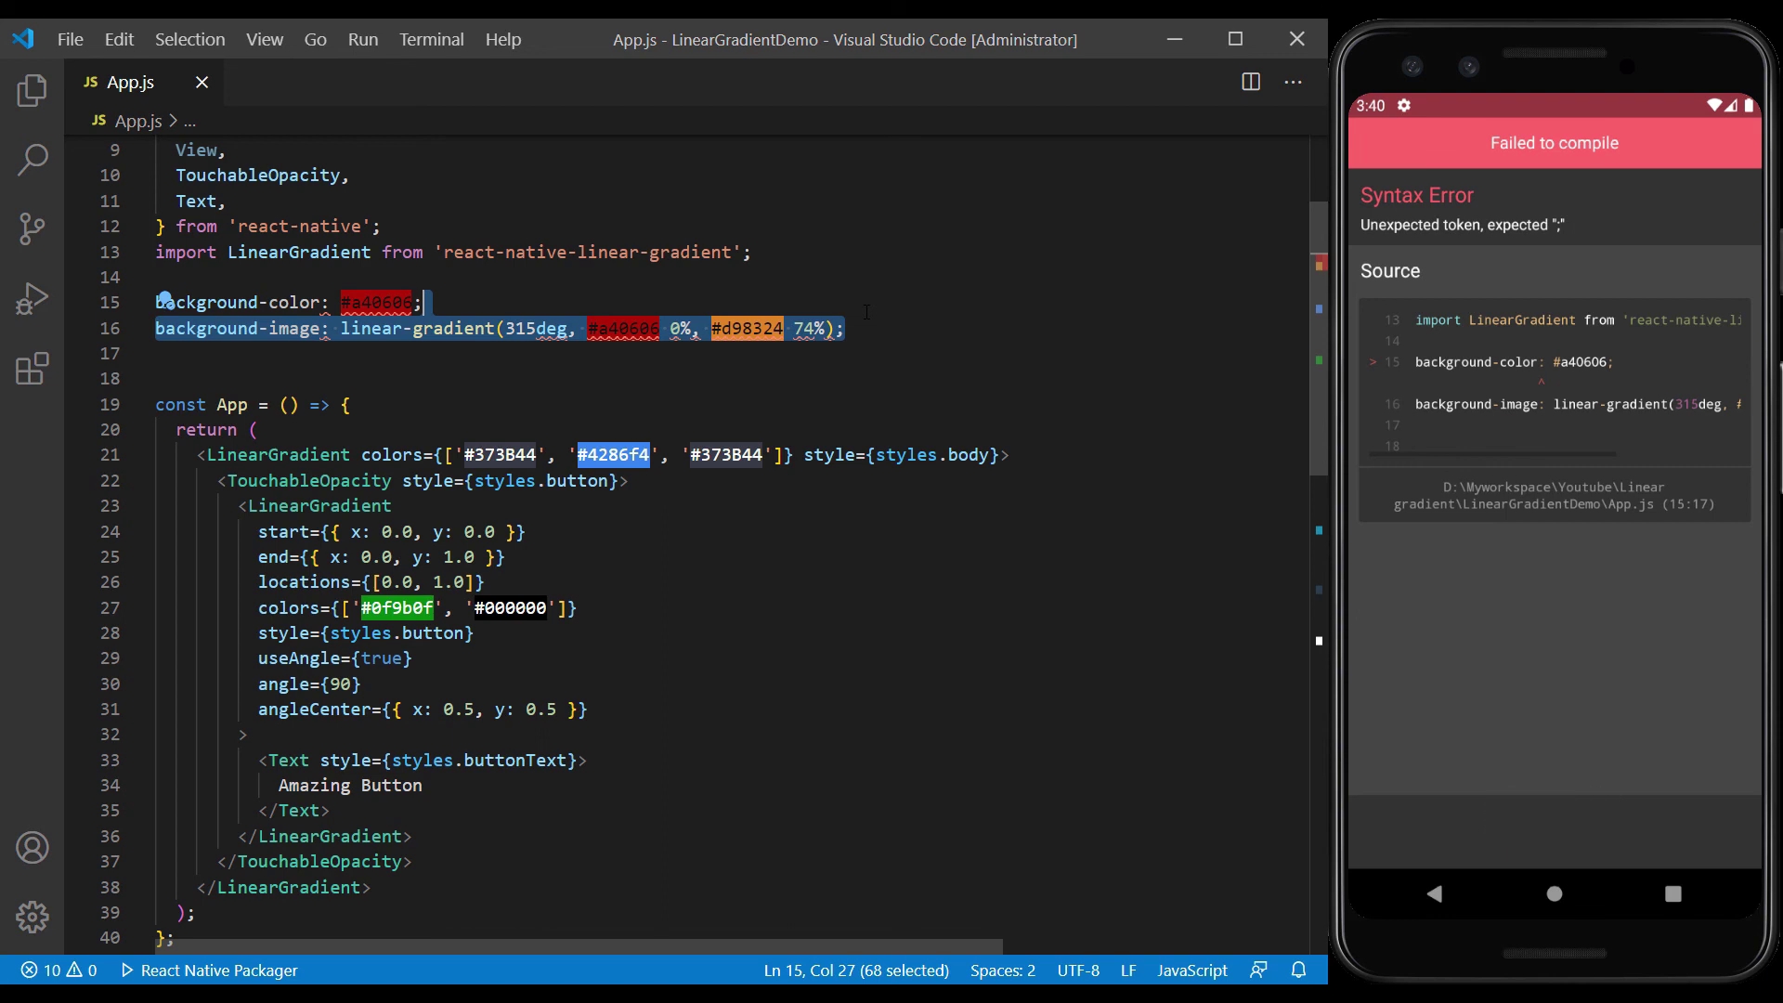
key(ctrl+slash)
Select #a40606 in the CSS comment and #0f9b0f in the button colours.
click(892, 329)
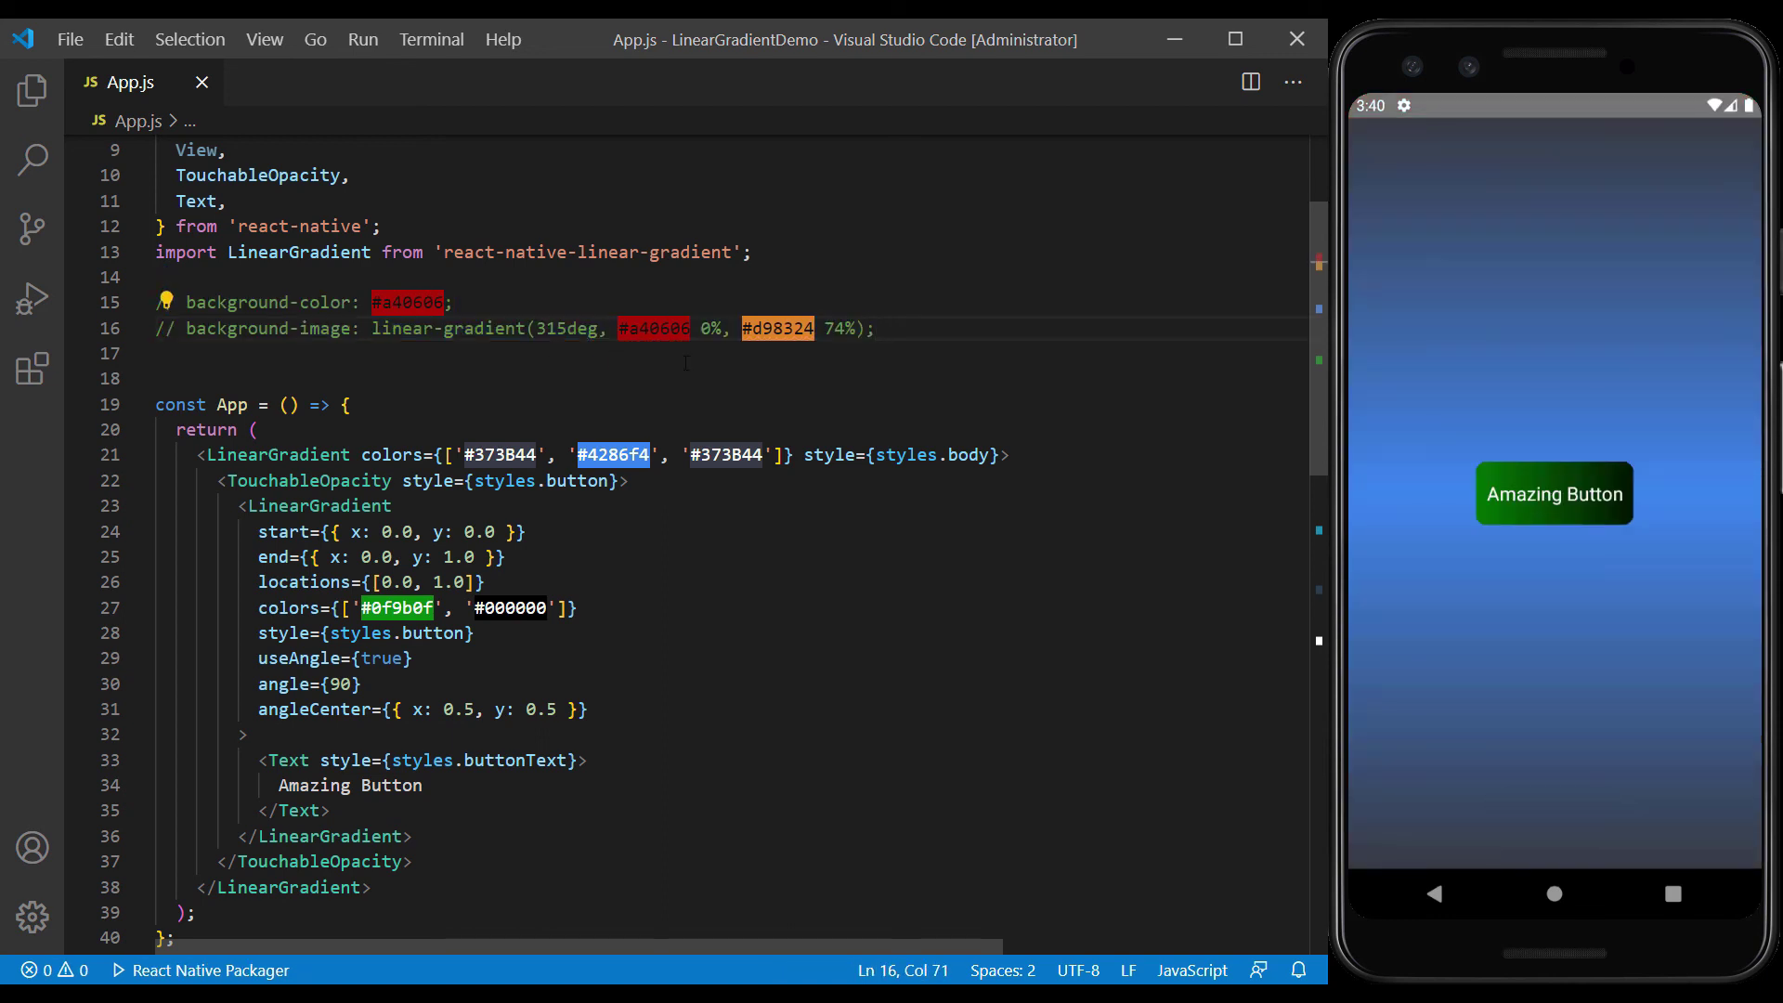
drag(618, 329, 690, 329)
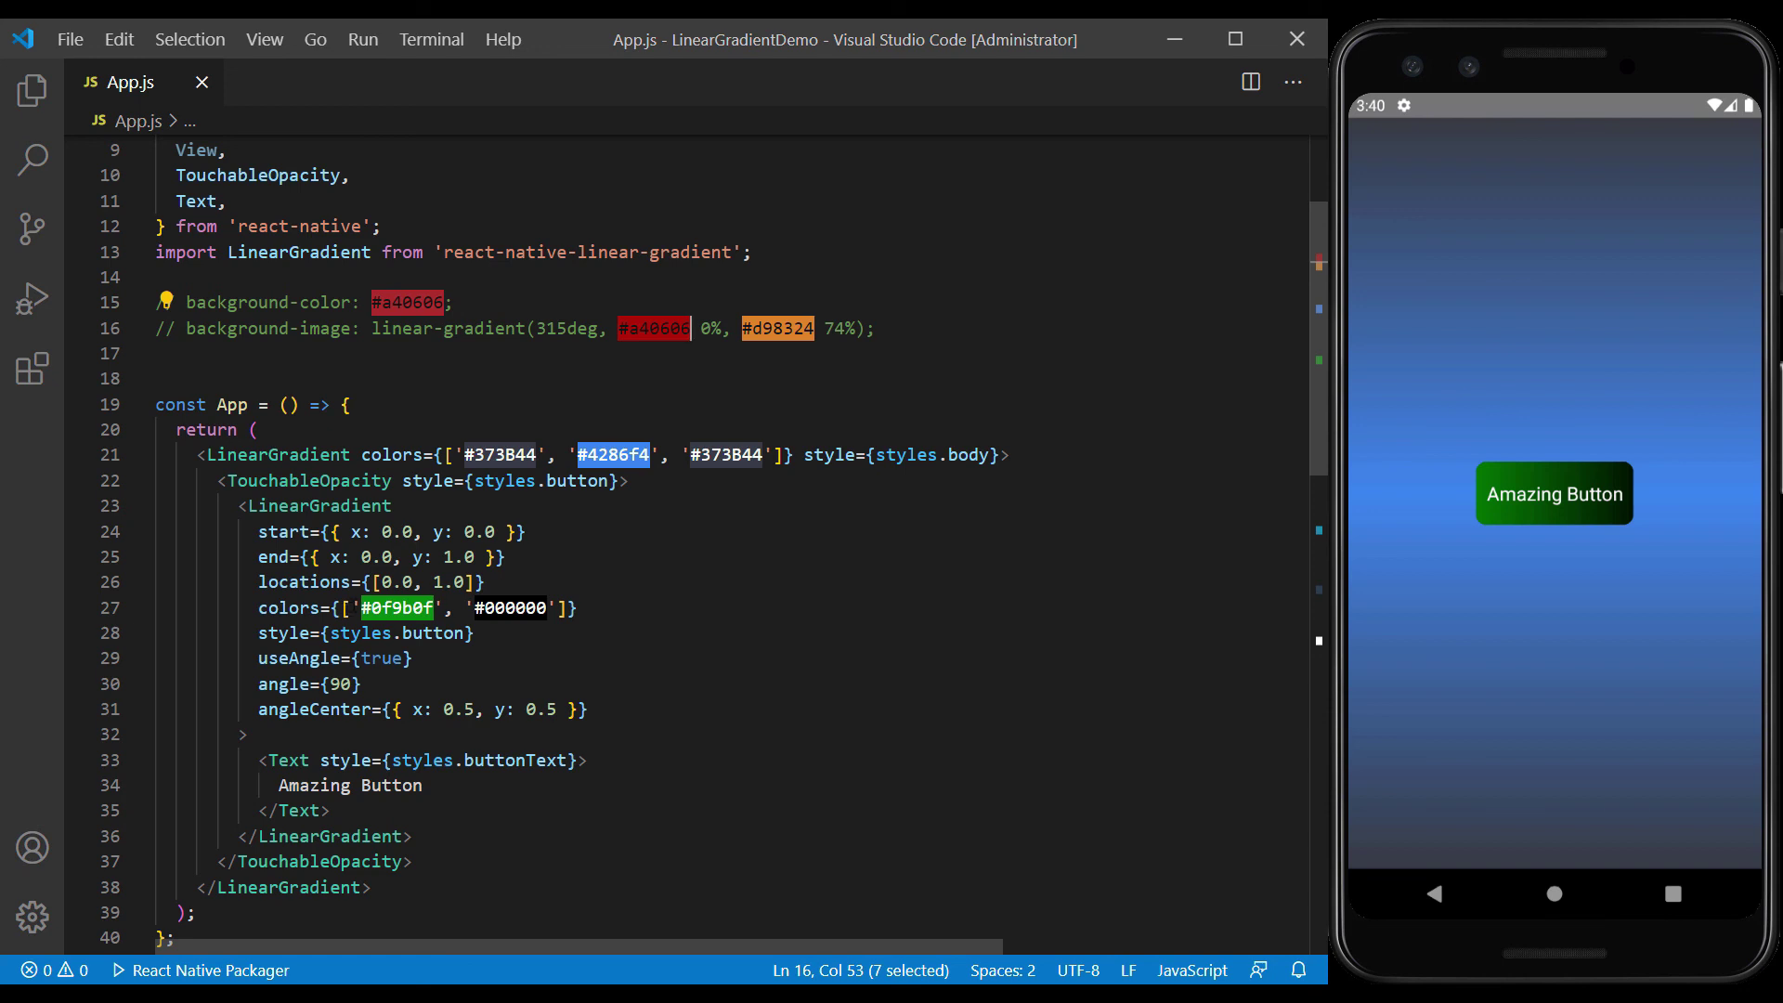
drag(361, 608, 434, 608)
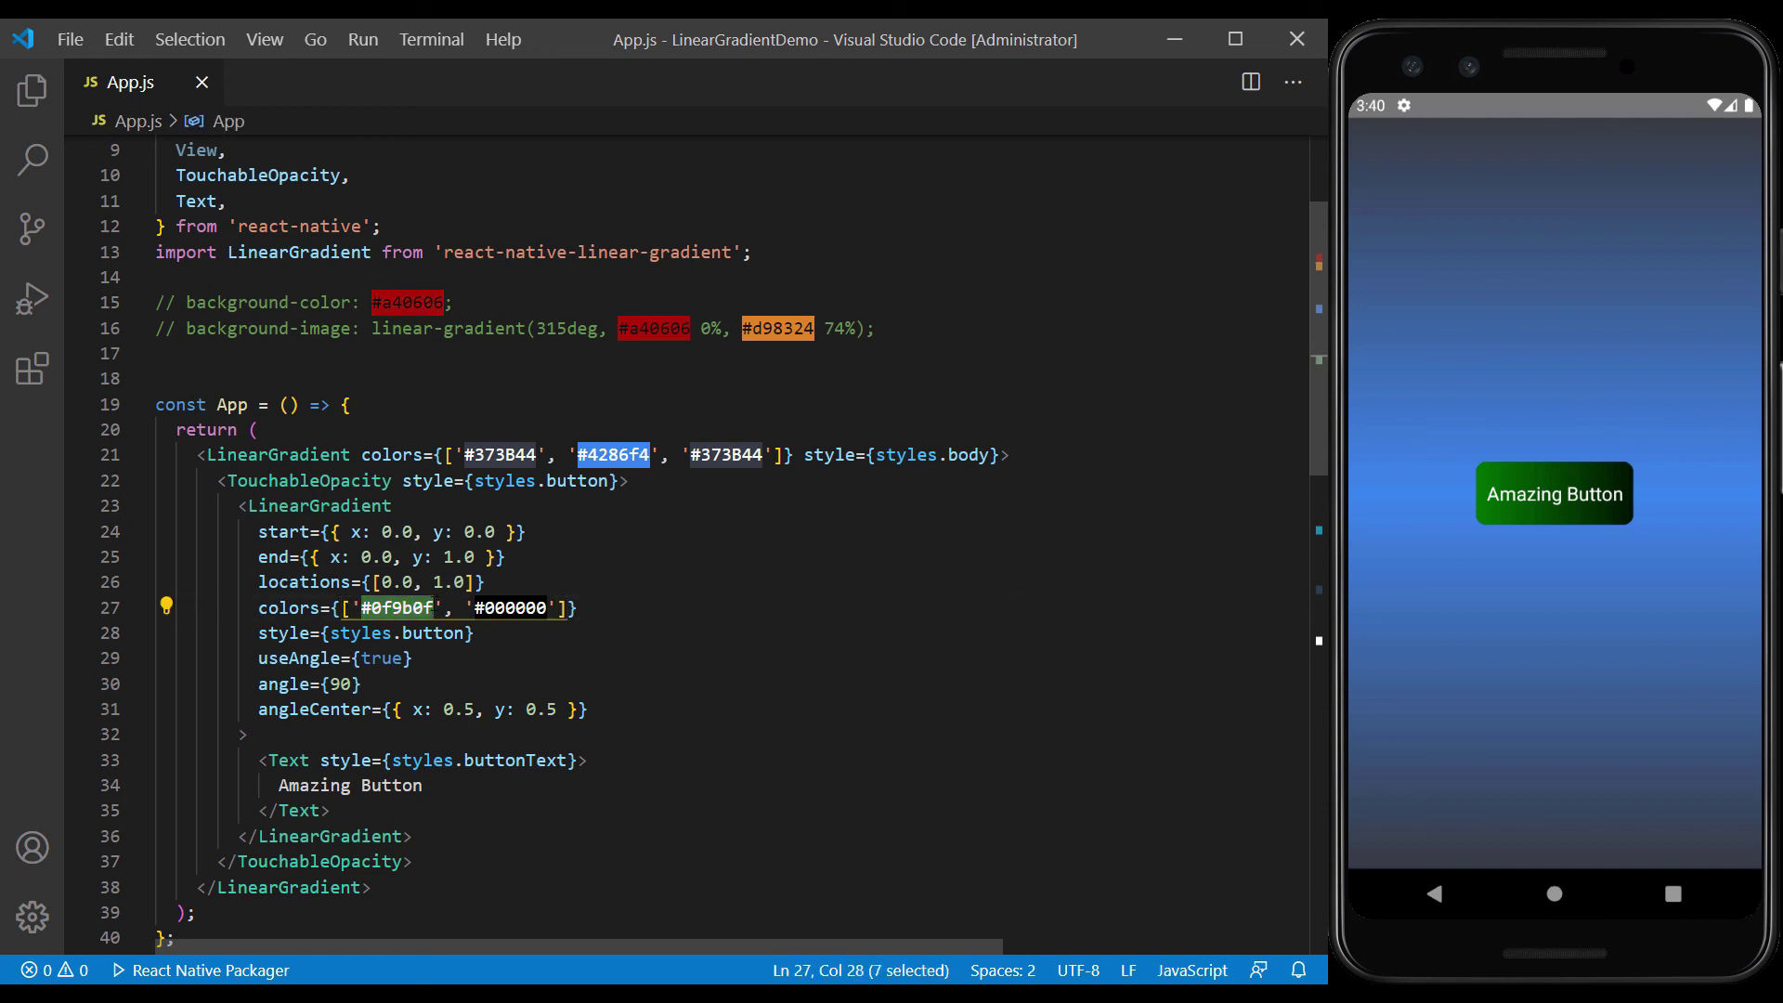
Replace the button colours with #a40606 and #d98324 from the CSS.
text(#a40606)
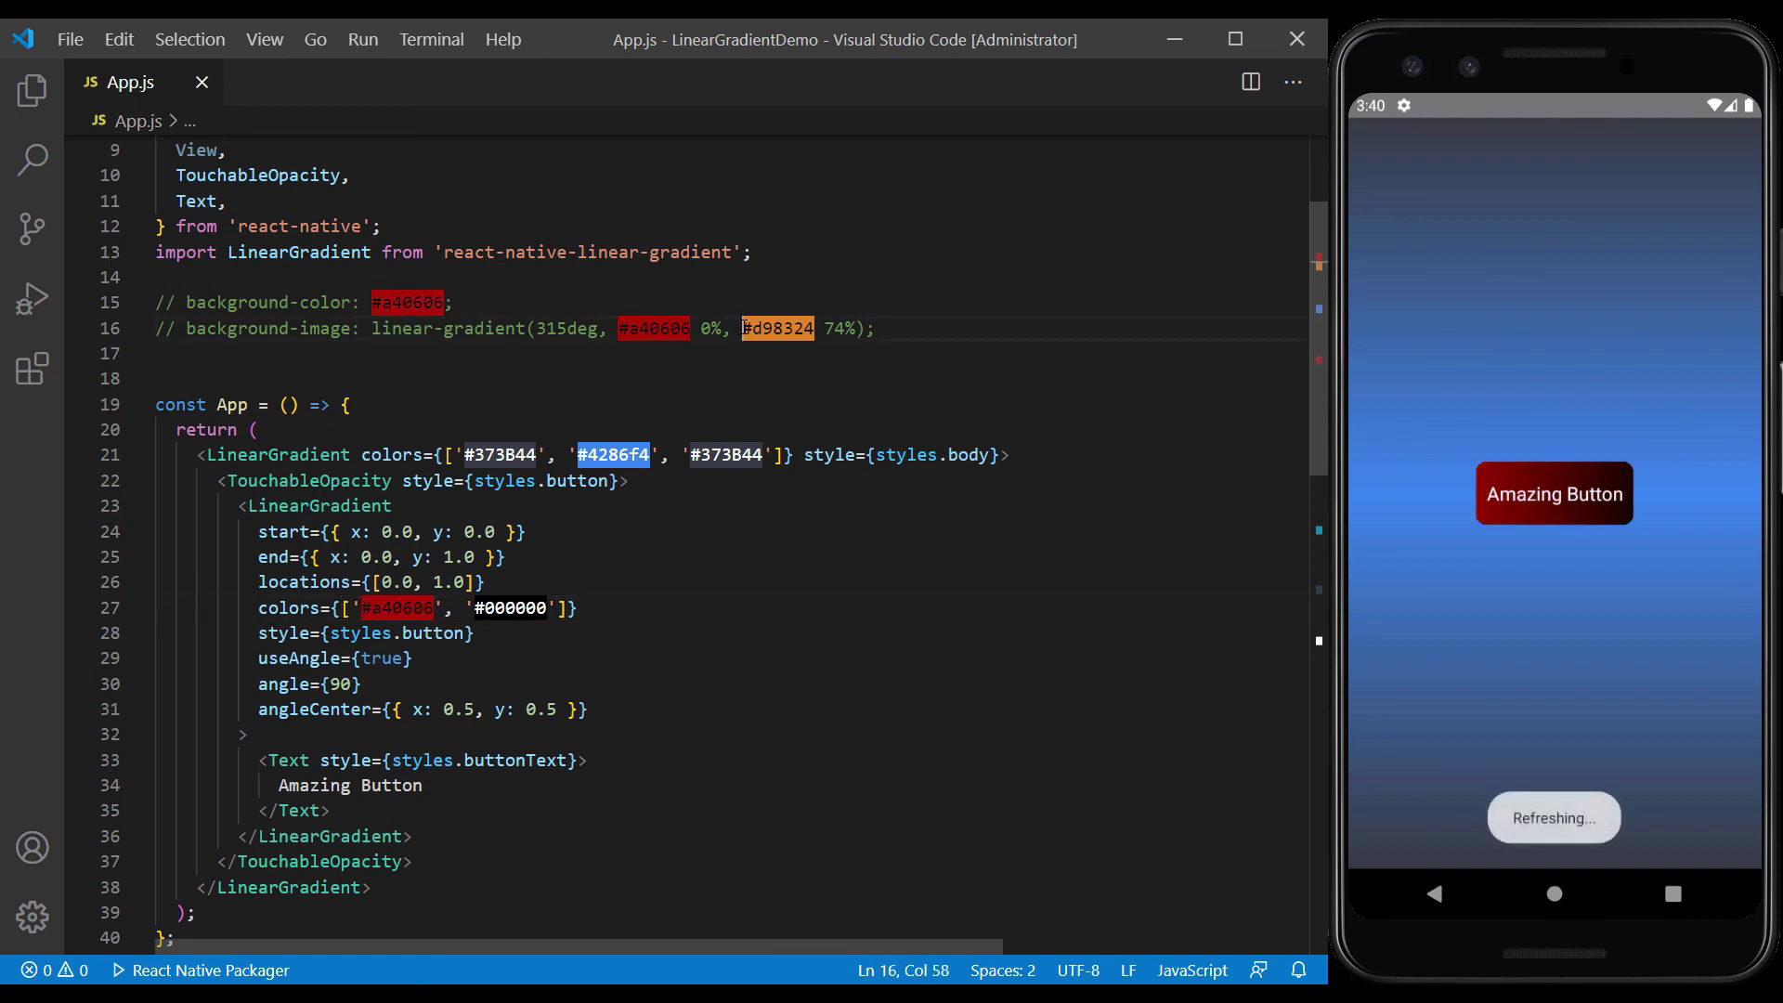
drag(742, 328, 815, 329)
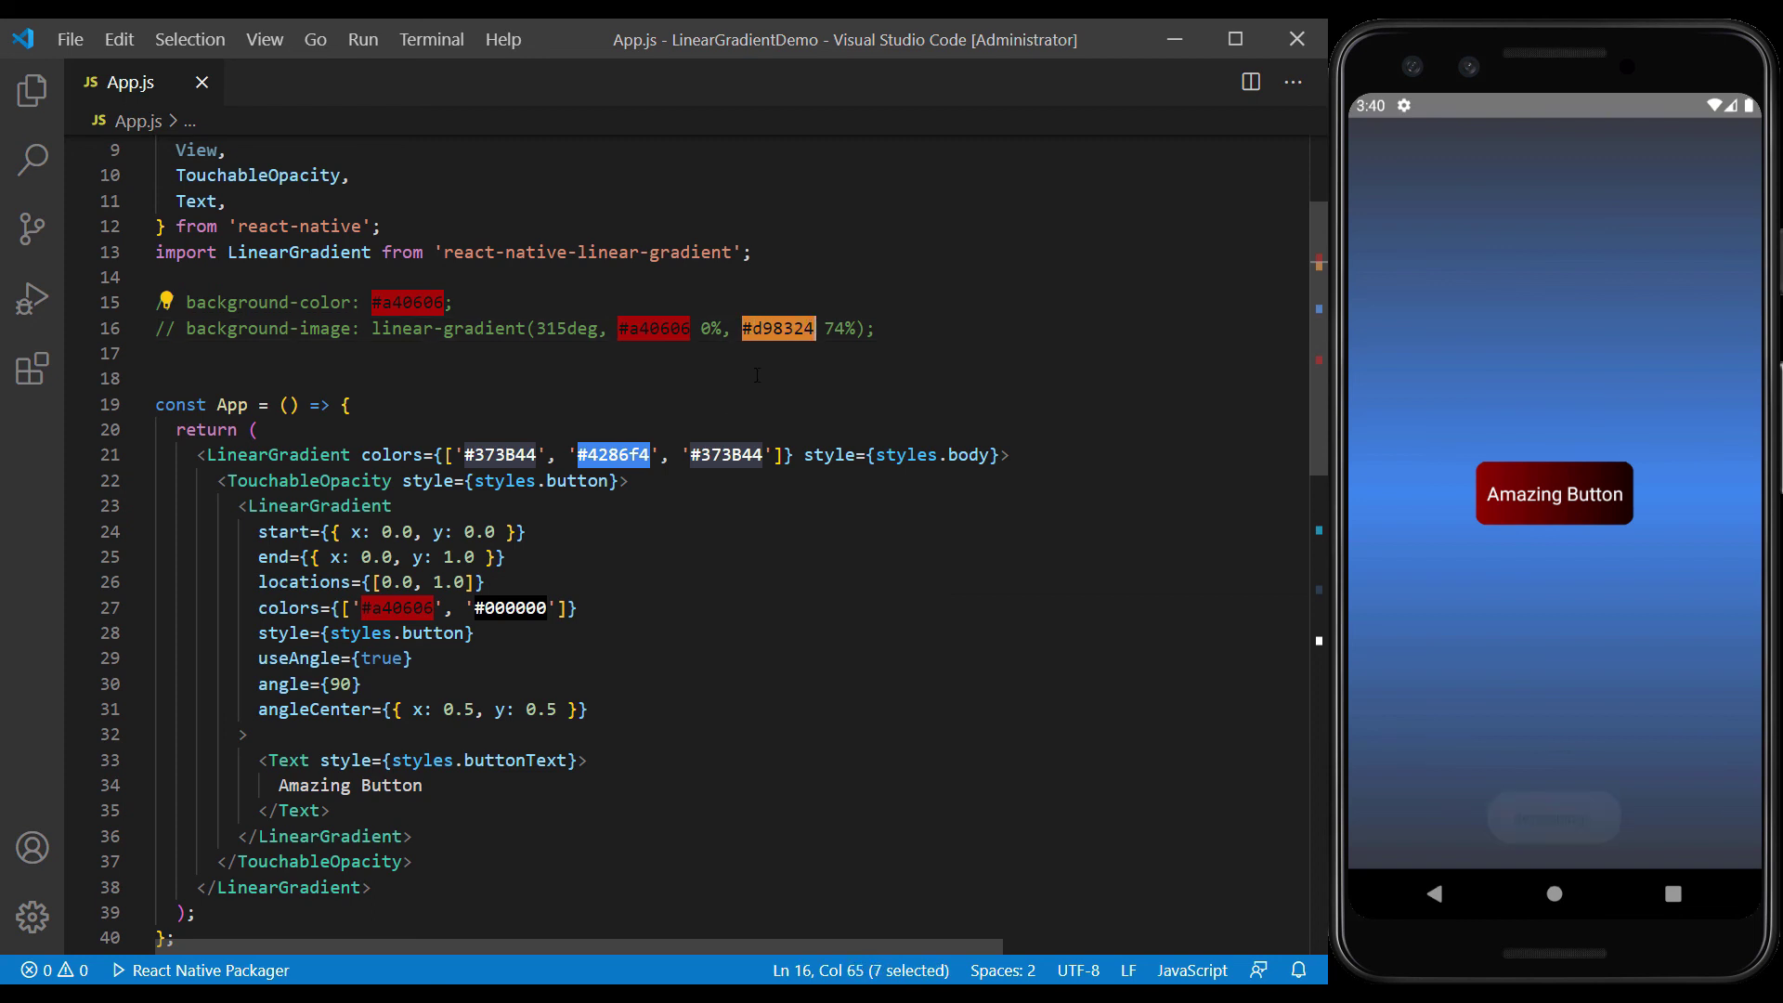
key(ctrl+c)
drag(475, 609, 547, 609)
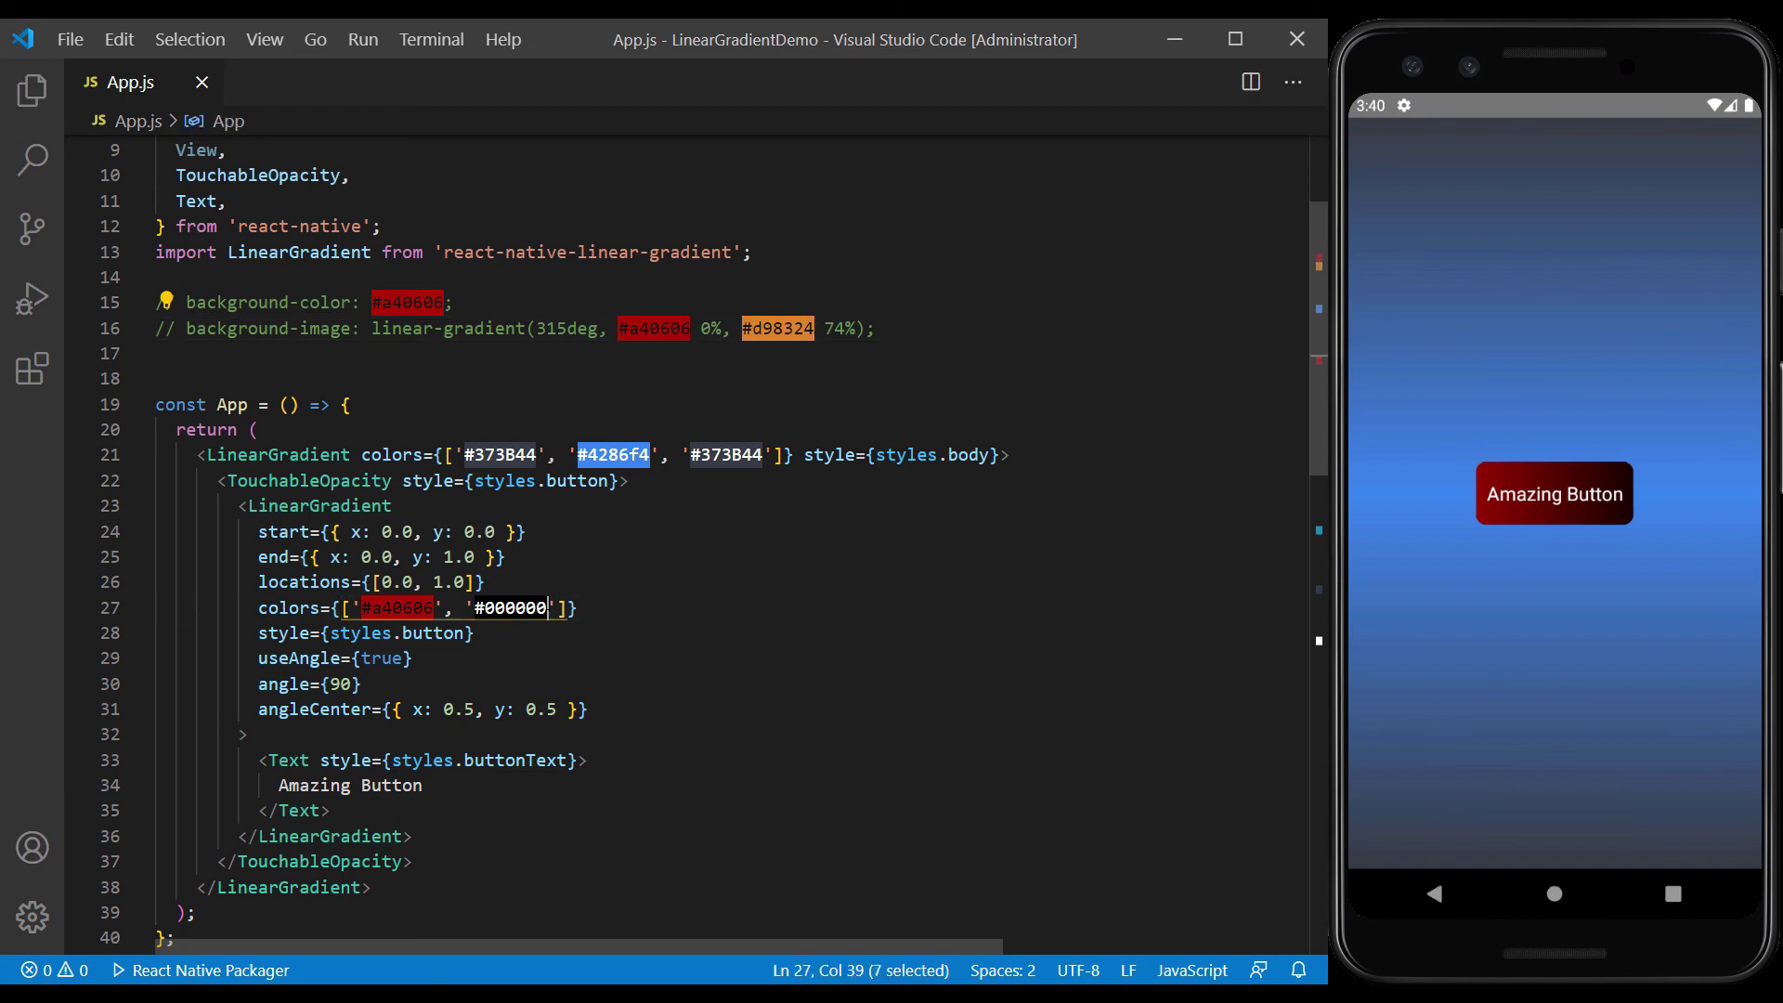
key(ctrl+v)
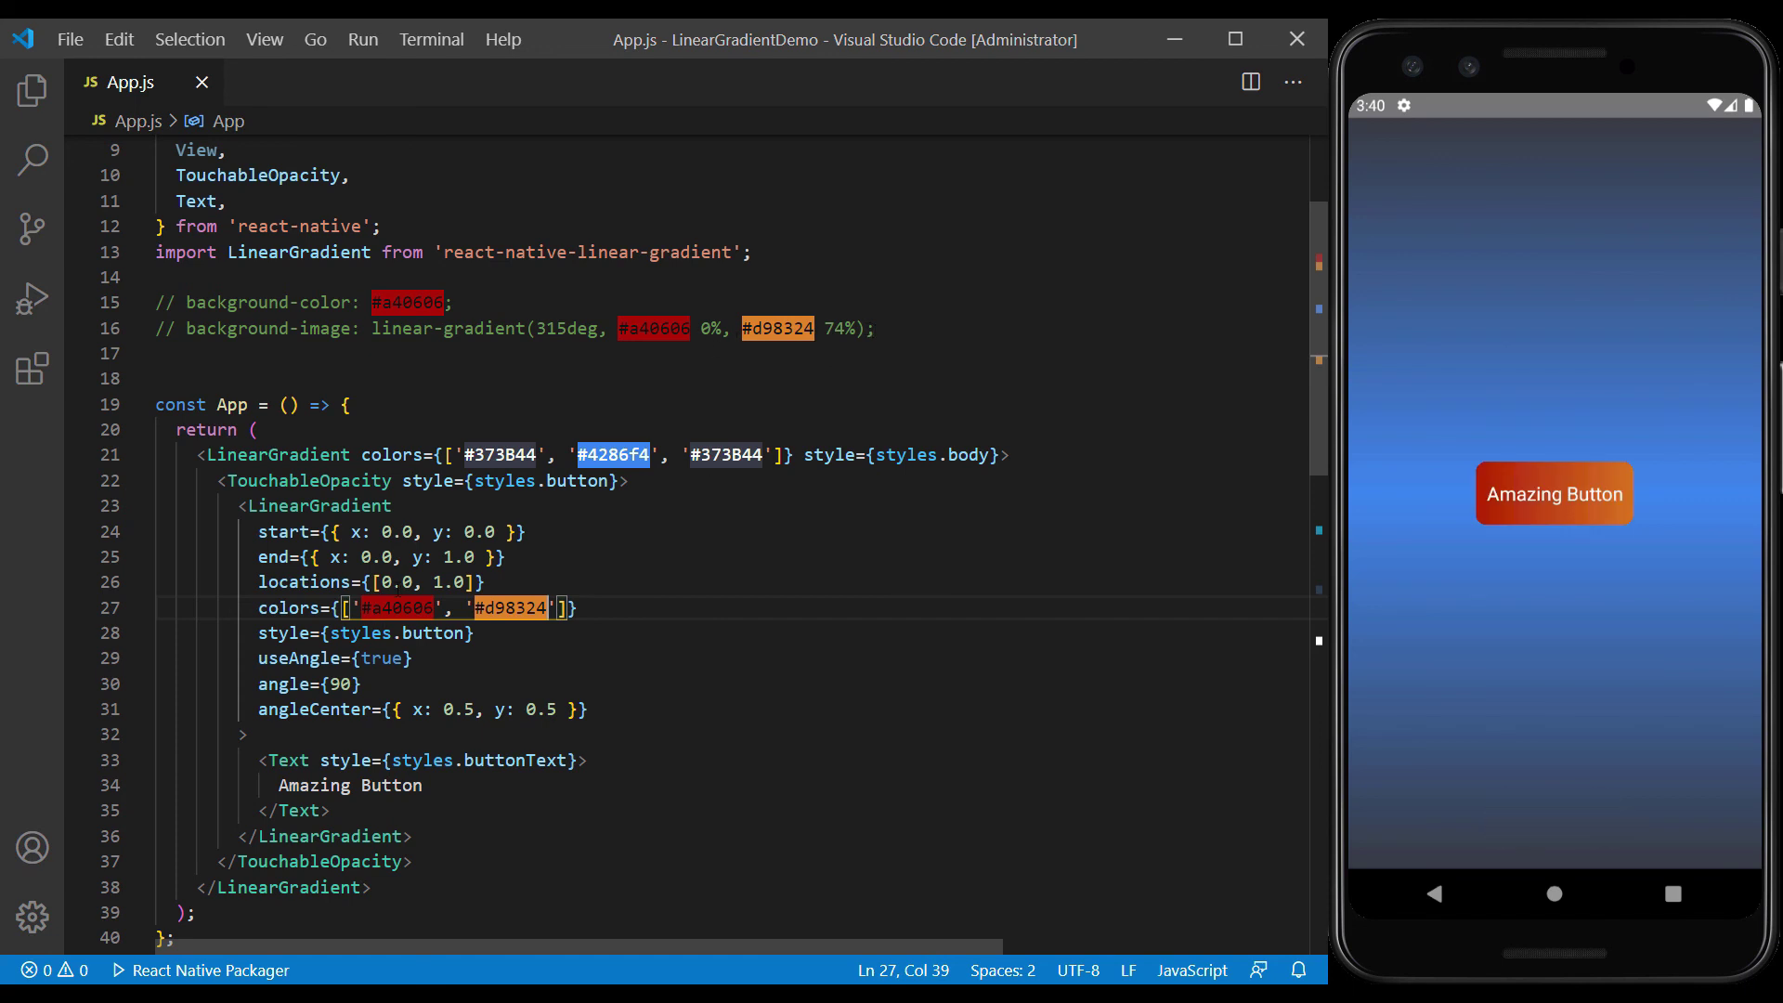
Change the second location stop to 0.74 and save.
key(Up)
key(Left)
key(Left)
key(Left)
key(shift+Right)
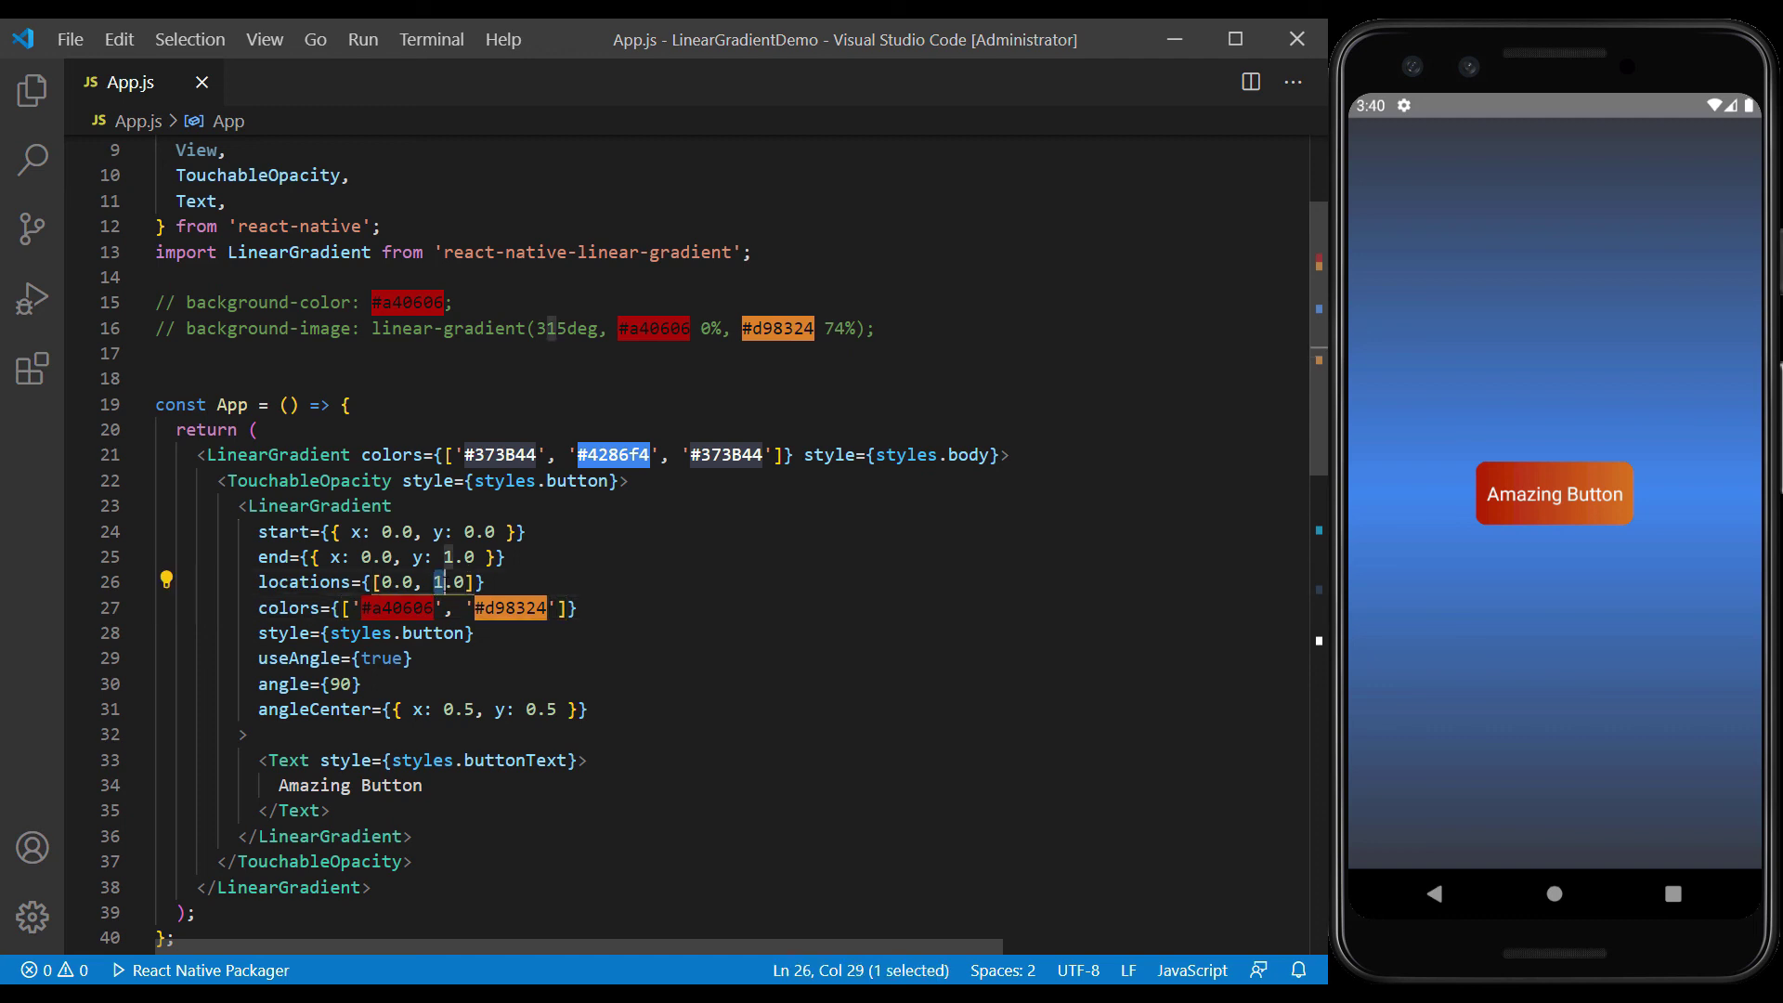
text(0)
key(shift+Right)
key(ctrl+s)
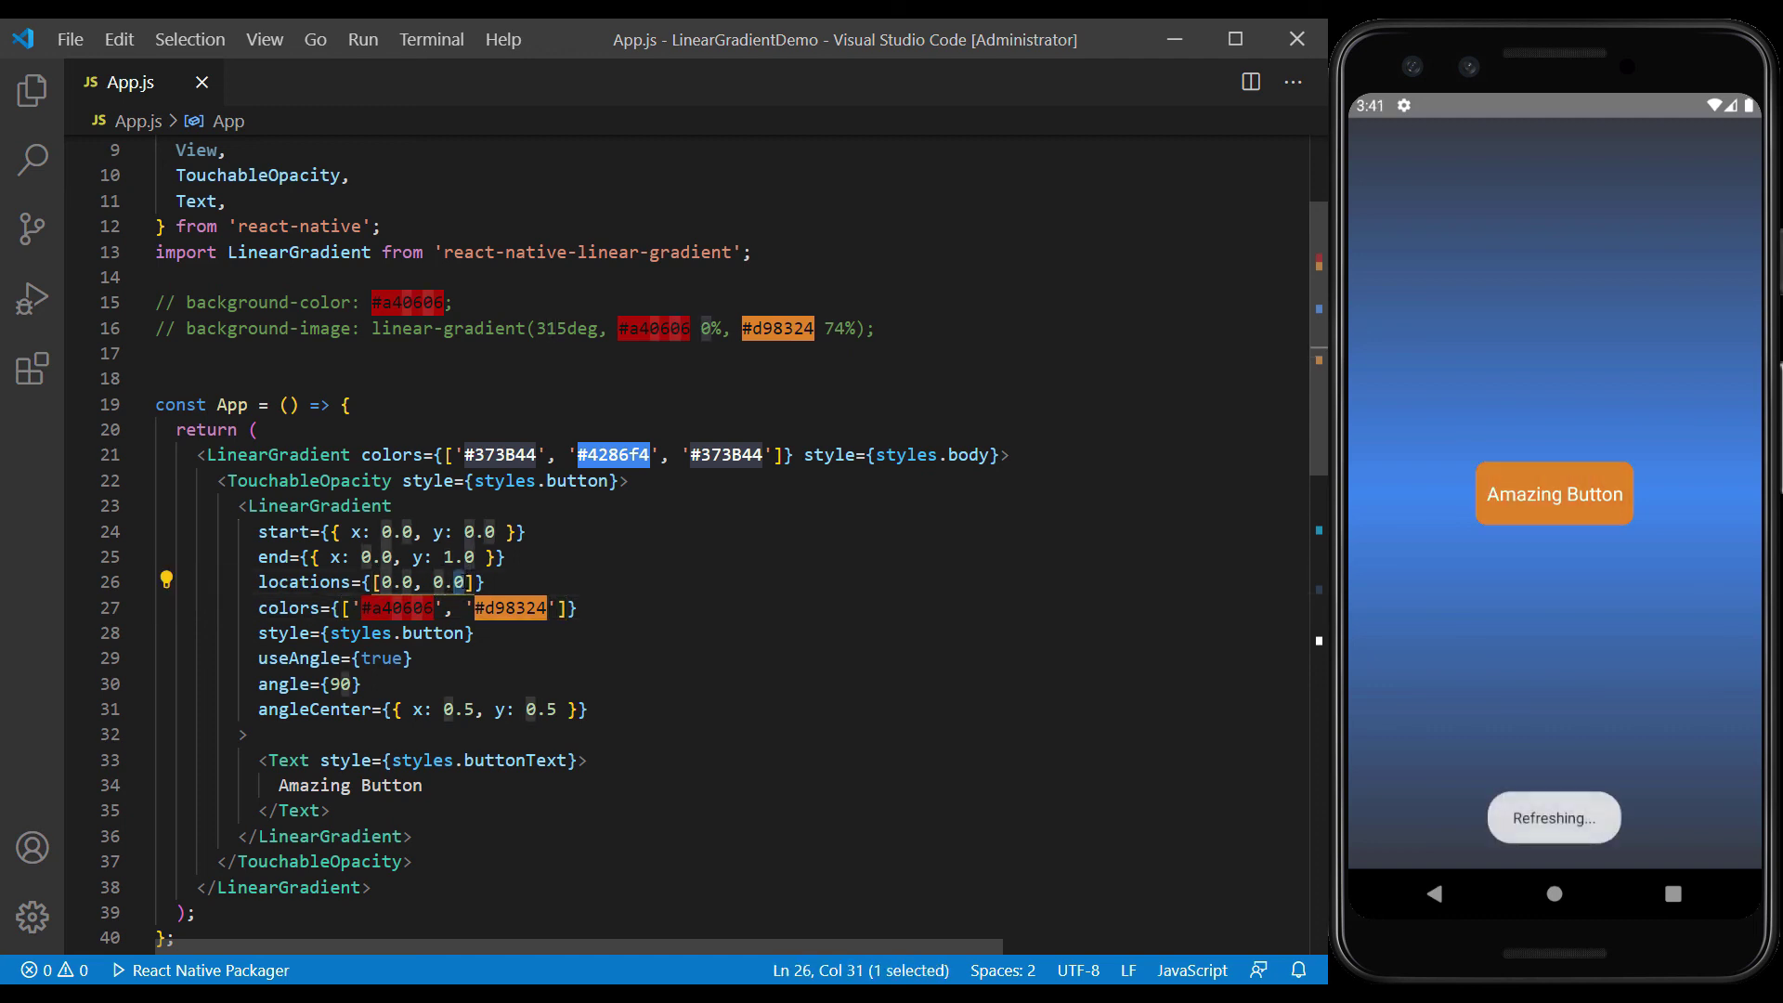
text(74)
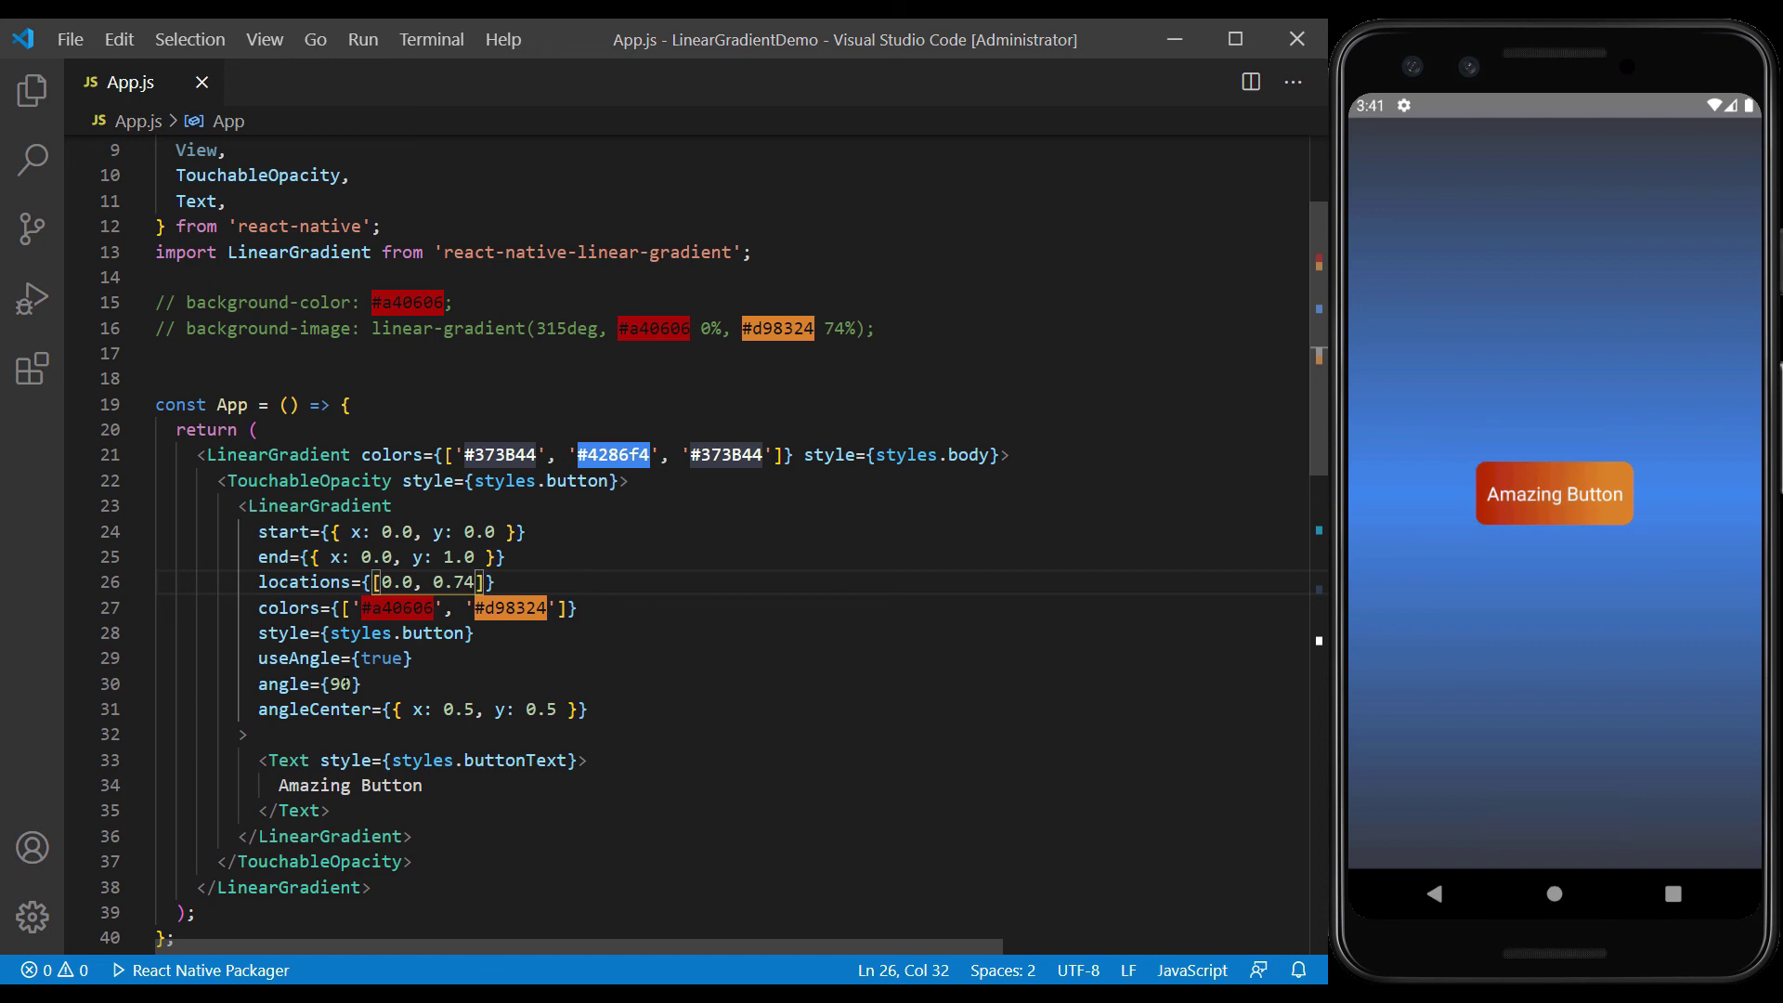
Change the angle from 90 to 315, save, and tap Amazing Button three times.
double_click(340, 685)
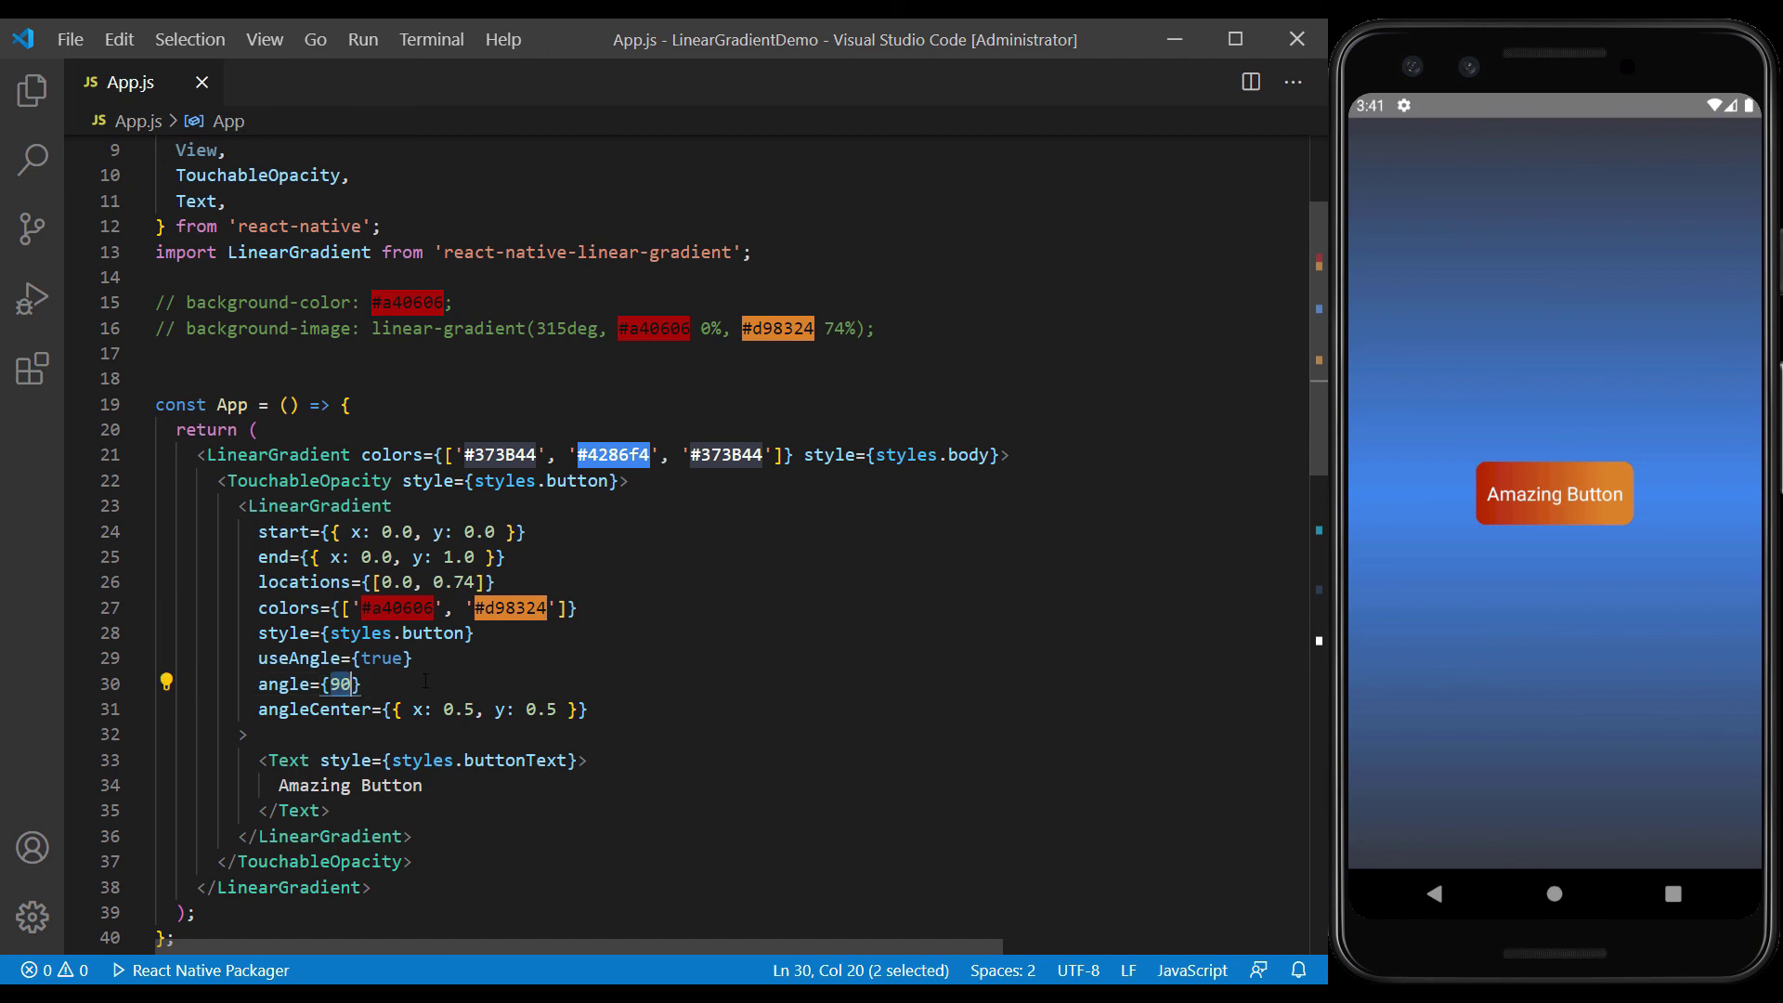
text(315)
key(Right)
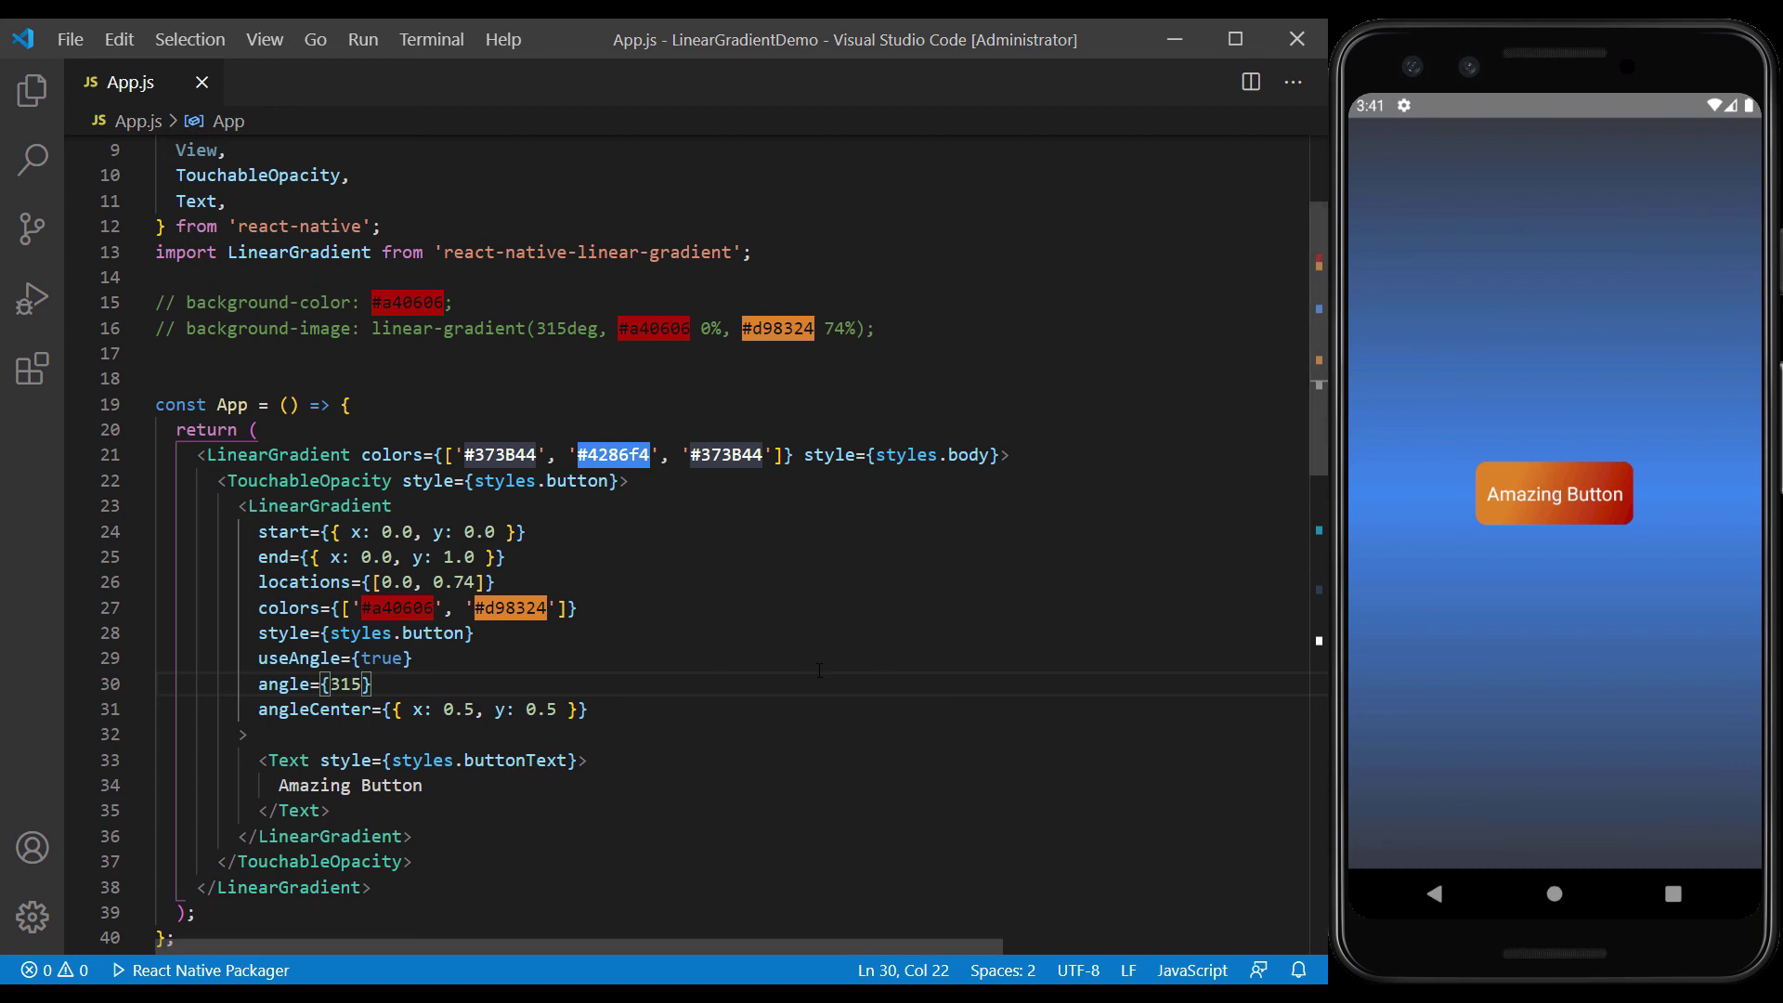
click(1541, 515)
click(1542, 511)
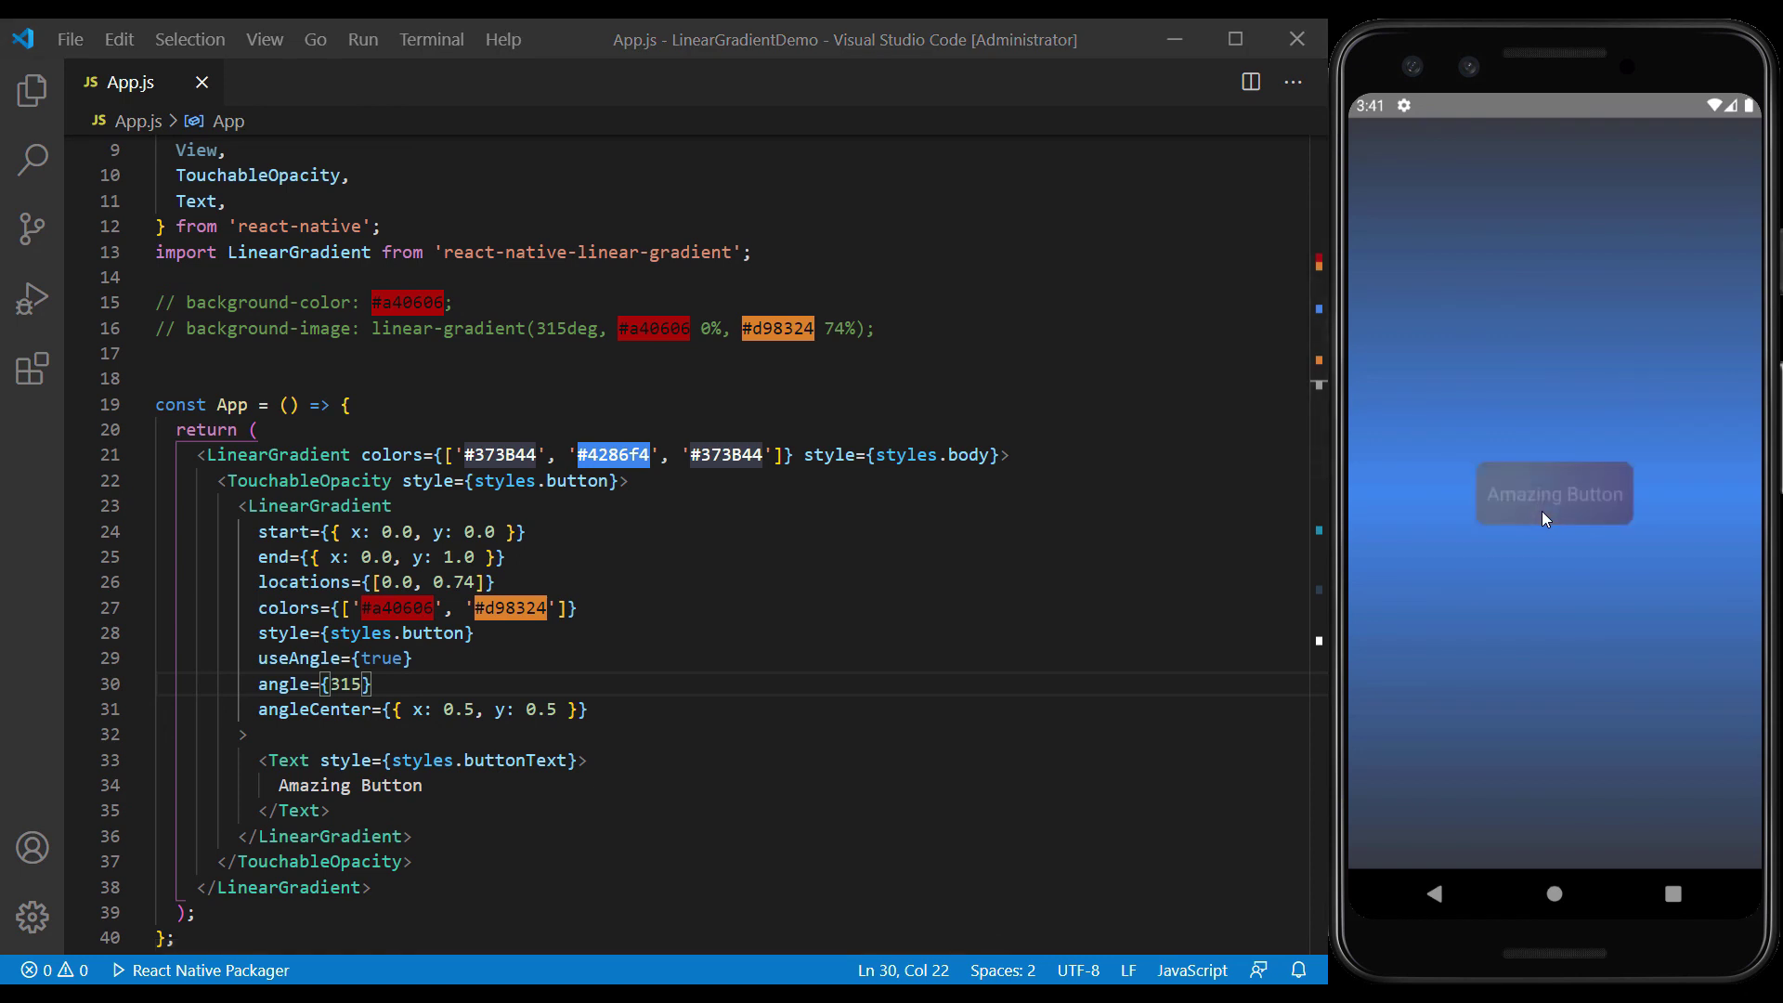
click(1543, 512)
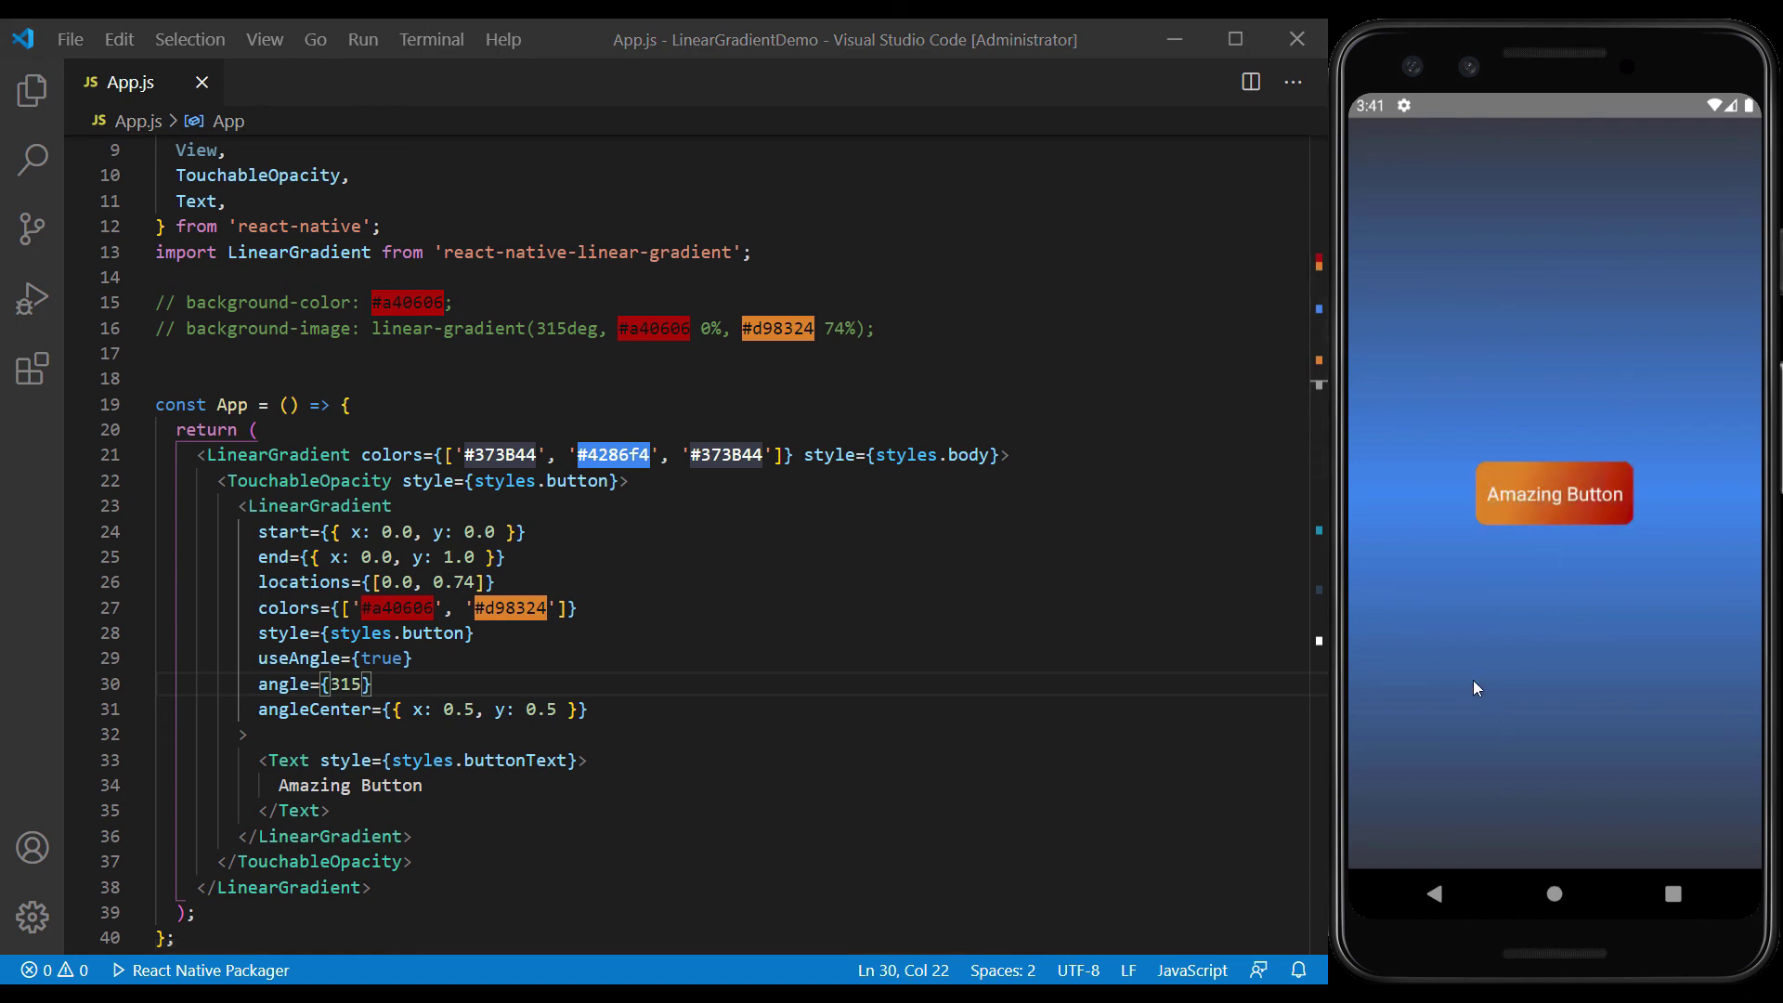
Delete the commented-out CSS background gradient lines 14–17 from App.js.
drag(181, 379, 265, 284)
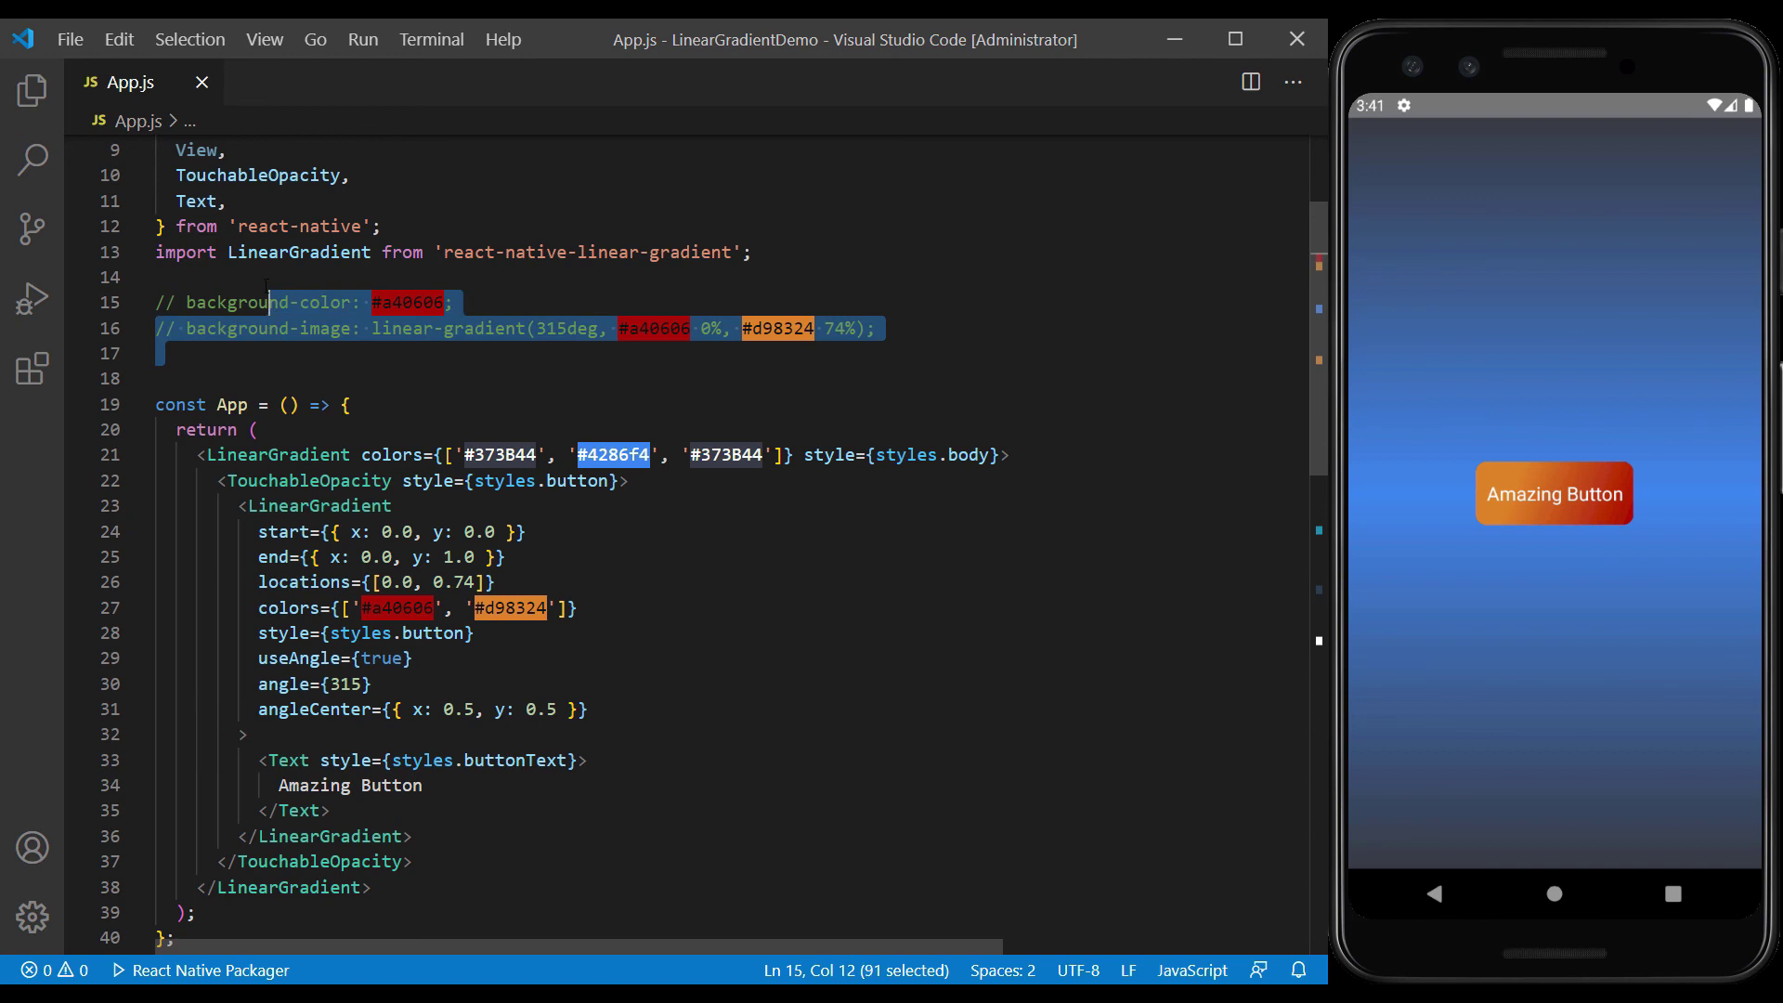
key(Delete)
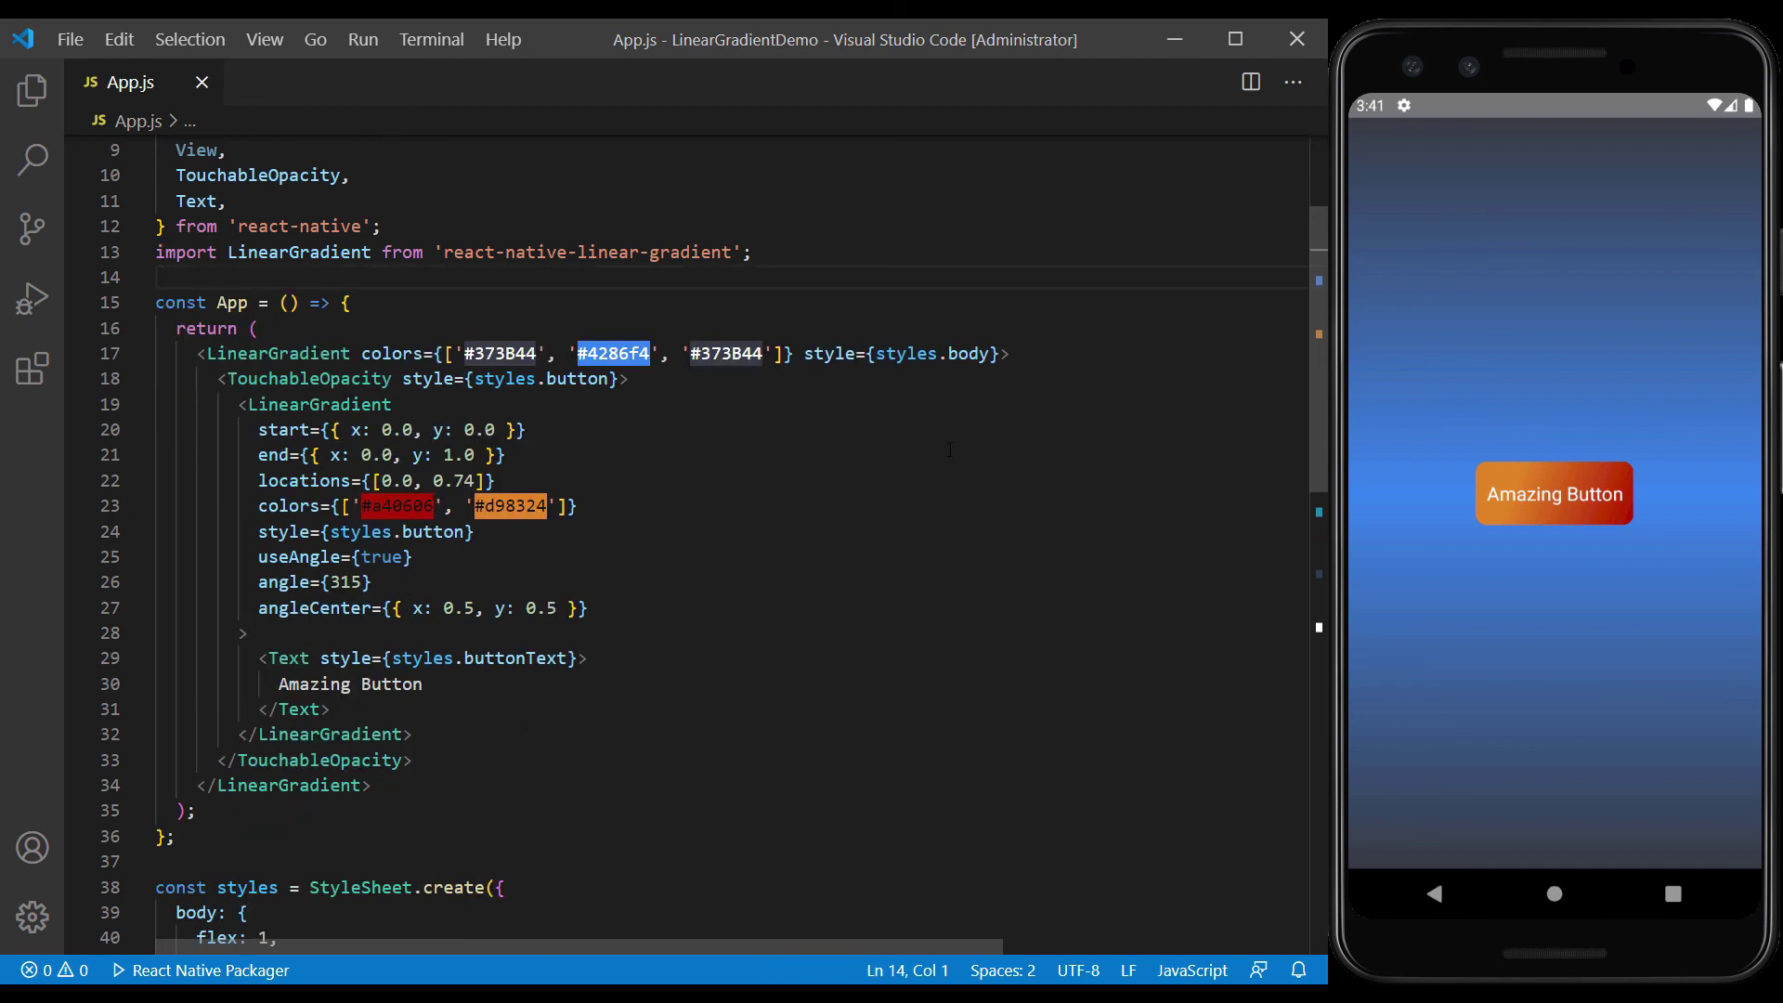